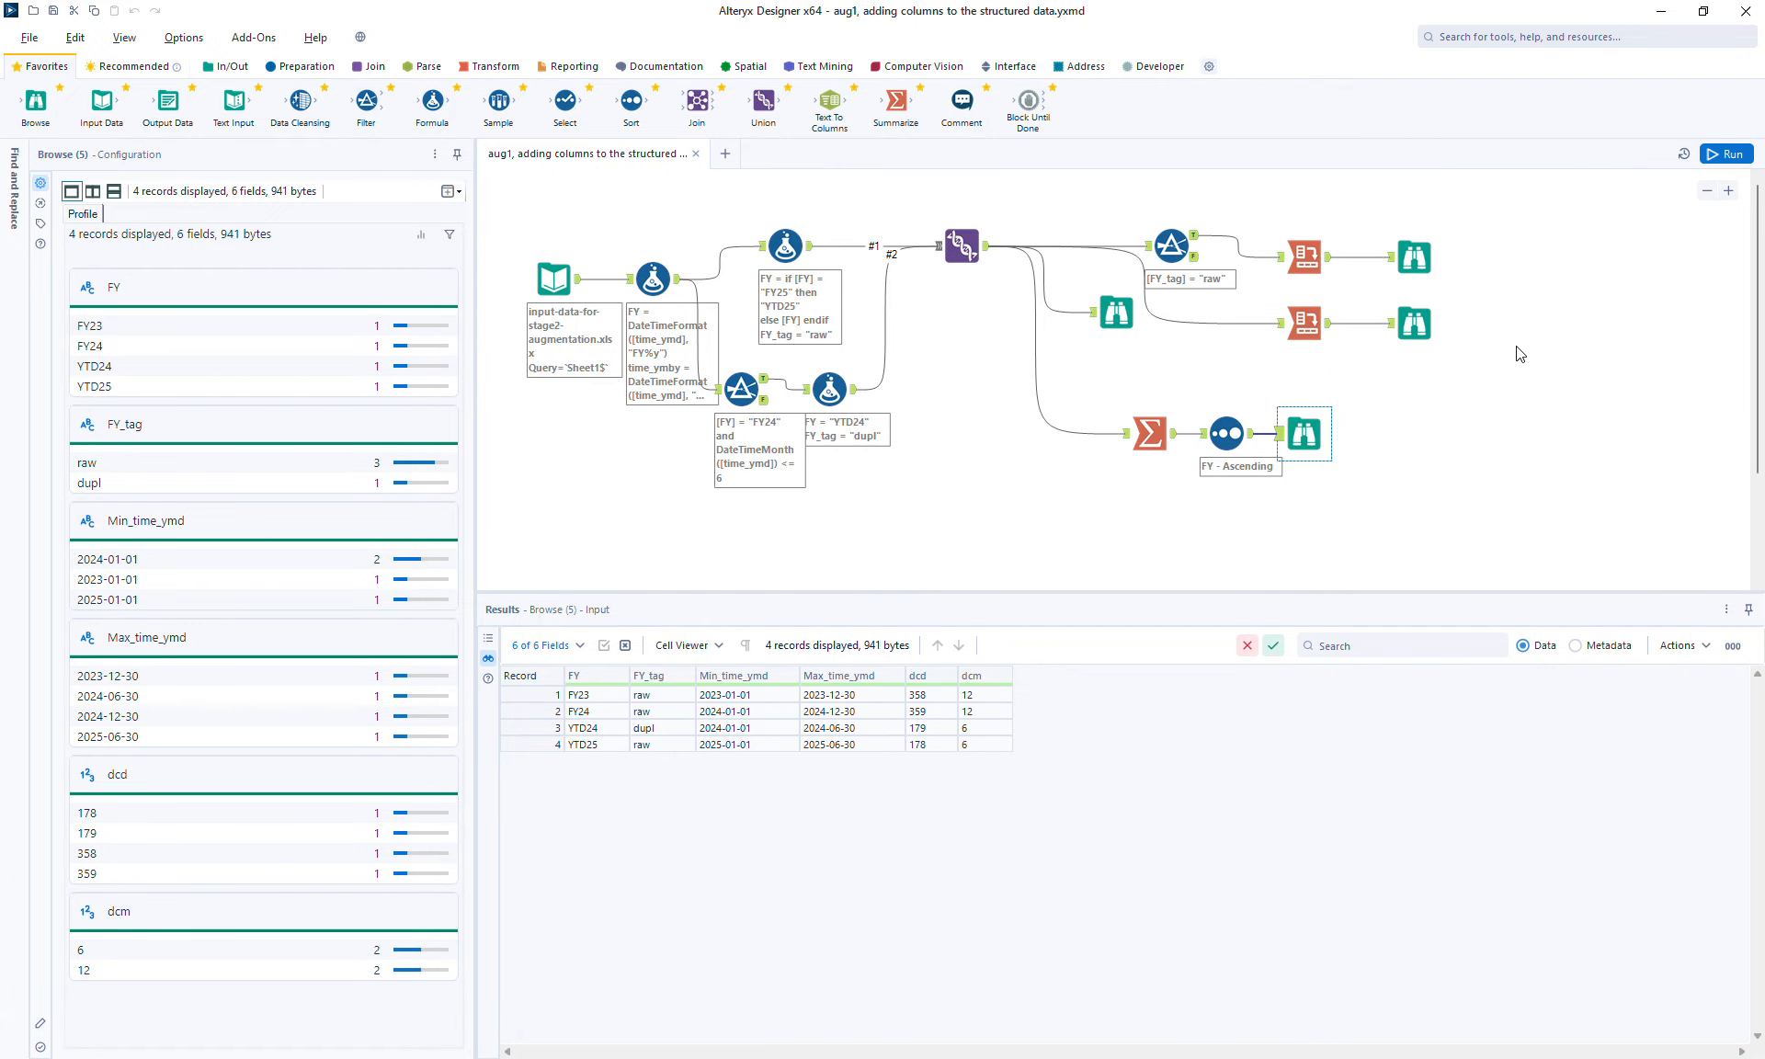
Examine the results of both cross-tab branches and the FY_tag filter, including the monthly columns by cust_mar
{"action": "left_click", "coordinate": [1430, 318]}
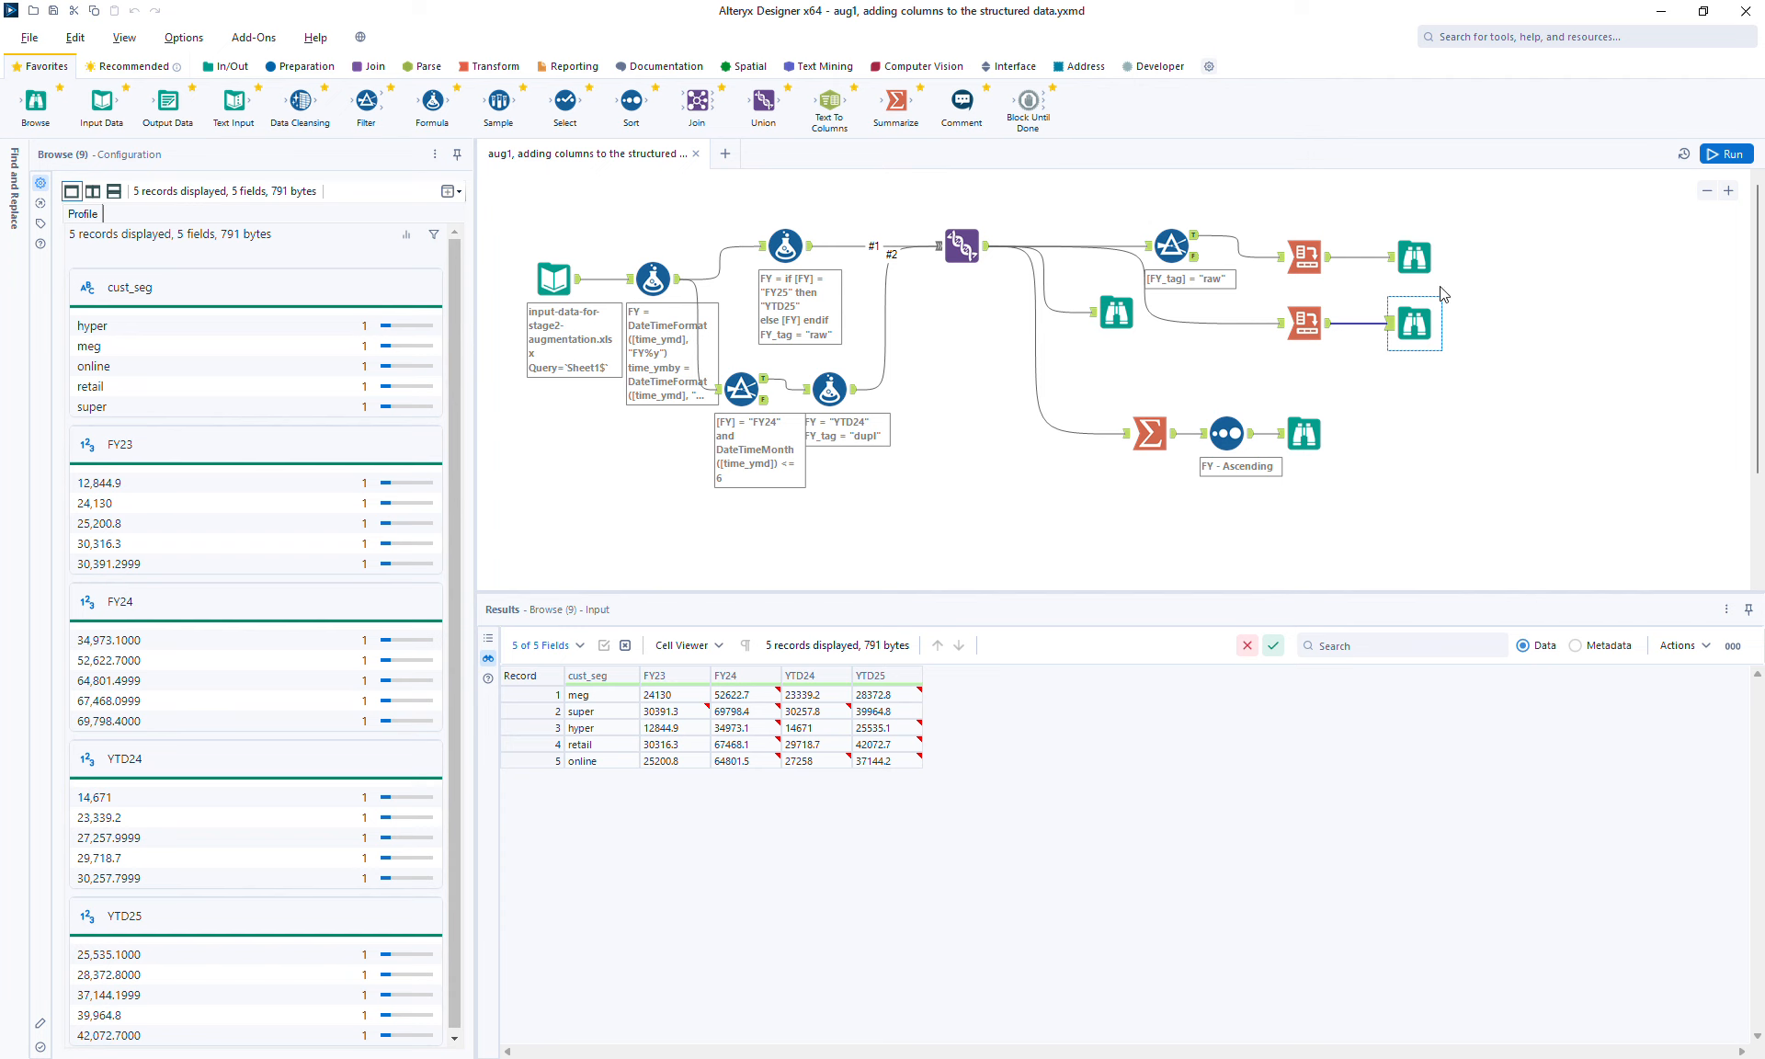
{"action": "left_click", "coordinate": [1412, 251]}
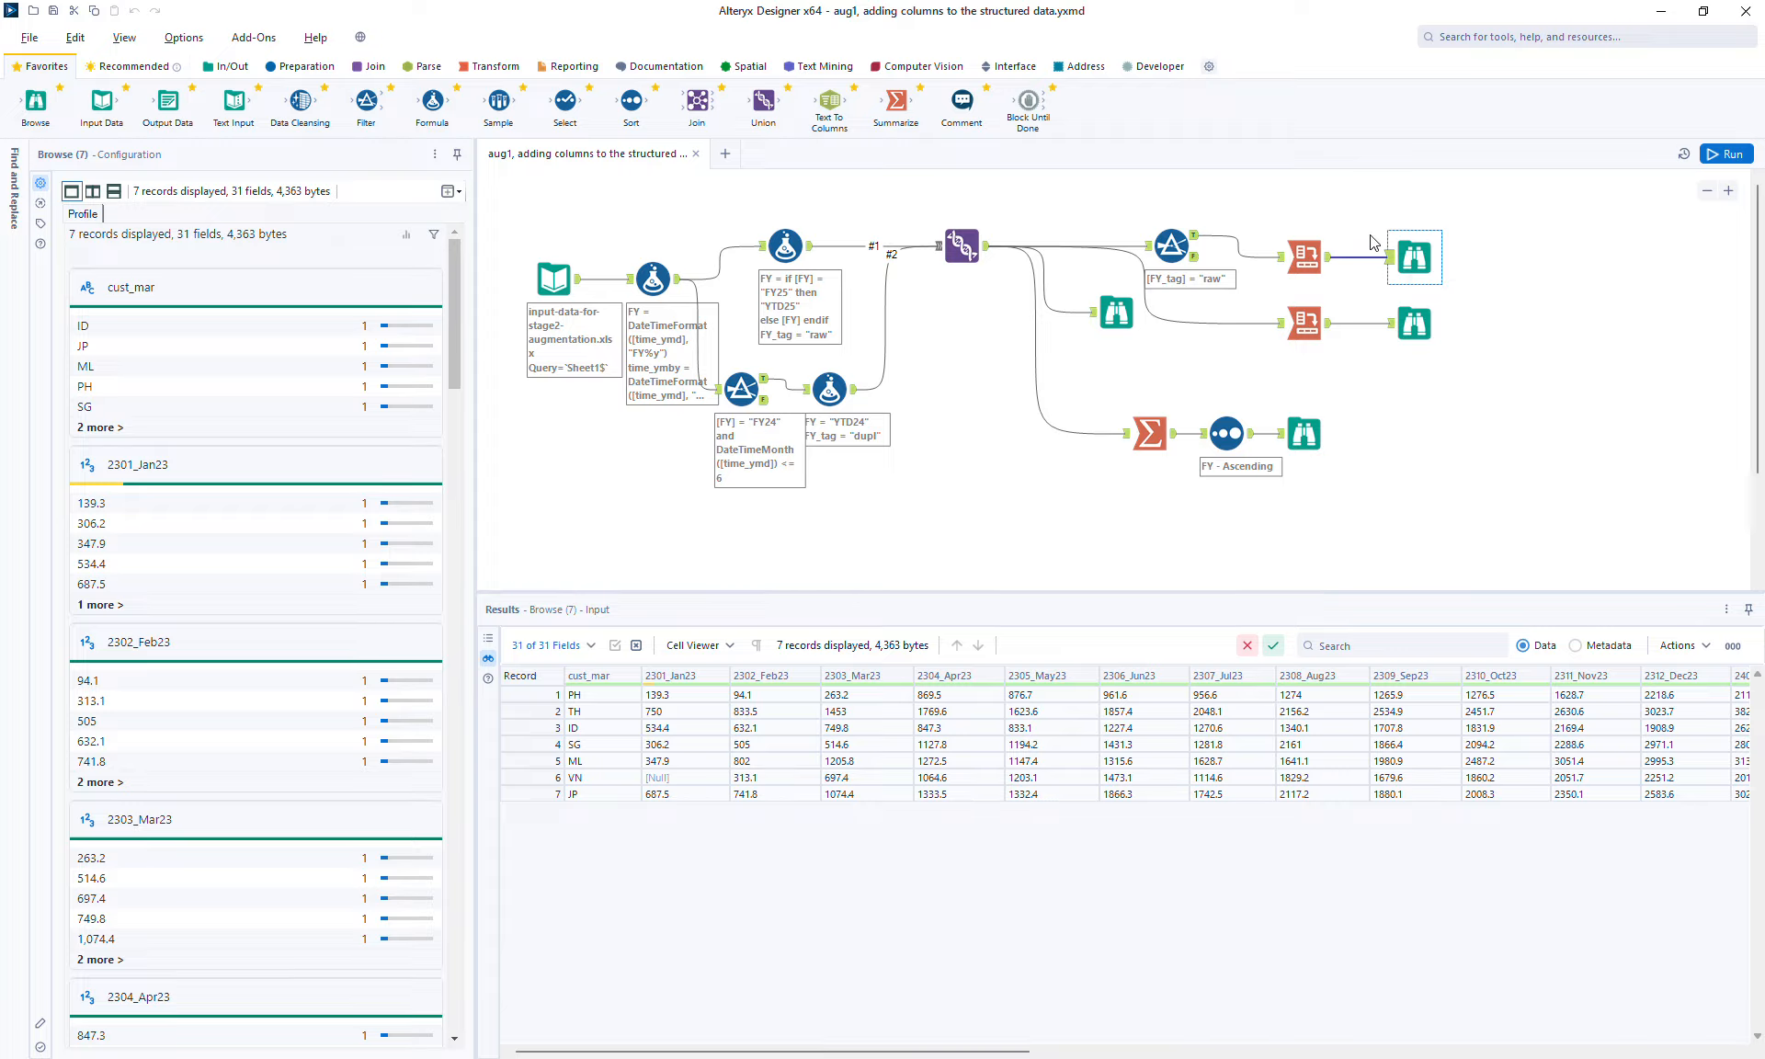
{"action": "left_click", "coordinate": [1194, 237]}
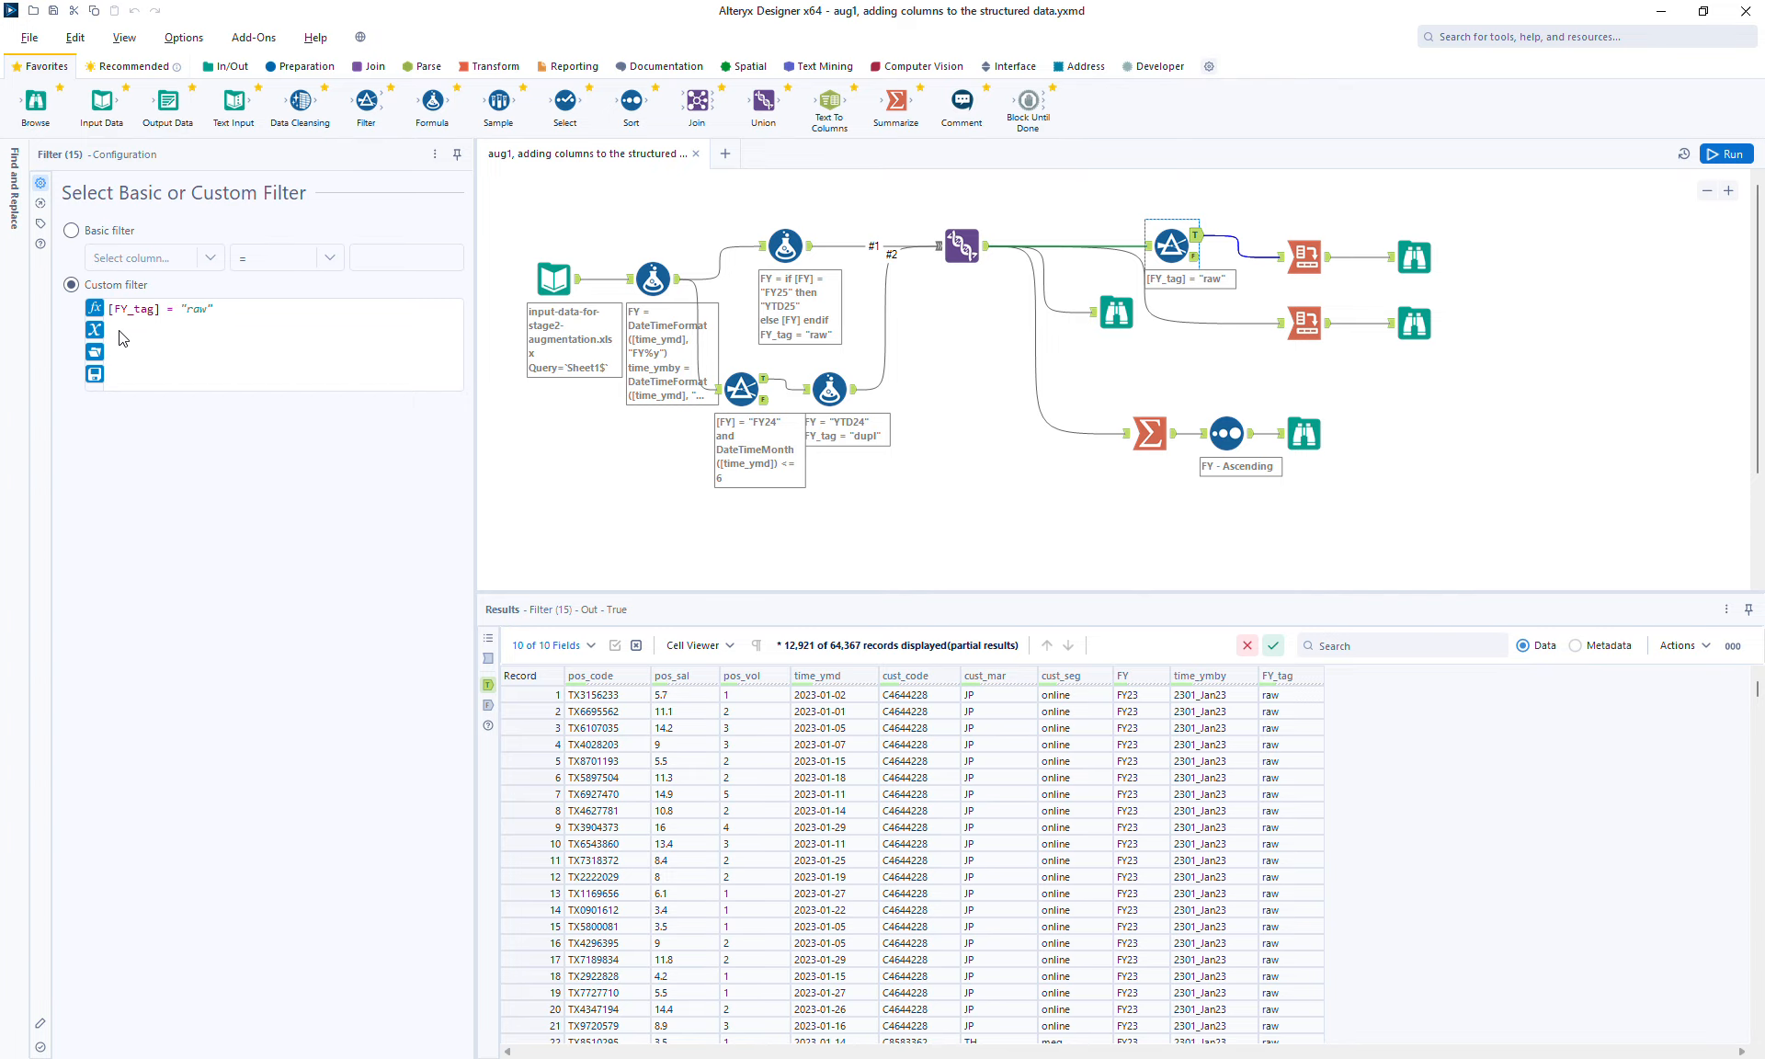
{"action": "left_click", "coordinate": [1409, 262]}
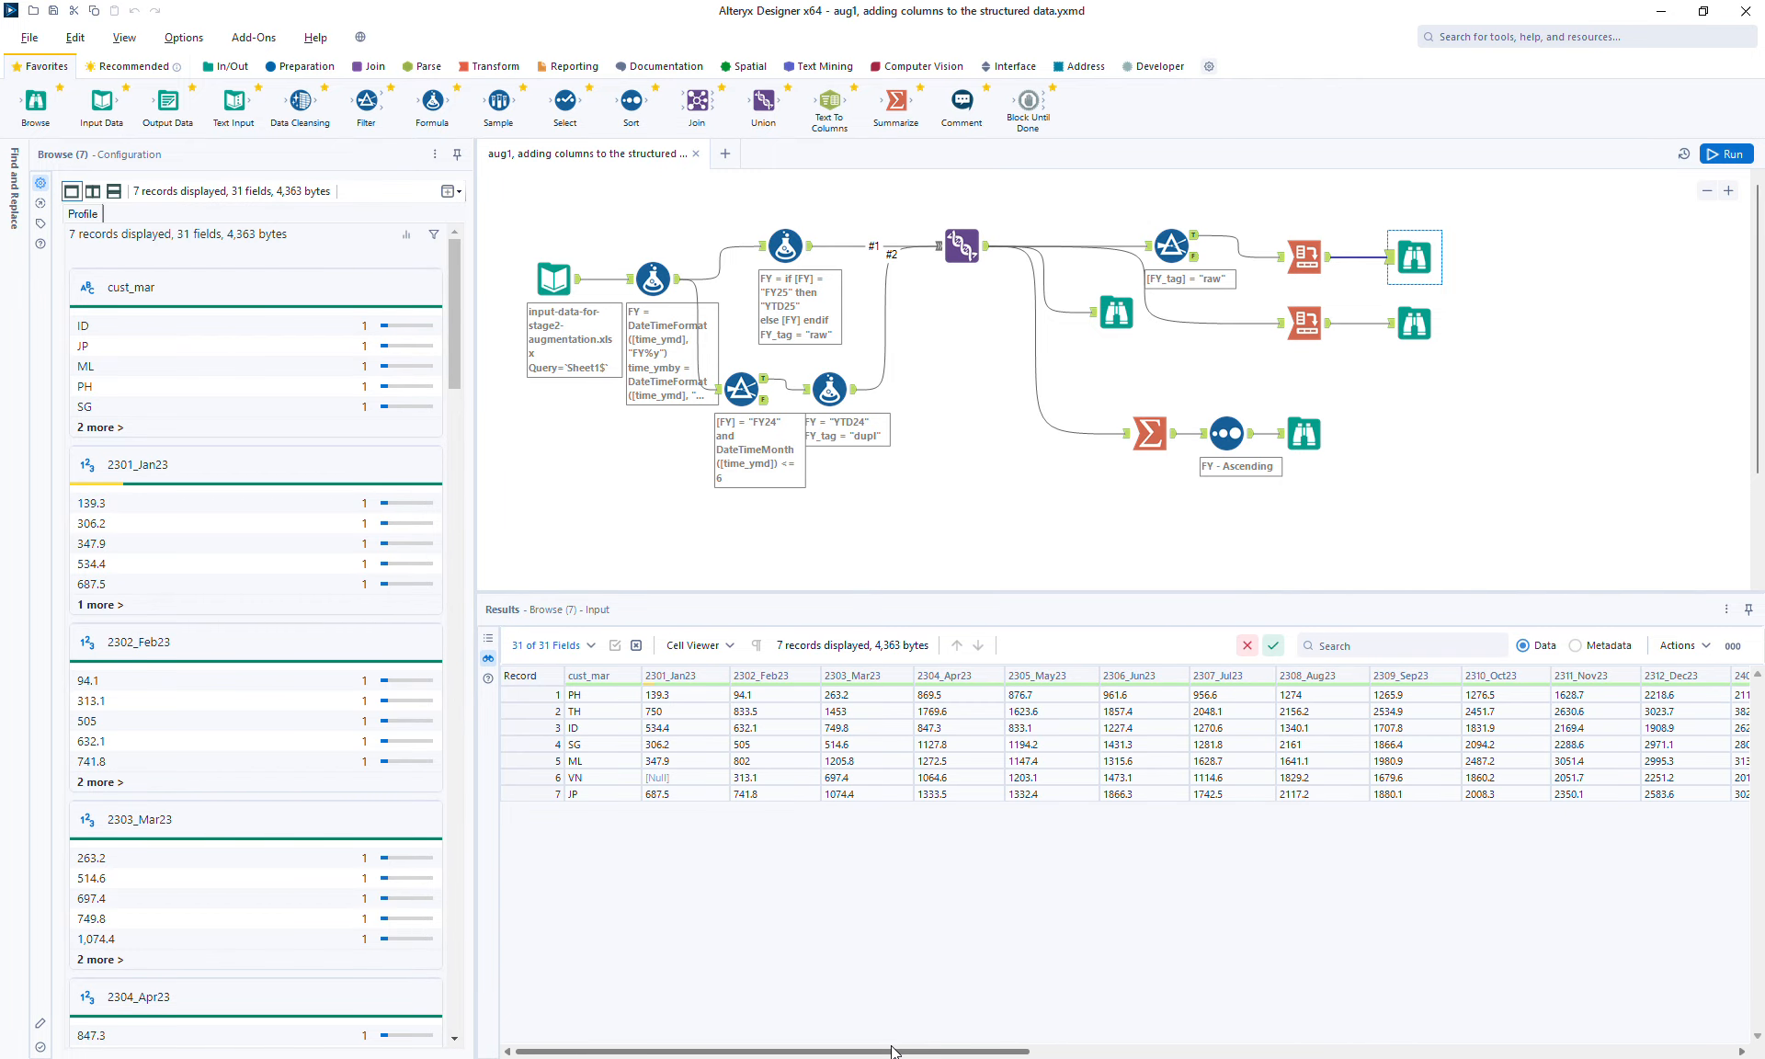
{"action": "left_click_drag", "start_coordinate": [893, 1050], "coordinate": [1241, 1044]}
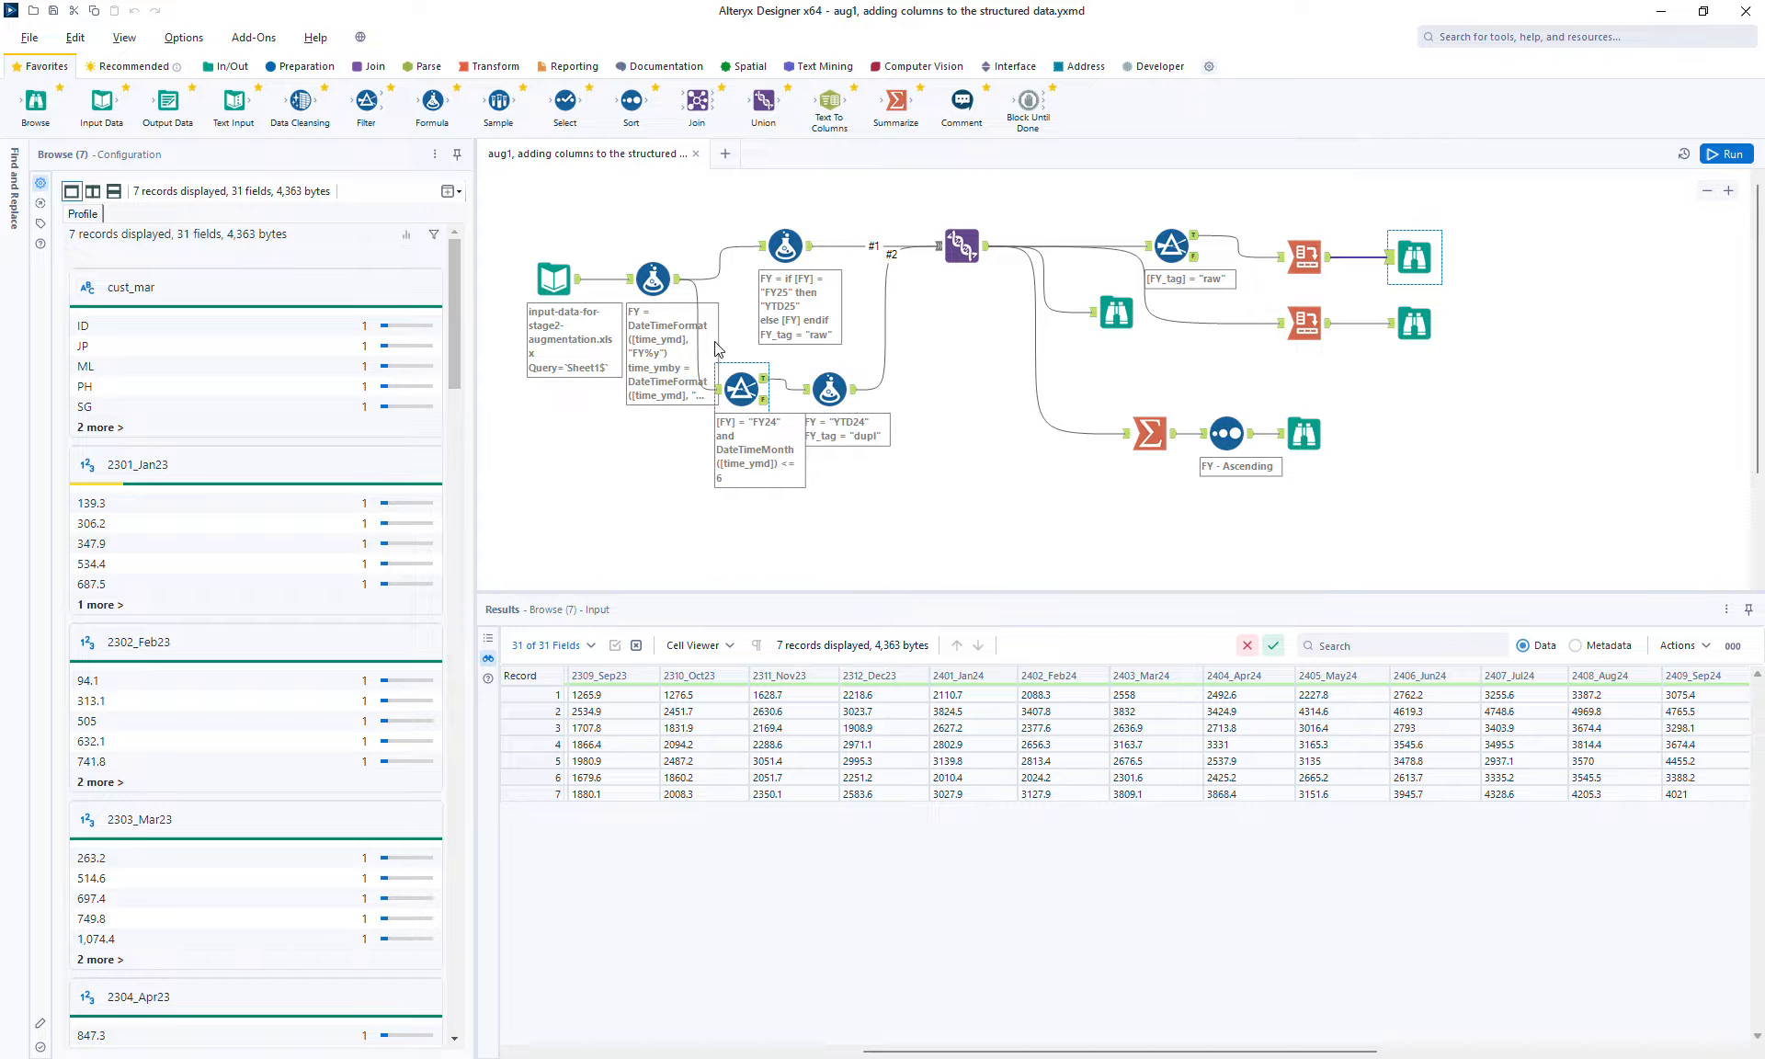
Move all tools downstream of the Input Data tool farther away to make room for a new branch
{"action": "left_click", "coordinate": [1707, 193]}
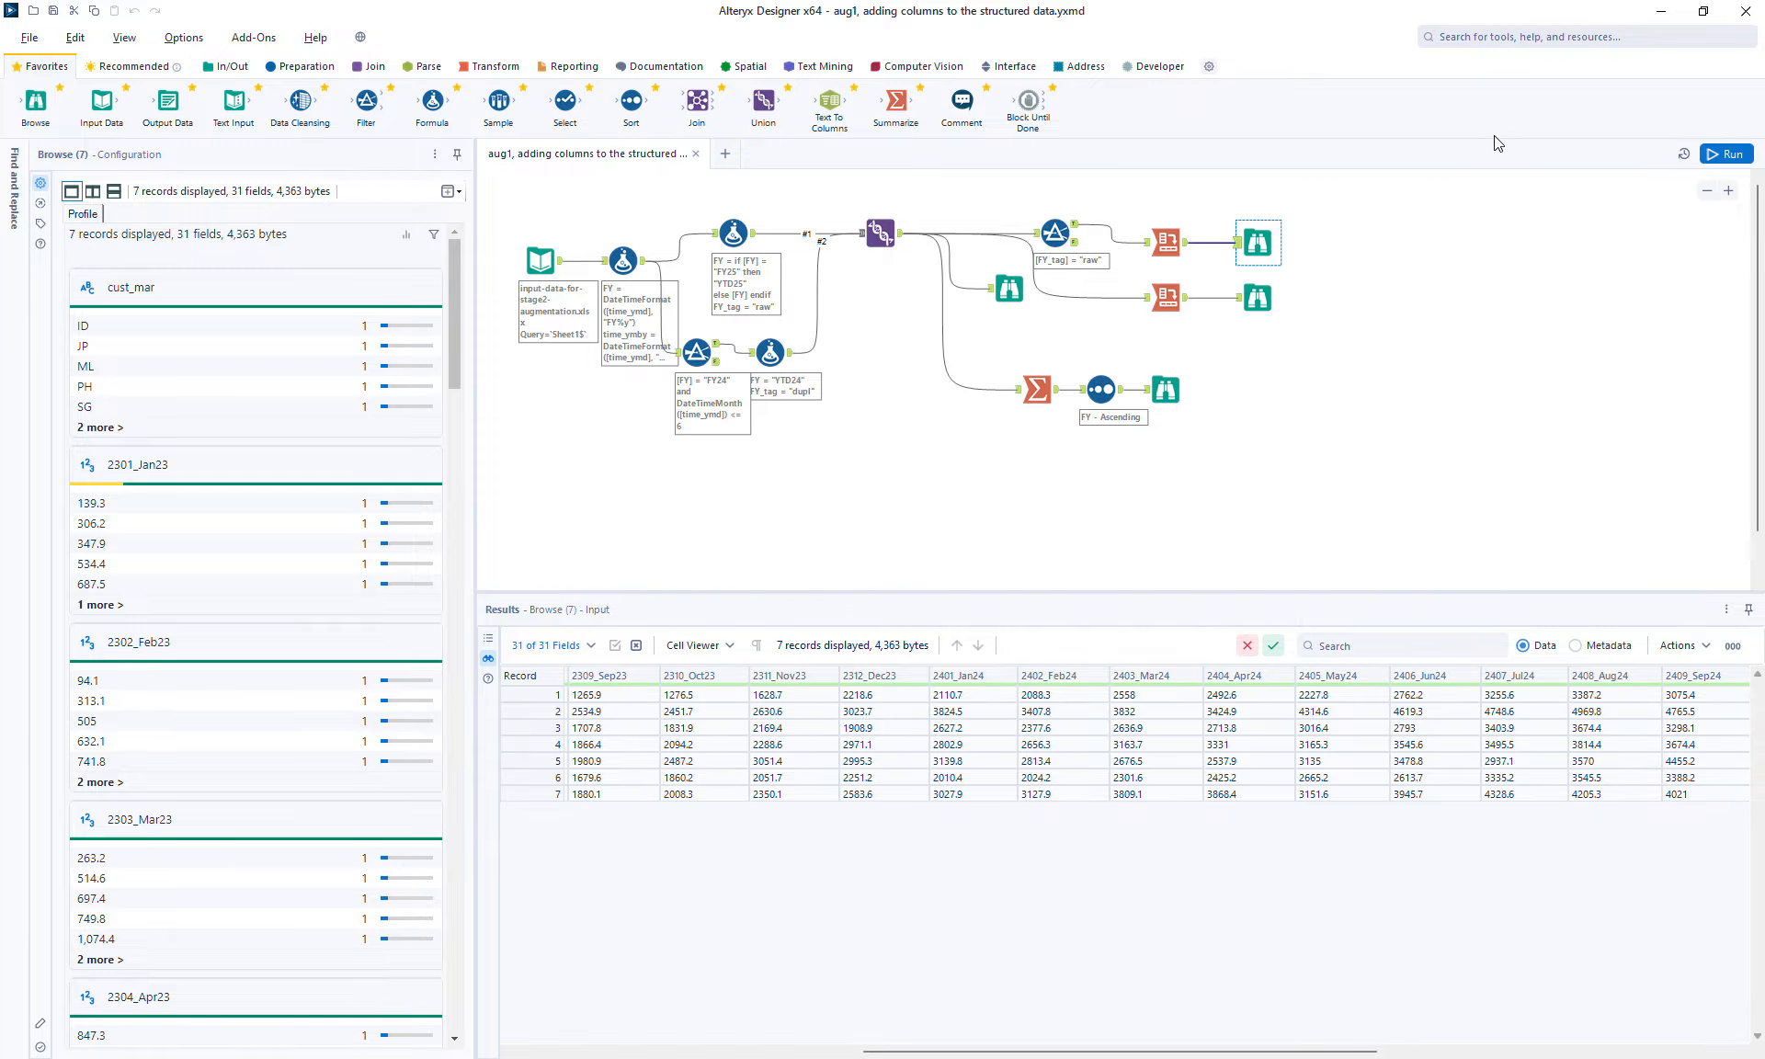
{"action": "left_click_drag", "start_coordinate": [586, 197], "coordinate": [1371, 477]}
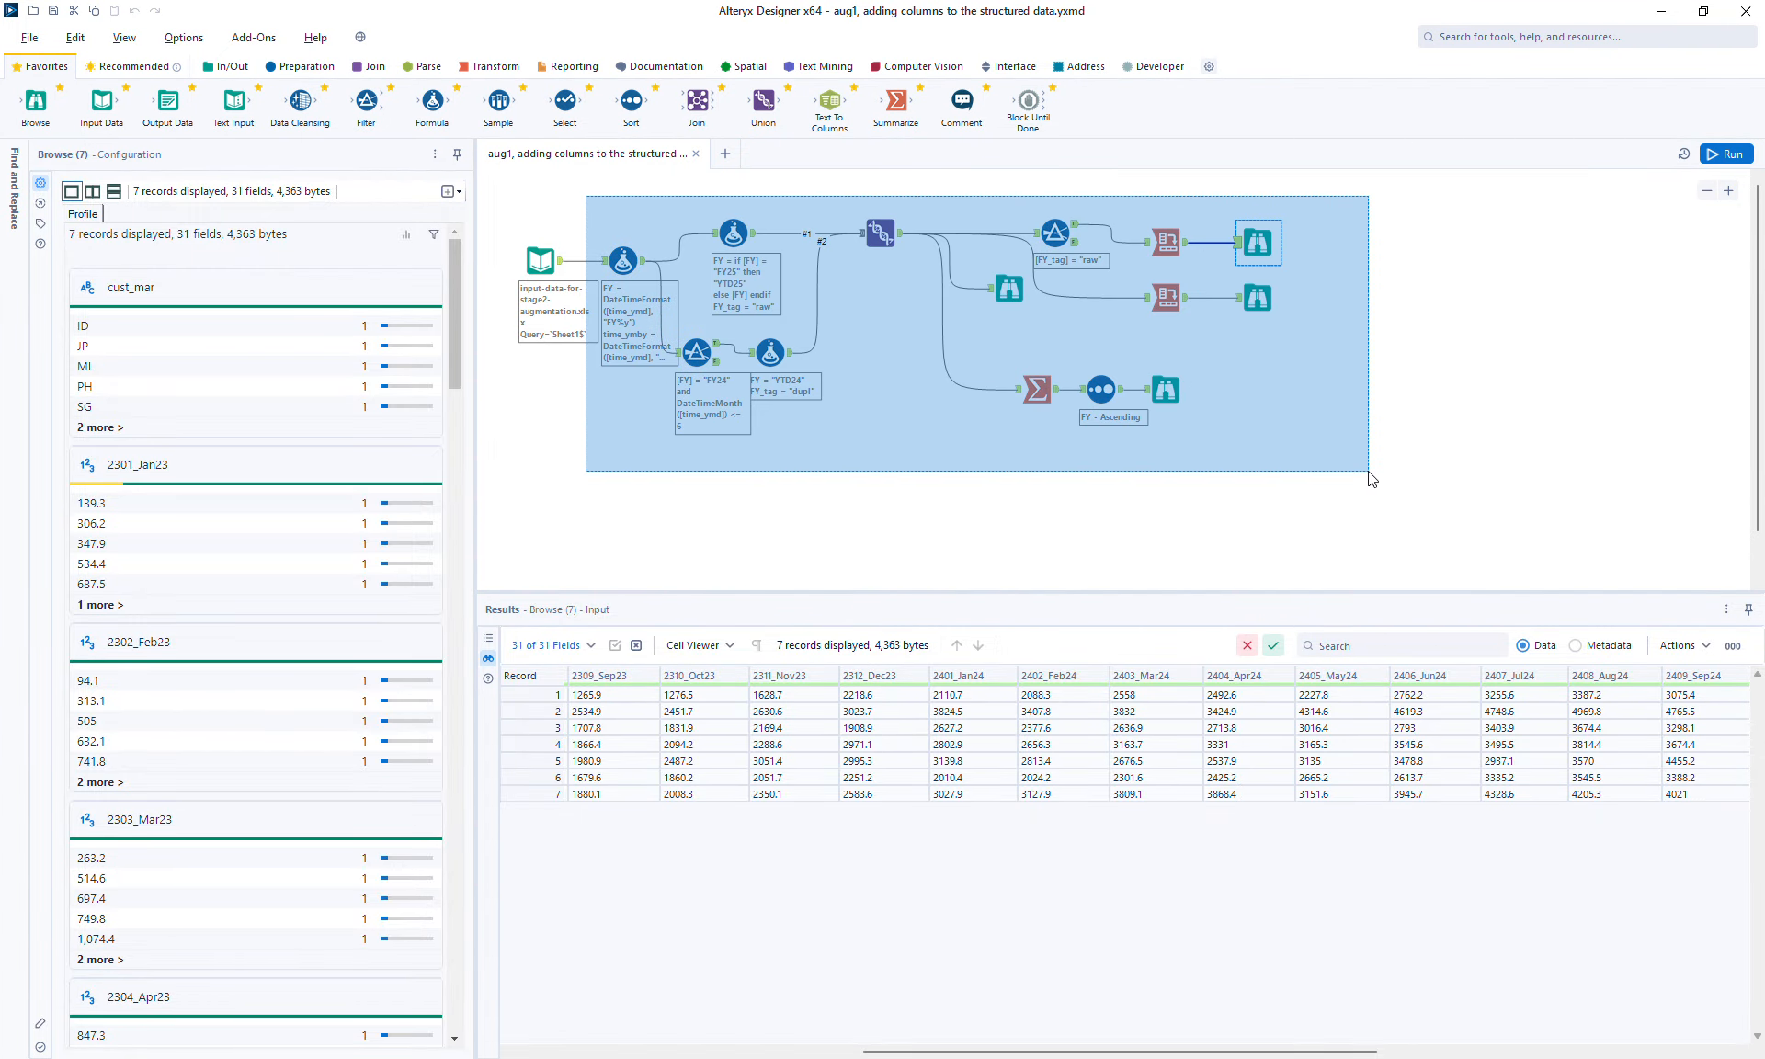
{"action": "left_click_drag", "start_coordinate": [1255, 296], "coordinate": [1442, 290]}
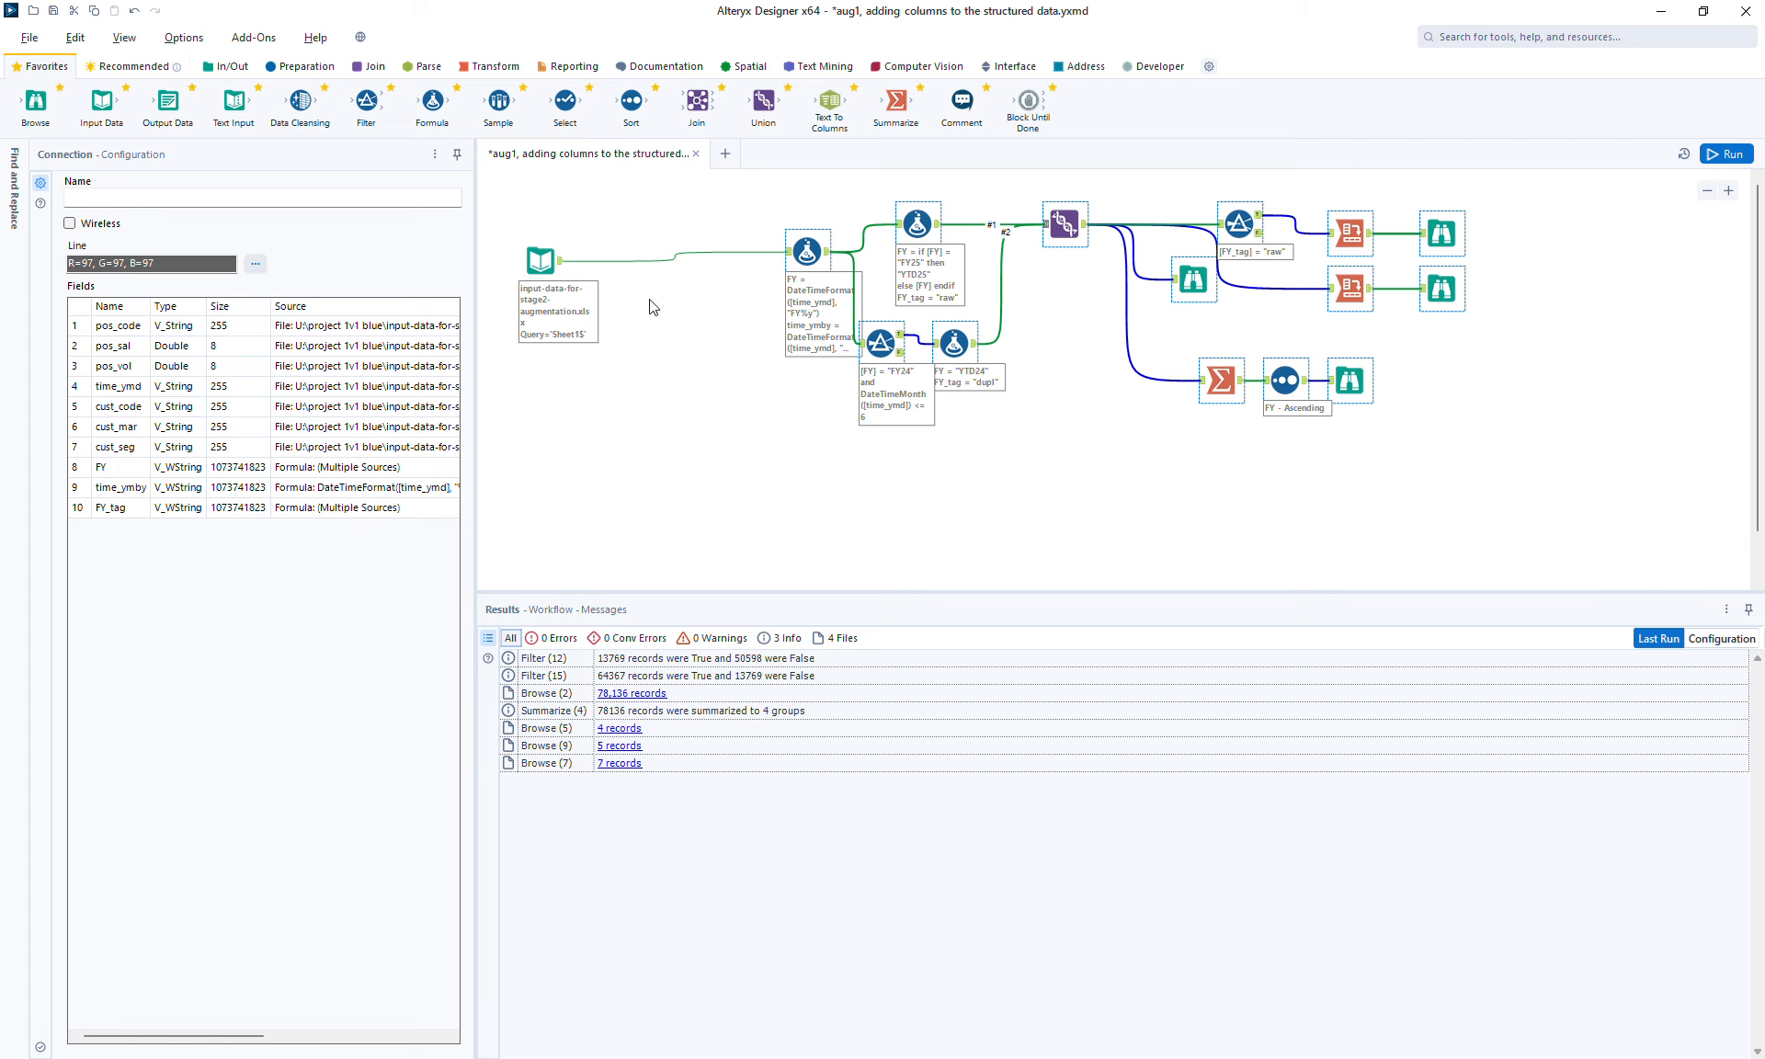
Add a Summarize tool below the Input Data tool, fed by its output, and group it by cust_code
{"action": "left_click", "coordinate": [557, 267]}
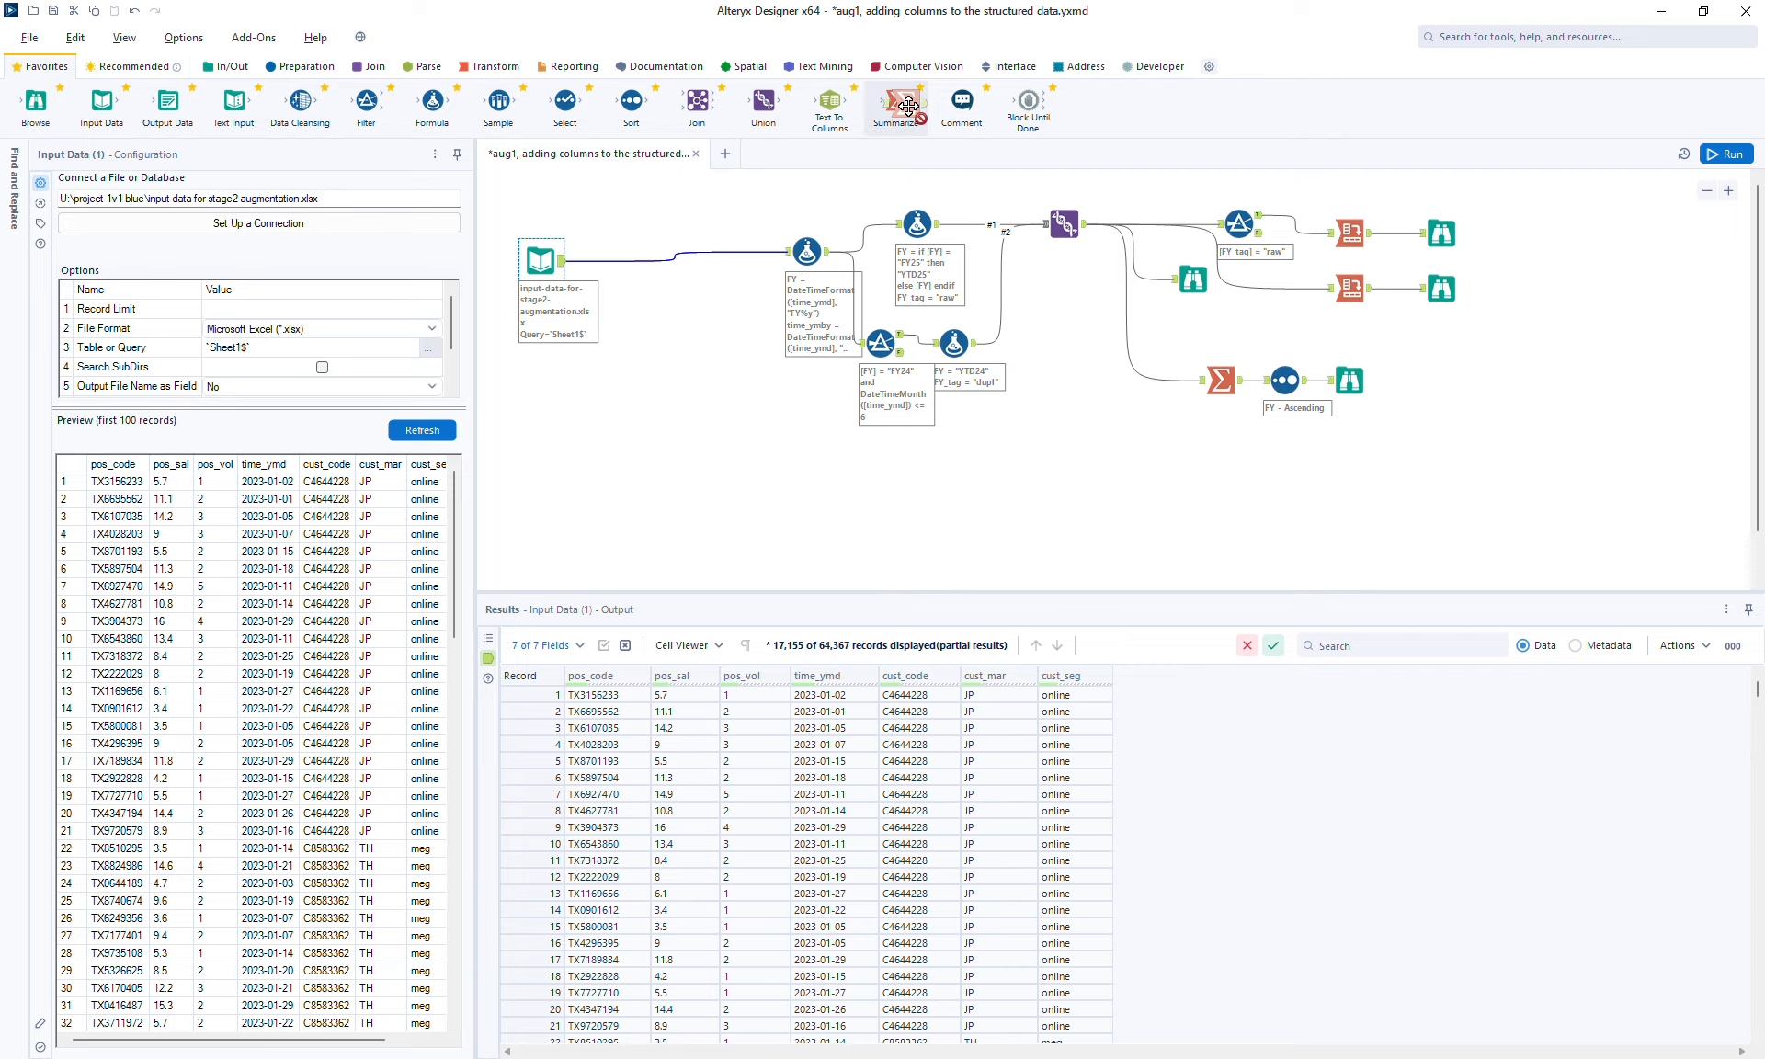
{"action": "left_click_drag", "start_coordinate": [830, 99], "coordinate": [659, 354]}
{"action": "left_click", "coordinate": [134, 318]}
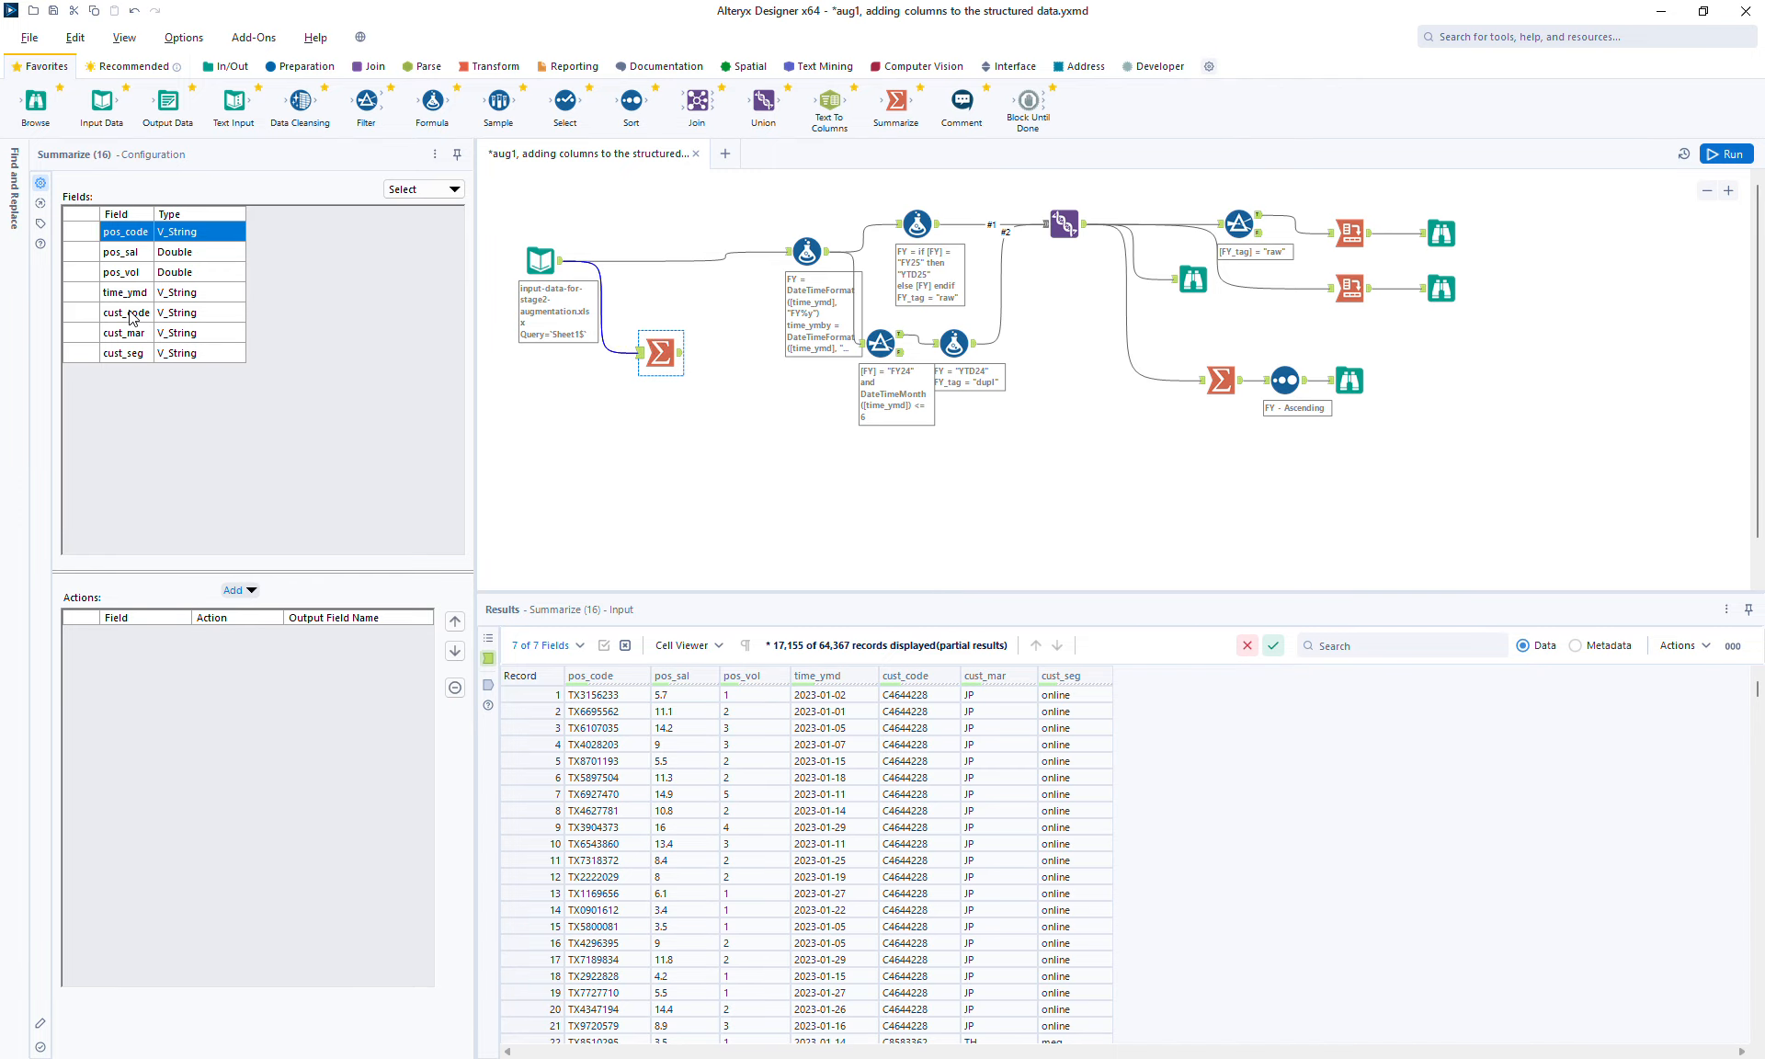
{"action": "left_click", "coordinate": [239, 590]}
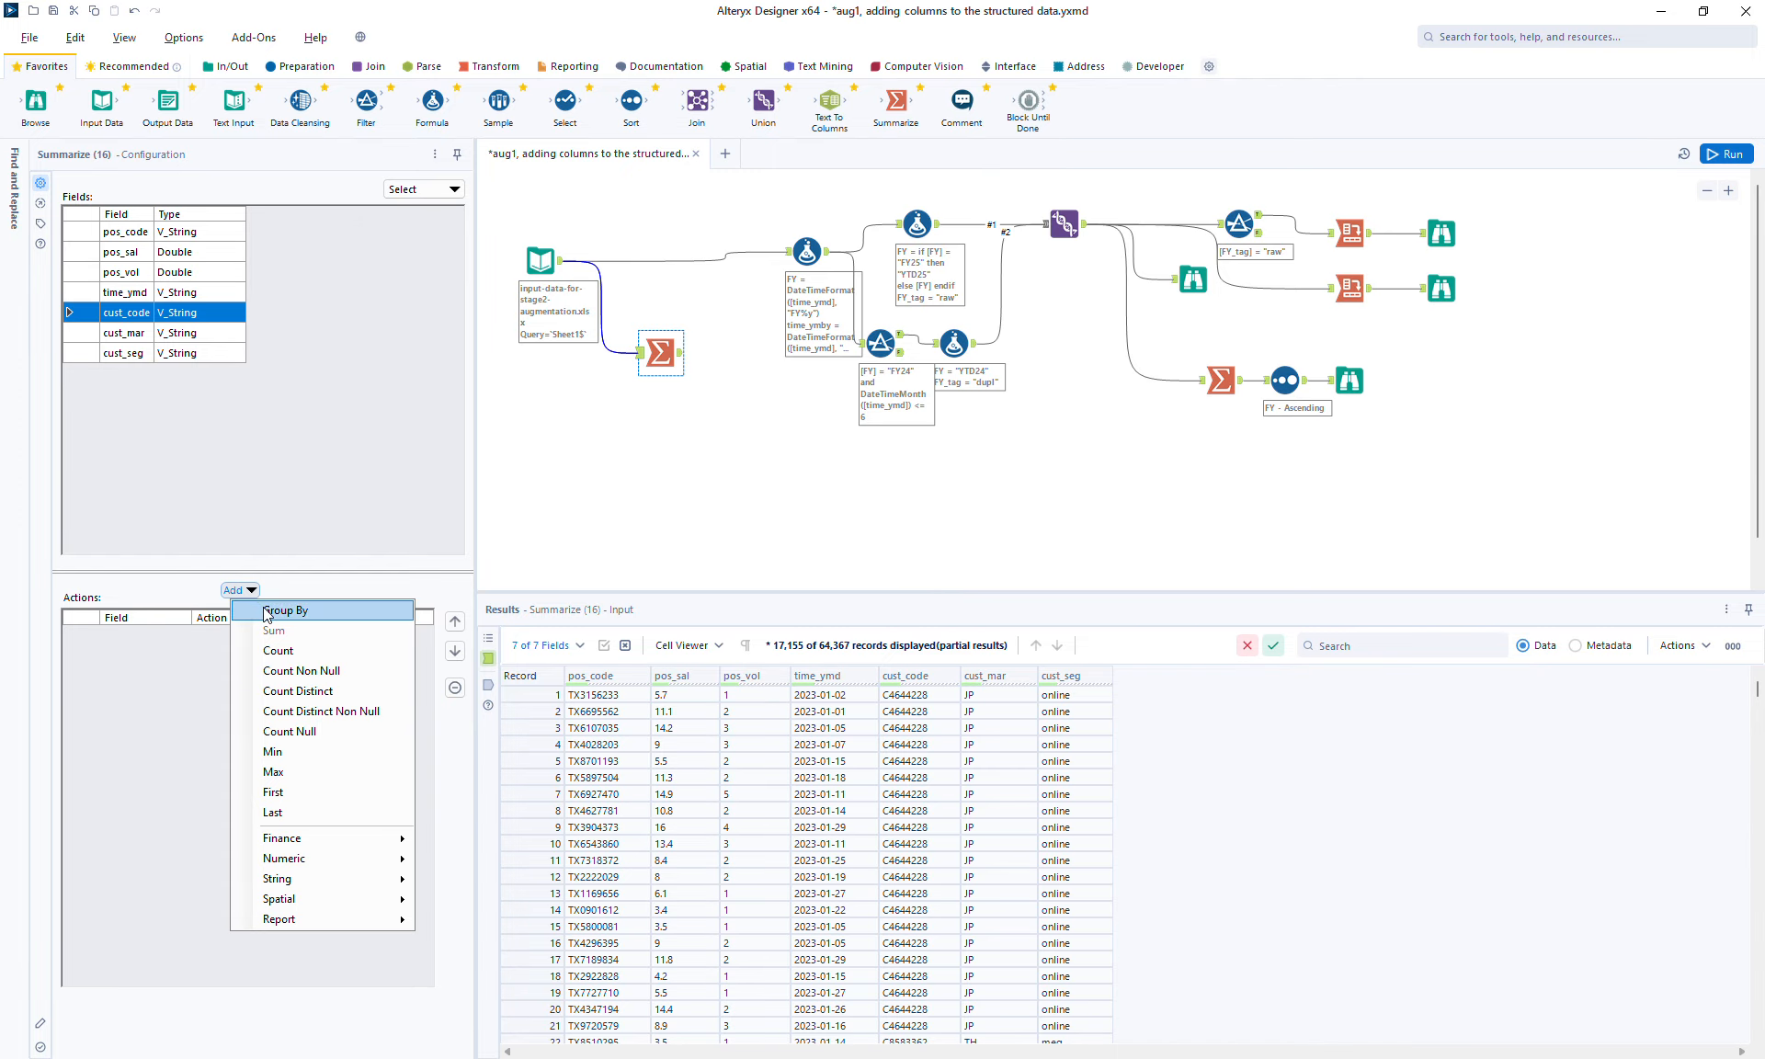
{"action": "left_click", "coordinate": [268, 612]}
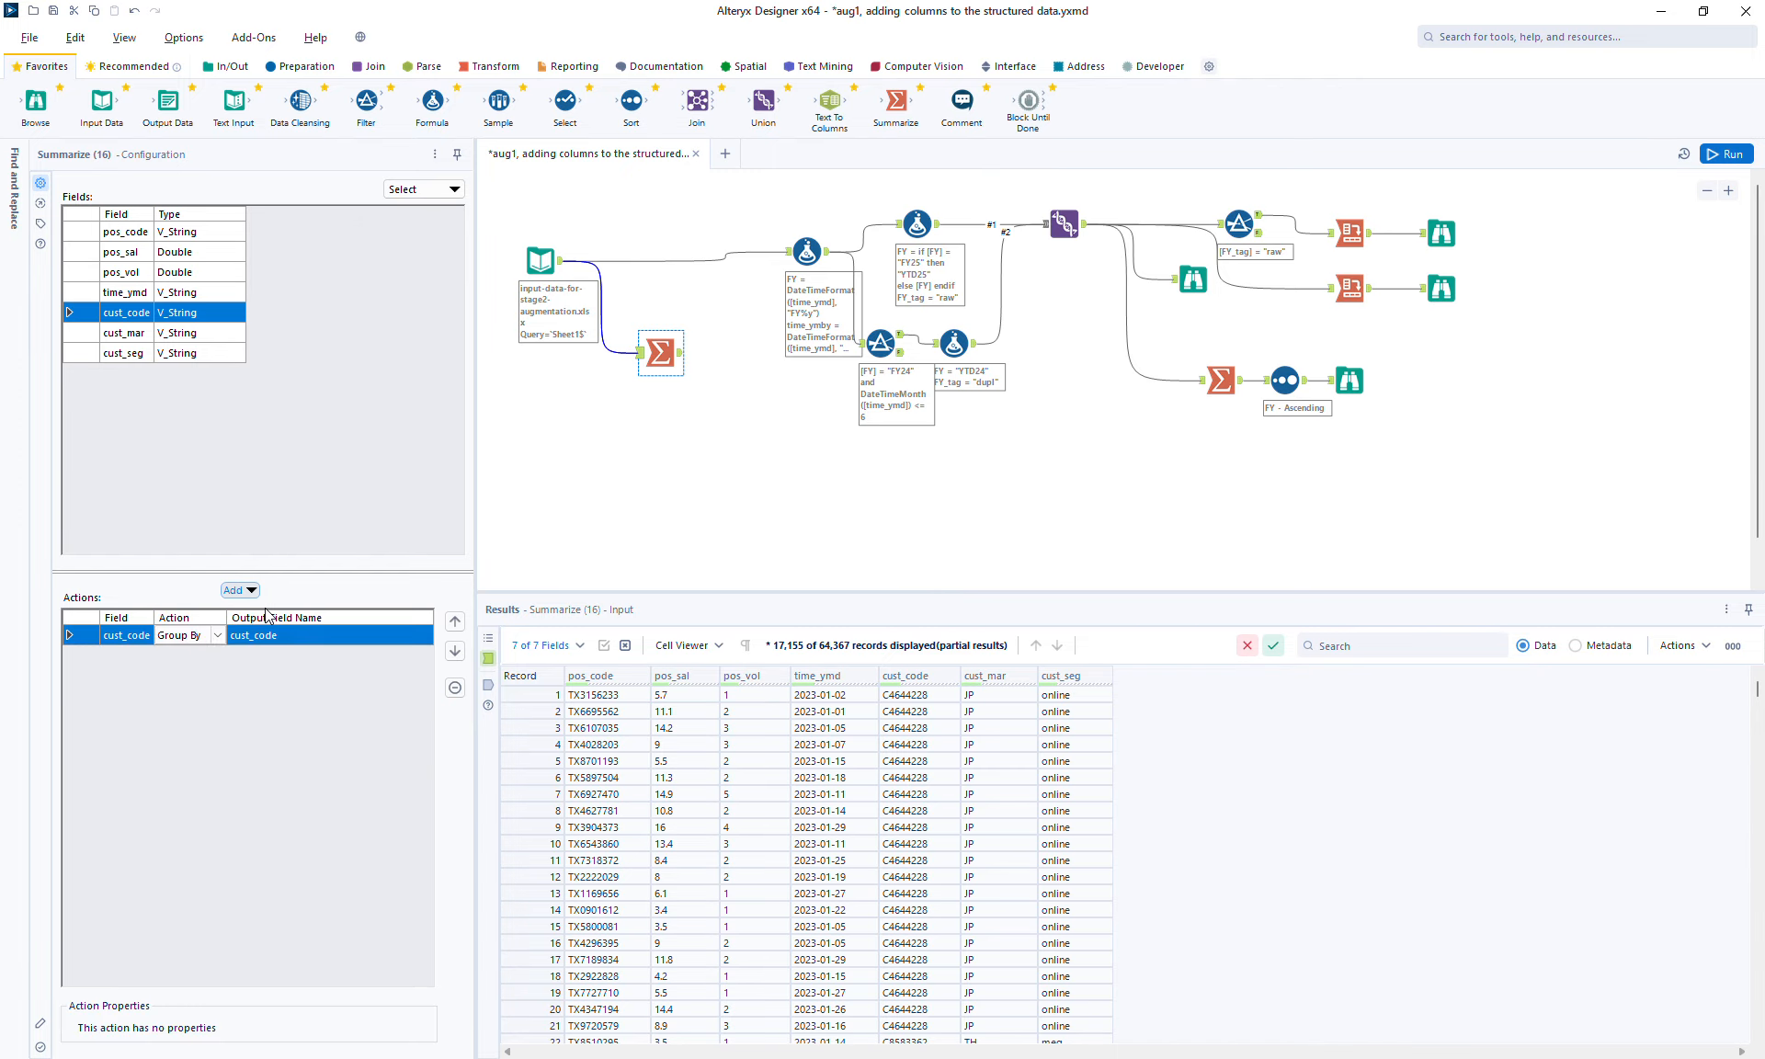
Add the Min of time_ymd to the Summarize actions with the output field name cust_FCD
{"action": "left_click", "coordinate": [143, 296]}
{"action": "left_click", "coordinate": [237, 590]}
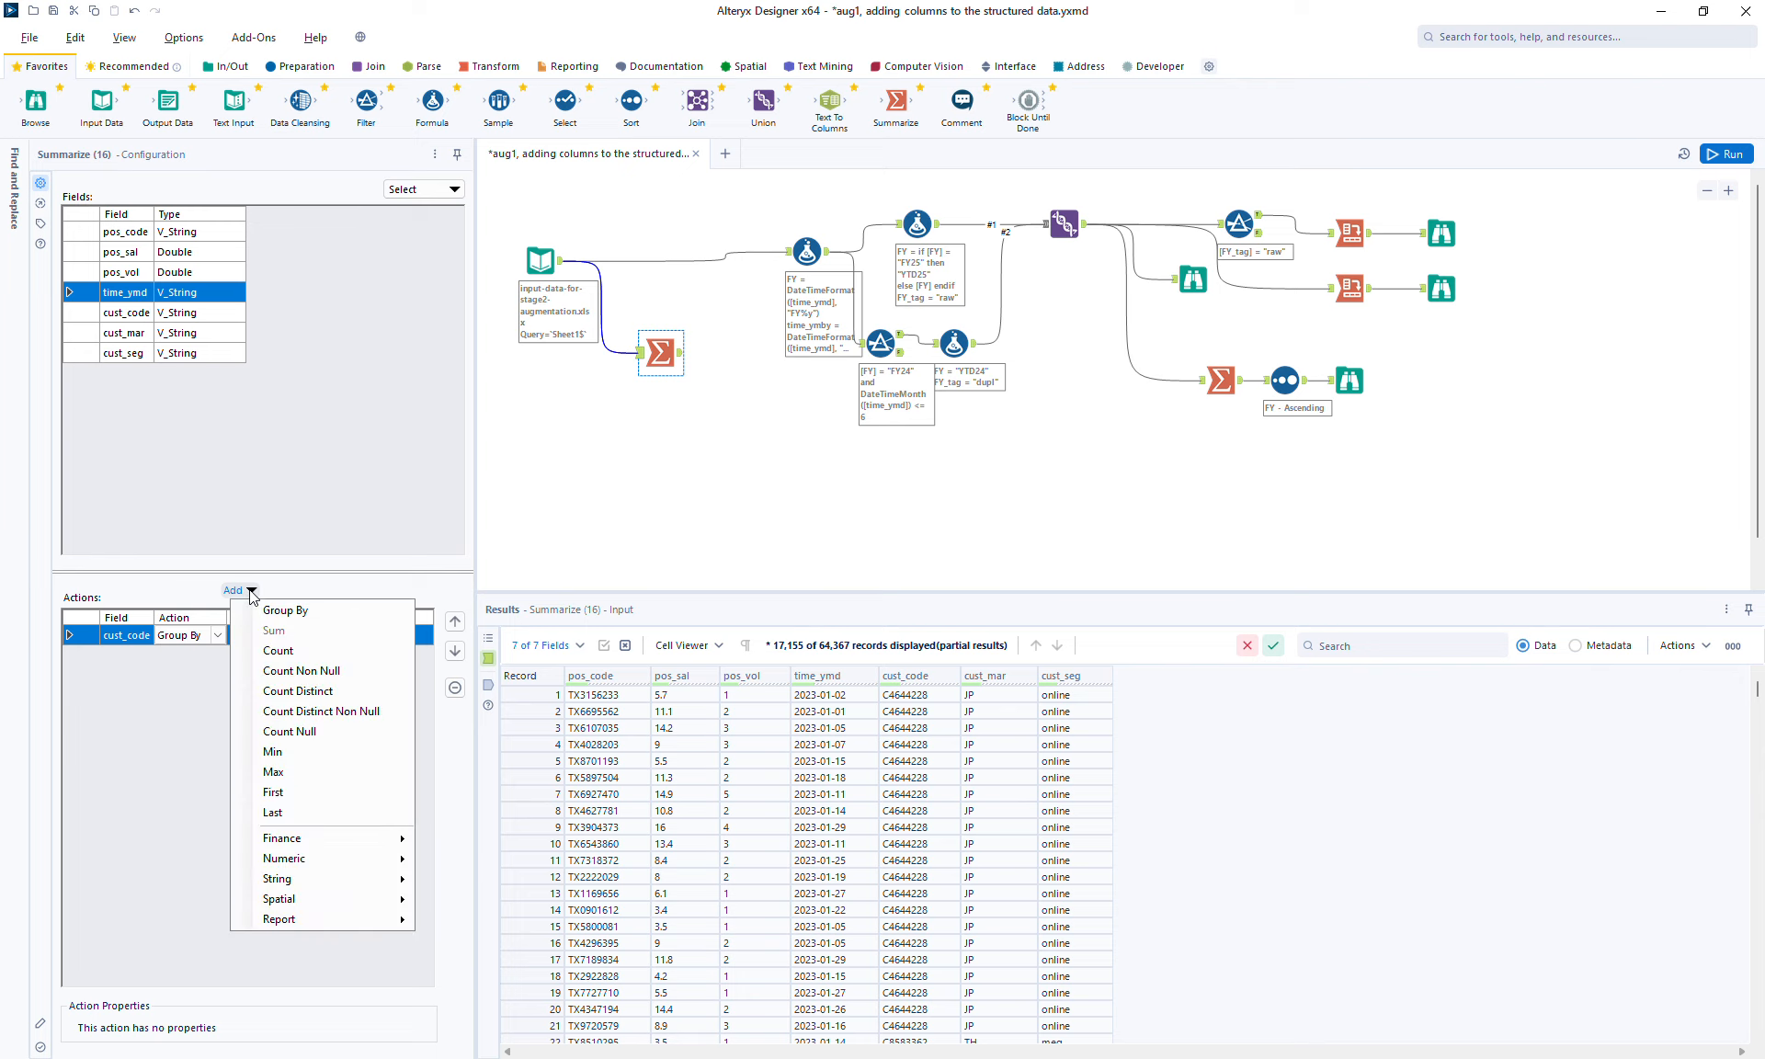
{"action": "left_click", "coordinate": [285, 751]}
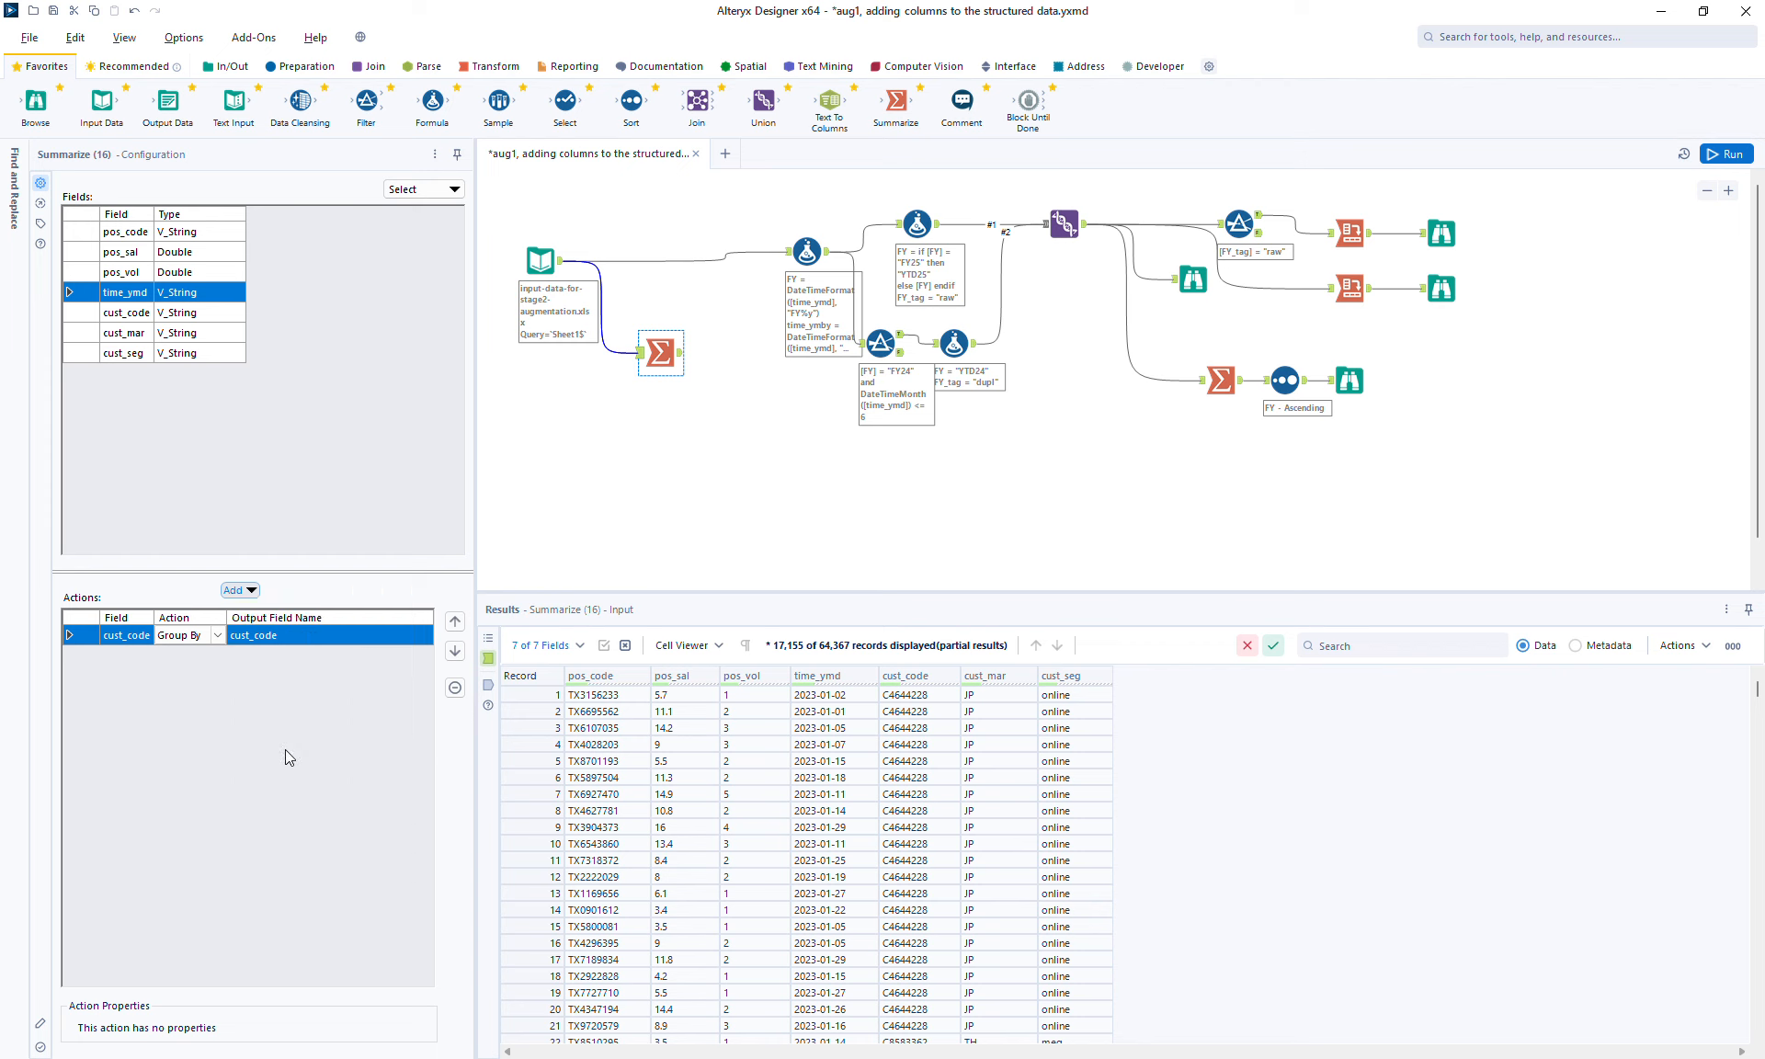
{"action": "left_click", "coordinate": [292, 658]}
{"action": "type", "text": "cust_"}
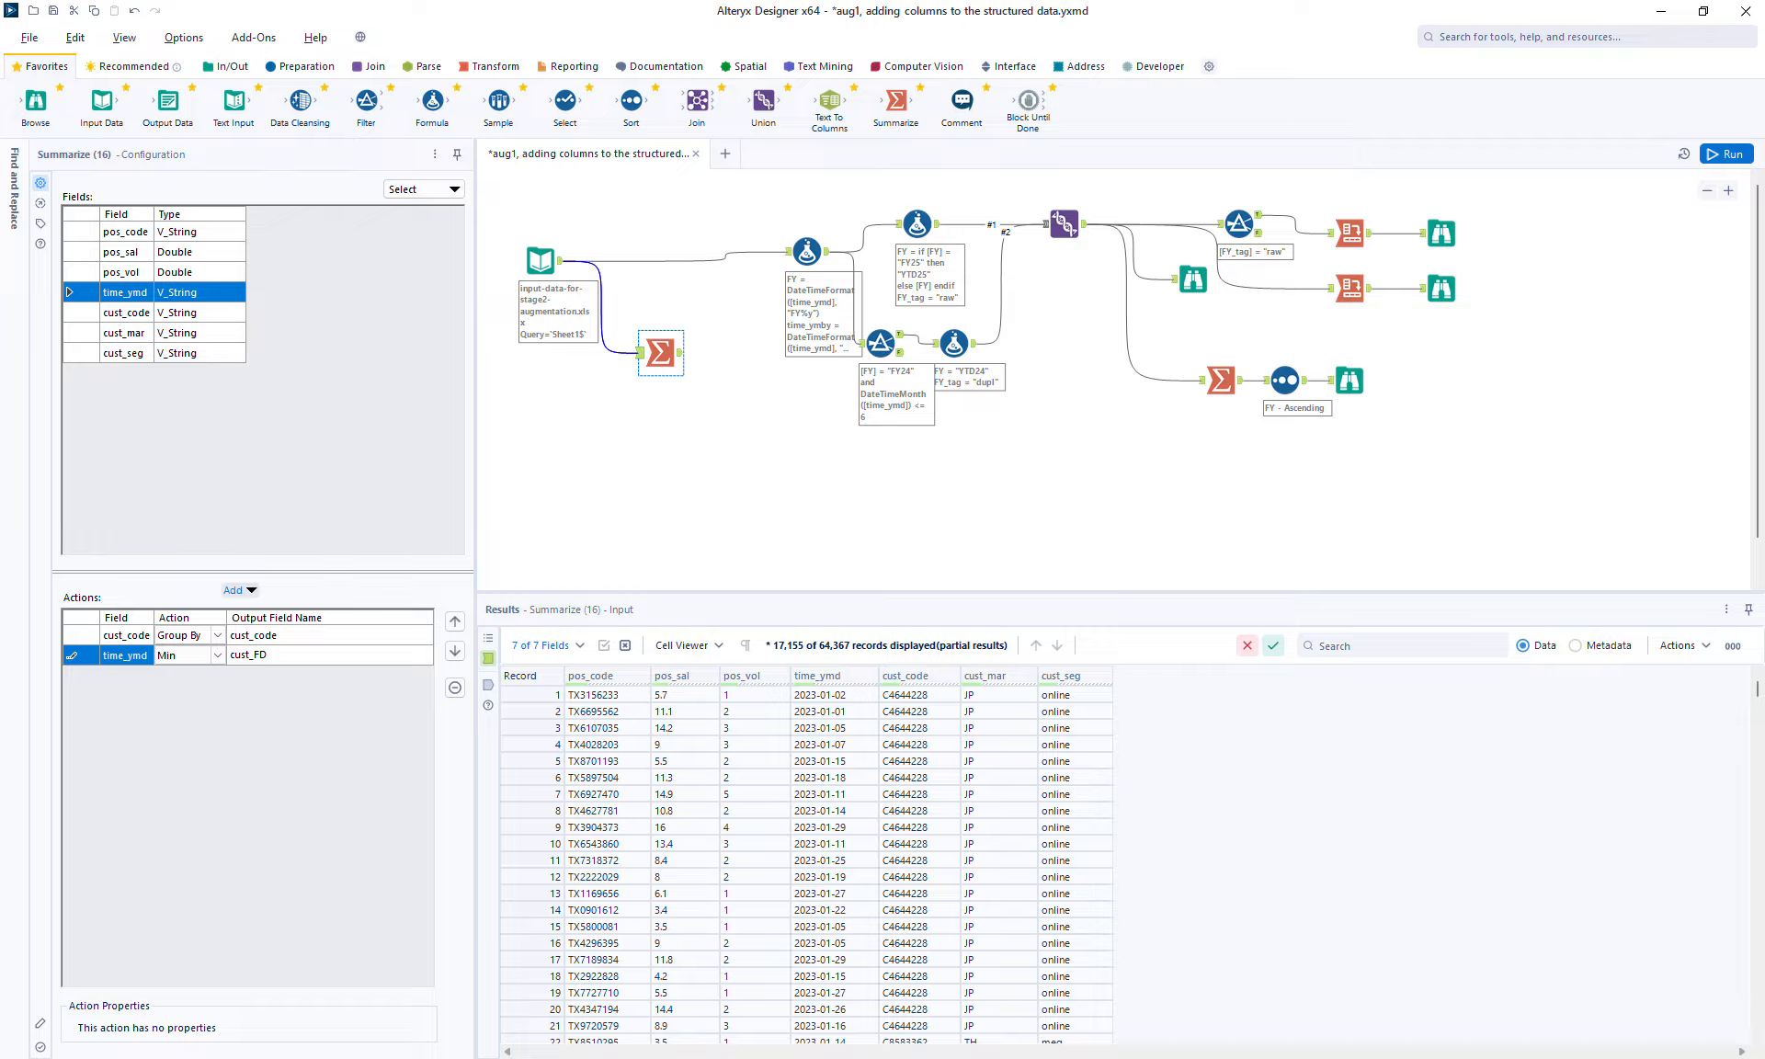
{"action": "type", "text": "FCD"}
Attach a Formula tool to the new Summarize tool and create an output column named cohort_ymby
{"action": "left_click_drag", "start_coordinate": [432, 101], "coordinate": [725, 353]}
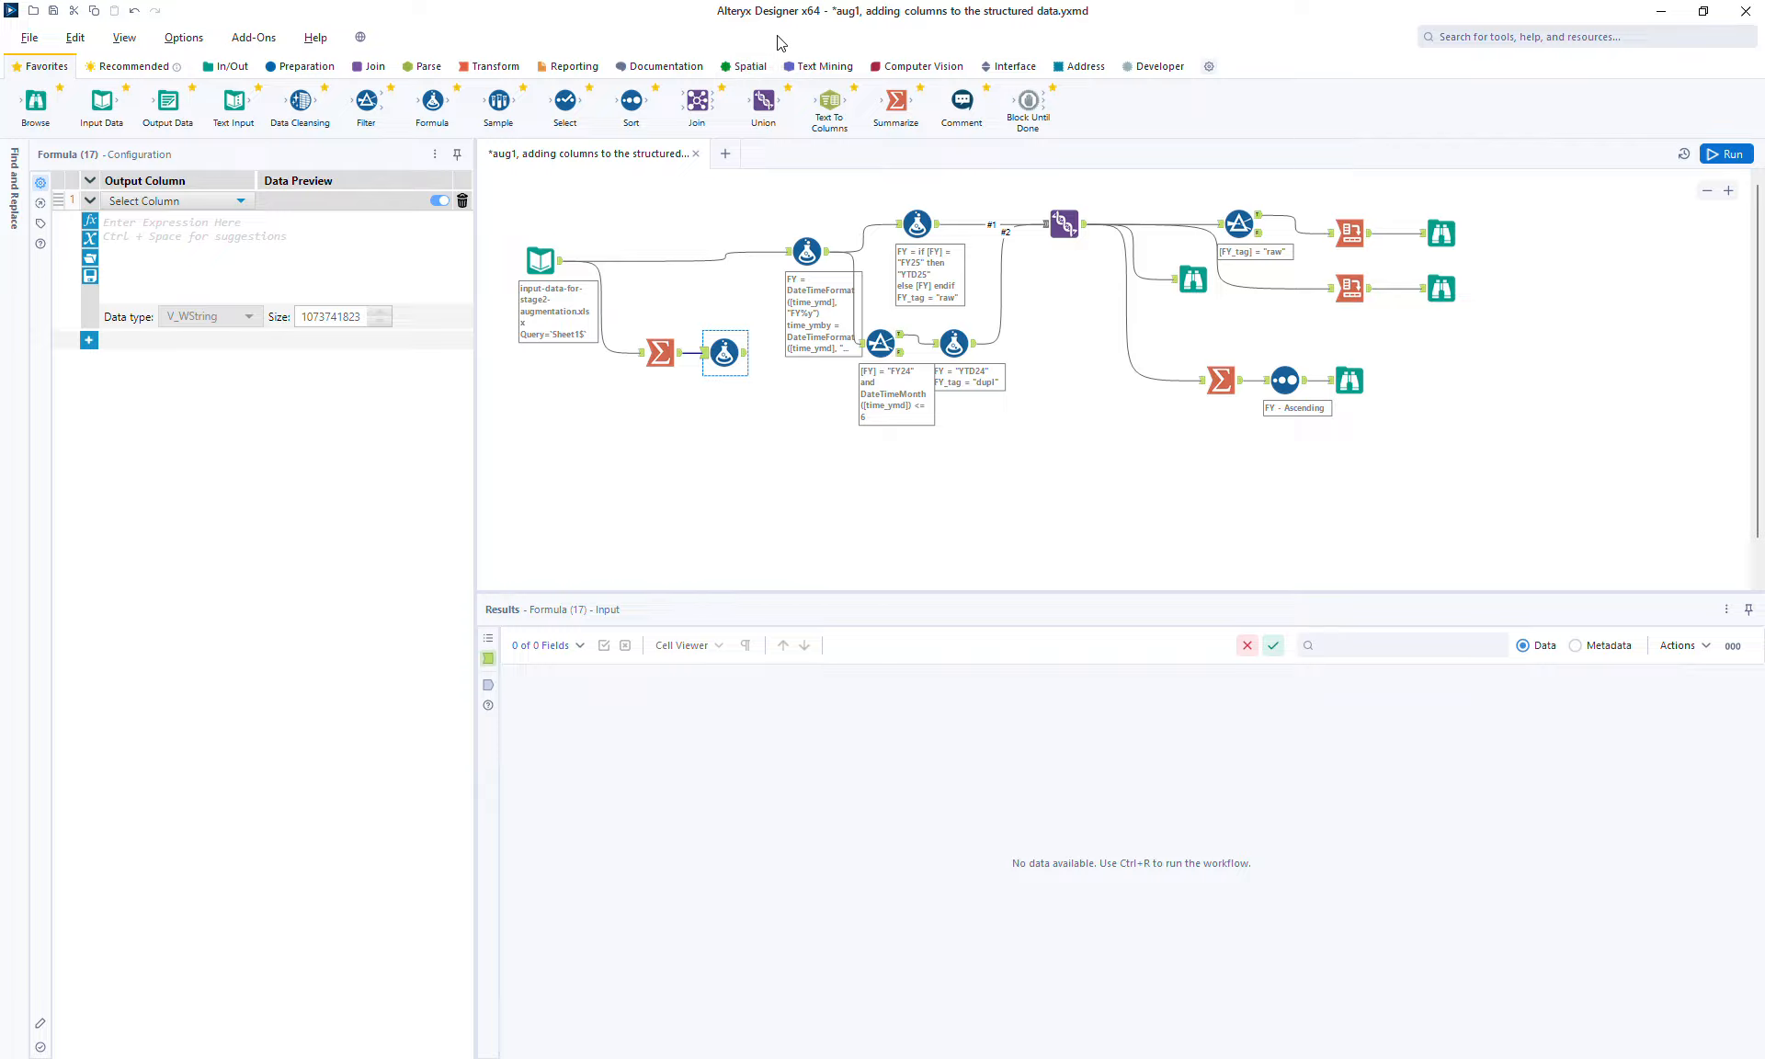
{"action": "left_click", "coordinate": [213, 204]}
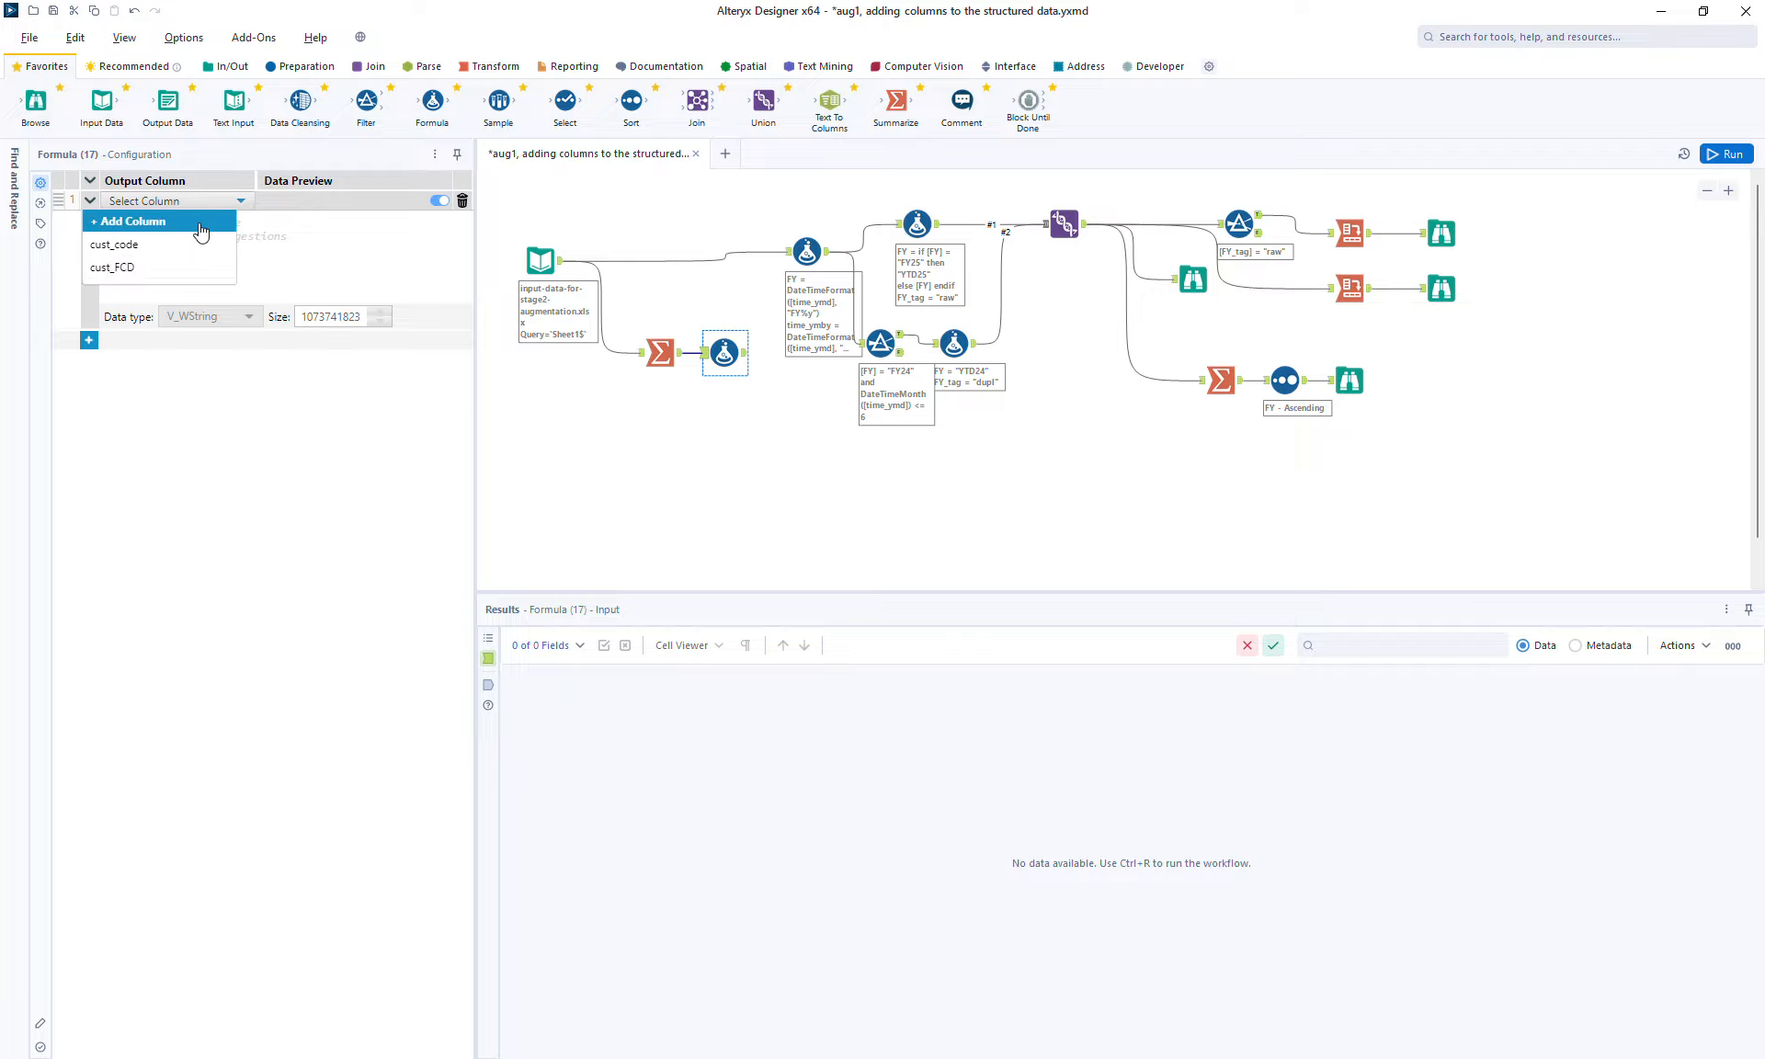
{"action": "left_click", "coordinate": [200, 225]}
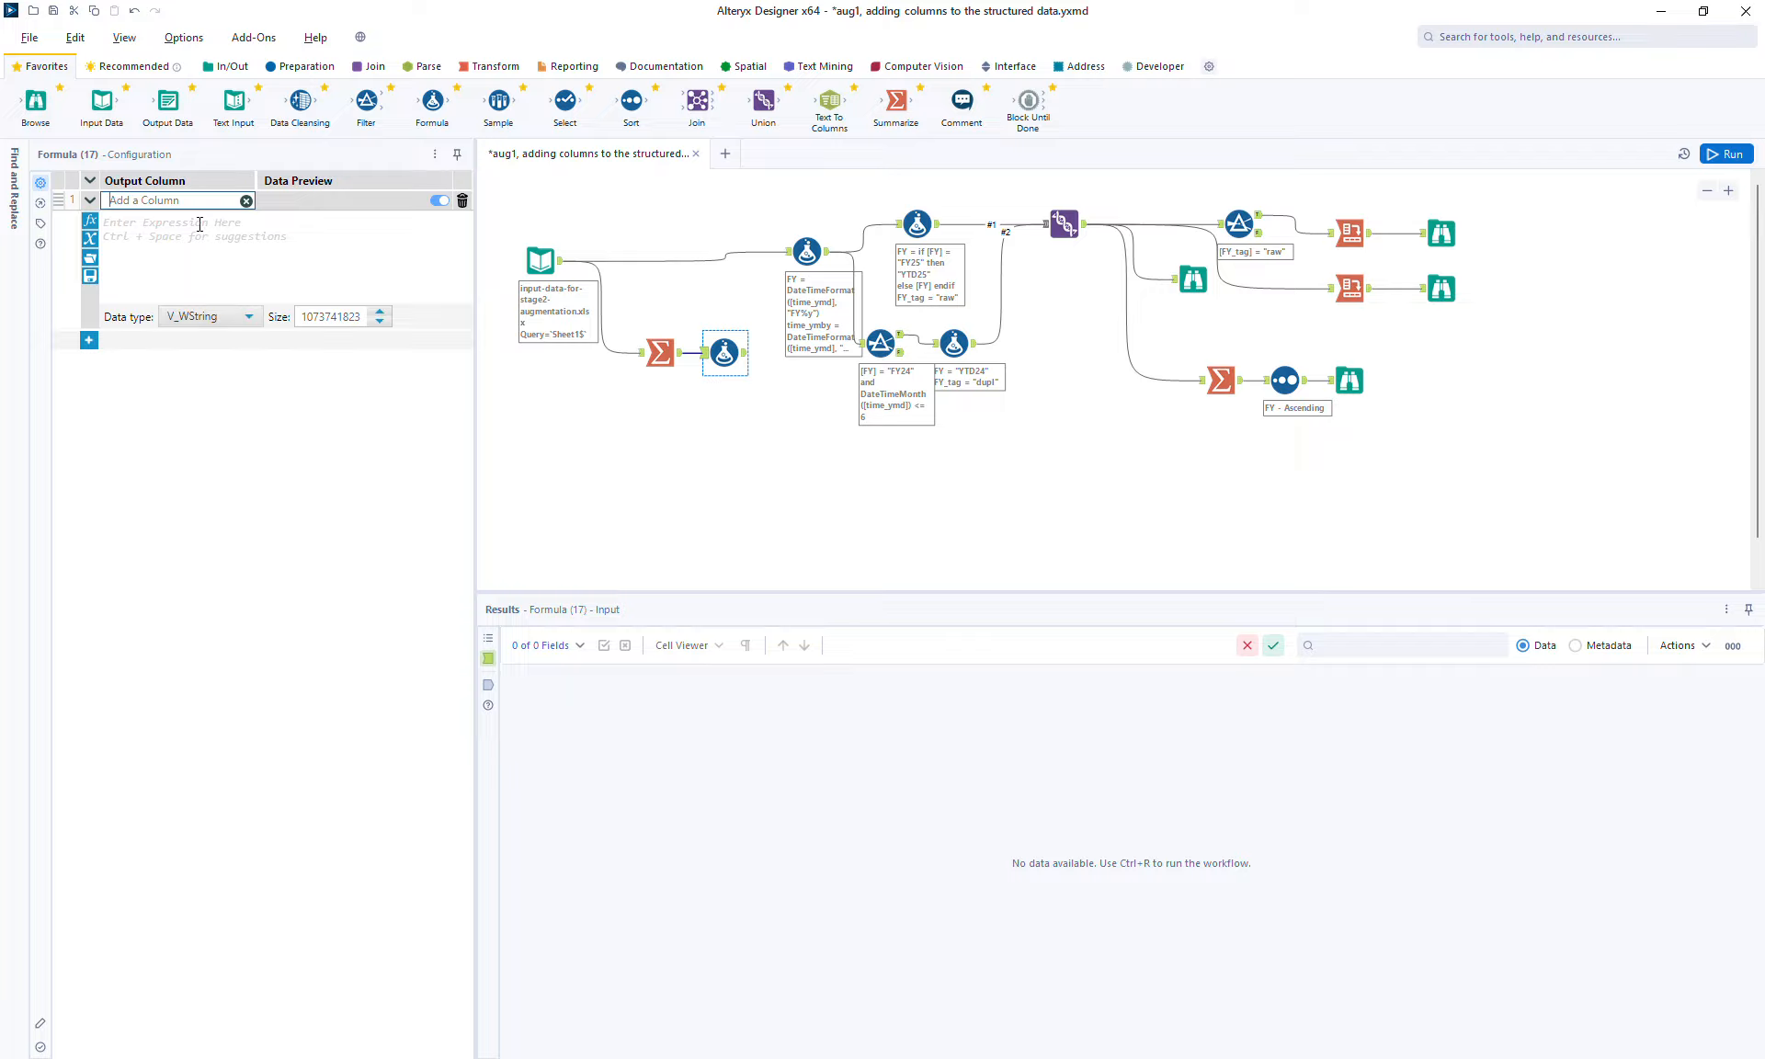
{"action": "type", "text": "cohort_ymby"}
Enter the cohort_ymby expression DateTimeFormat([cust_FCD], "COH%y%m_%b%y")
{"action": "left_click", "coordinate": [194, 236]}
{"action": "type", "text": "date"}
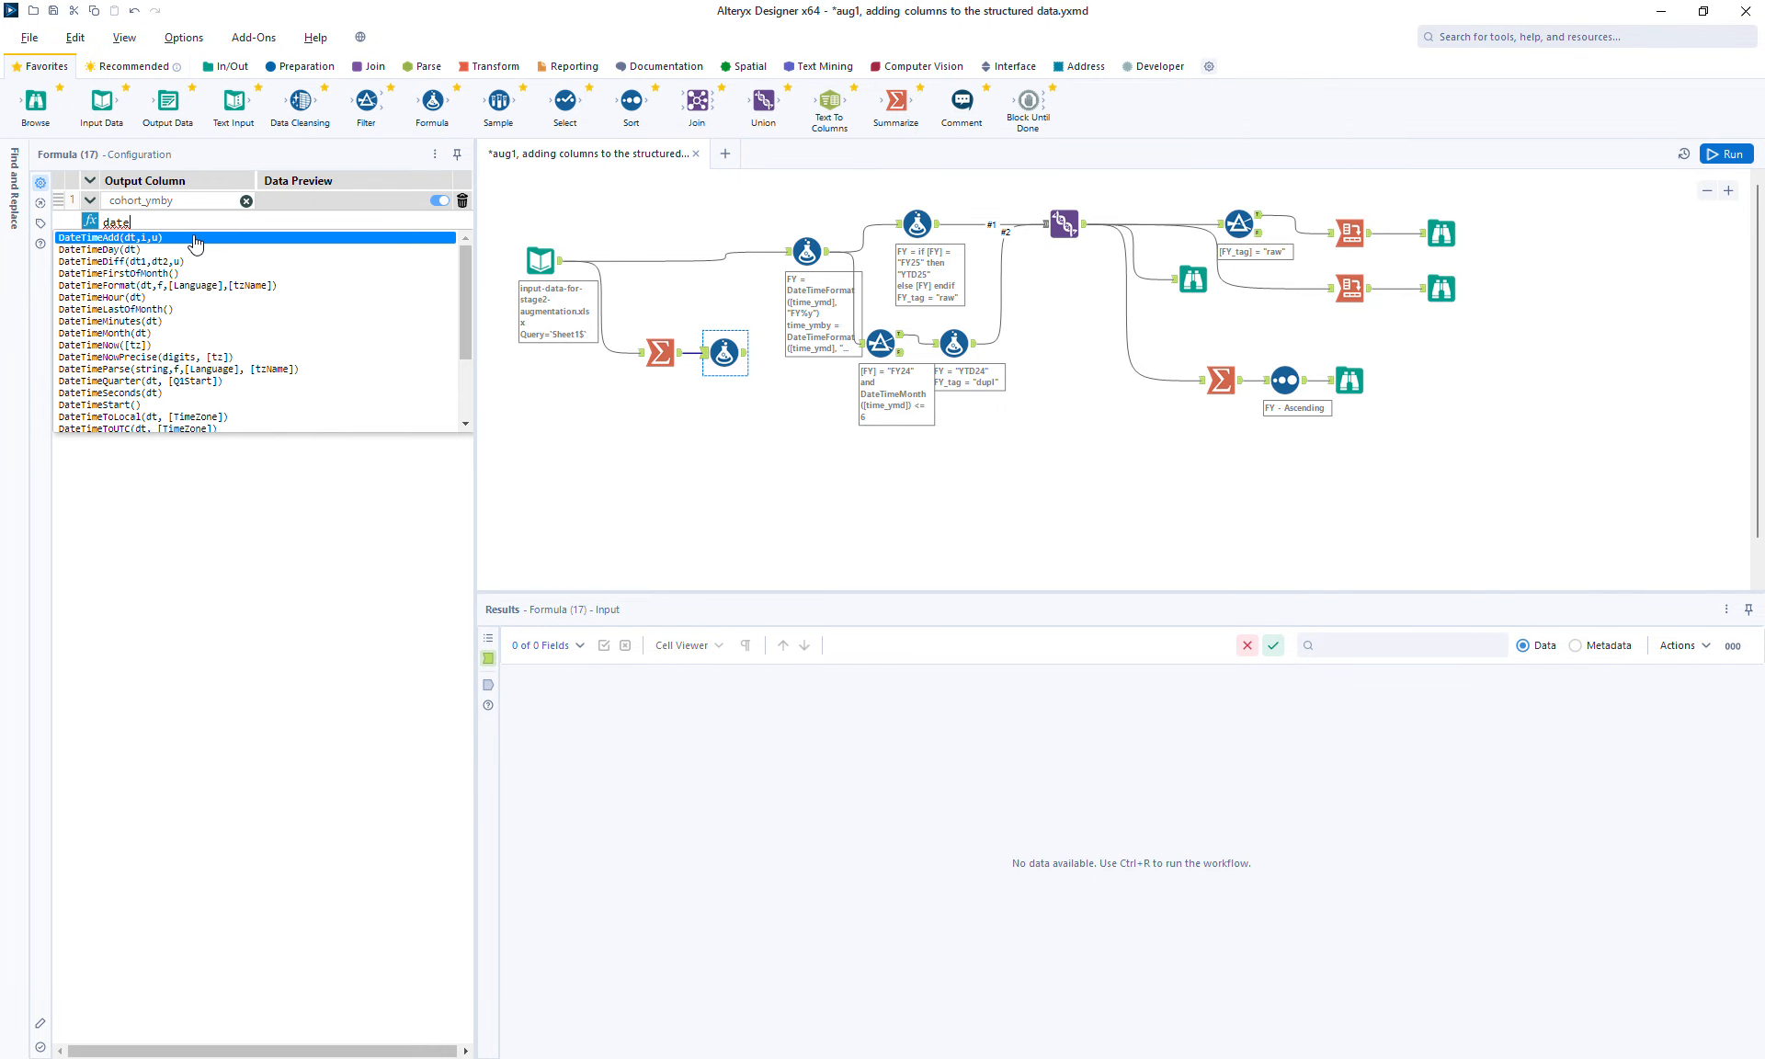
{"action": "type", "text": "timef"}
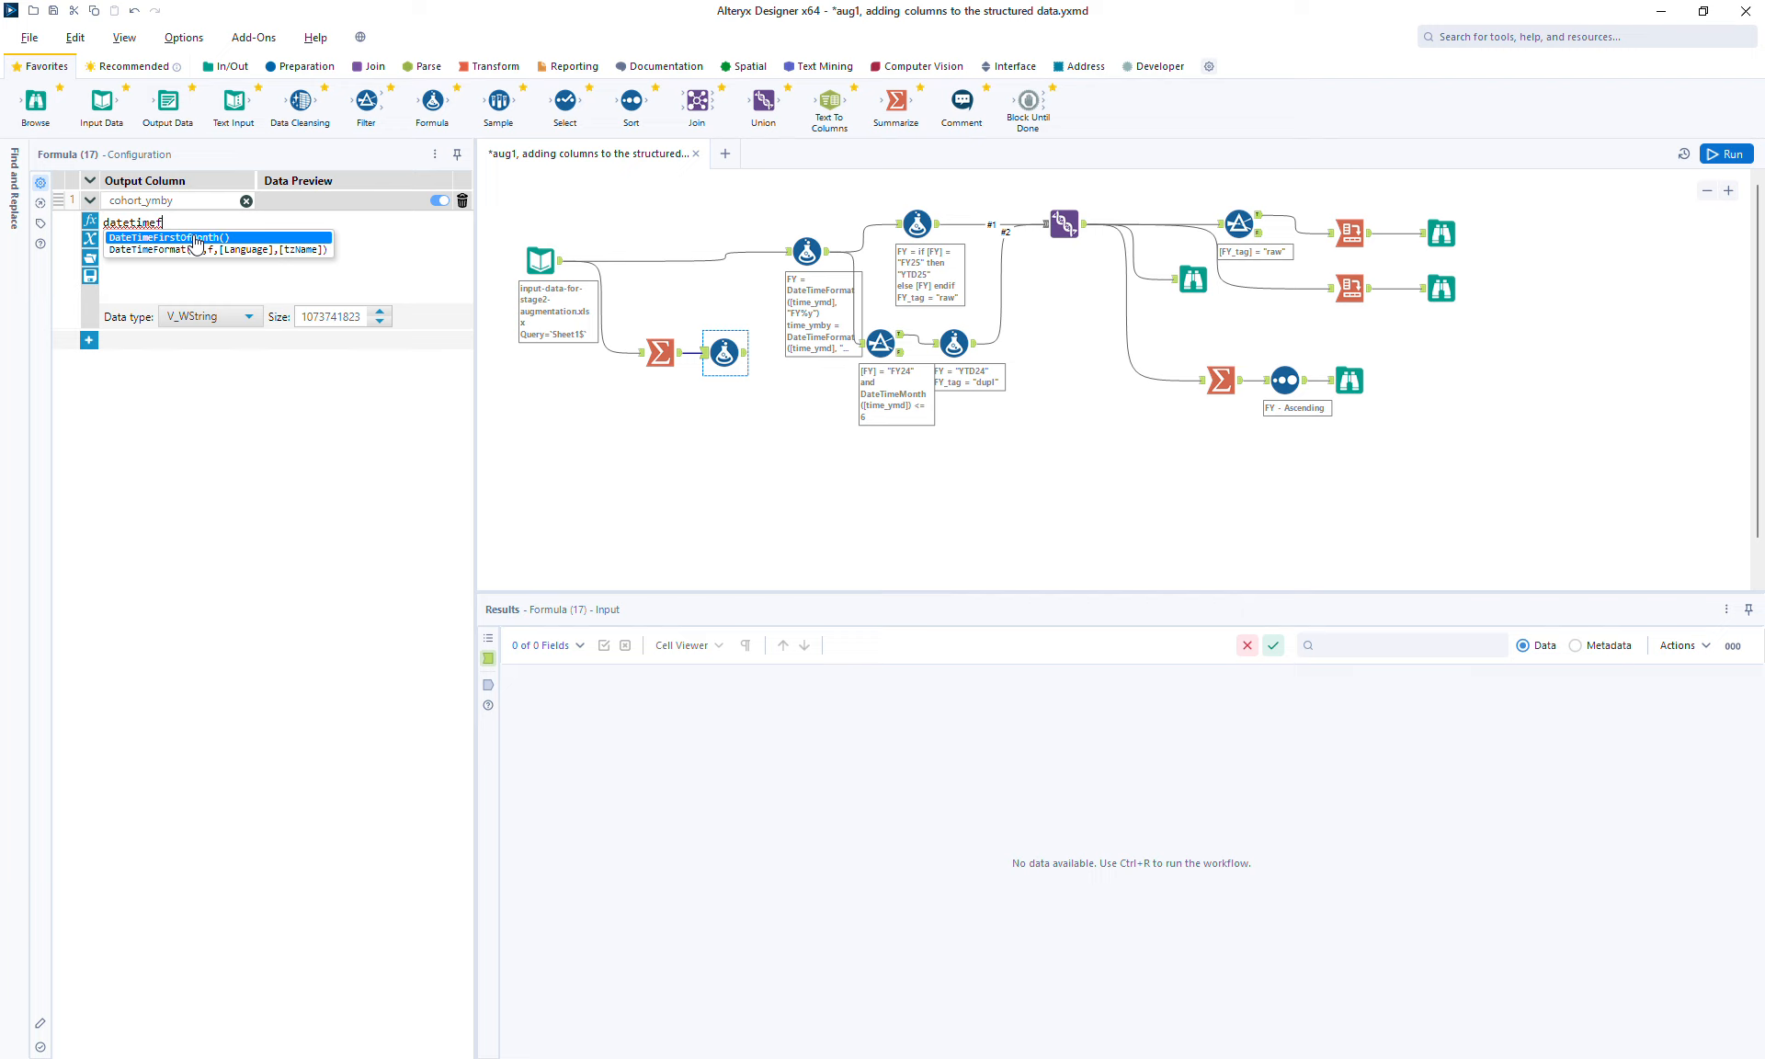
{"action": "key", "text": "Down"}
{"action": "key", "text": "Return"}
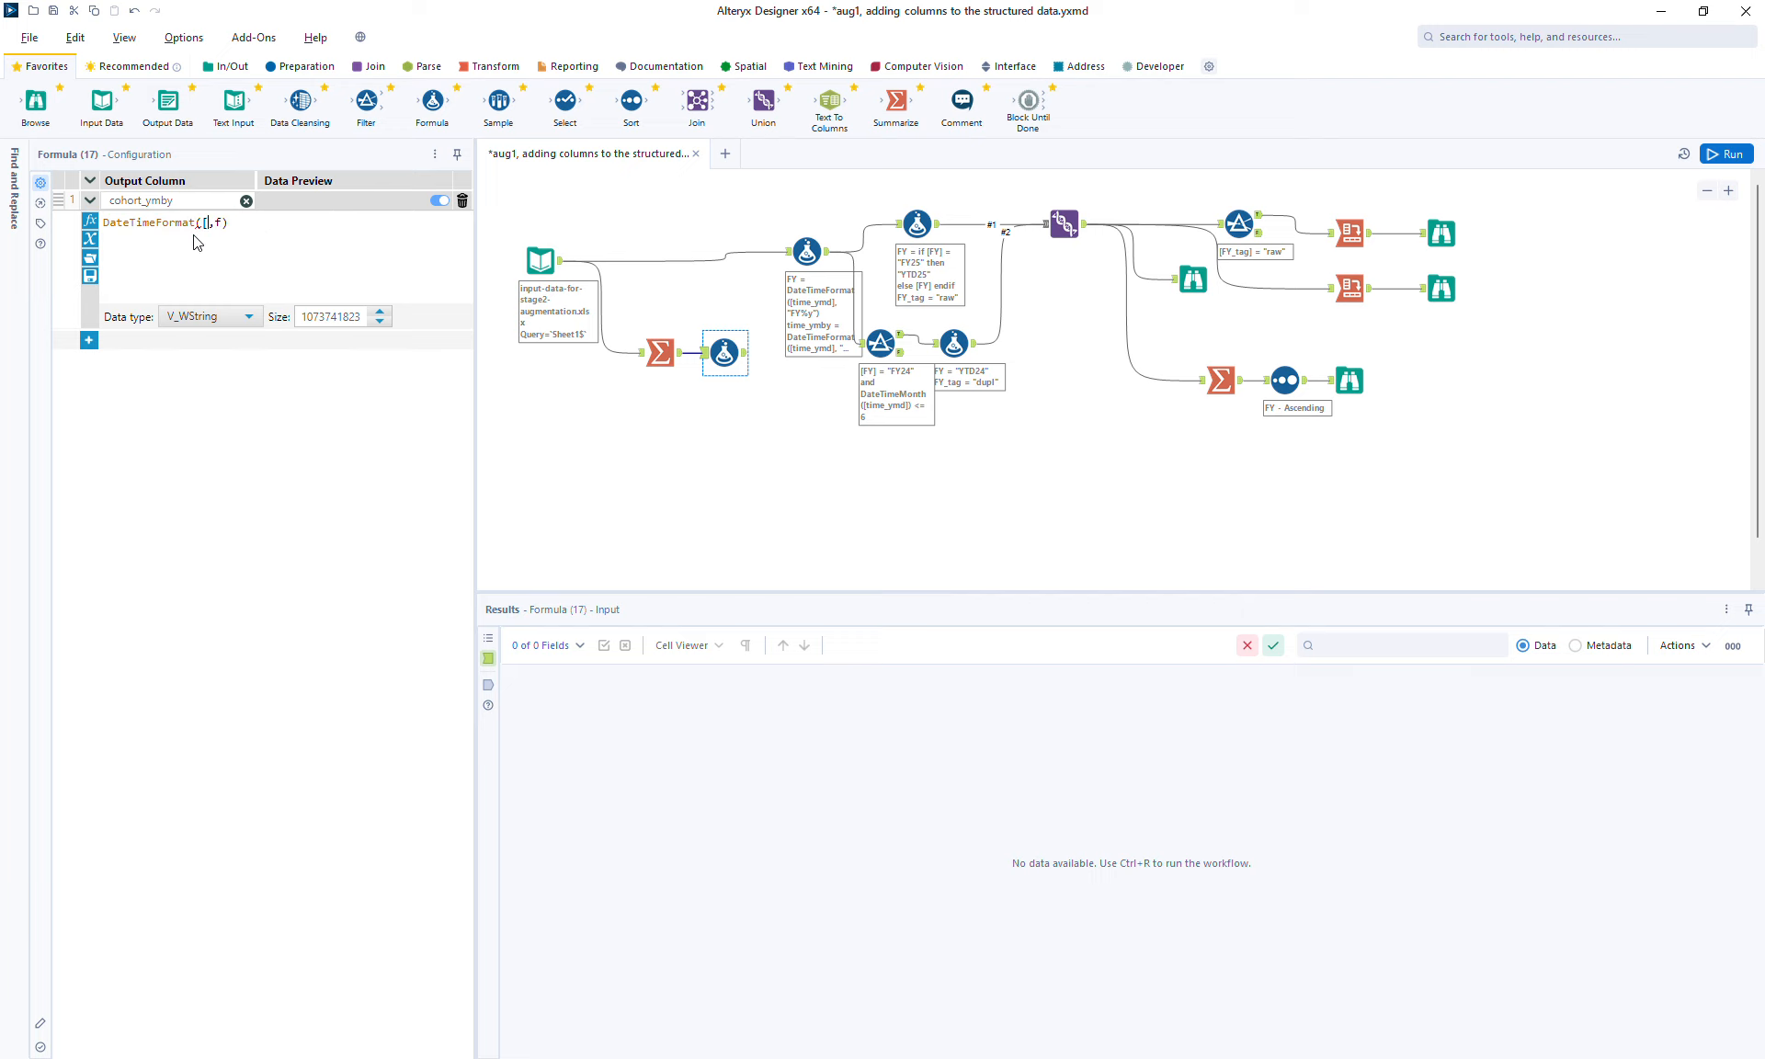
{"action": "type", "text": "["}
{"action": "key", "text": "Down"}
{"action": "key", "text": "Return"}
{"action": "type", "text": "\"C"}
{"action": "type", "text": "OH"}
{"action": "type", "text": "\""}
{"action": "type", "text": "%y"}
{"action": "type", "text": "%m"}
{"action": "type", "text": "_%b%m"}
{"action": "key", "text": "BackSpace"}
{"action": "type", "text": "y"}
Make room in the main stream, insert a Find Replace tool after Input Data, and feed the cohort_ymby Formula output into its replace input
{"action": "left_click_drag", "start_coordinate": [788, 195], "coordinate": [1487, 474]}
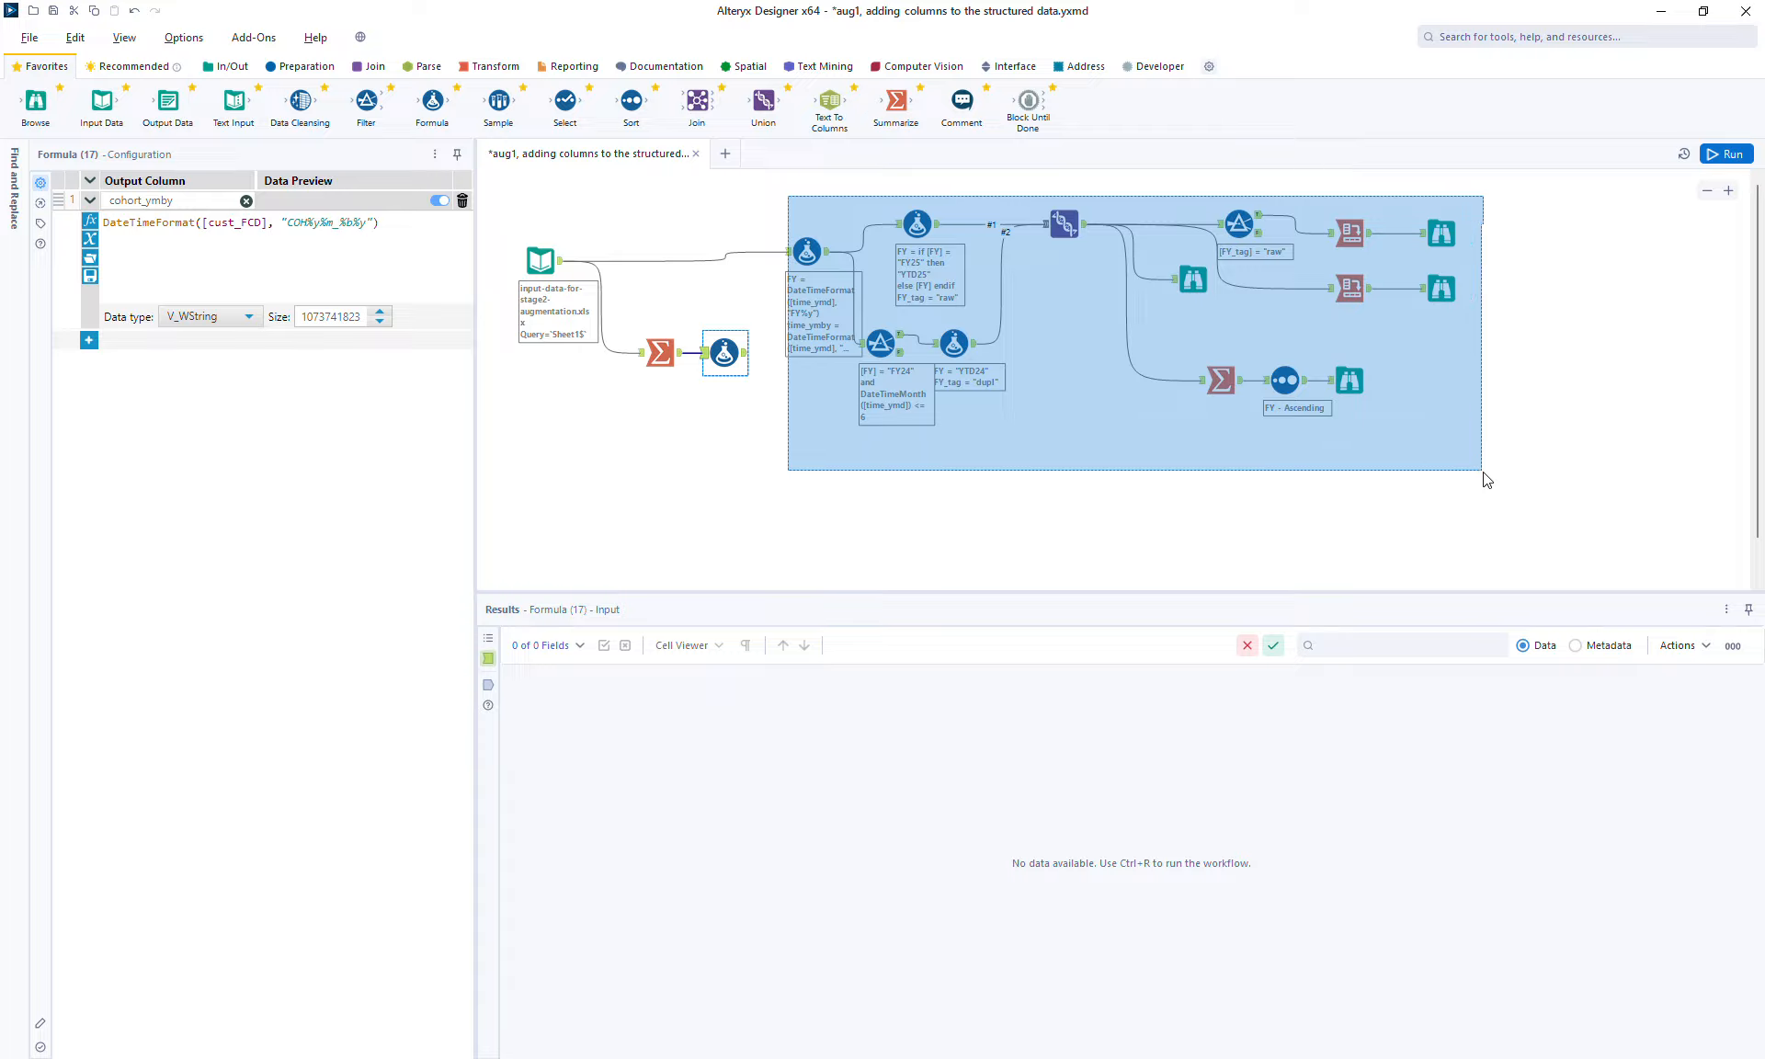
{"action": "left_click_drag", "start_coordinate": [1446, 292], "coordinate": [1547, 301]}
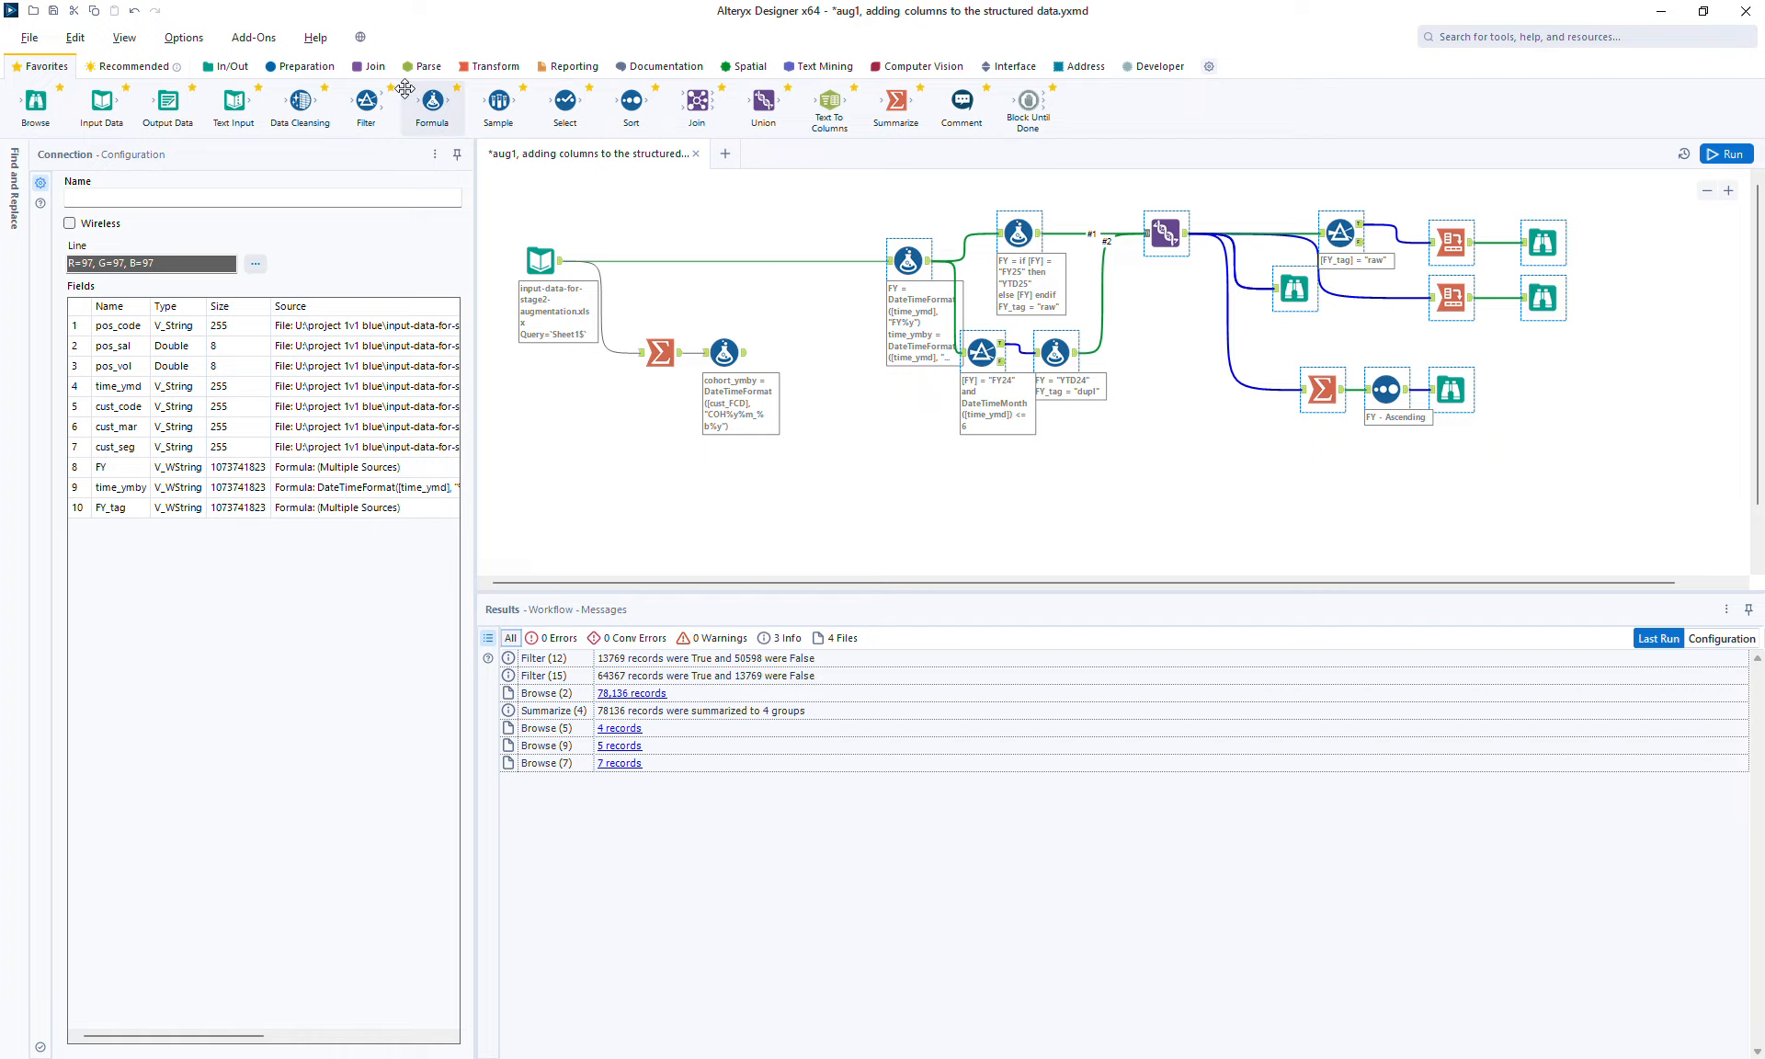
{"action": "left_click", "coordinate": [373, 69]}
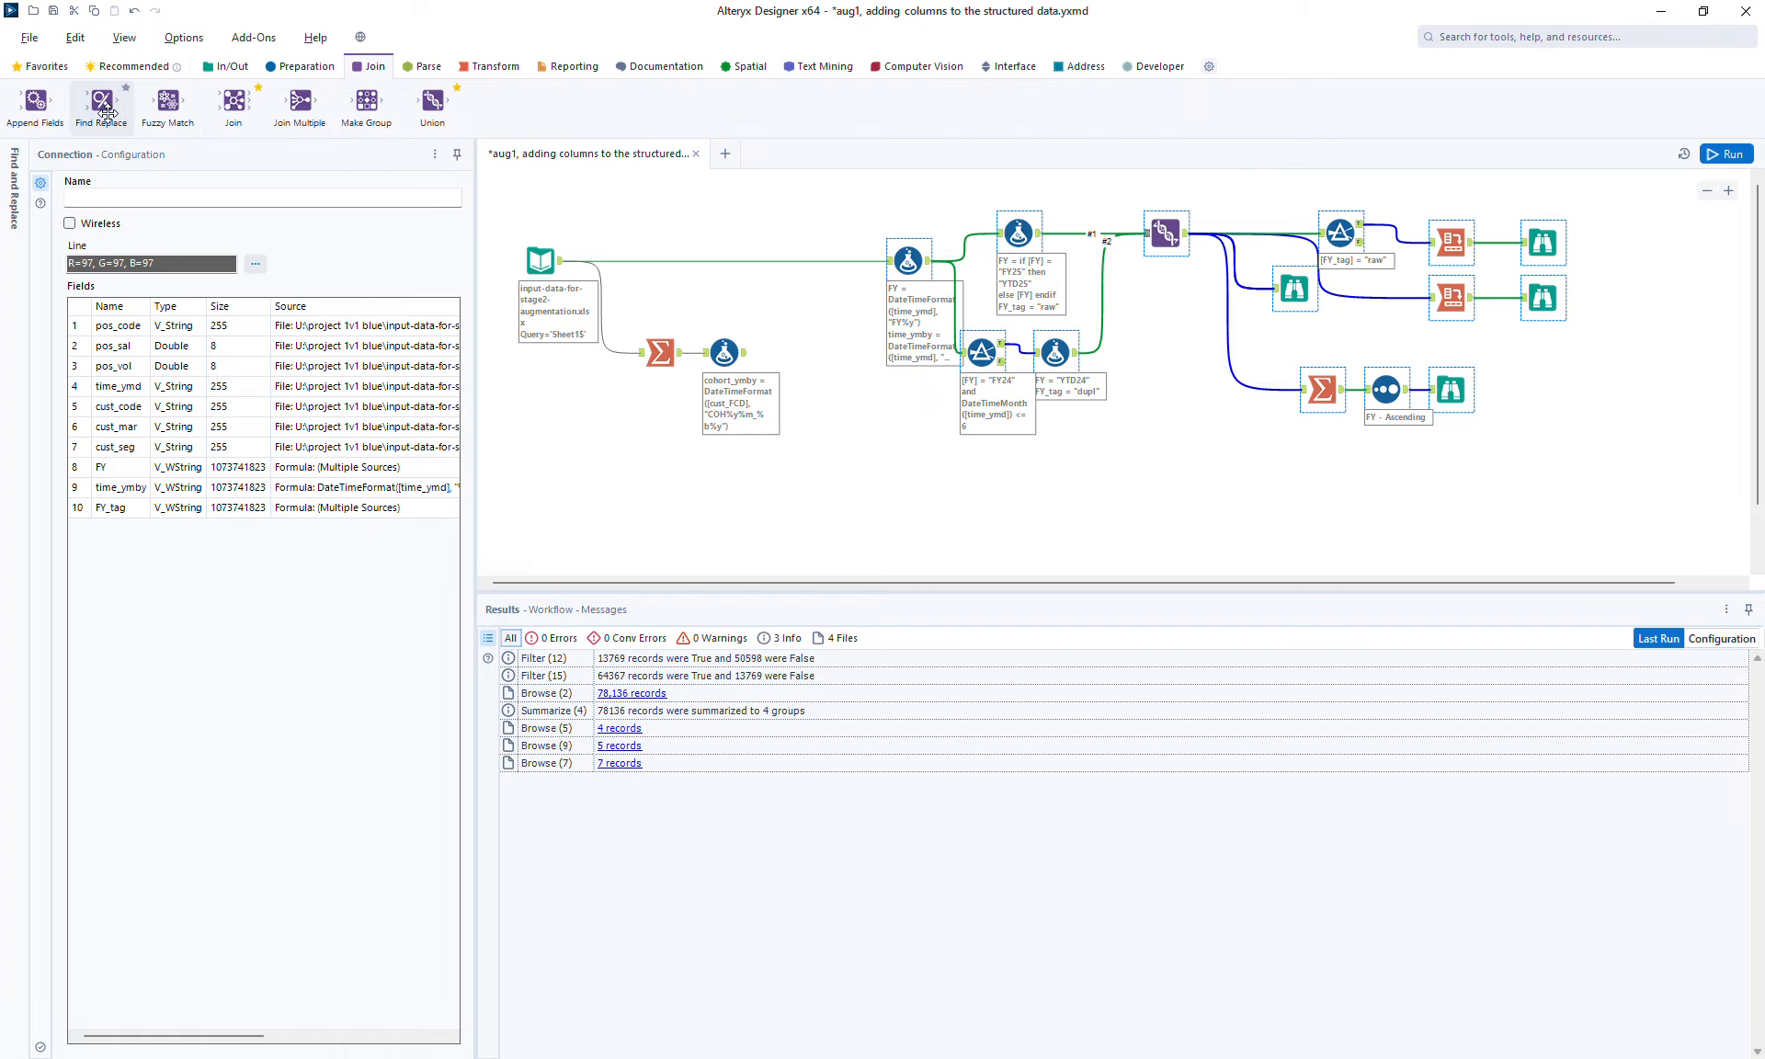
{"action": "left_click_drag", "start_coordinate": [101, 101], "coordinate": [808, 288]}
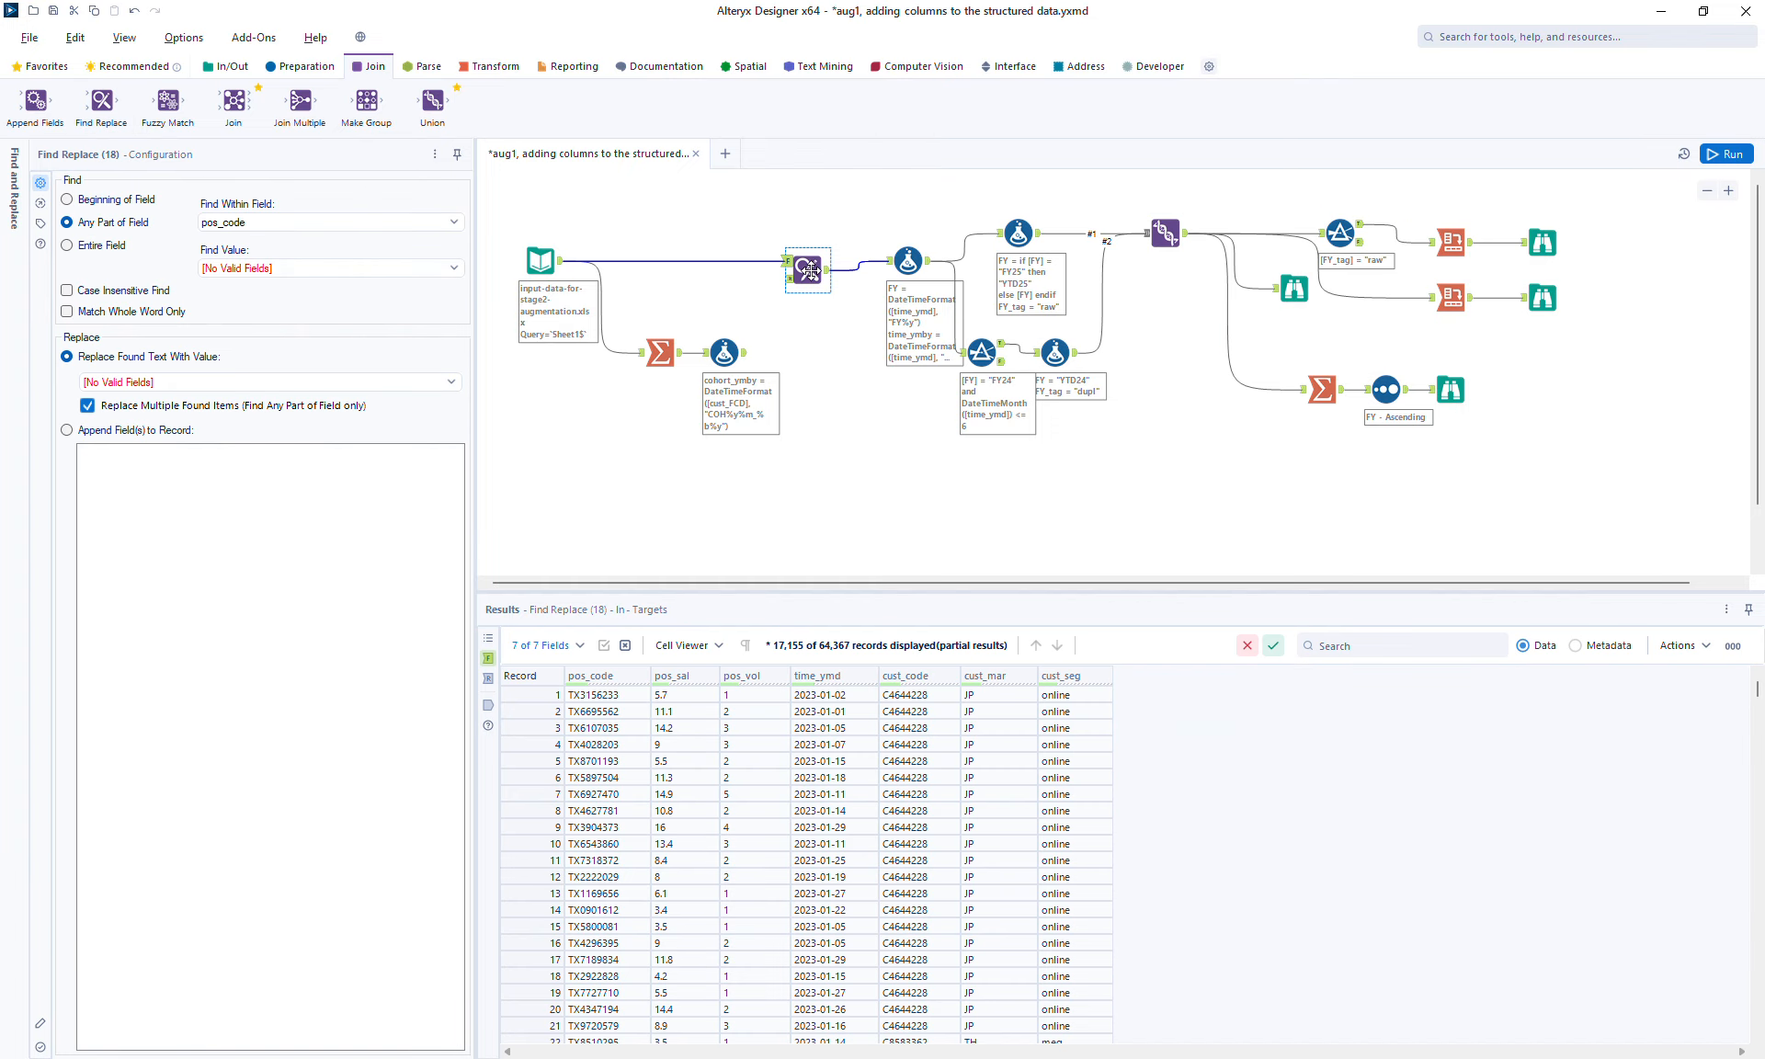
{"action": "left_click_drag", "start_coordinate": [745, 358], "coordinate": [795, 304]}
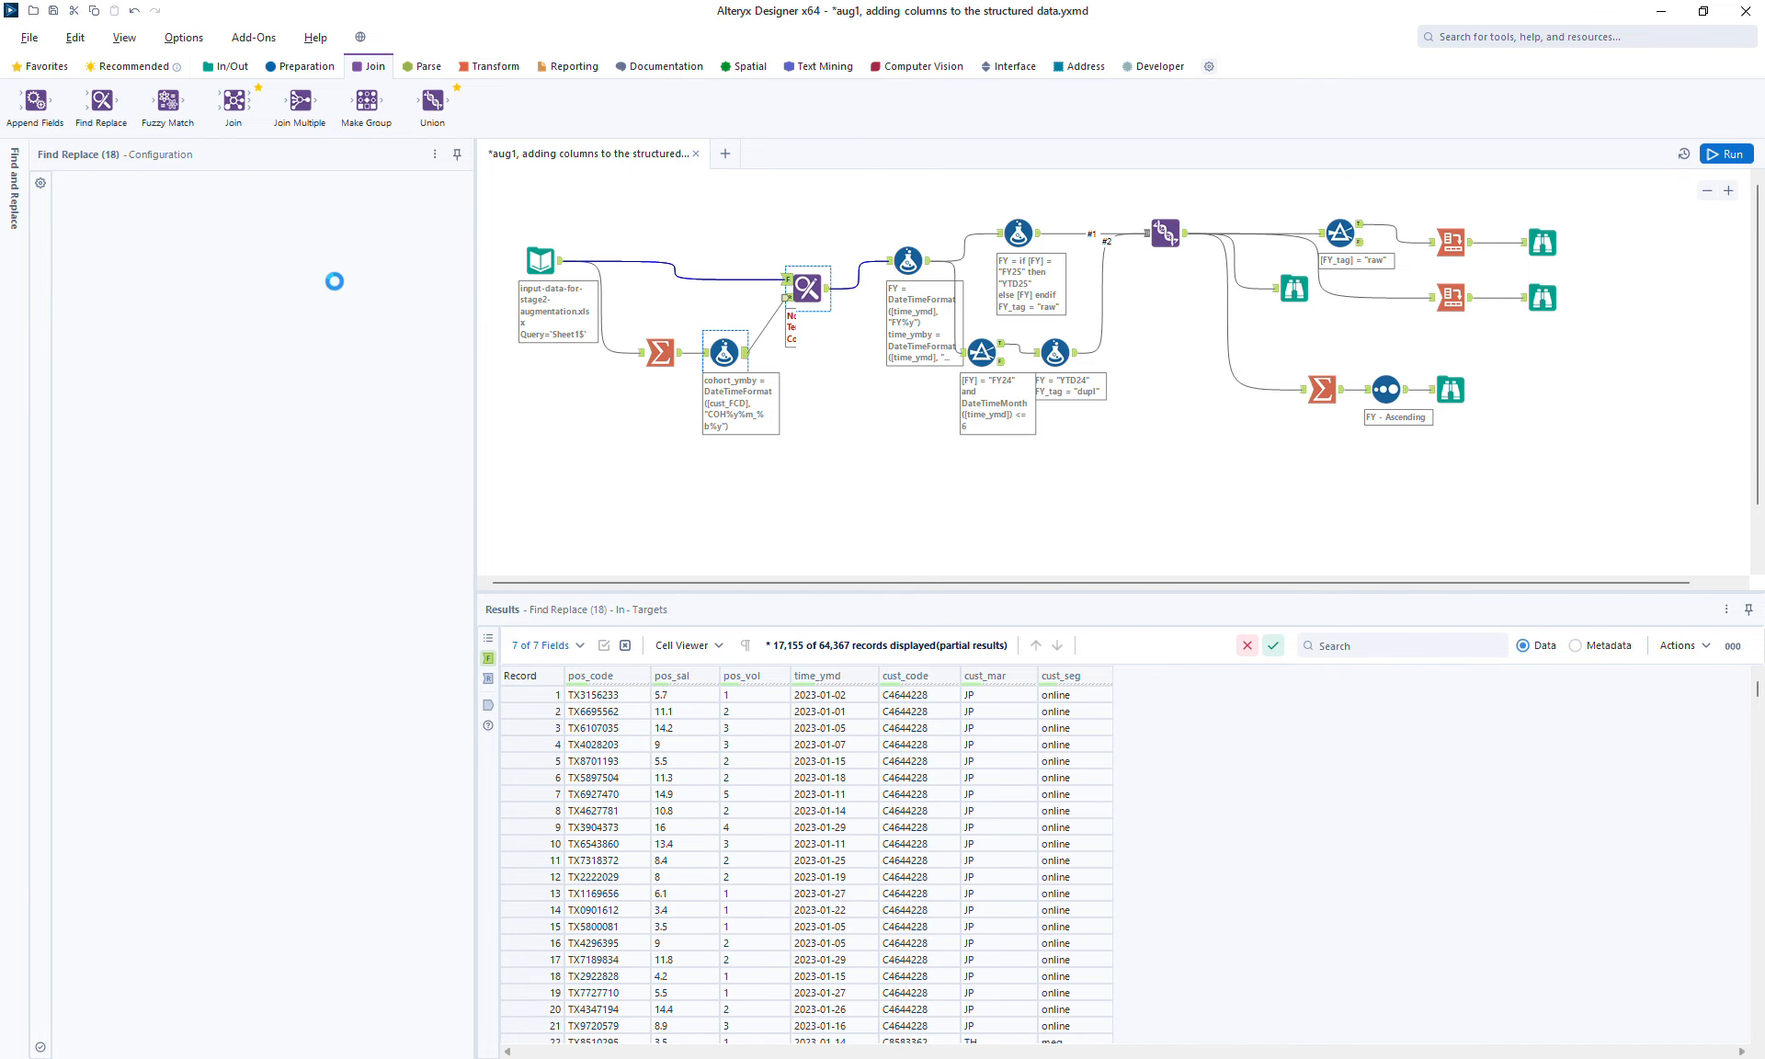
Configure Find Replace to match the entire cust_code field against cust_code and append cust_FCD and cohort_ymby to each record
{"action": "left_click", "coordinate": [109, 245]}
{"action": "left_click", "coordinate": [207, 224]}
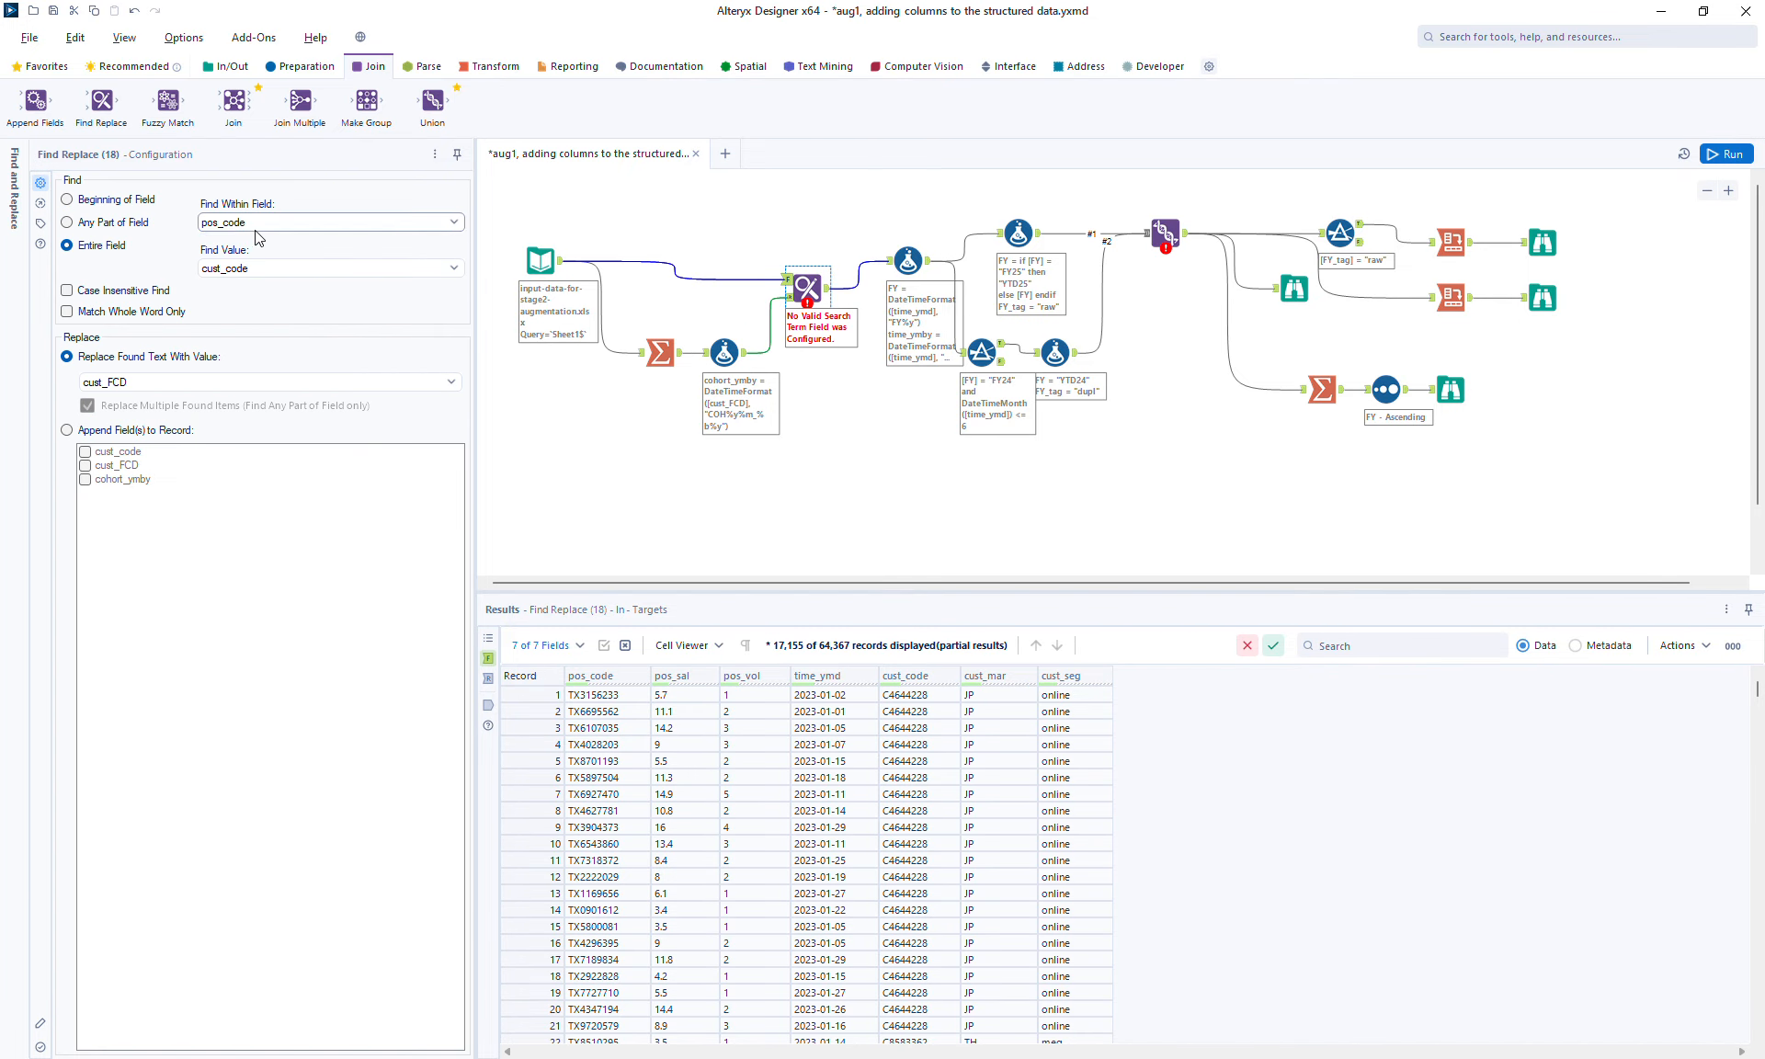
{"action": "left_click", "coordinate": [248, 267]}
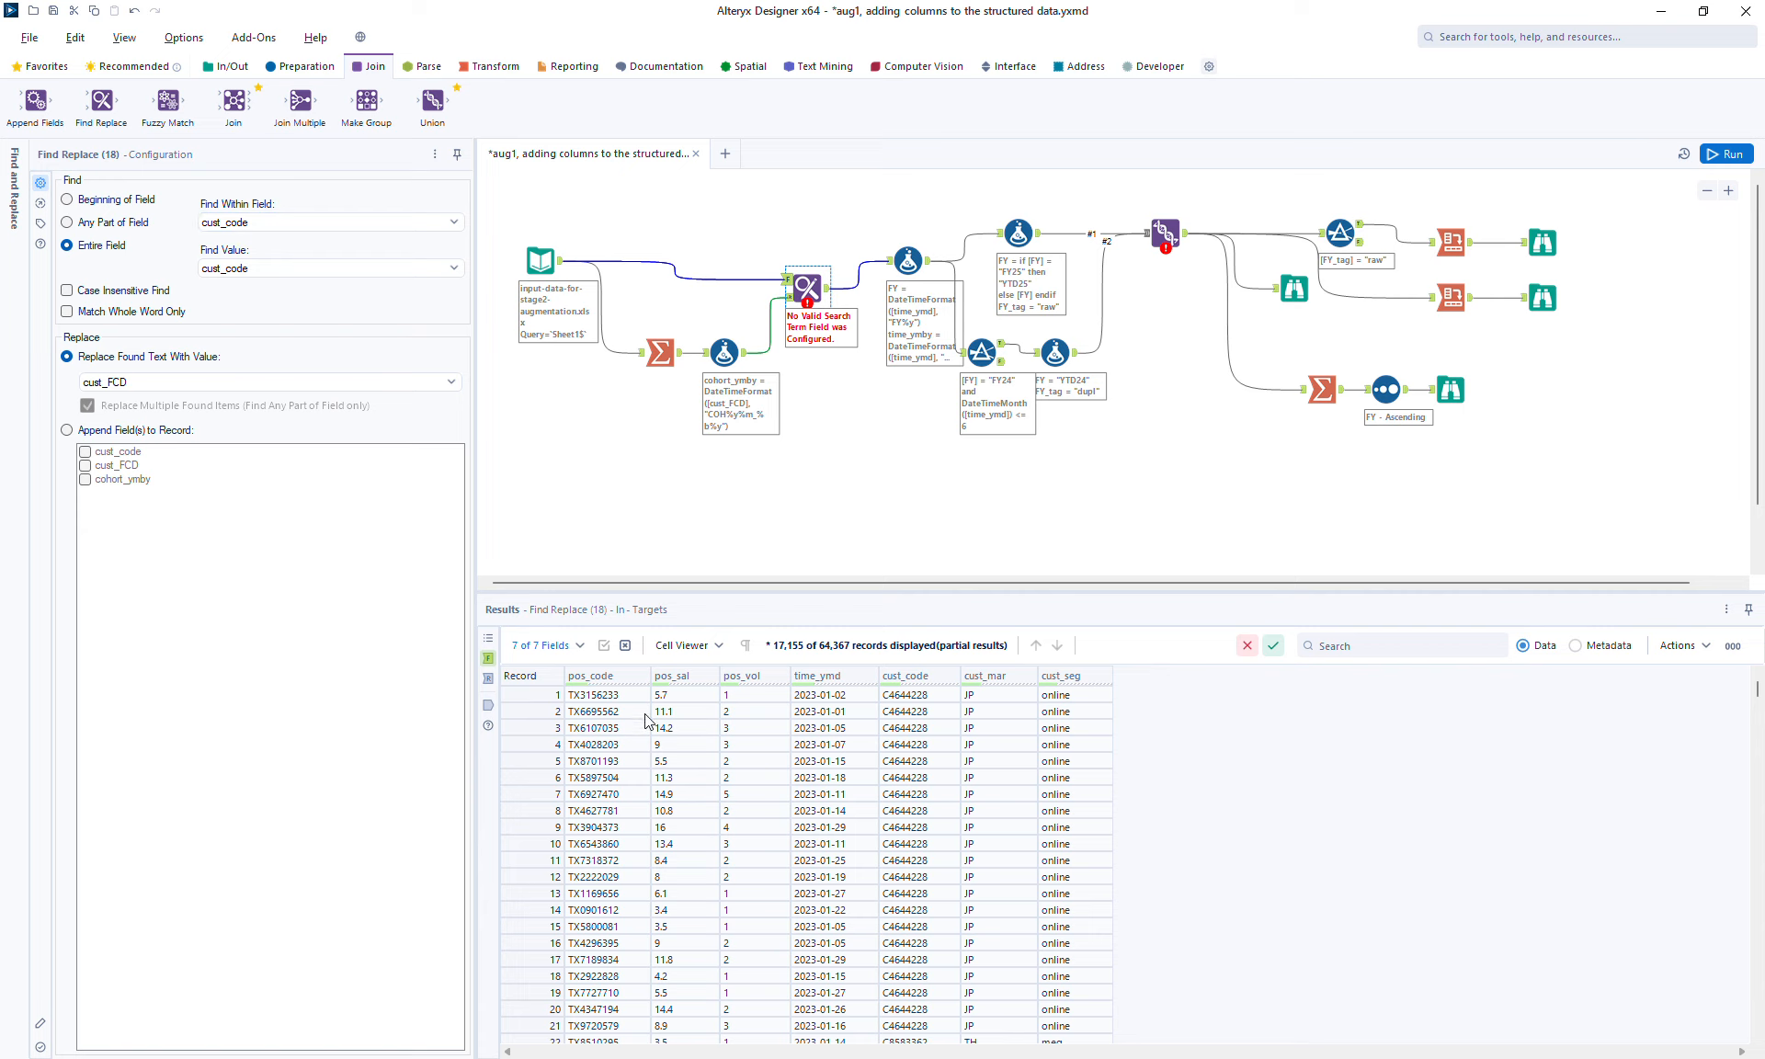
{"action": "left_click", "coordinate": [81, 430]}
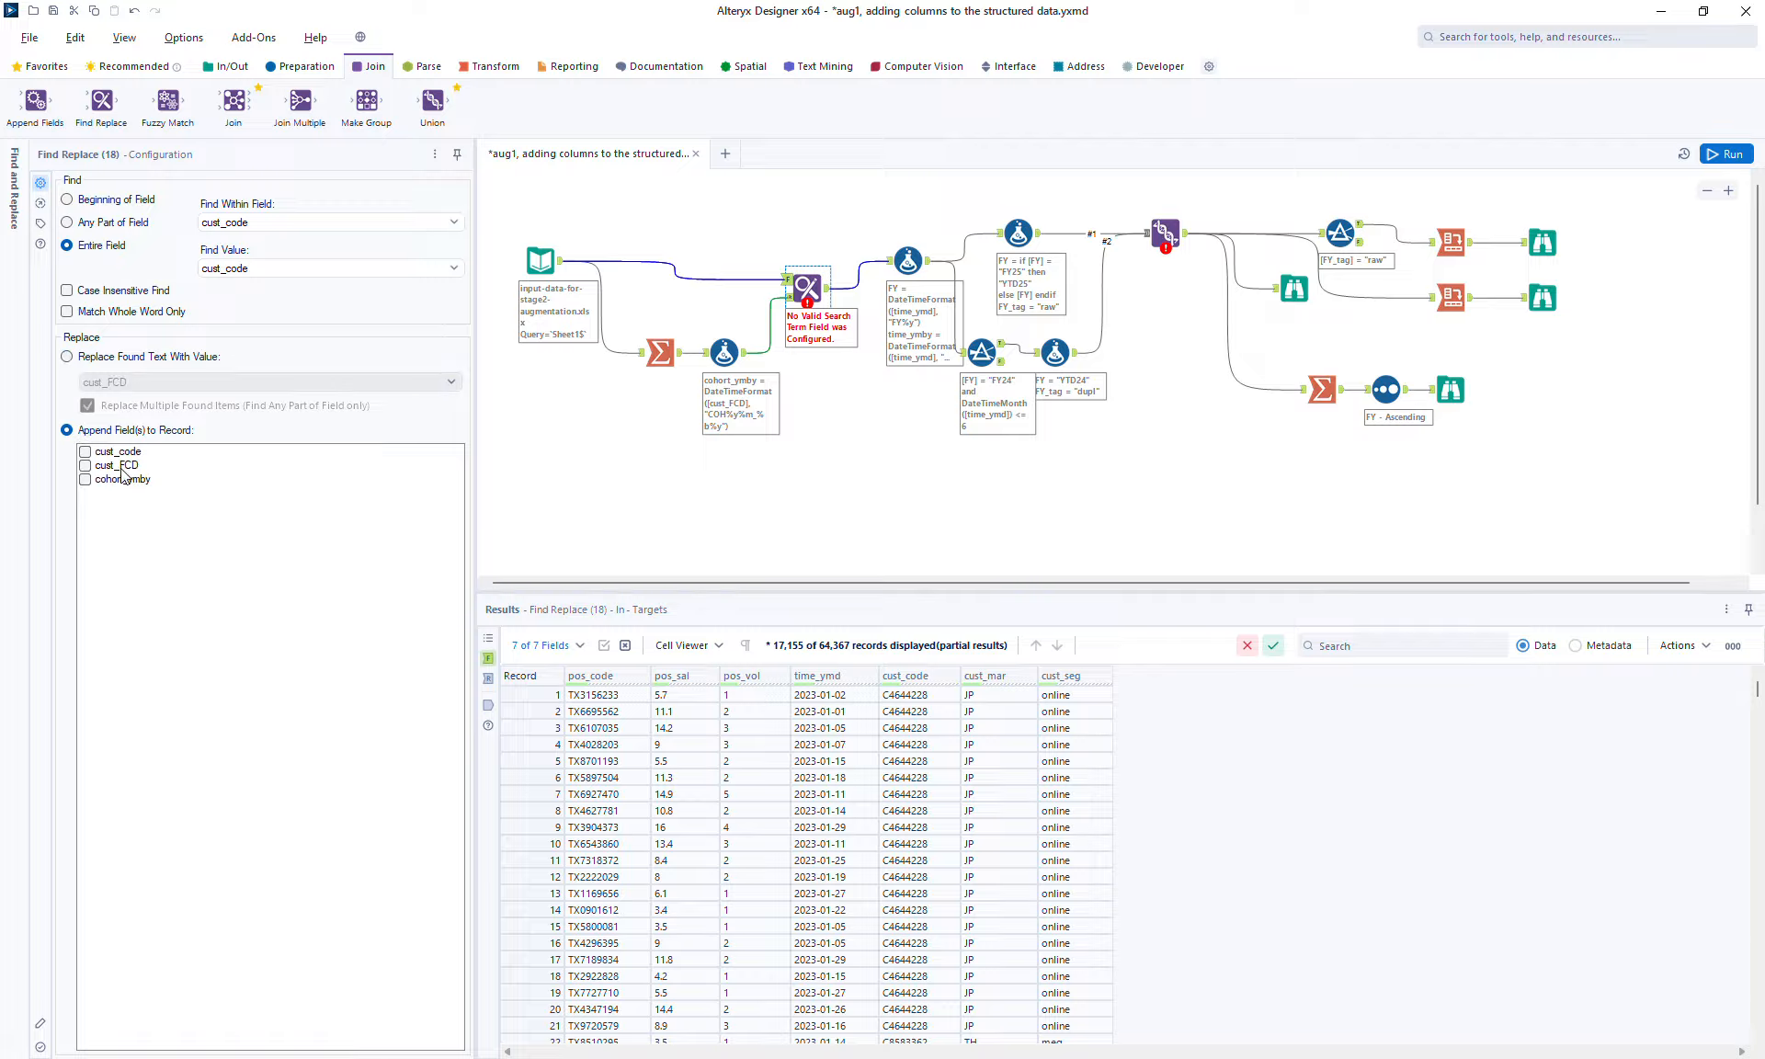
{"action": "left_click", "coordinate": [125, 478]}
{"action": "key", "text": "space"}
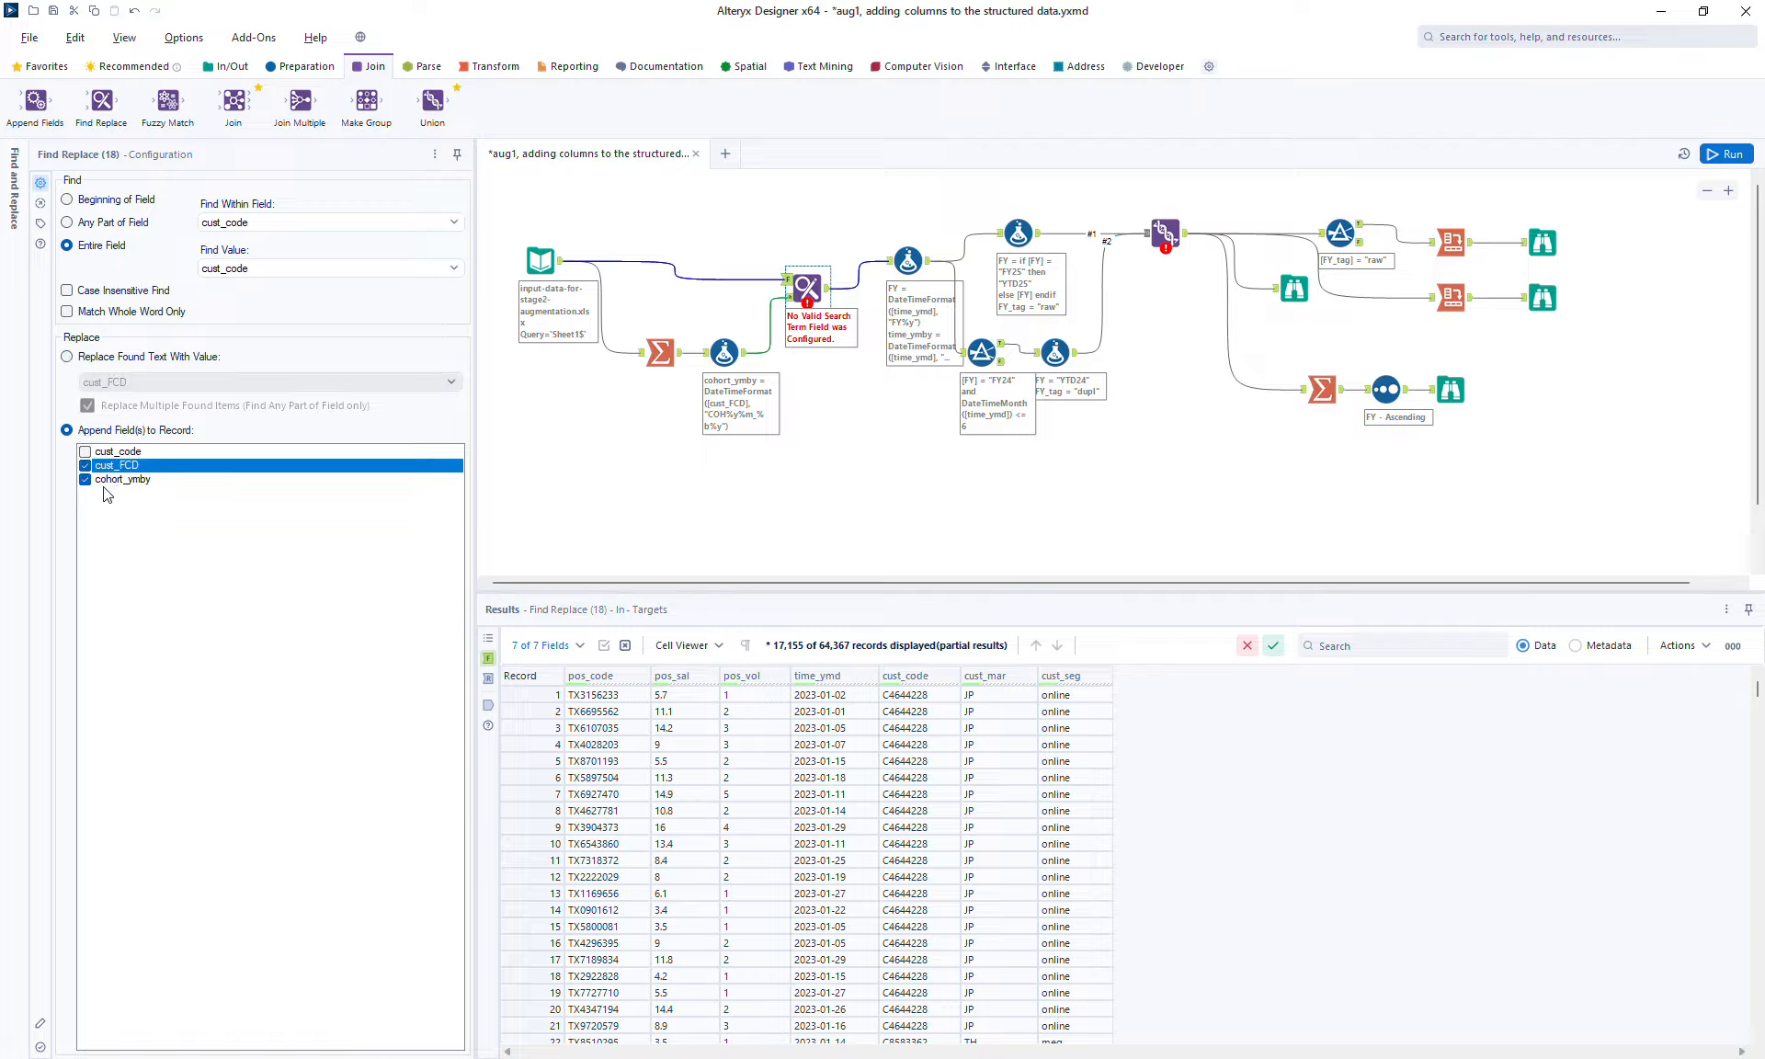
Run the workflow and compare the Find Replace tool's target input data with its output
{"action": "left_click", "coordinate": [1540, 300]}
{"action": "left_click", "coordinate": [1730, 155]}
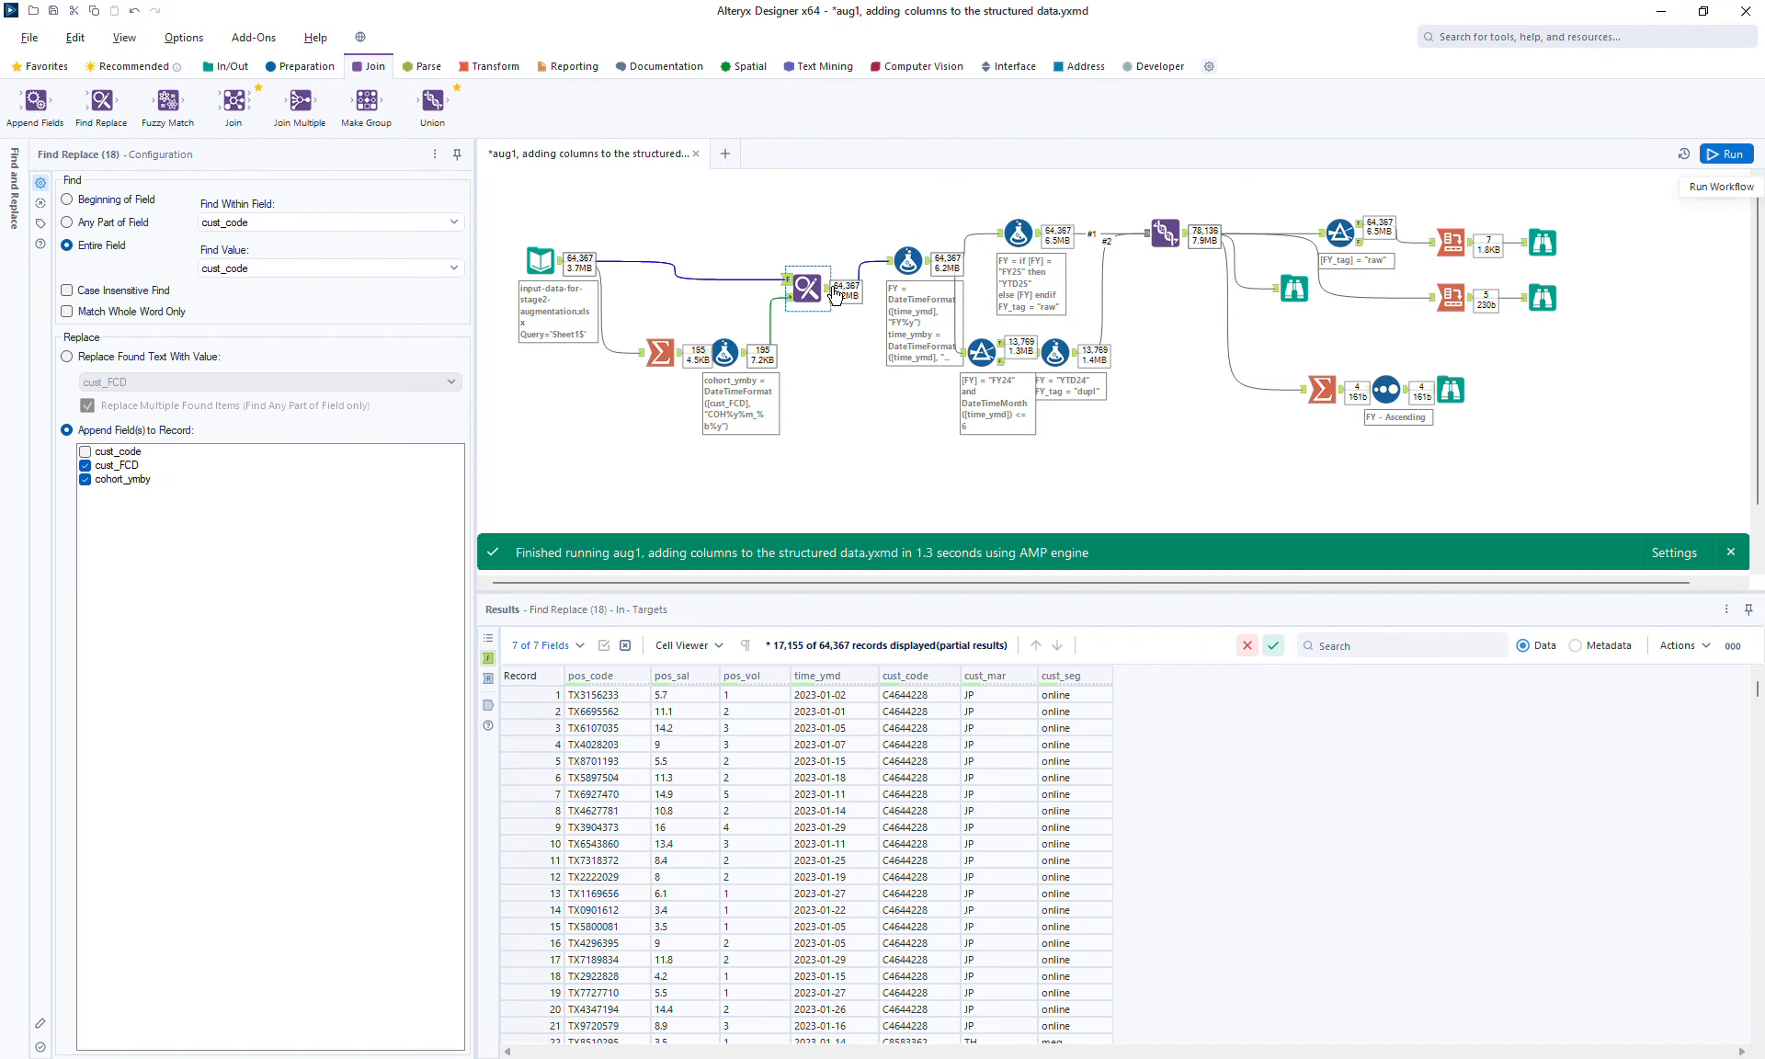
{"action": "left_click", "coordinate": [827, 290]}
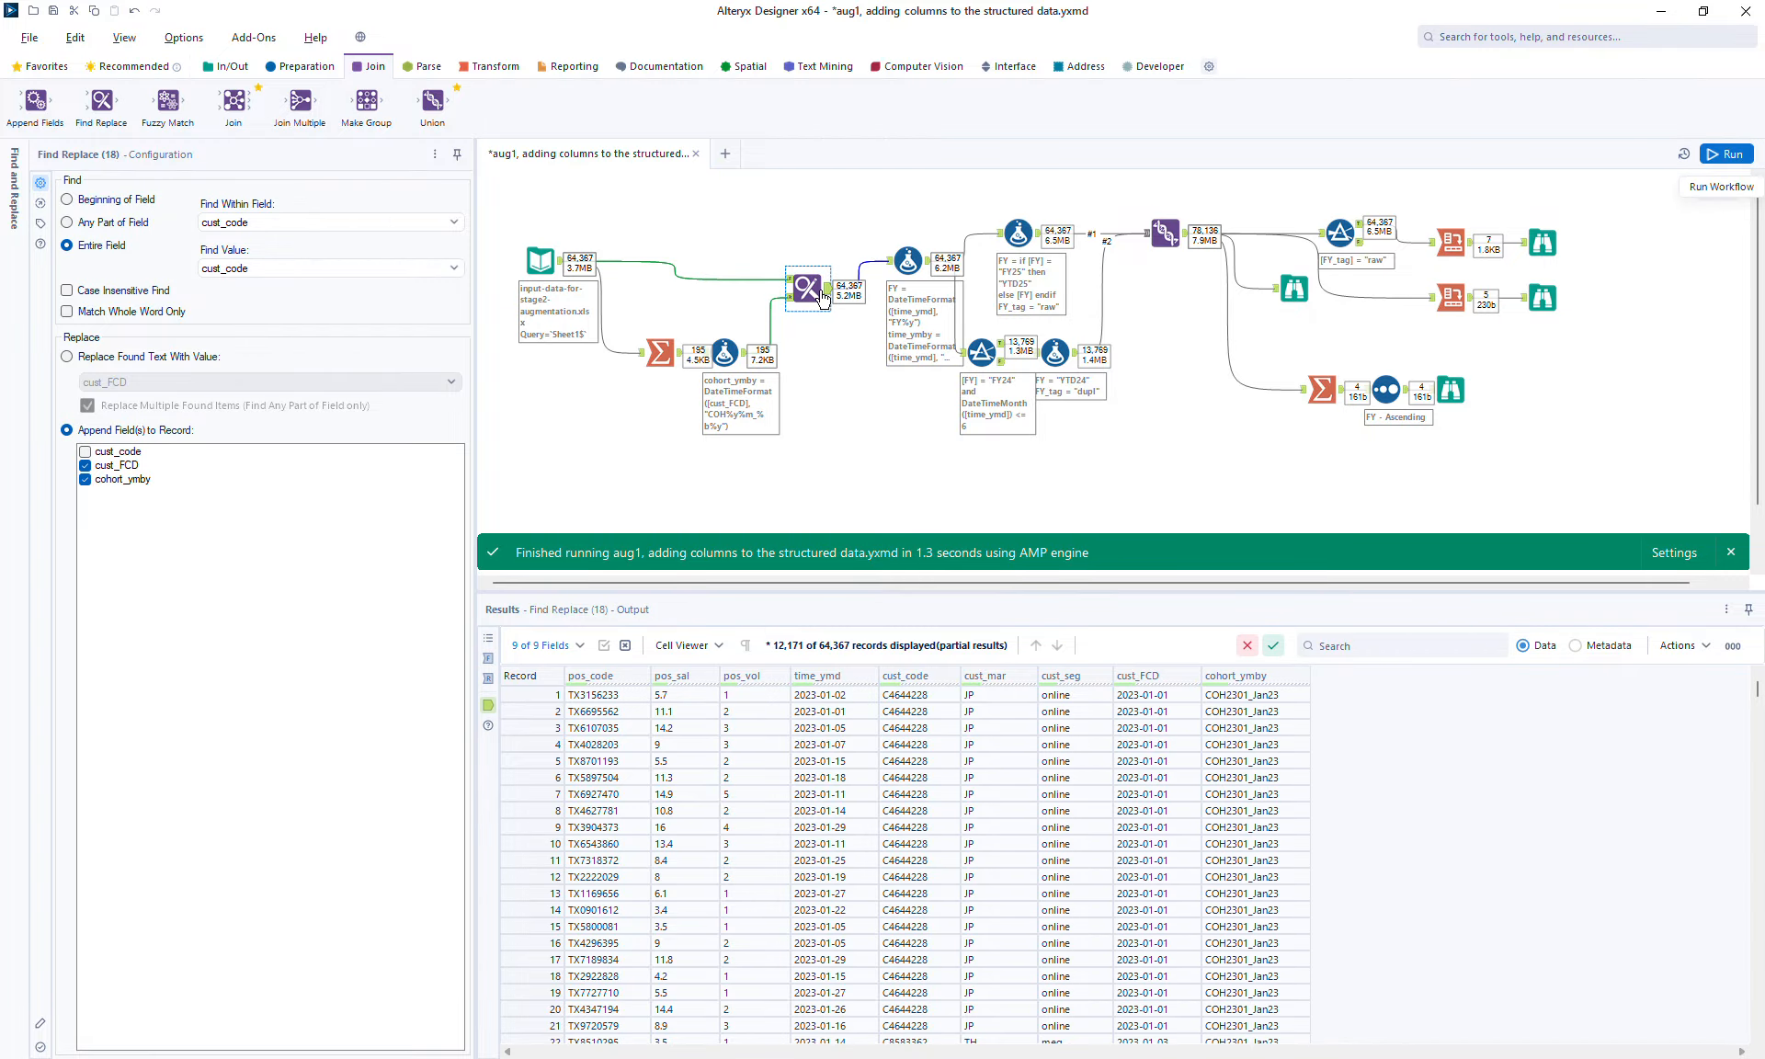
{"action": "left_click", "coordinate": [489, 660]}
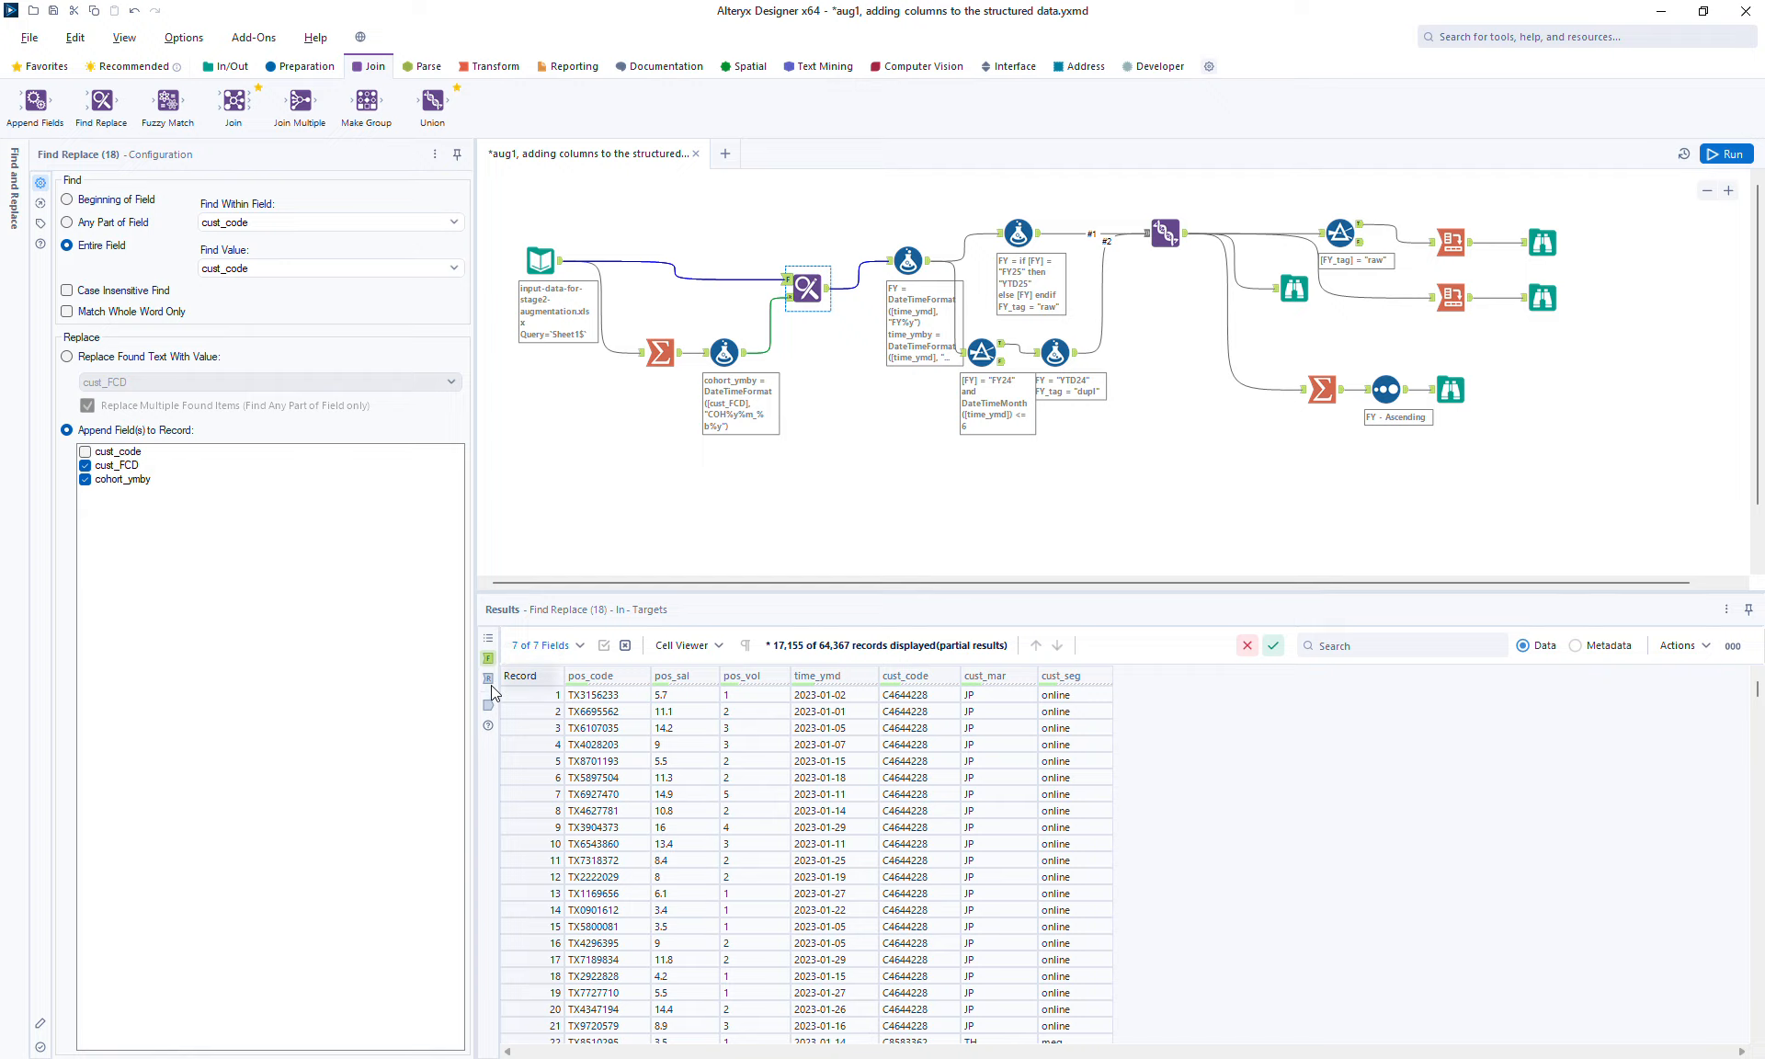
{"action": "left_click", "coordinate": [488, 703]}
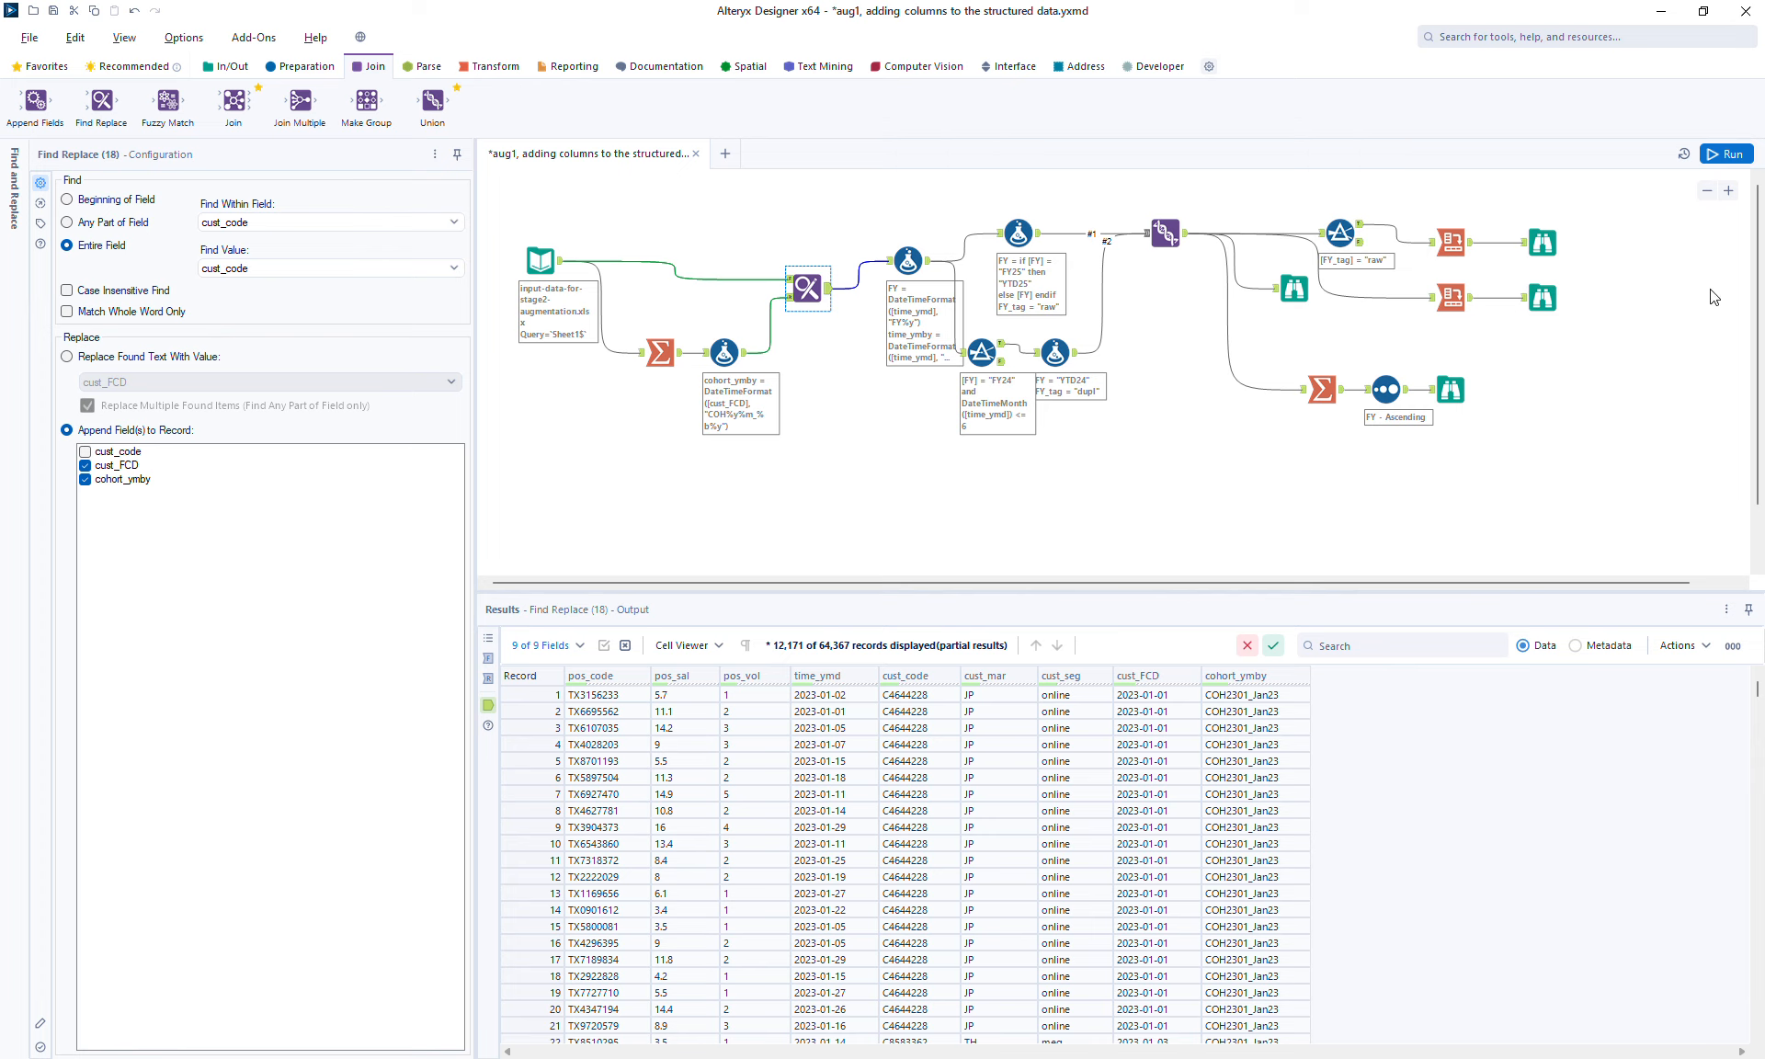
{"action": "left_click", "coordinate": [1706, 193]}
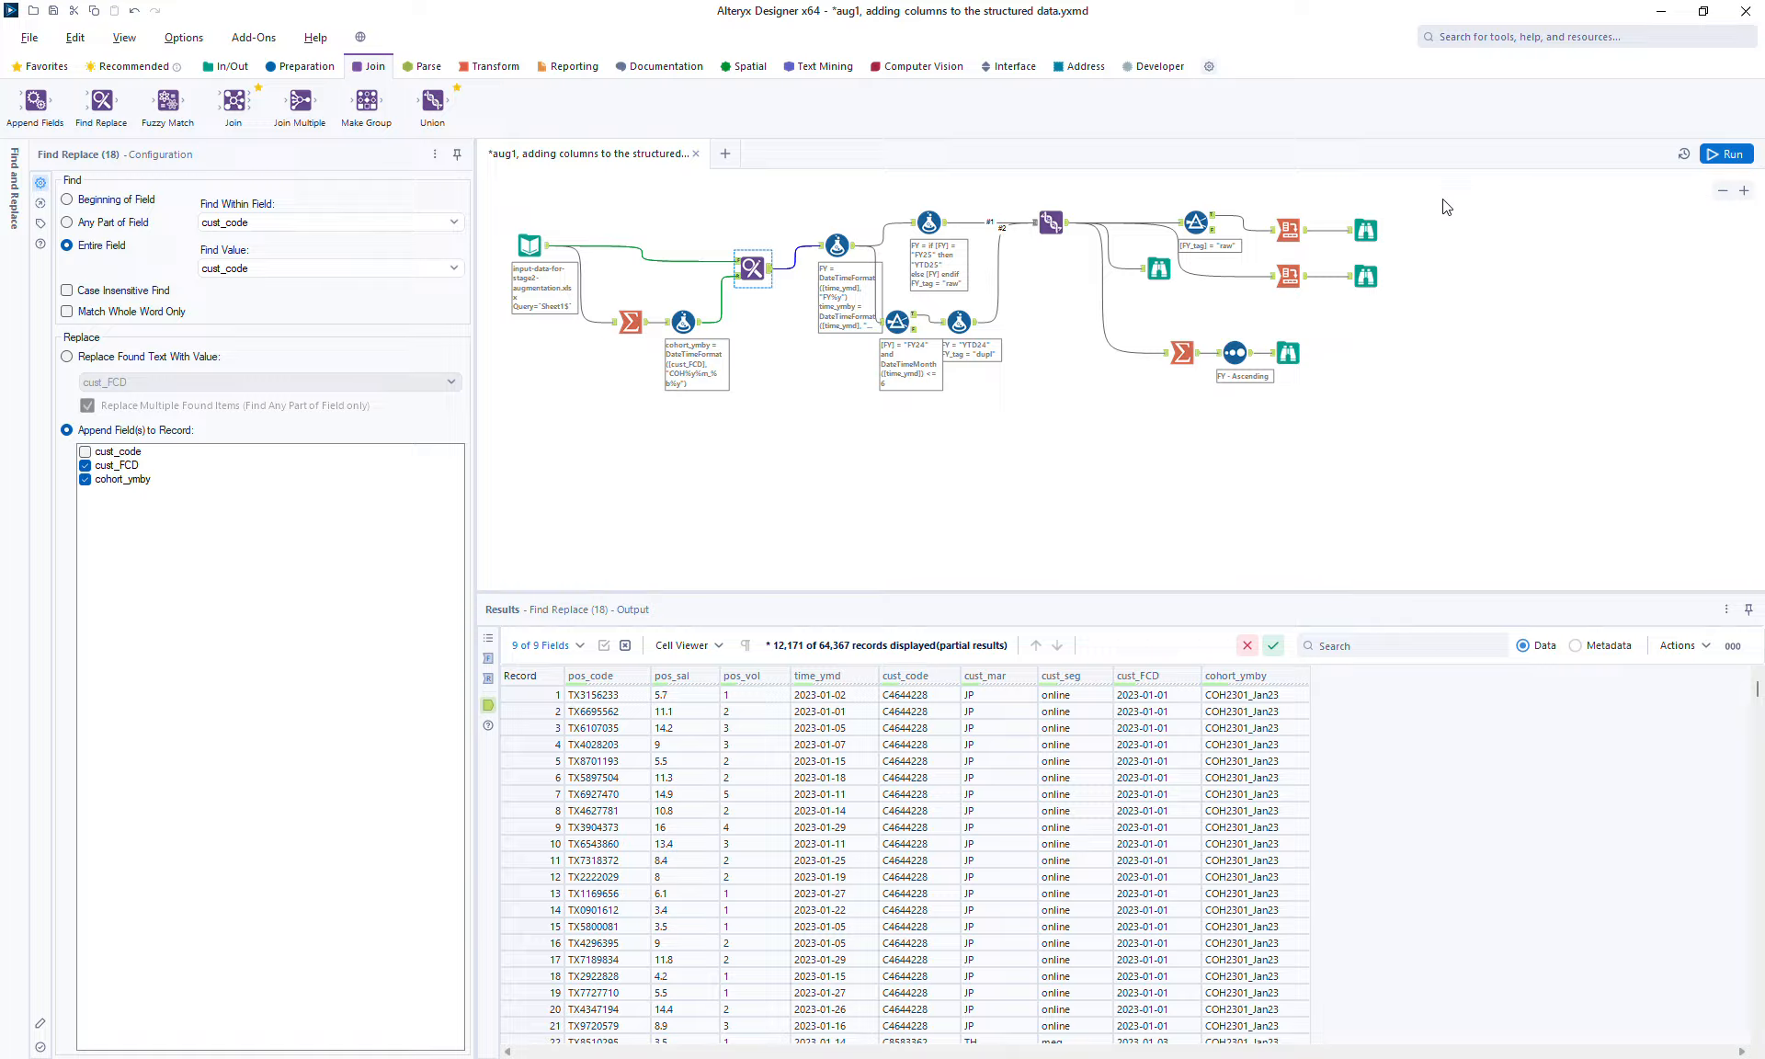
Rearrange the output branches after the Union tool to free space beneath the cust_mar Cross Tab and its Browse
{"action": "left_click", "coordinate": [1378, 232]}
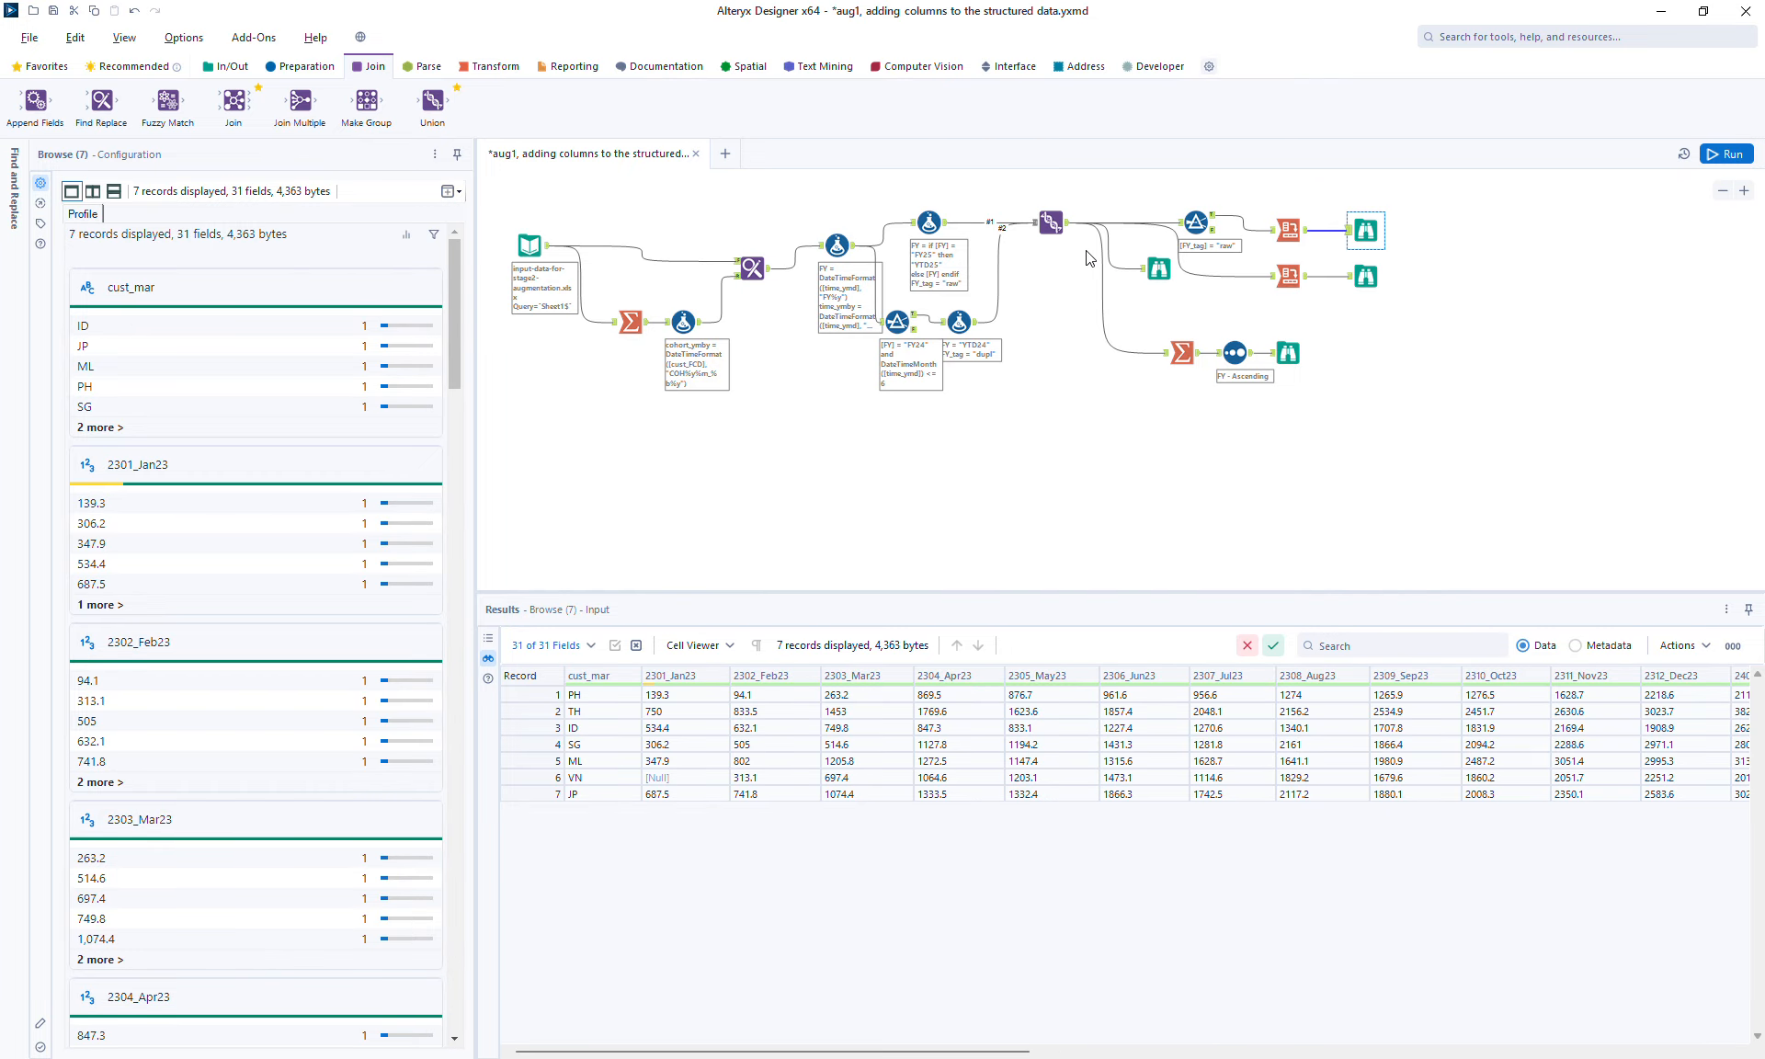
{"action": "left_click_drag", "start_coordinate": [1084, 250], "coordinate": [1521, 491]}
{"action": "left_click_drag", "start_coordinate": [1366, 285], "coordinate": [1373, 377]}
{"action": "left_click_drag", "start_coordinate": [1285, 279], "coordinate": [1412, 204]}
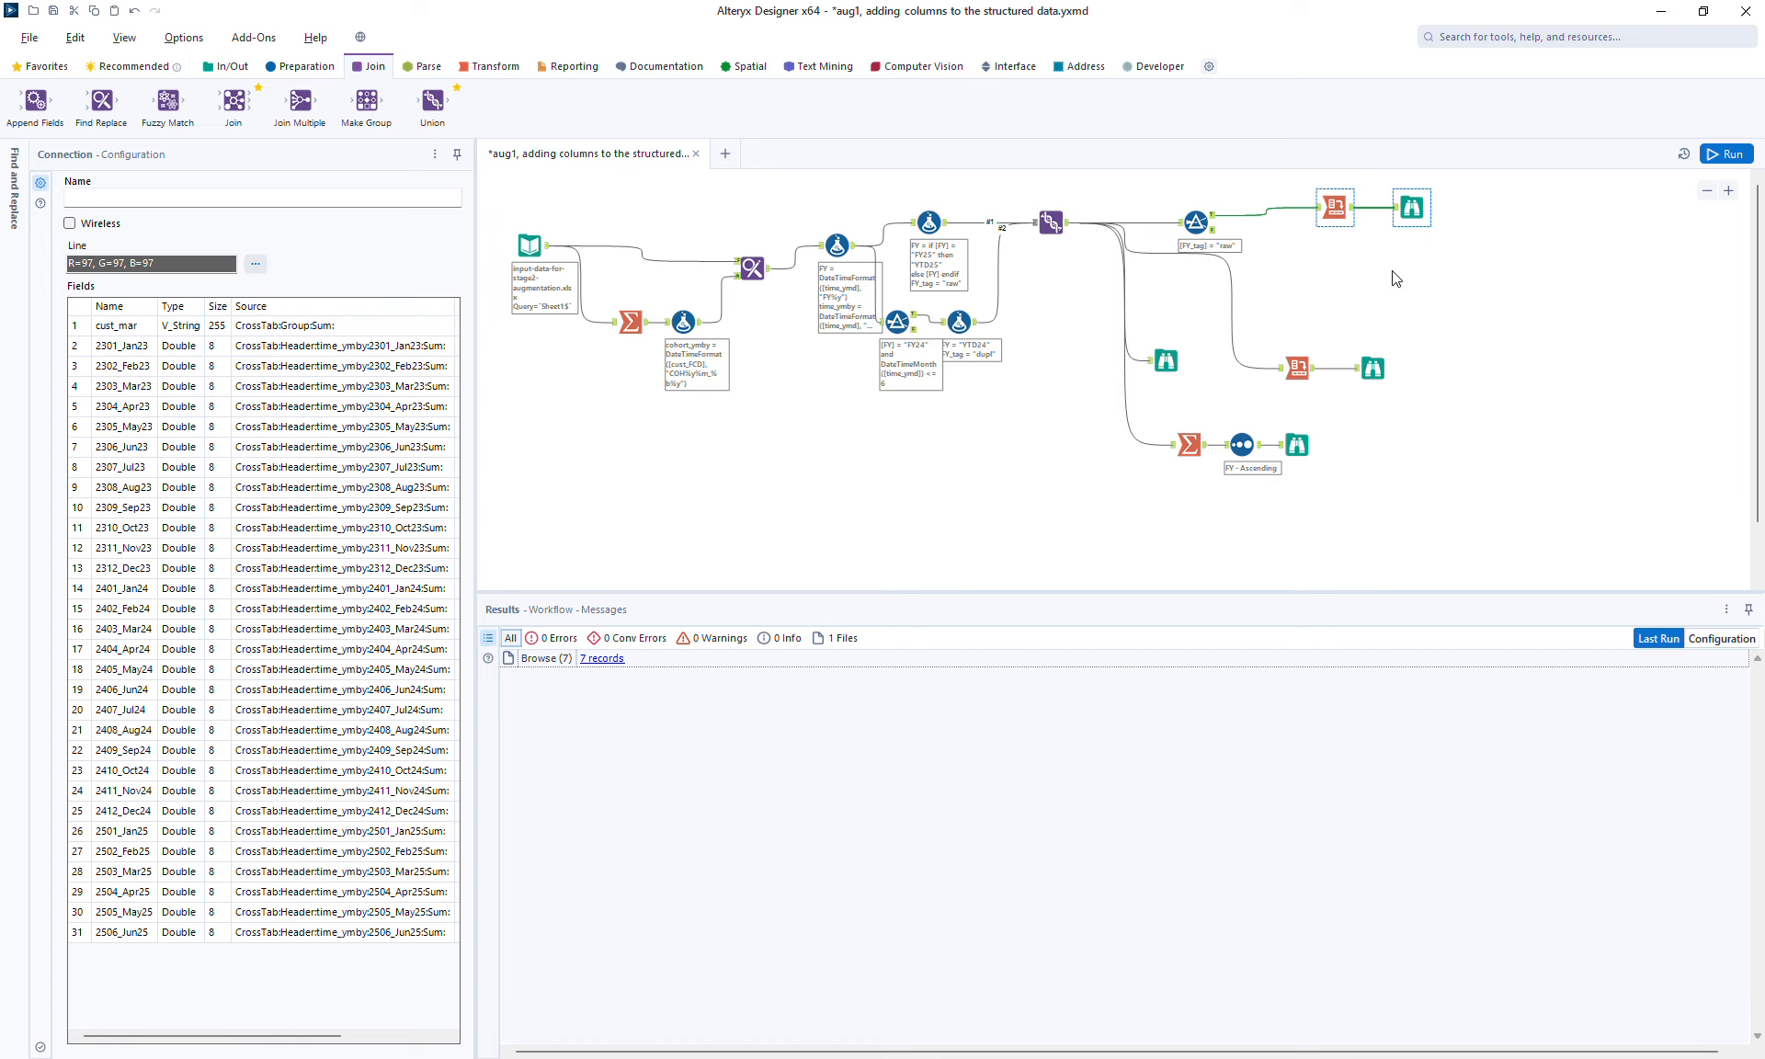
Duplicate the cust_mar Cross Tab and Browse pair and connect it to the true output of the FY_tag = "raw" Filter
{"action": "left_click", "coordinate": [1331, 271]}
{"action": "key", "text": "ctrl+v"}
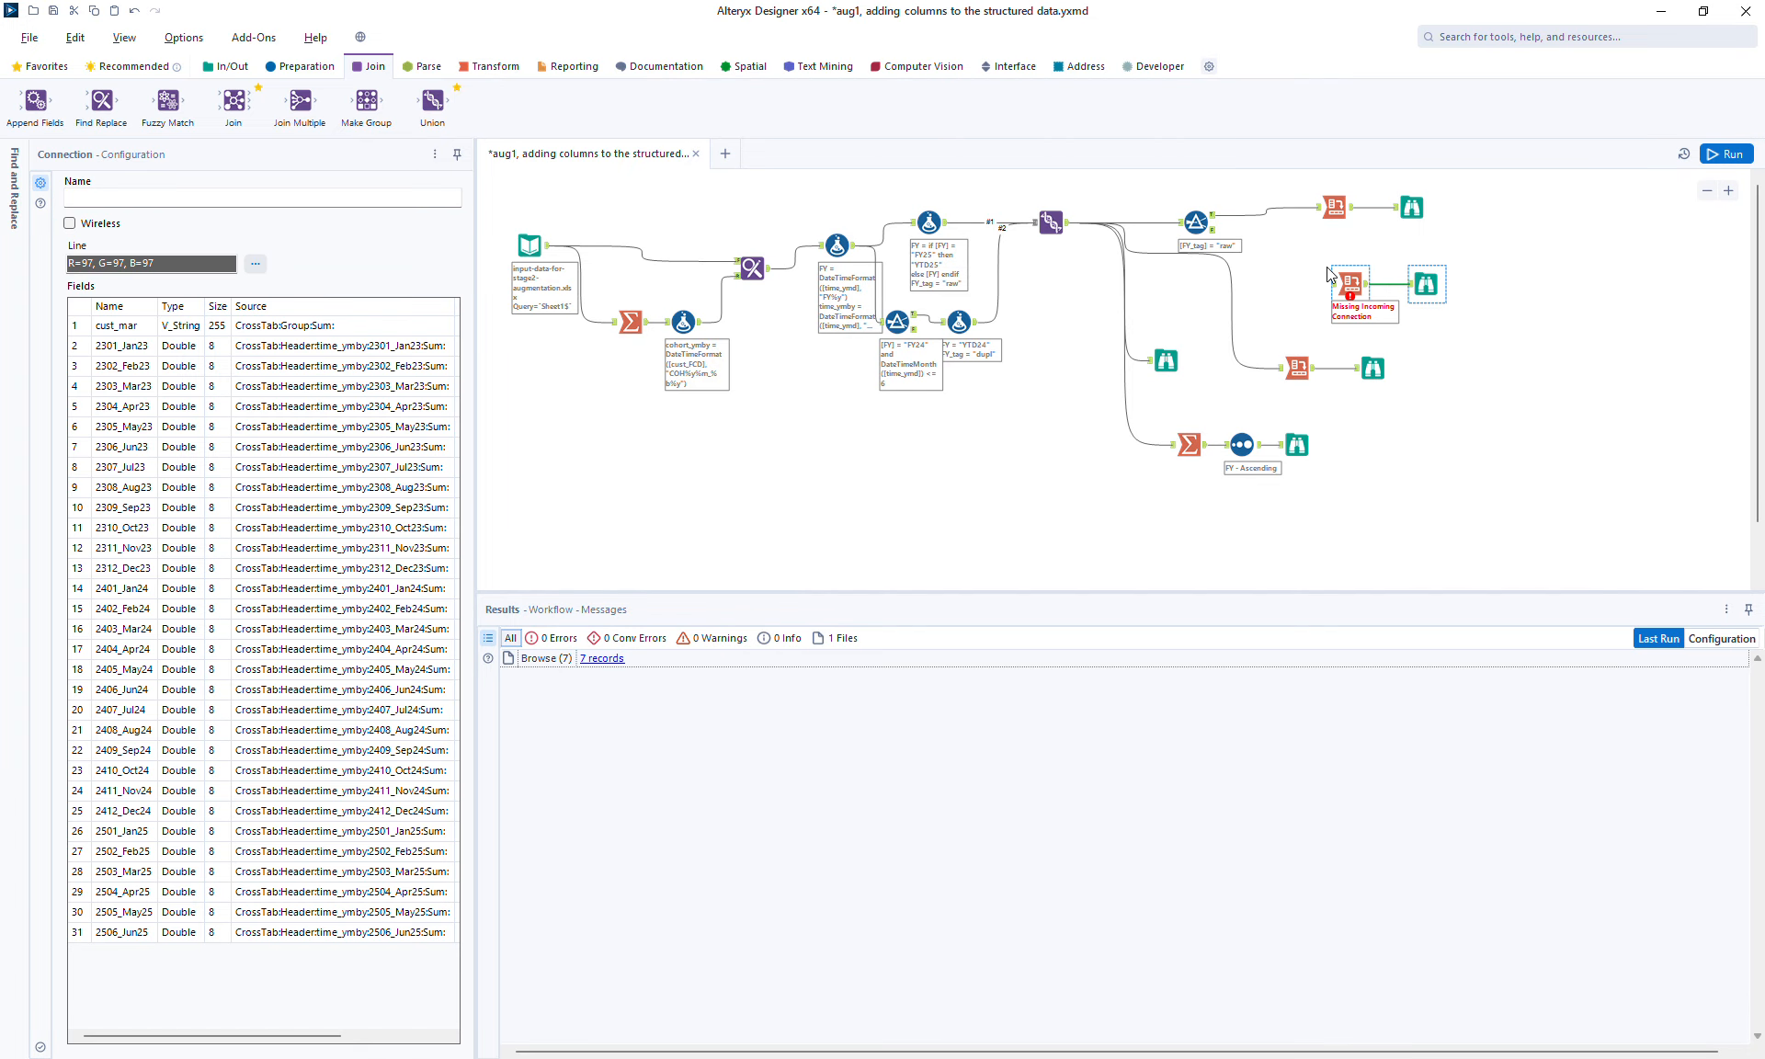
{"action": "left_click_drag", "start_coordinate": [1219, 221], "coordinate": [1334, 283]}
Group the duplicated Cross Tab by cohort_ymby instead of cust_mar
{"action": "left_click", "coordinate": [1350, 283]}
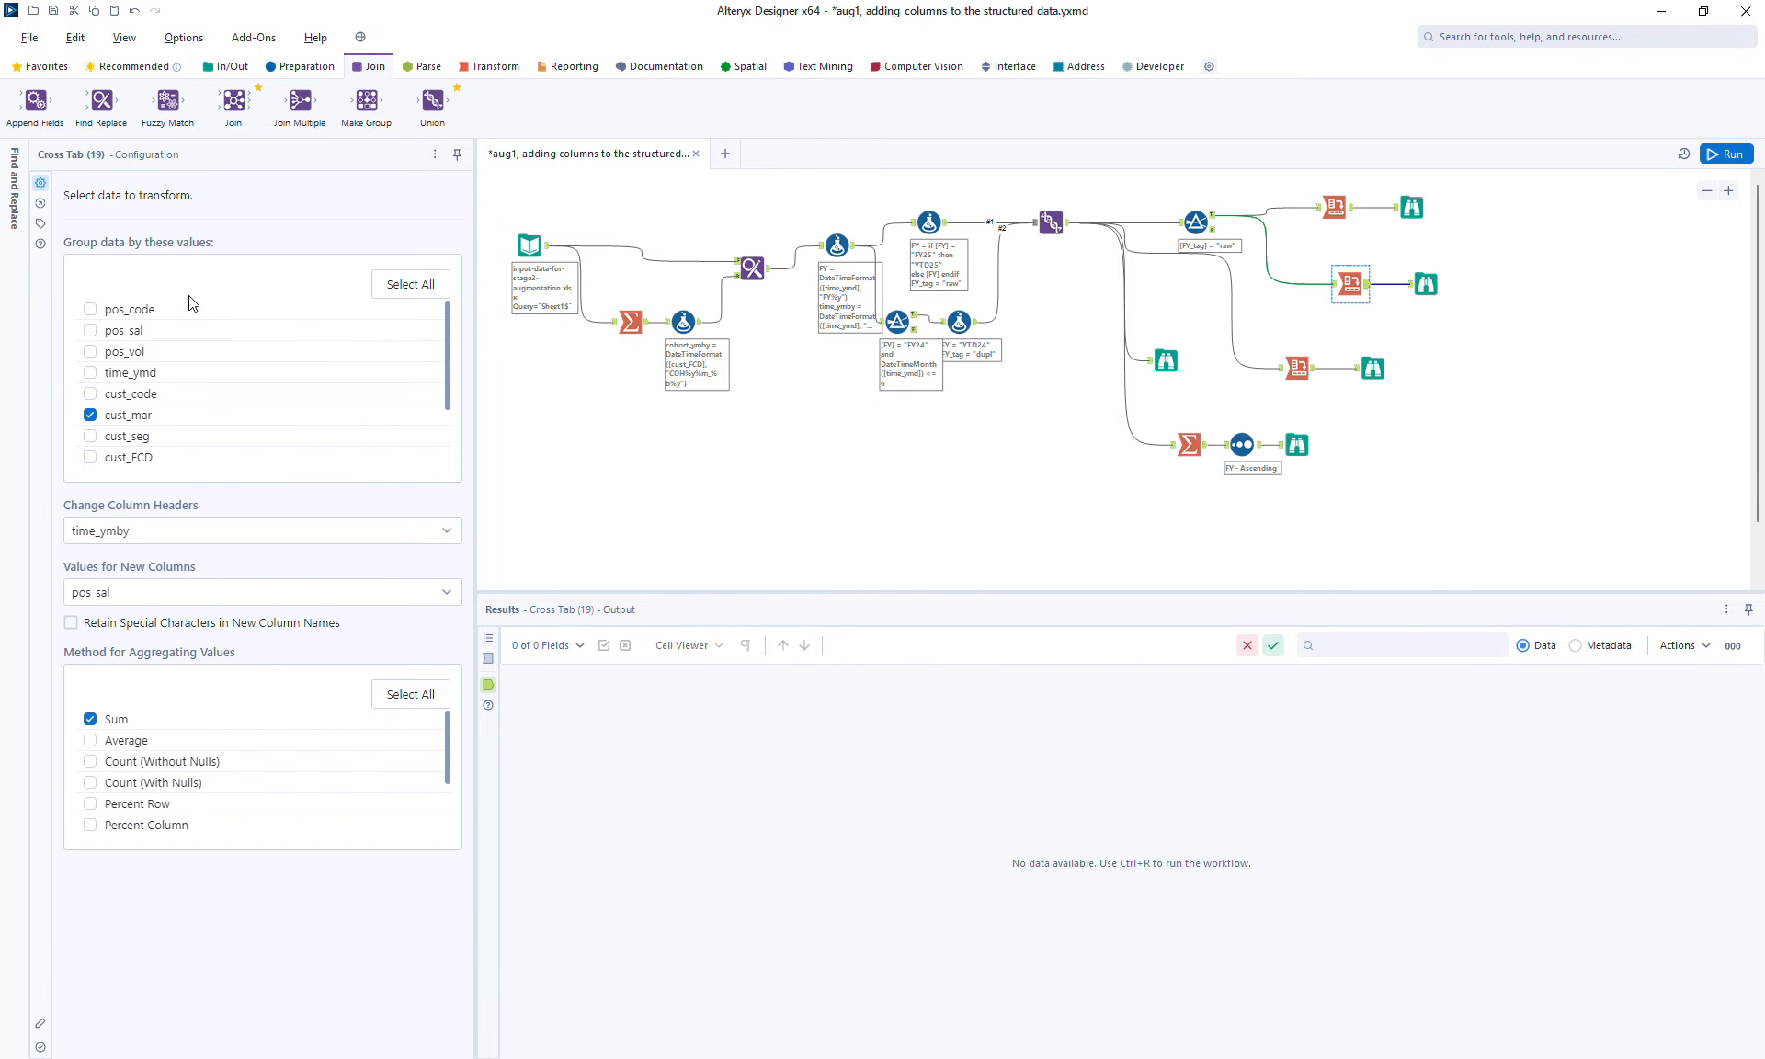
{"action": "left_click", "coordinate": [141, 419]}
{"action": "left_click_drag", "start_coordinate": [448, 407], "coordinate": [448, 488]}
{"action": "left_click", "coordinate": [136, 394]}
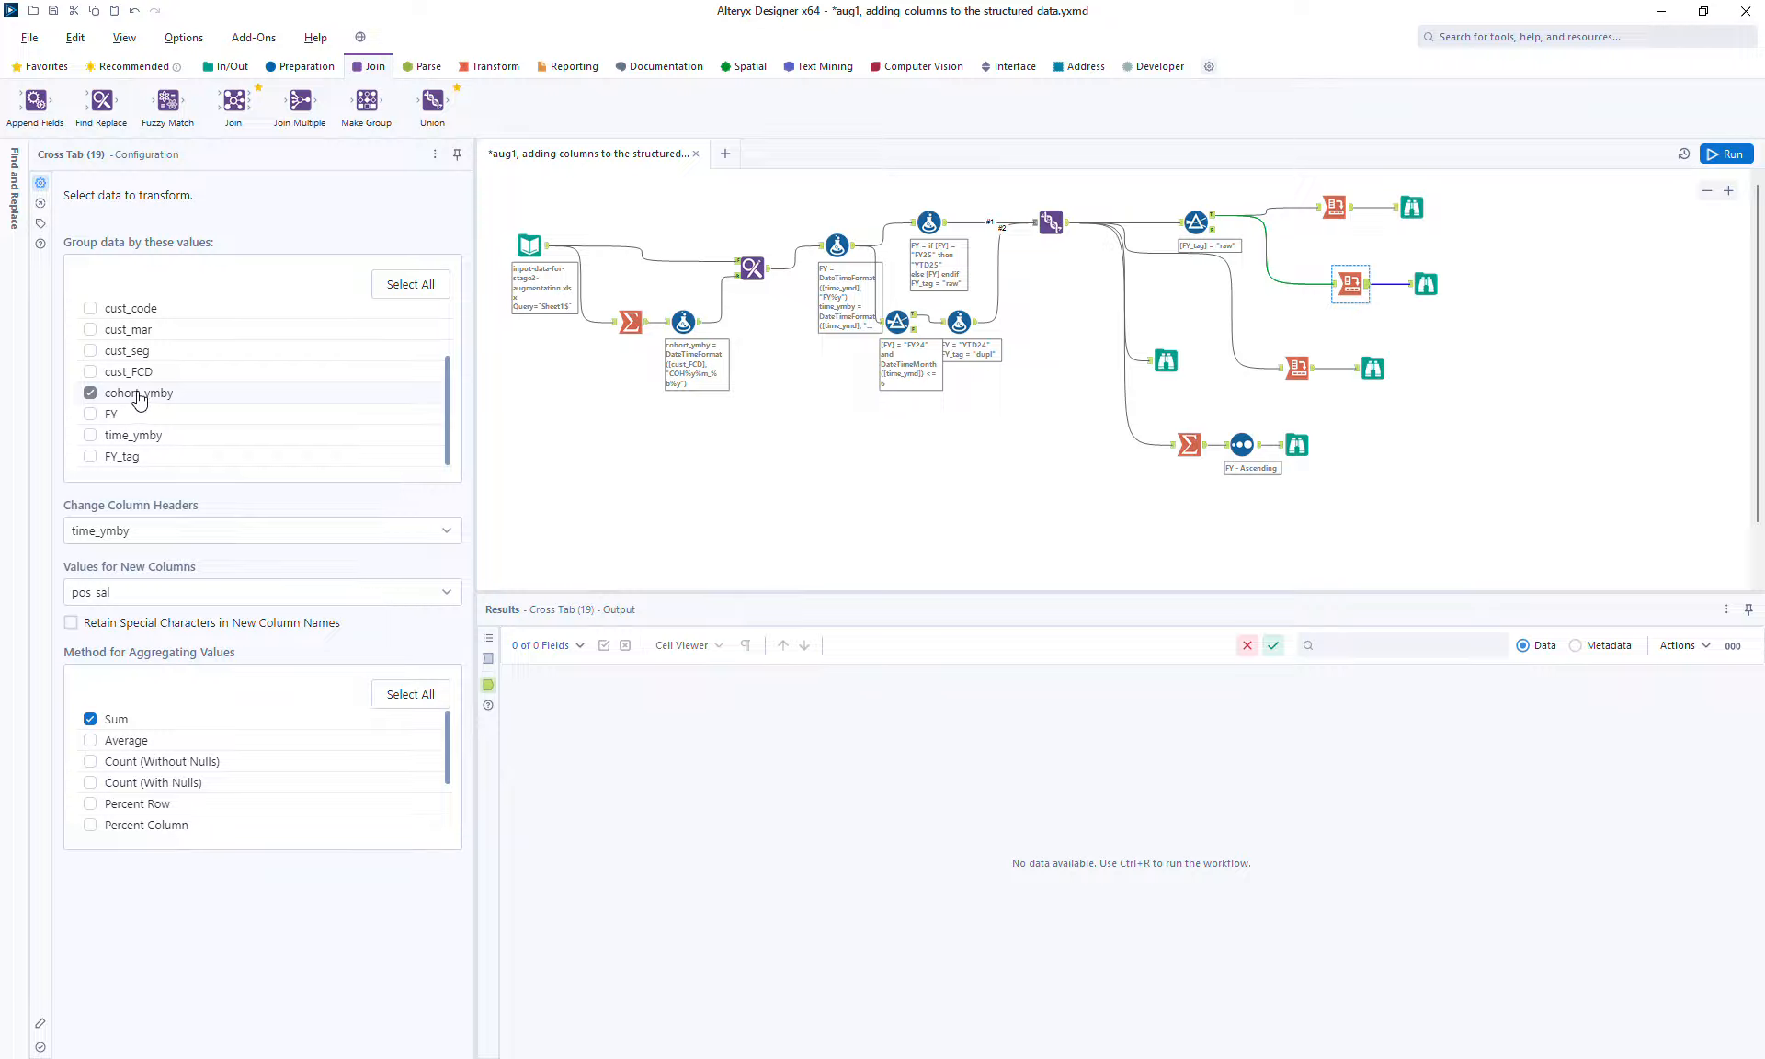
Insert a Sort tool between the cohort Cross Tab and its Browse, sorting cohort_ymby in ascending order
{"action": "left_click", "coordinate": [315, 68]}
{"action": "left_click_drag", "start_coordinate": [1160, 100], "coordinate": [1386, 285]}
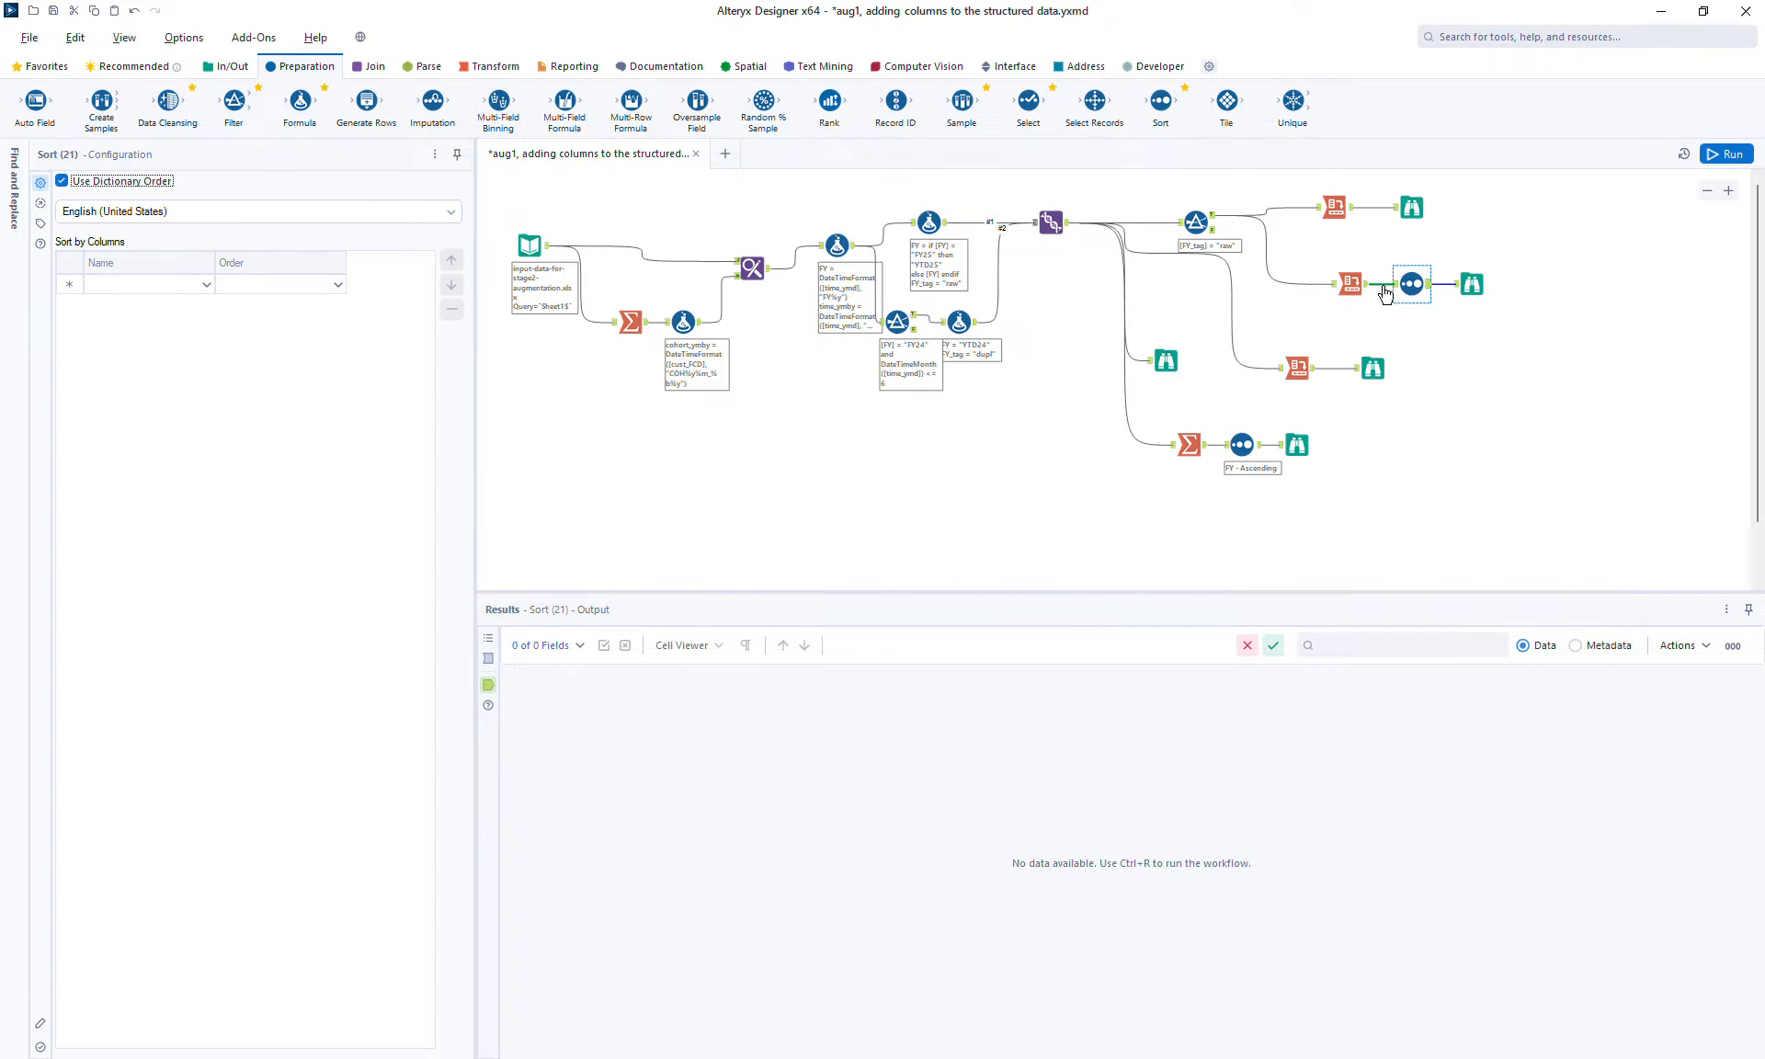
{"action": "left_click", "coordinate": [179, 287]}
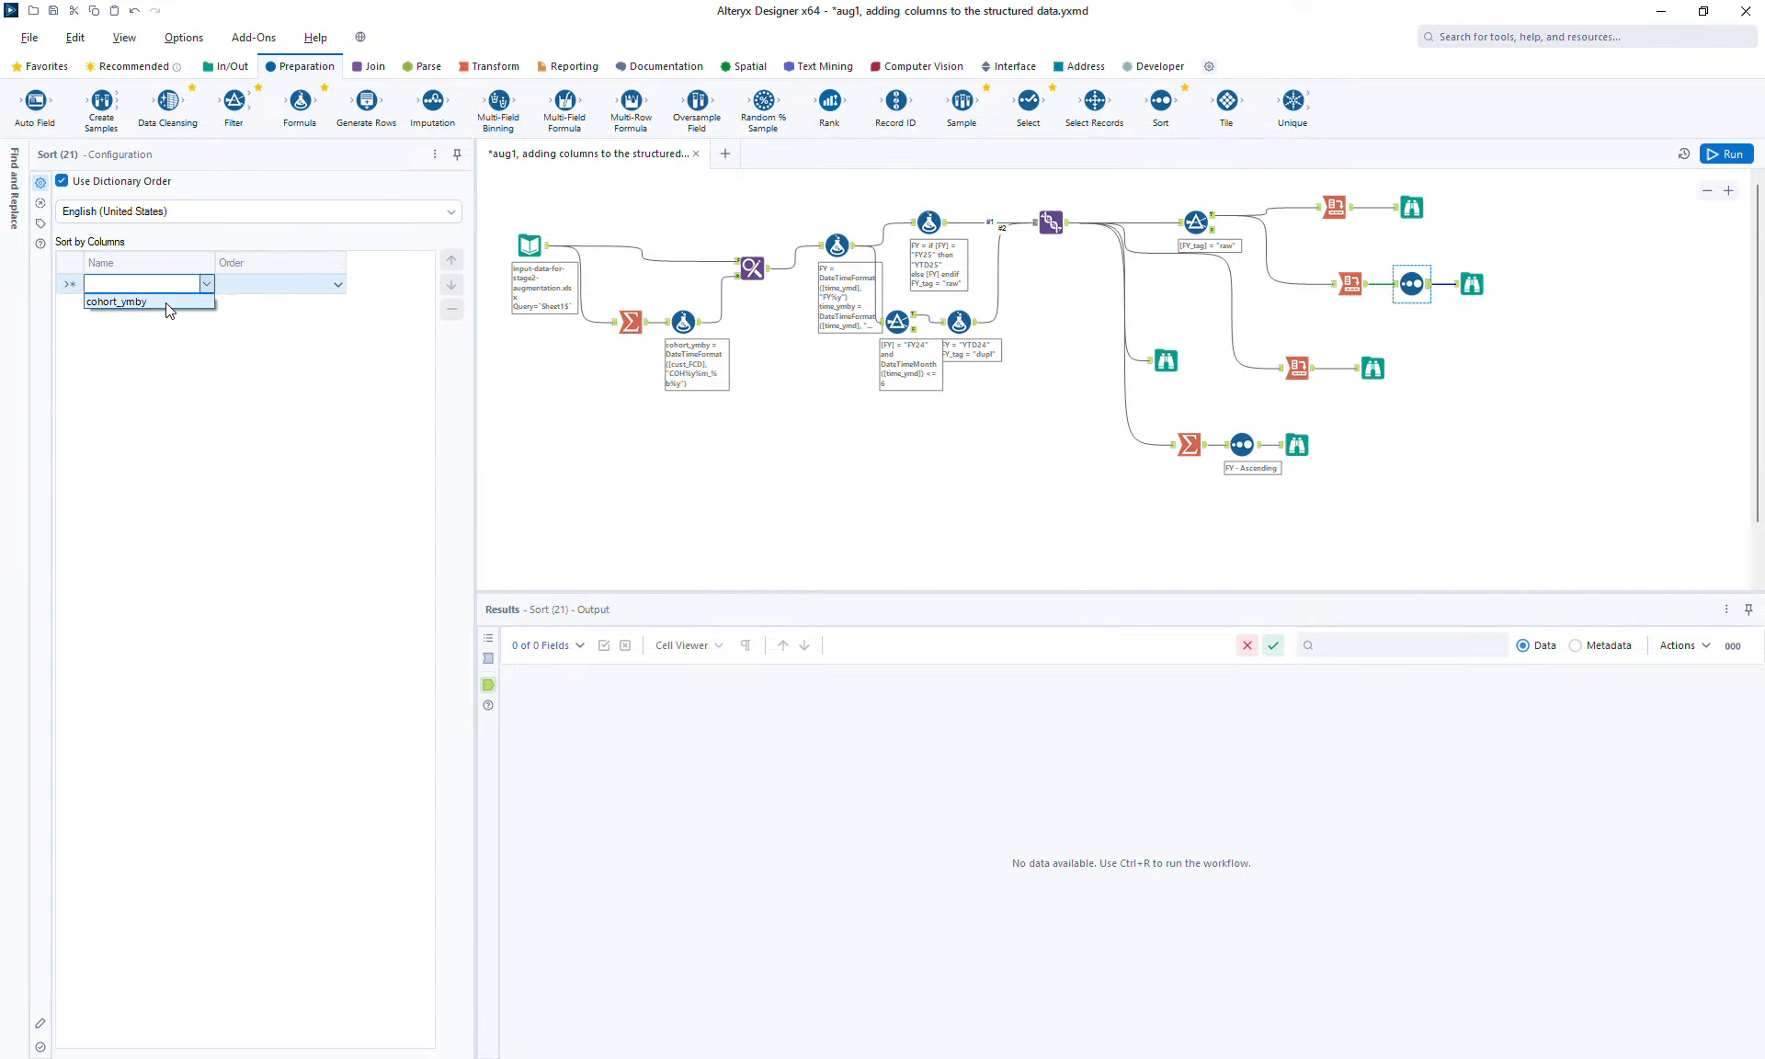
{"action": "left_click", "coordinate": [173, 302]}
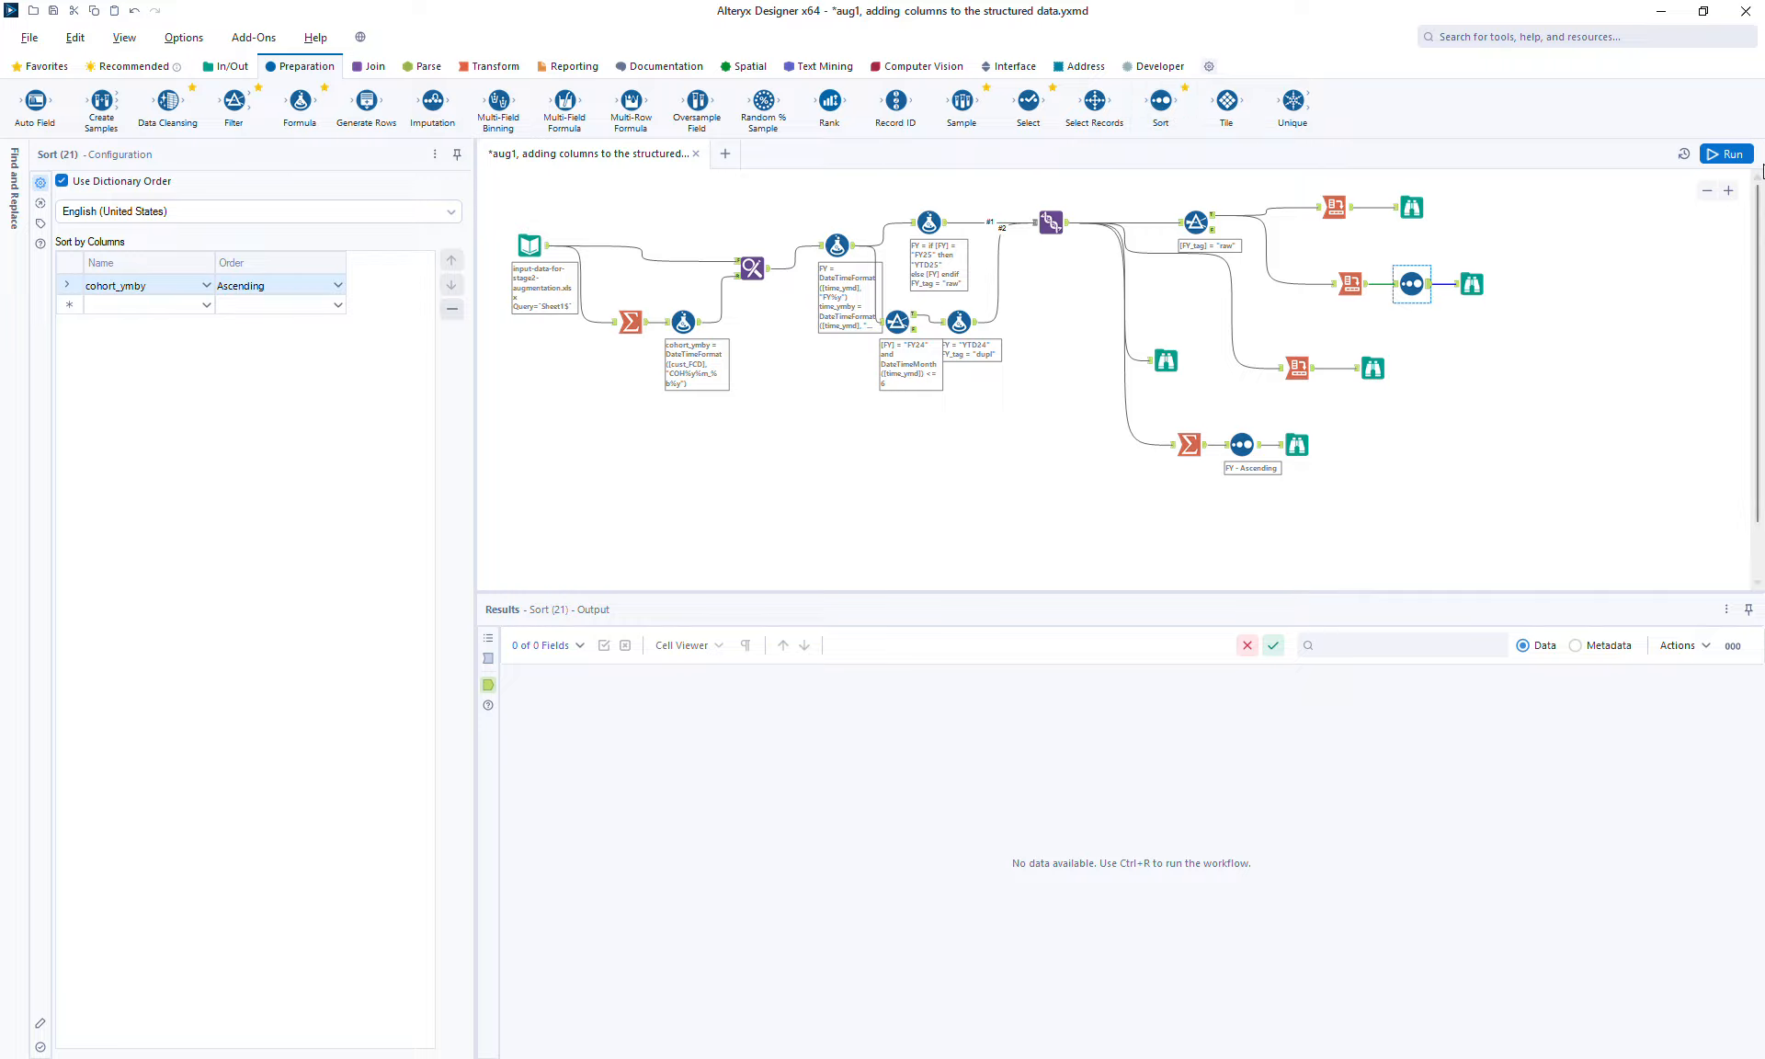
Run the workflow and examine the monthly sales by cohort, following the COH2304_Apr23 row across all months
{"action": "left_click", "coordinate": [1733, 154]}
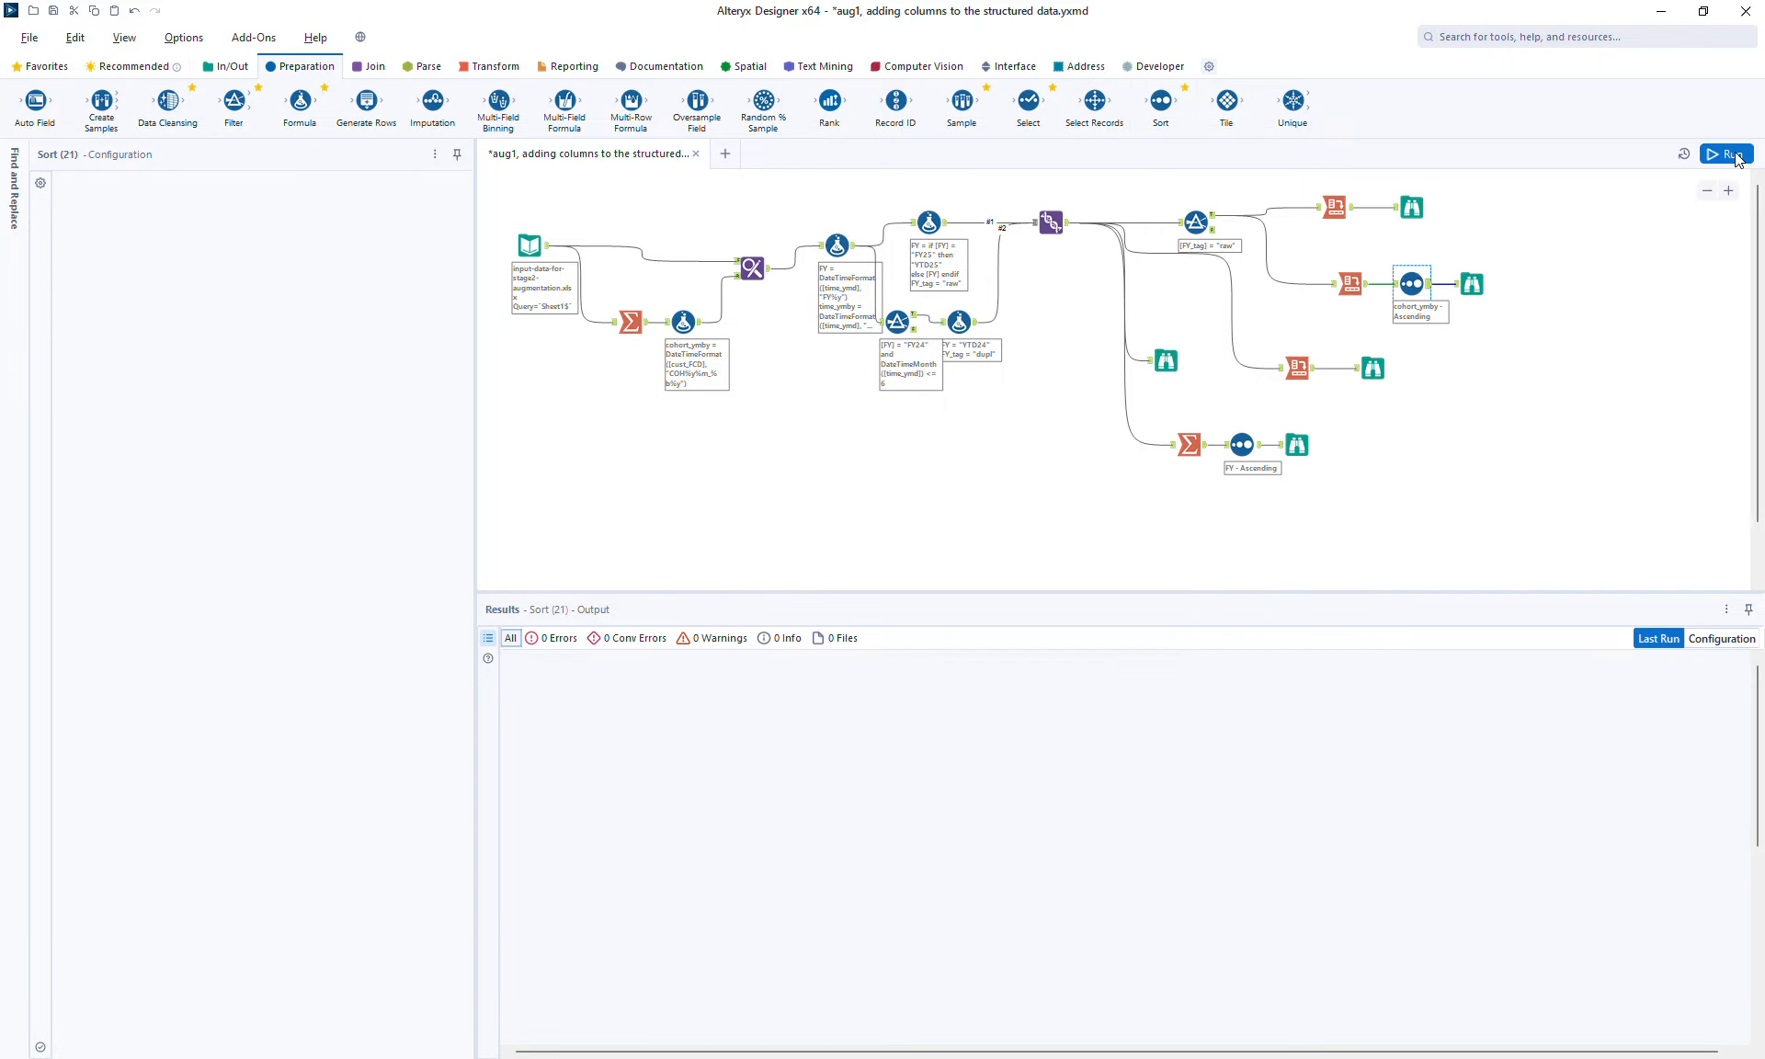
{"action": "left_click", "coordinate": [1472, 285]}
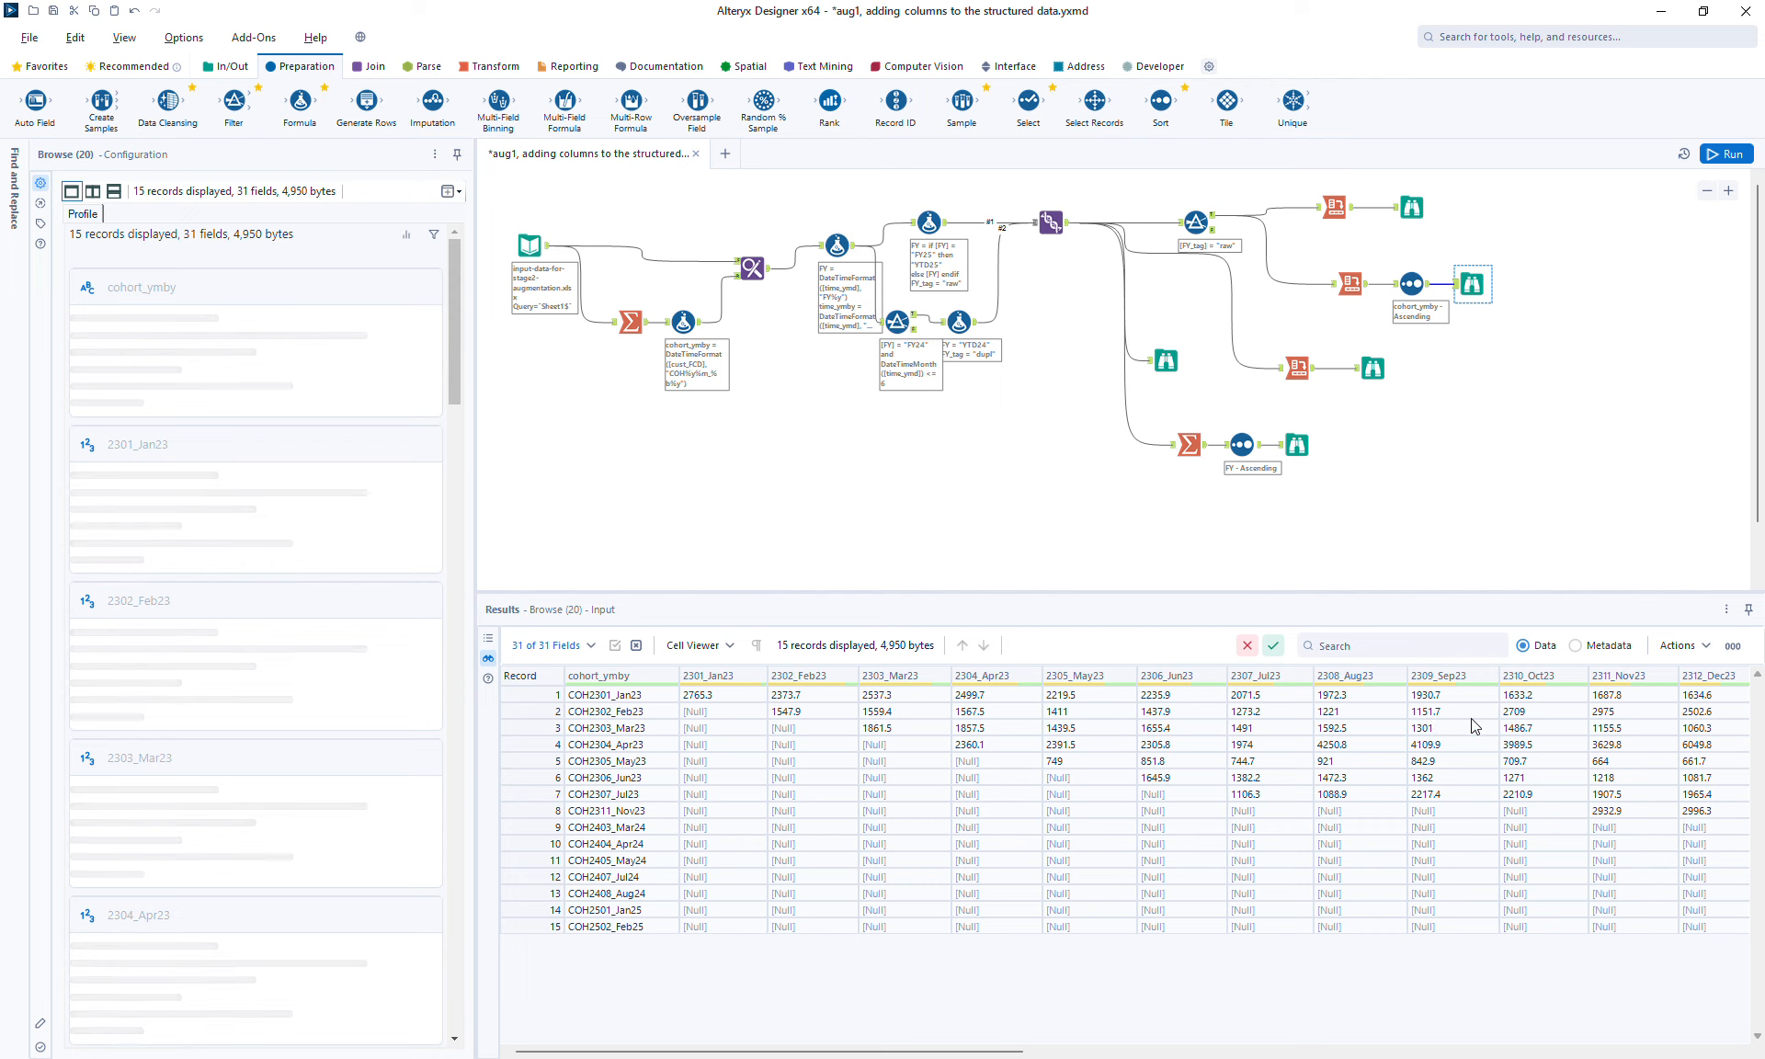
{"action": "left_click", "coordinate": [614, 744]}
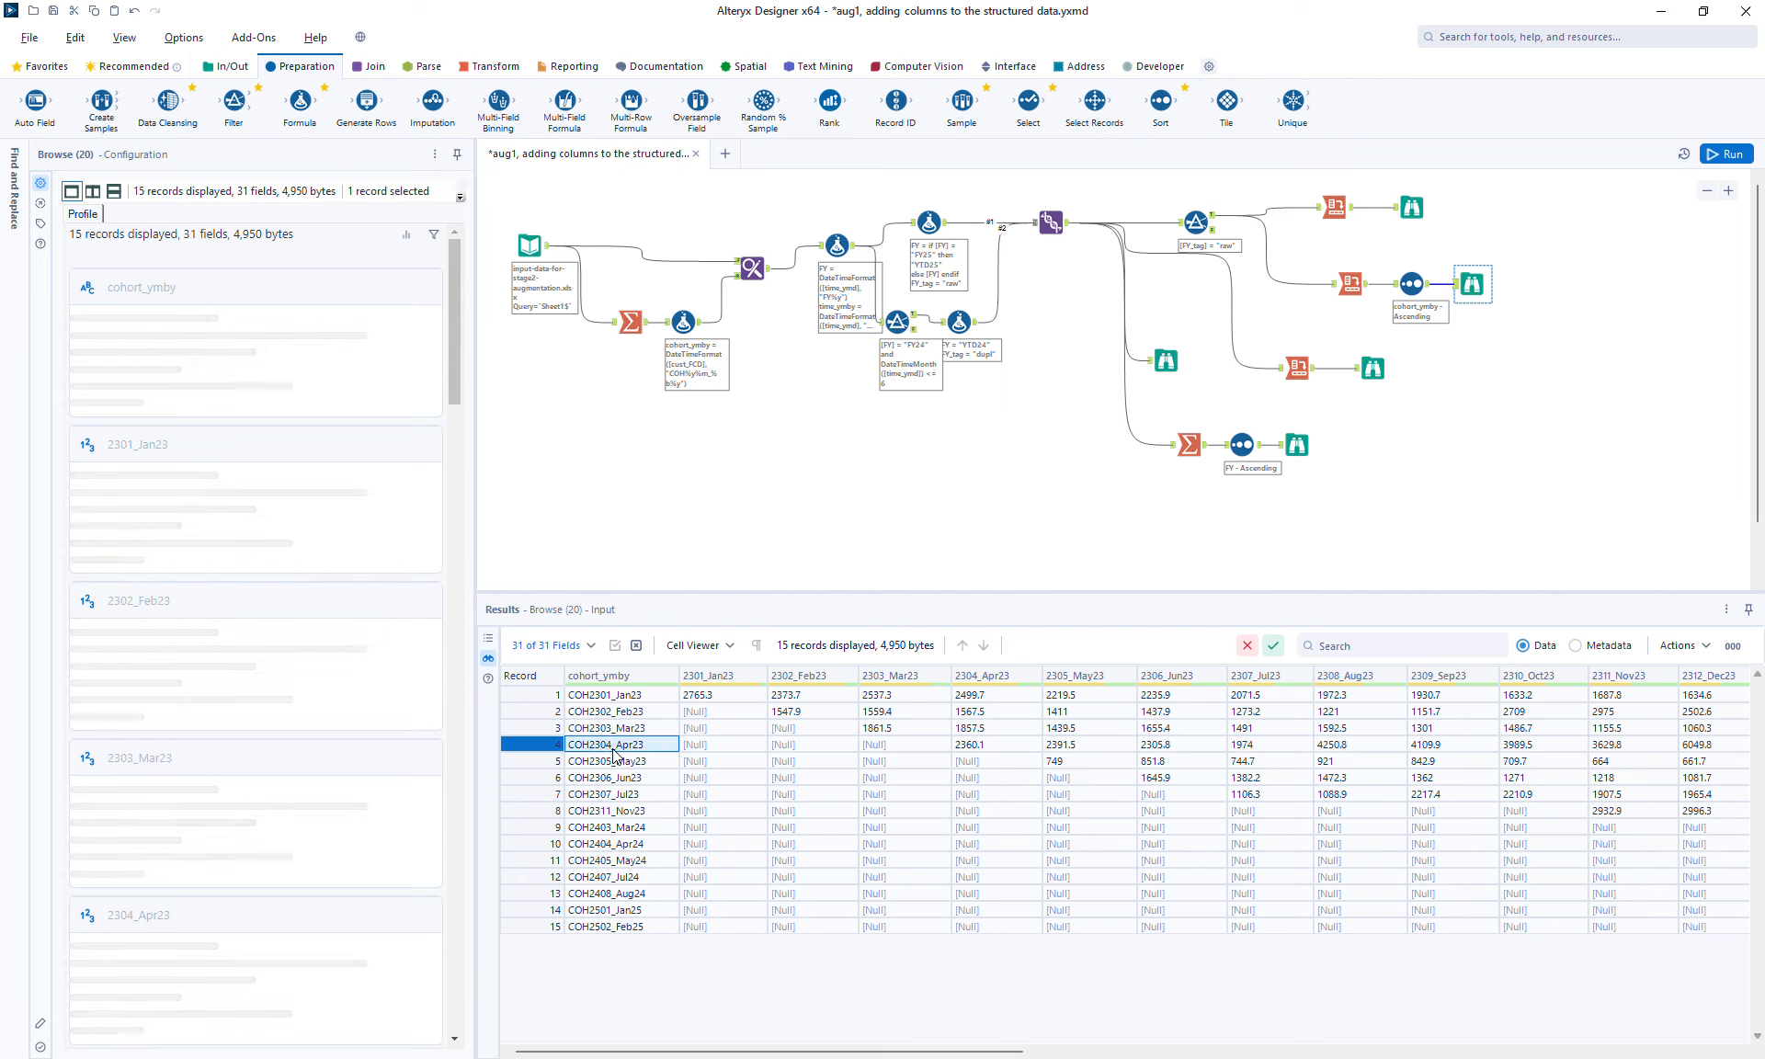
{"action": "left_click", "coordinate": [981, 746]}
{"action": "left_click_drag", "start_coordinate": [982, 751], "coordinate": [1386, 749]}
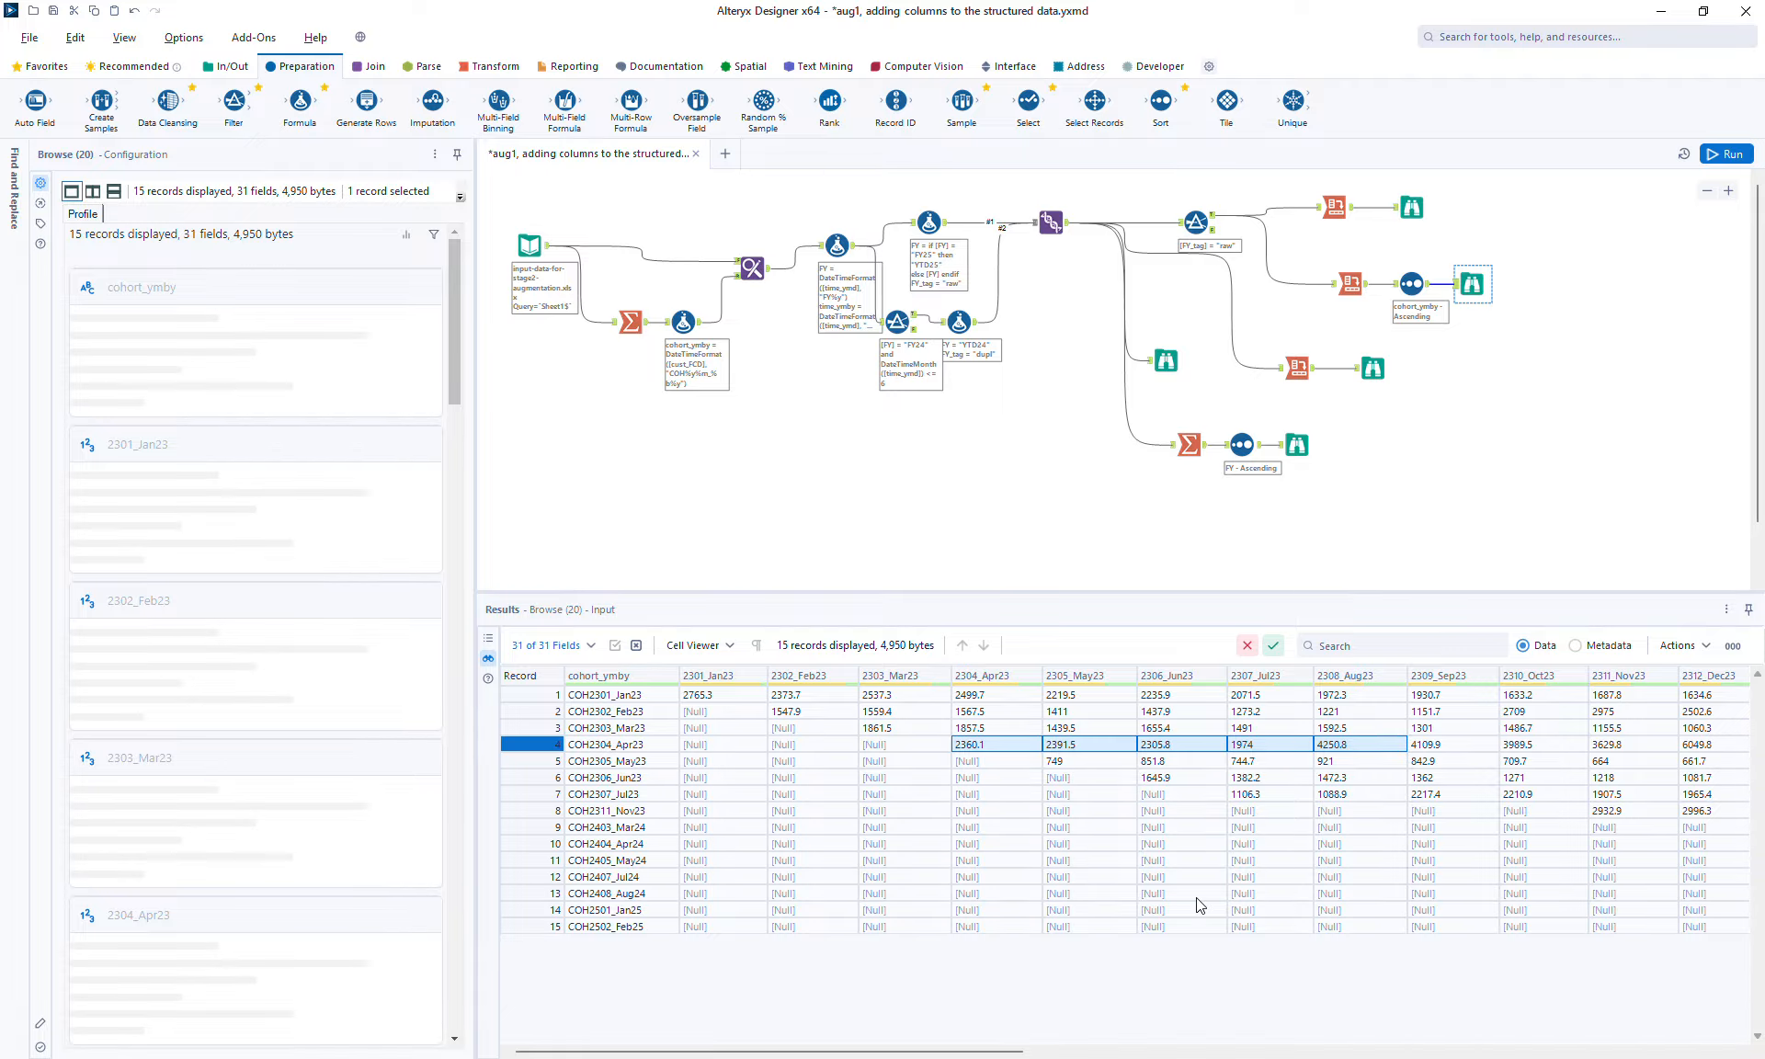
{"action": "left_click_drag", "start_coordinate": [958, 1048], "coordinate": [1666, 1050]}
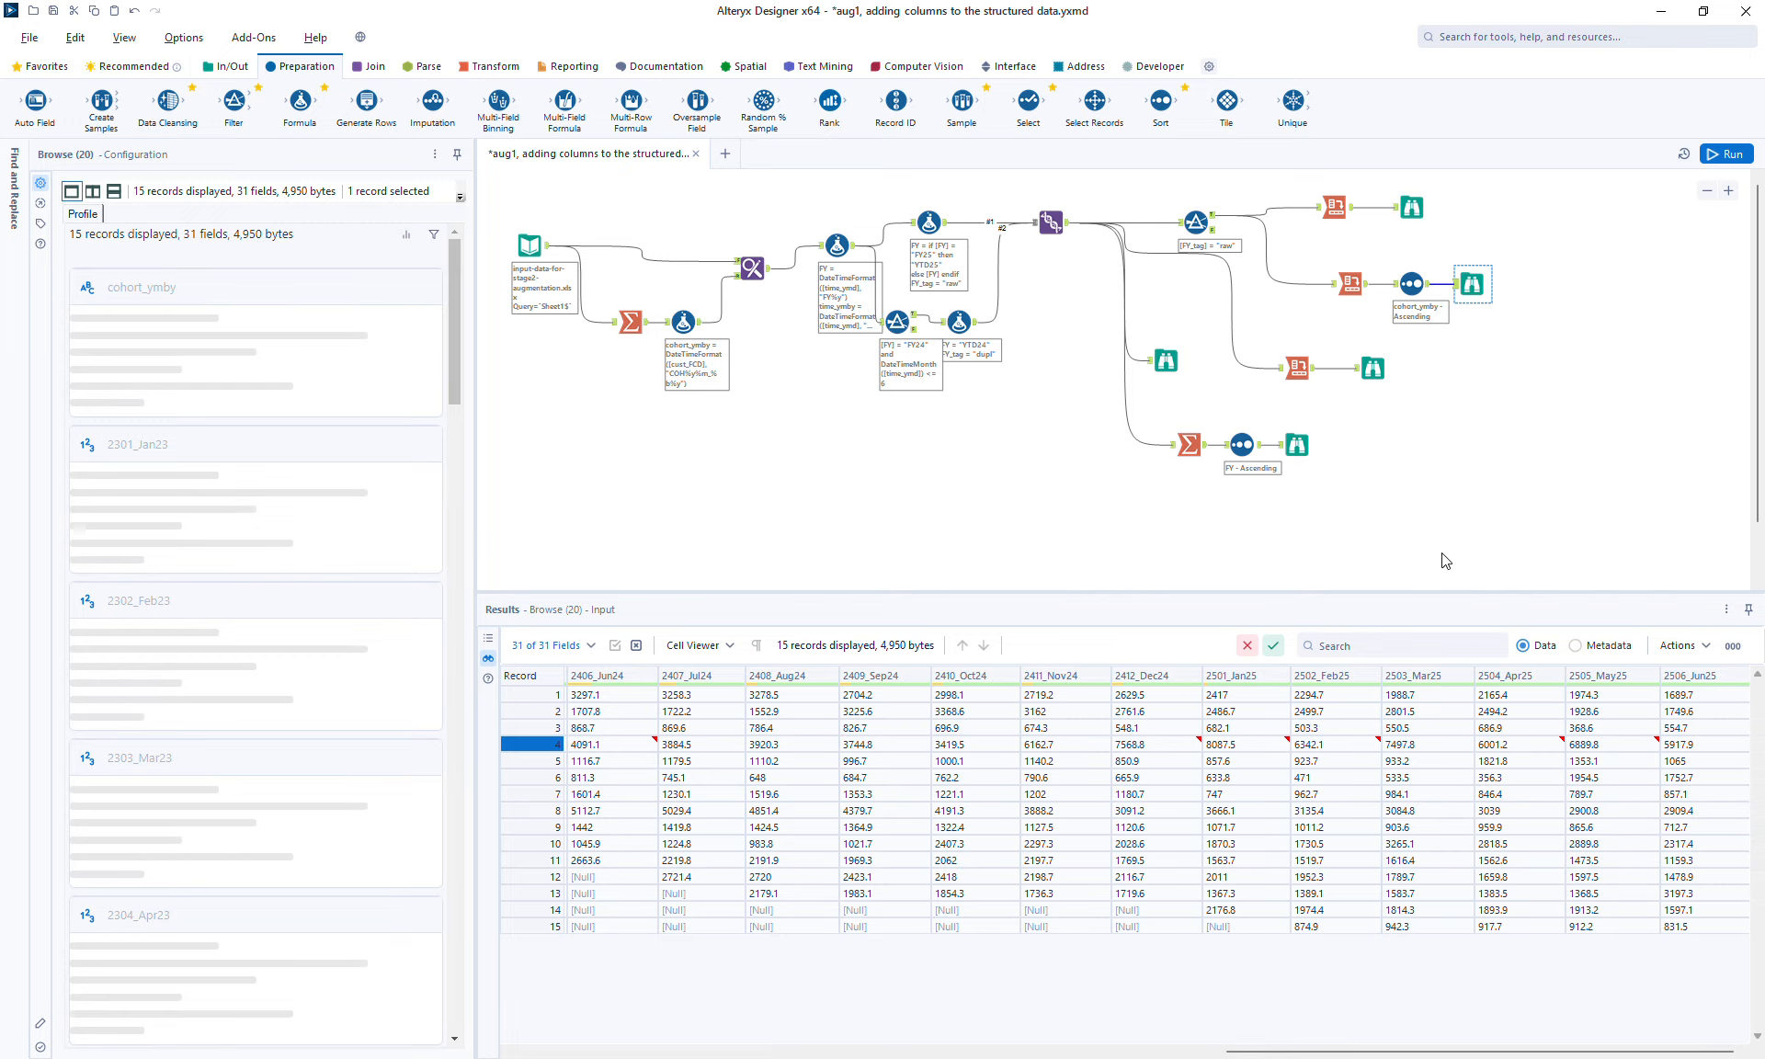
Compare the monthly sales table by cust_mar with the one by cohort_ymby
{"action": "left_click", "coordinate": [1416, 214]}
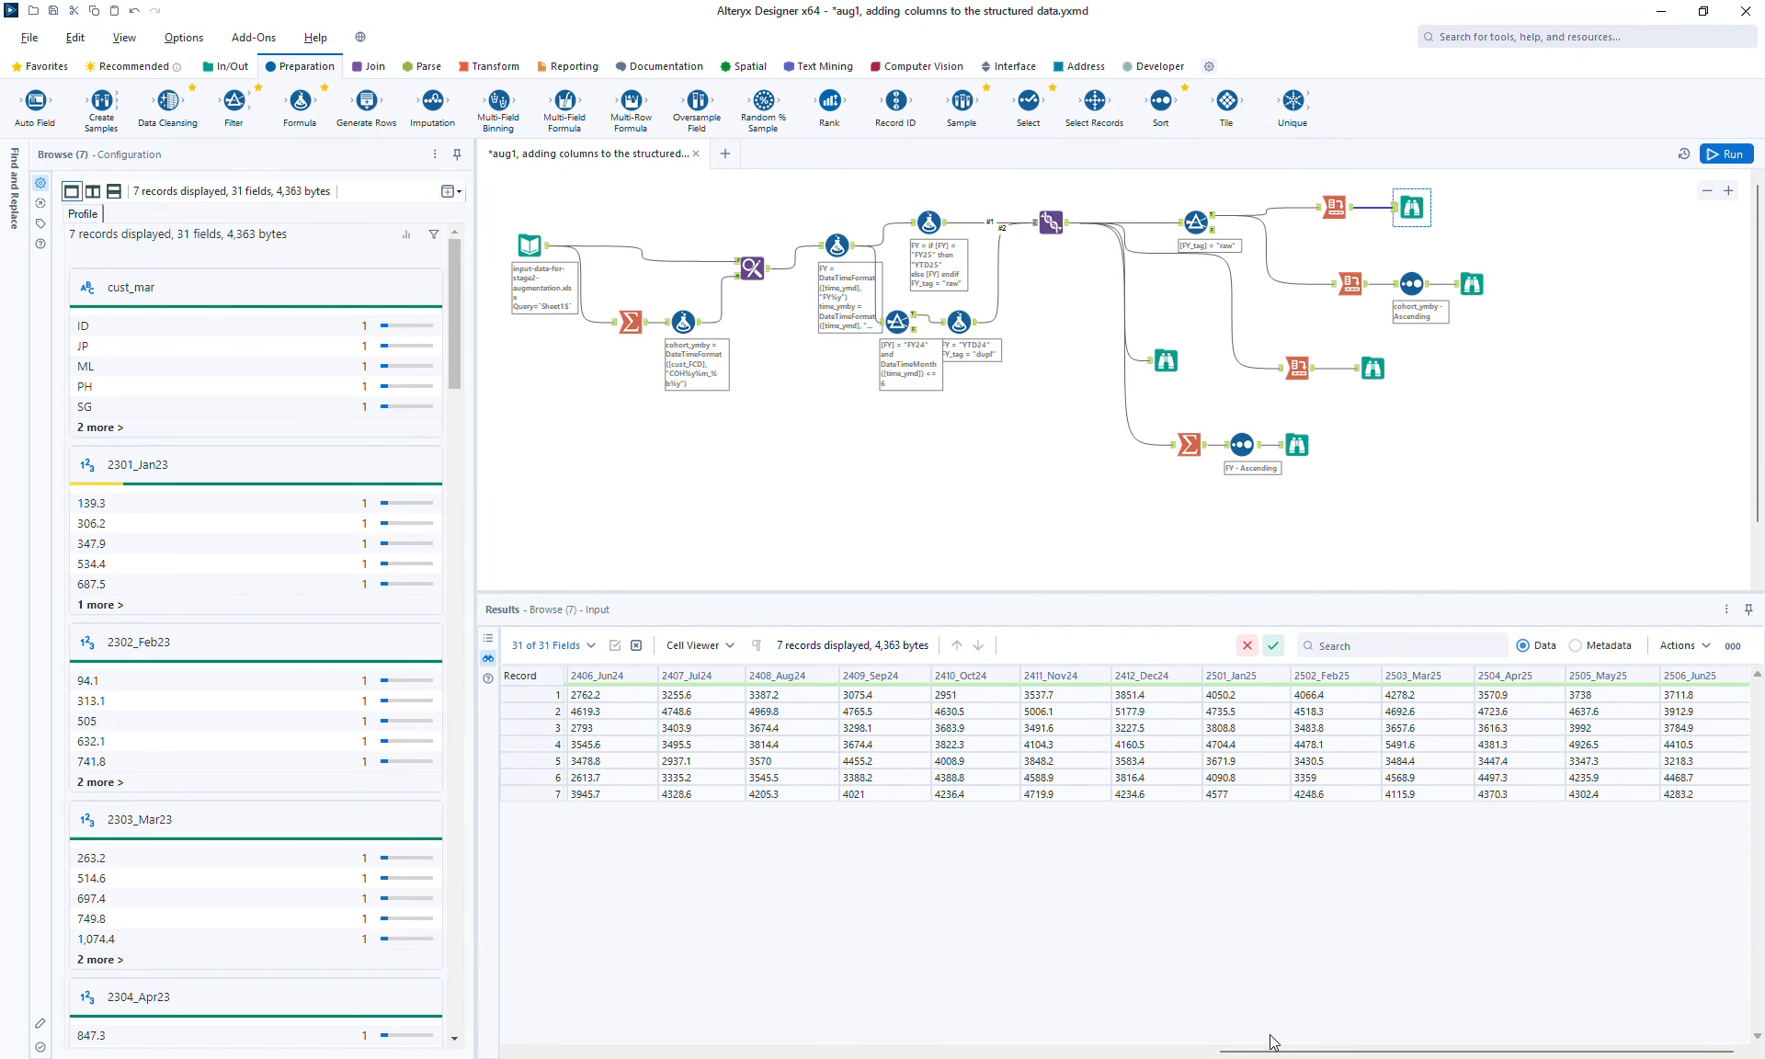
{"action": "left_click_drag", "start_coordinate": [1271, 1051], "coordinate": [506, 1047]}
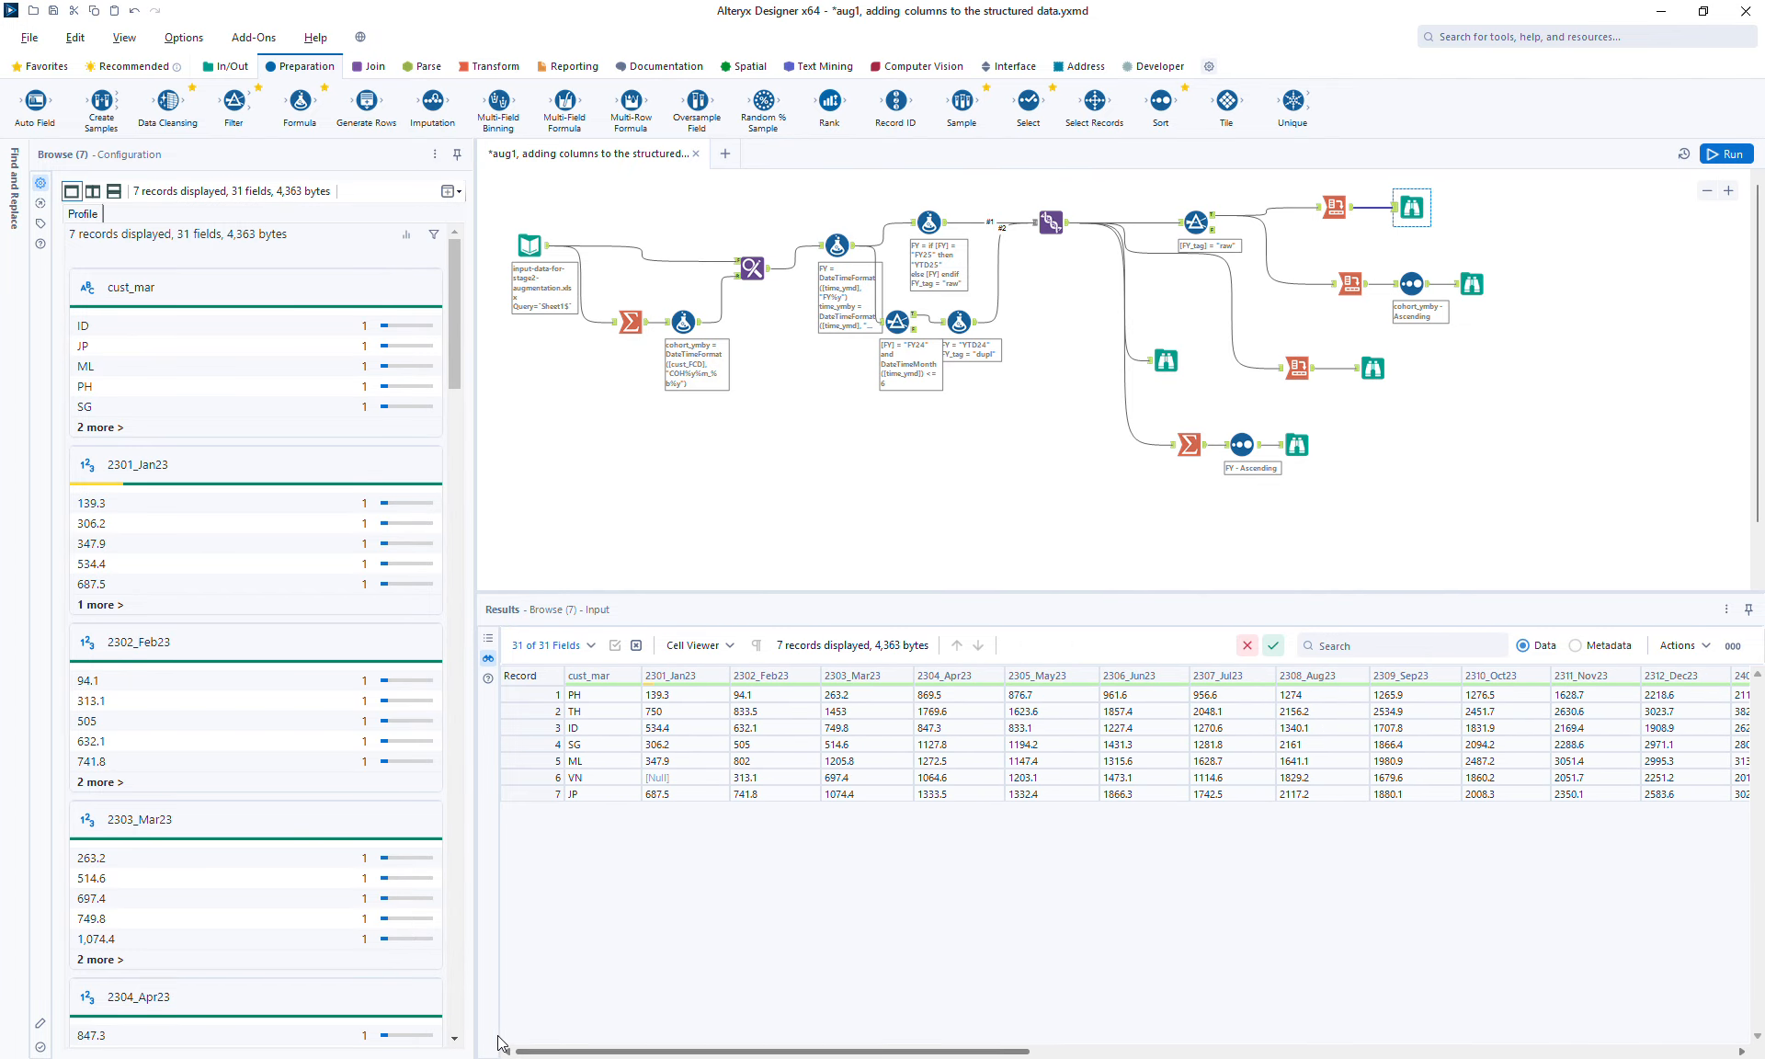
{"action": "left_click", "coordinate": [1474, 286]}
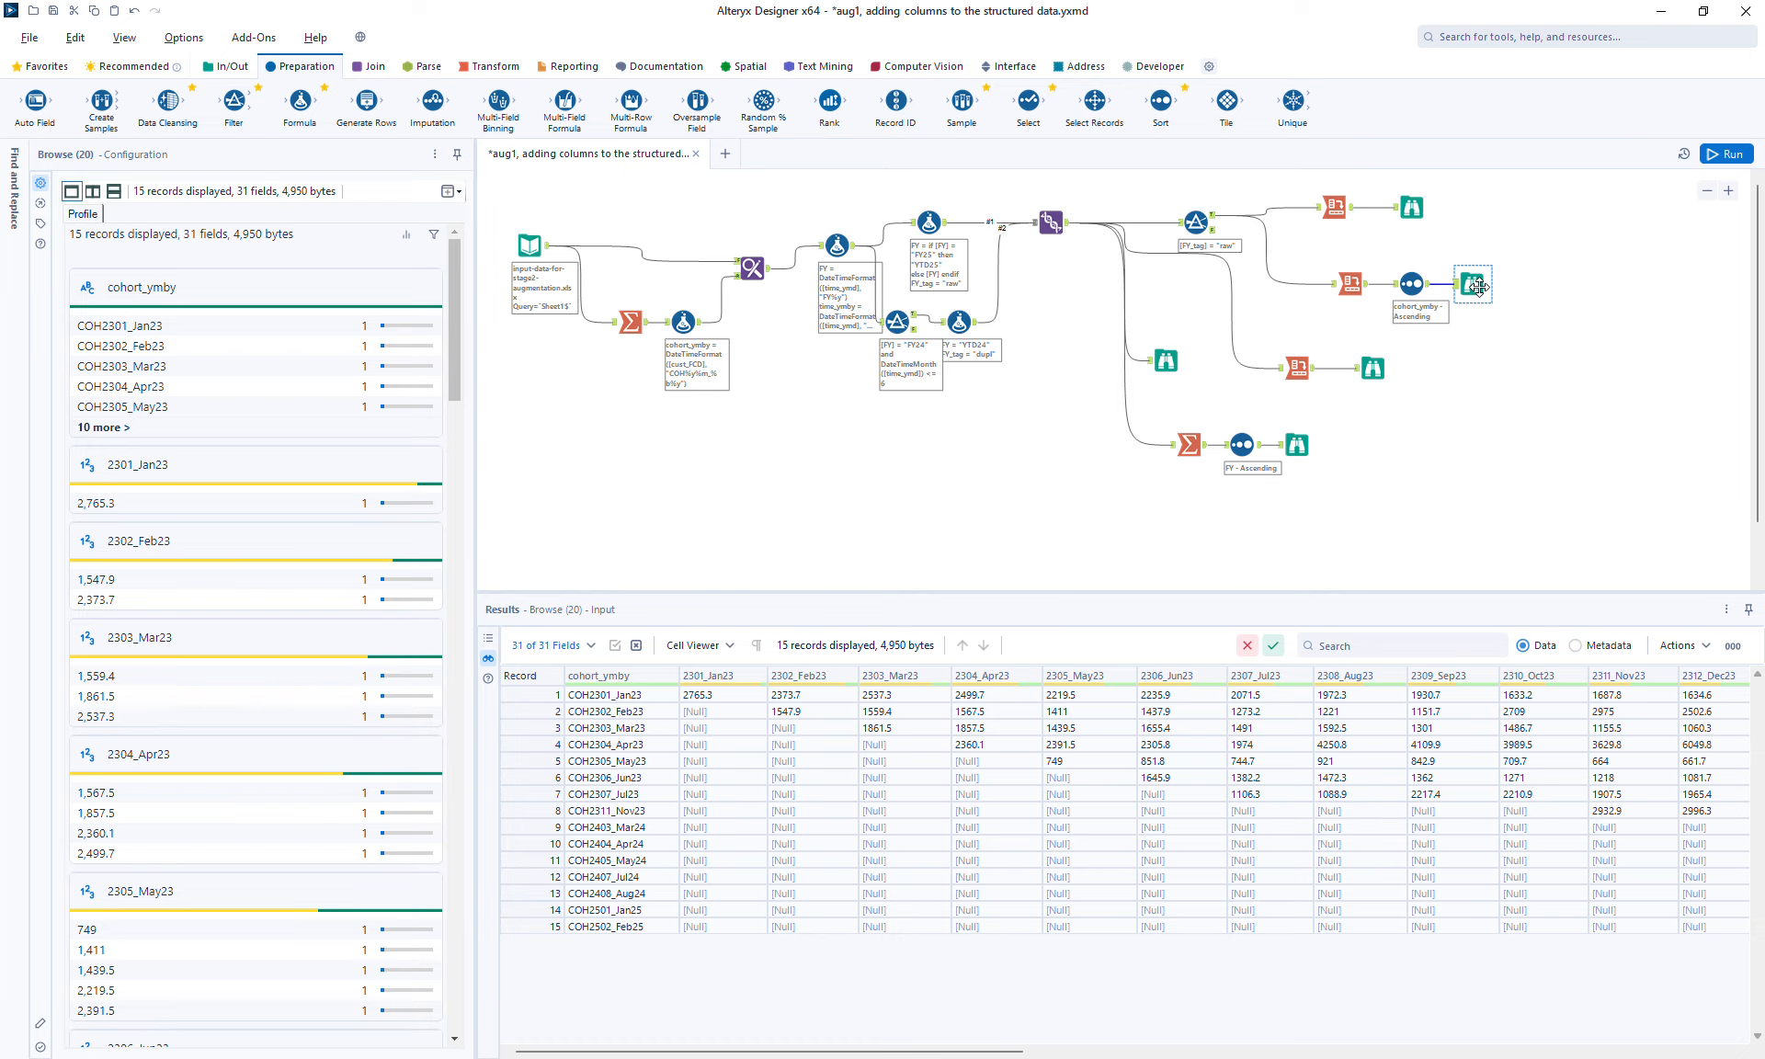
Shift all tools downstream of Find Replace to make room, and review the Find Replace and cust_FCD Summarize tools
{"action": "left_click_drag", "start_coordinate": [806, 183], "coordinate": [1553, 551]}
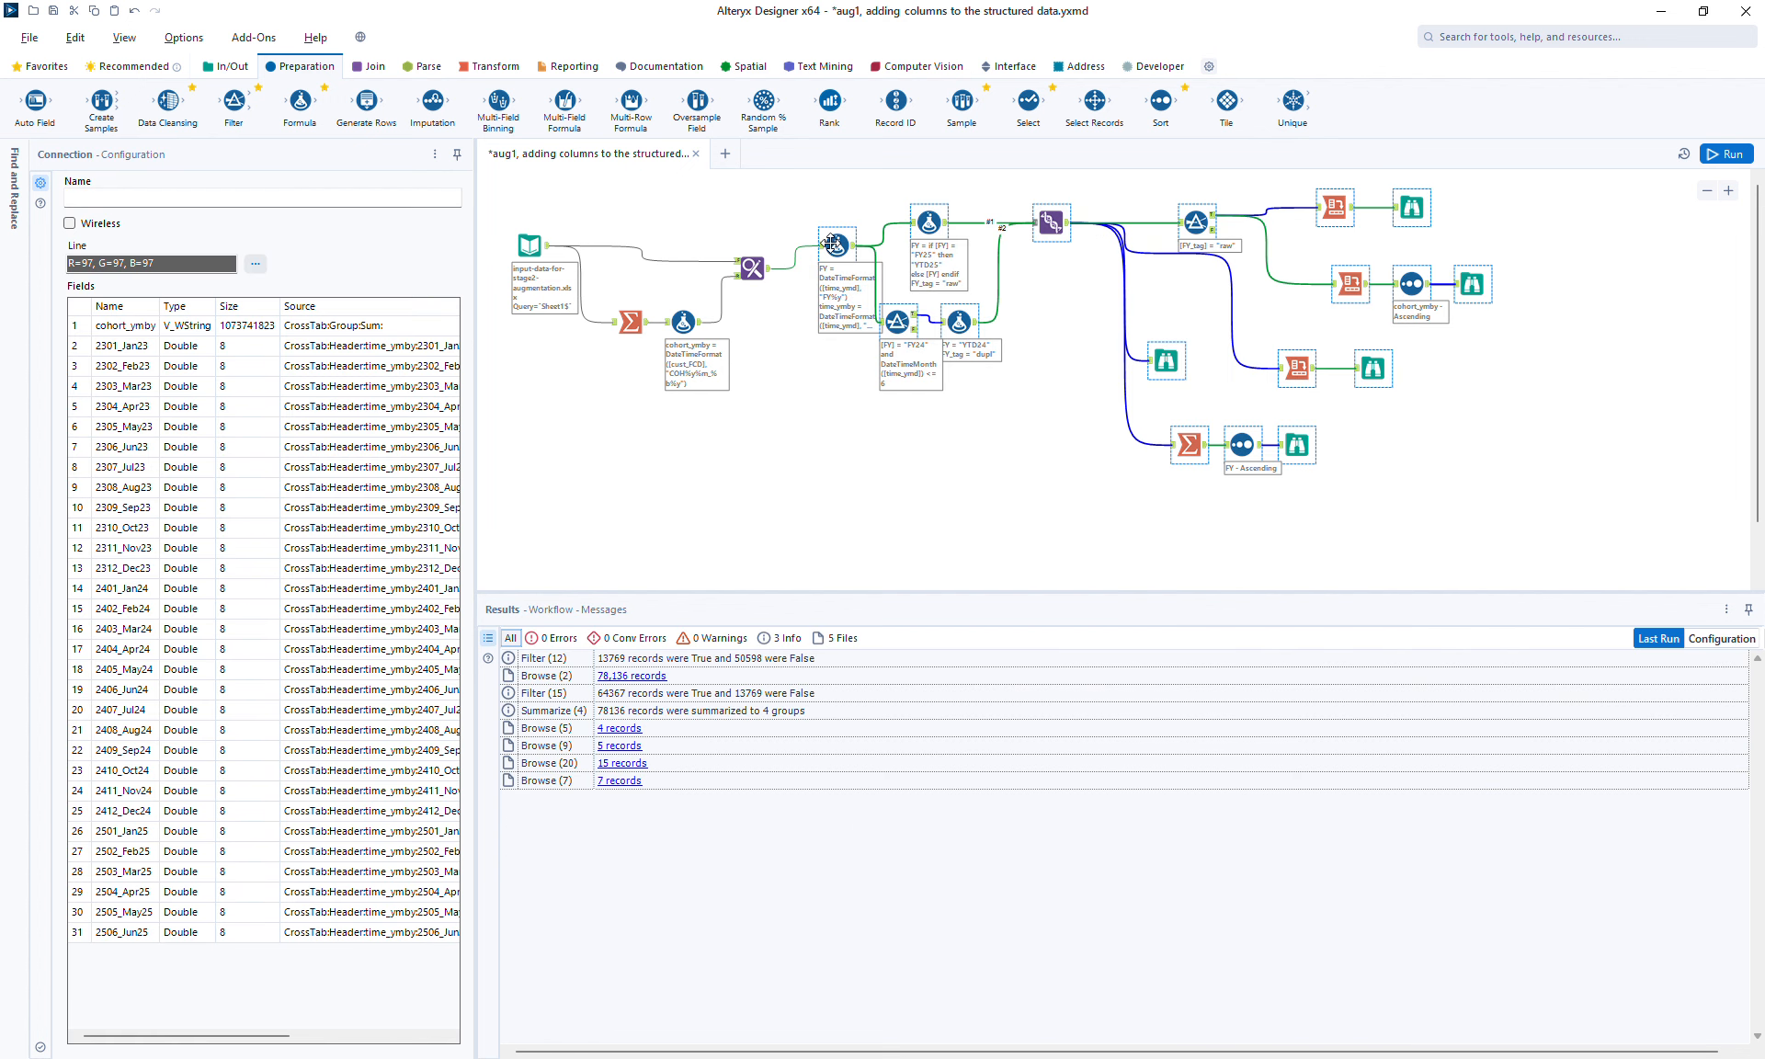
{"action": "left_click_drag", "start_coordinate": [832, 243], "coordinate": [903, 251]}
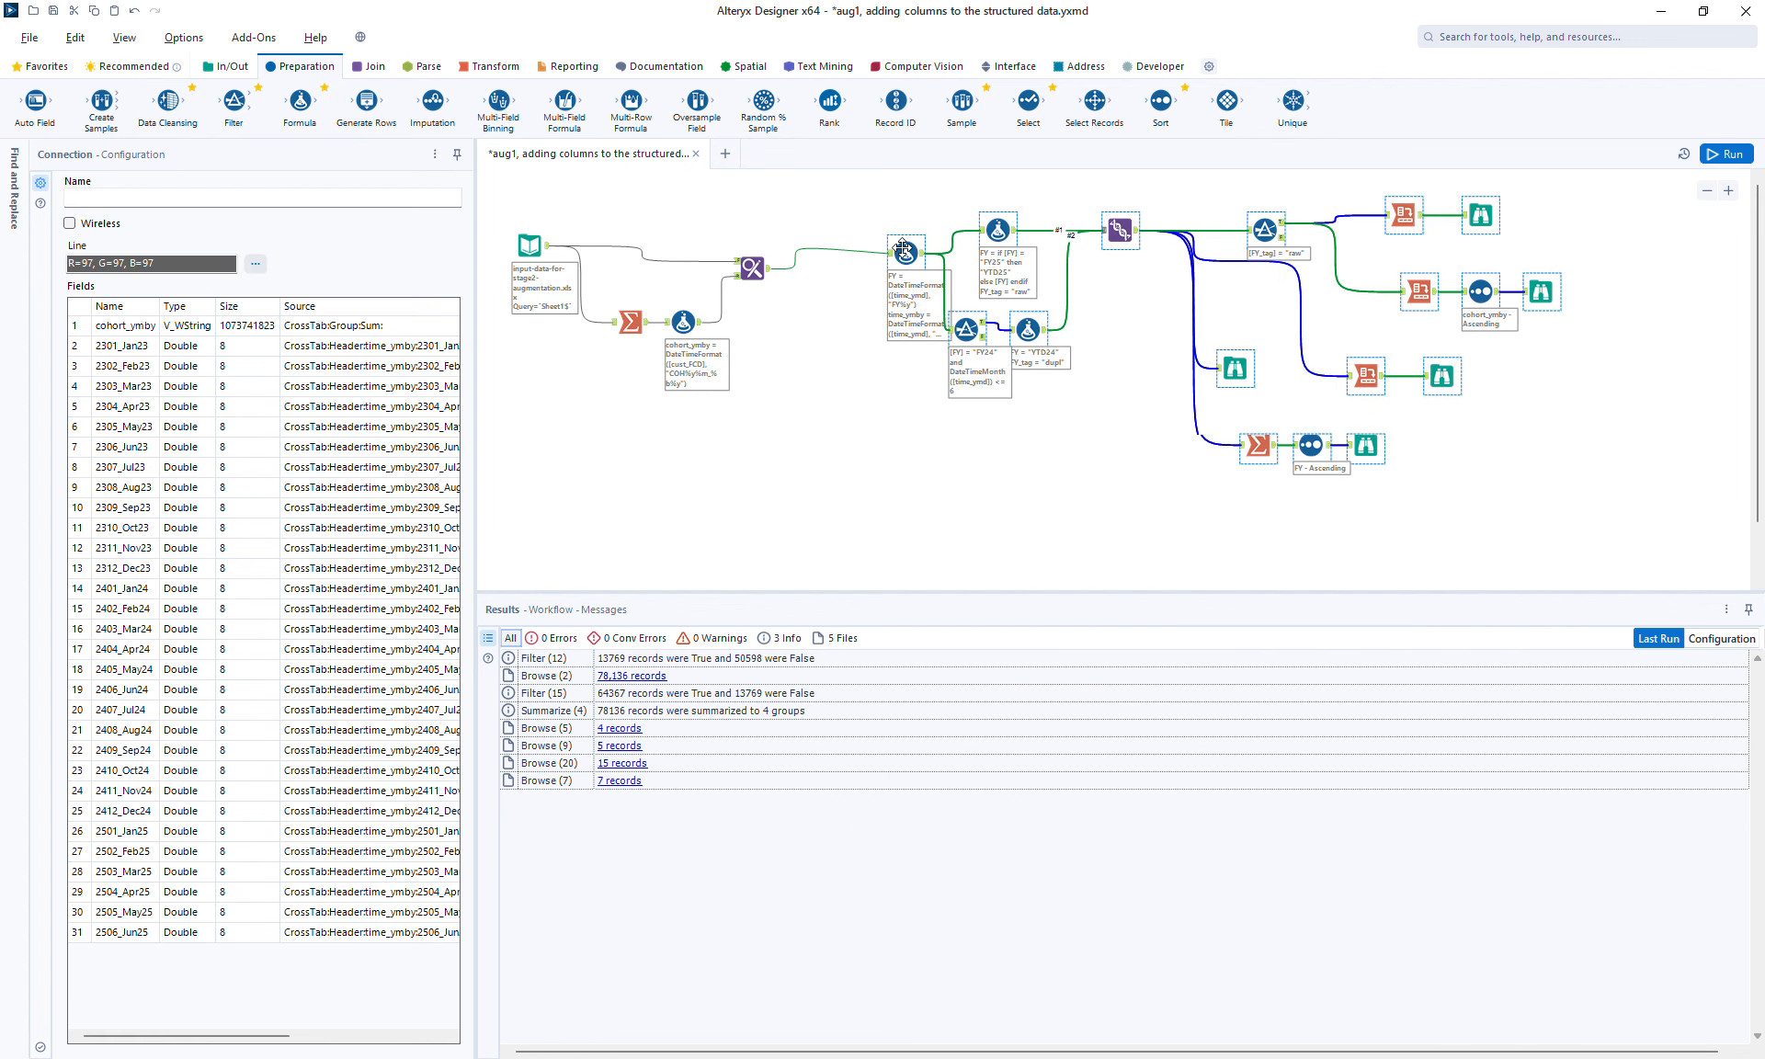
{"action": "left_click", "coordinate": [759, 271]}
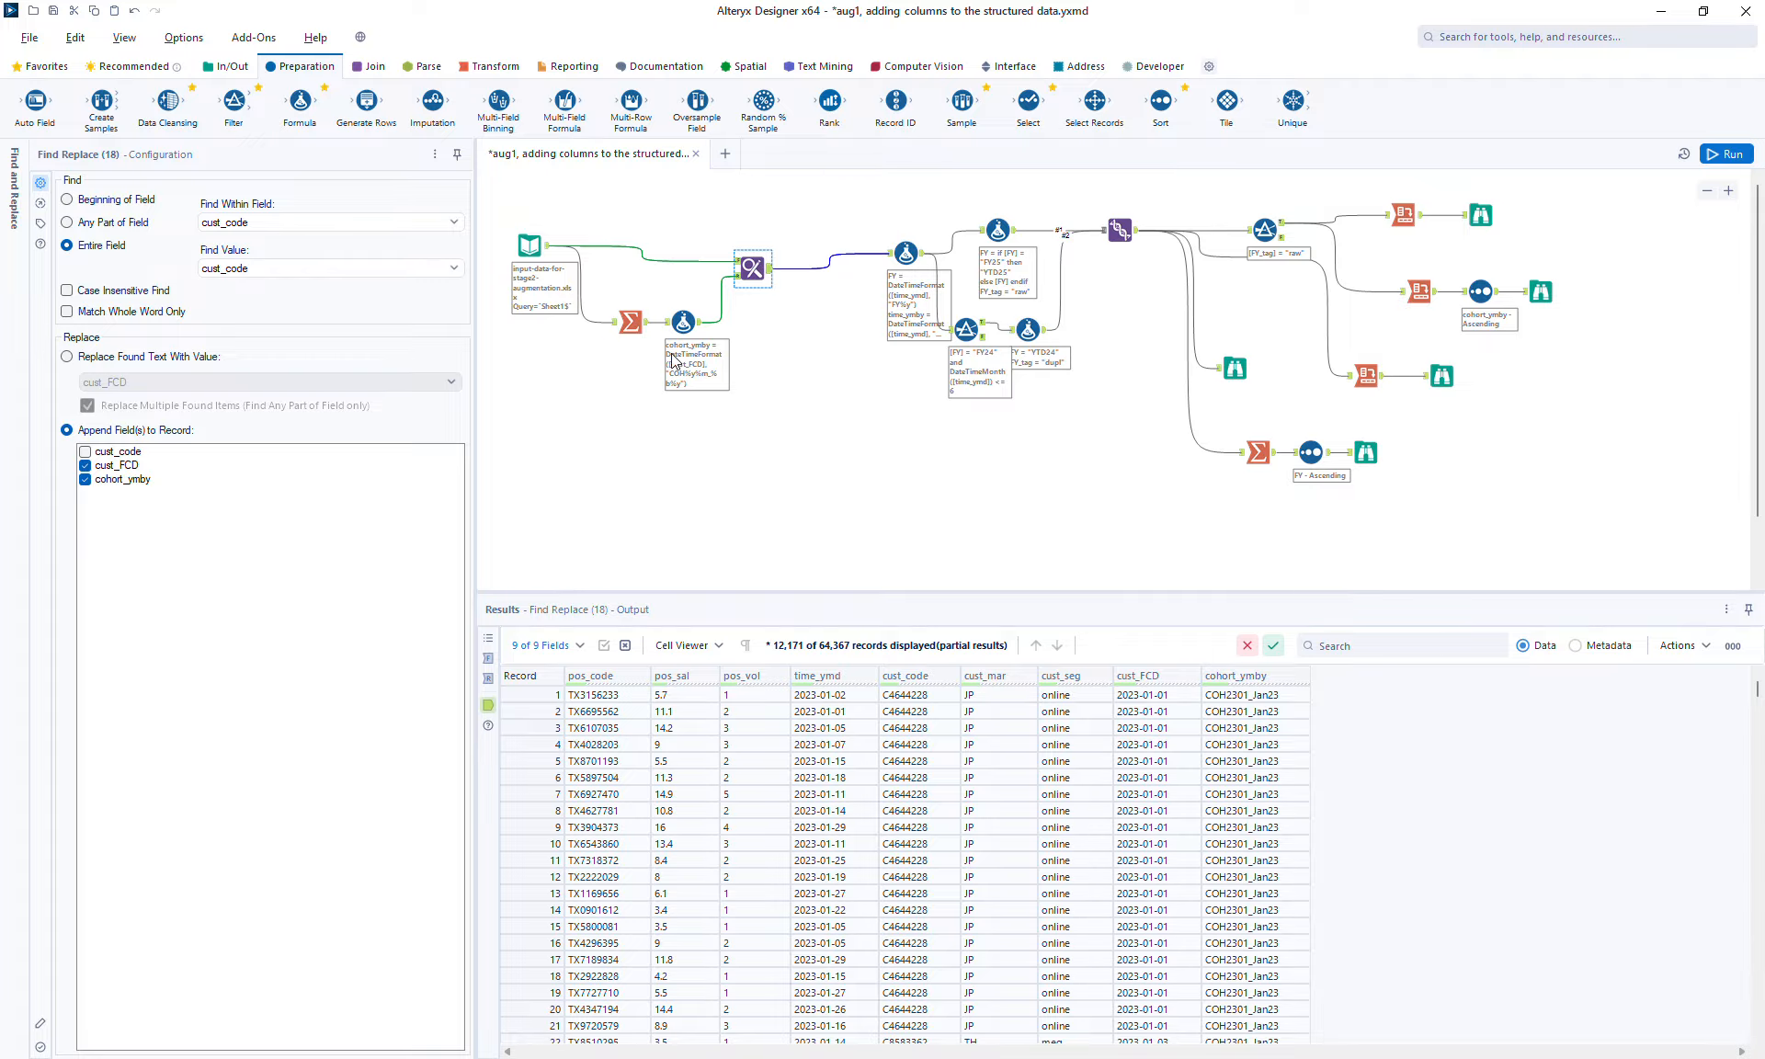
{"action": "left_click", "coordinate": [630, 324]}
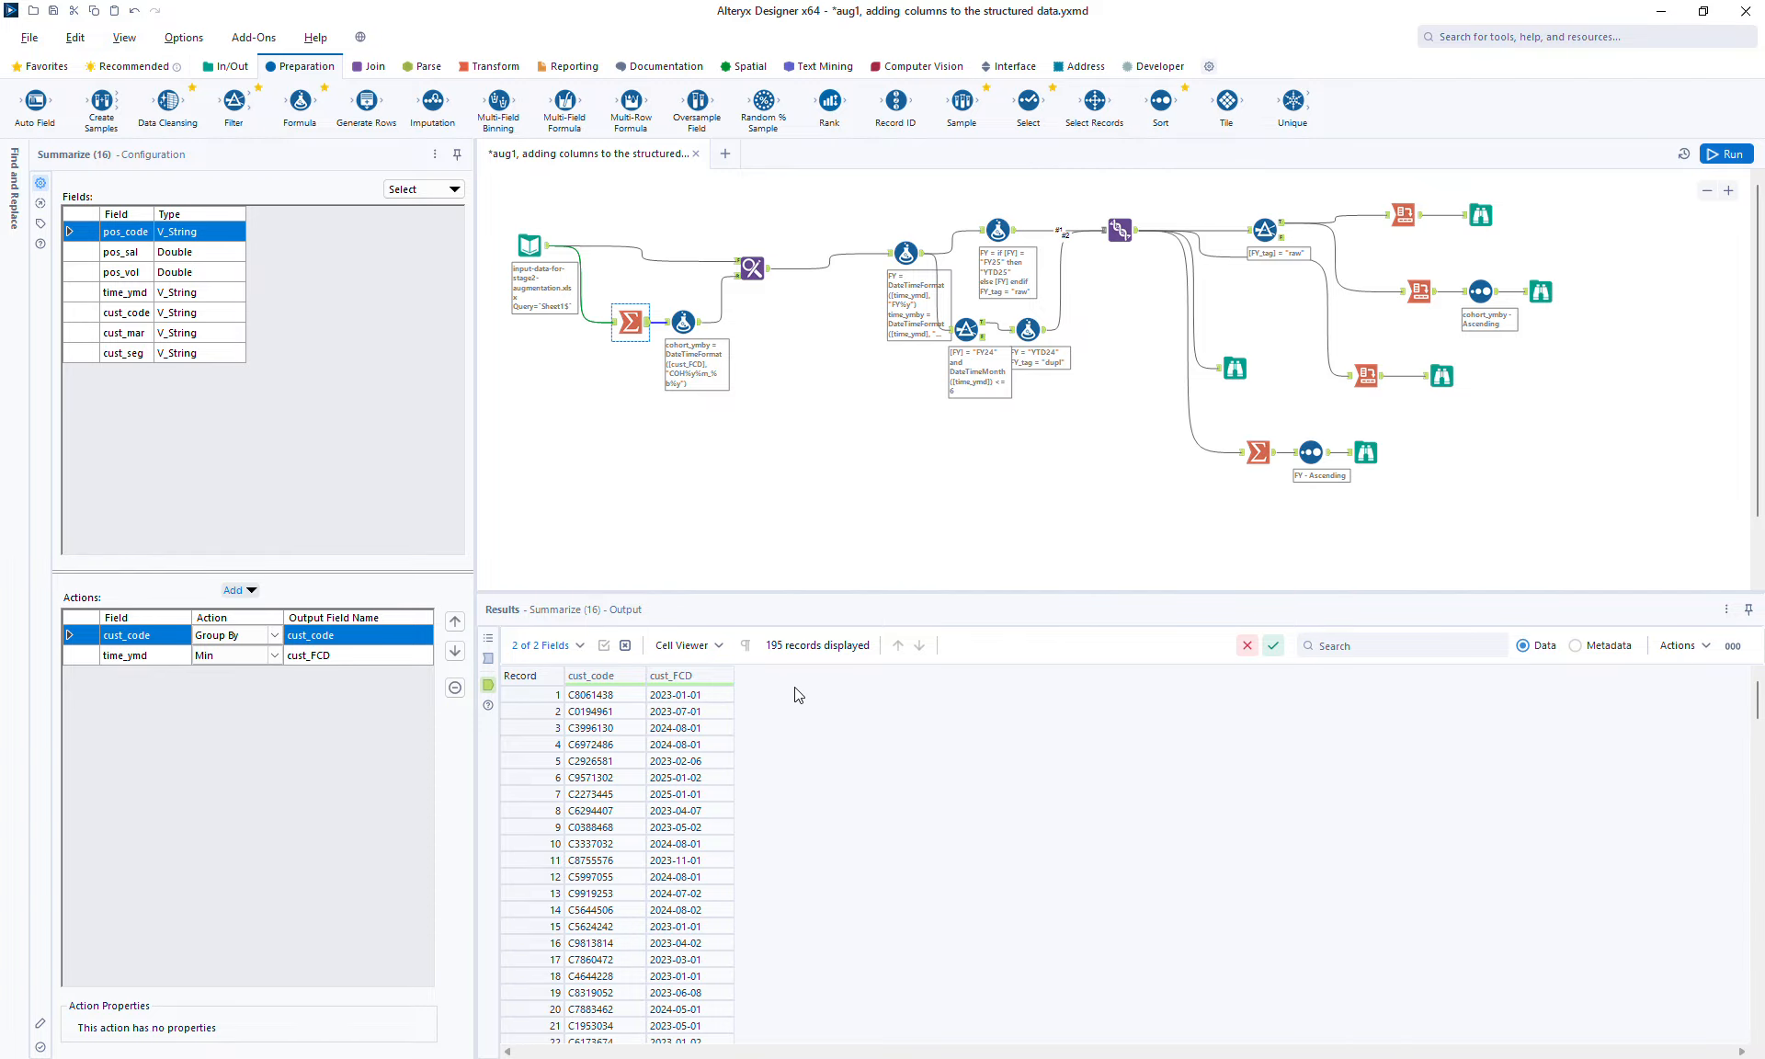
Add a second Summarize tool fed by Input Data below the existing one and group it by cust_code
{"action": "left_click", "coordinate": [477, 73]}
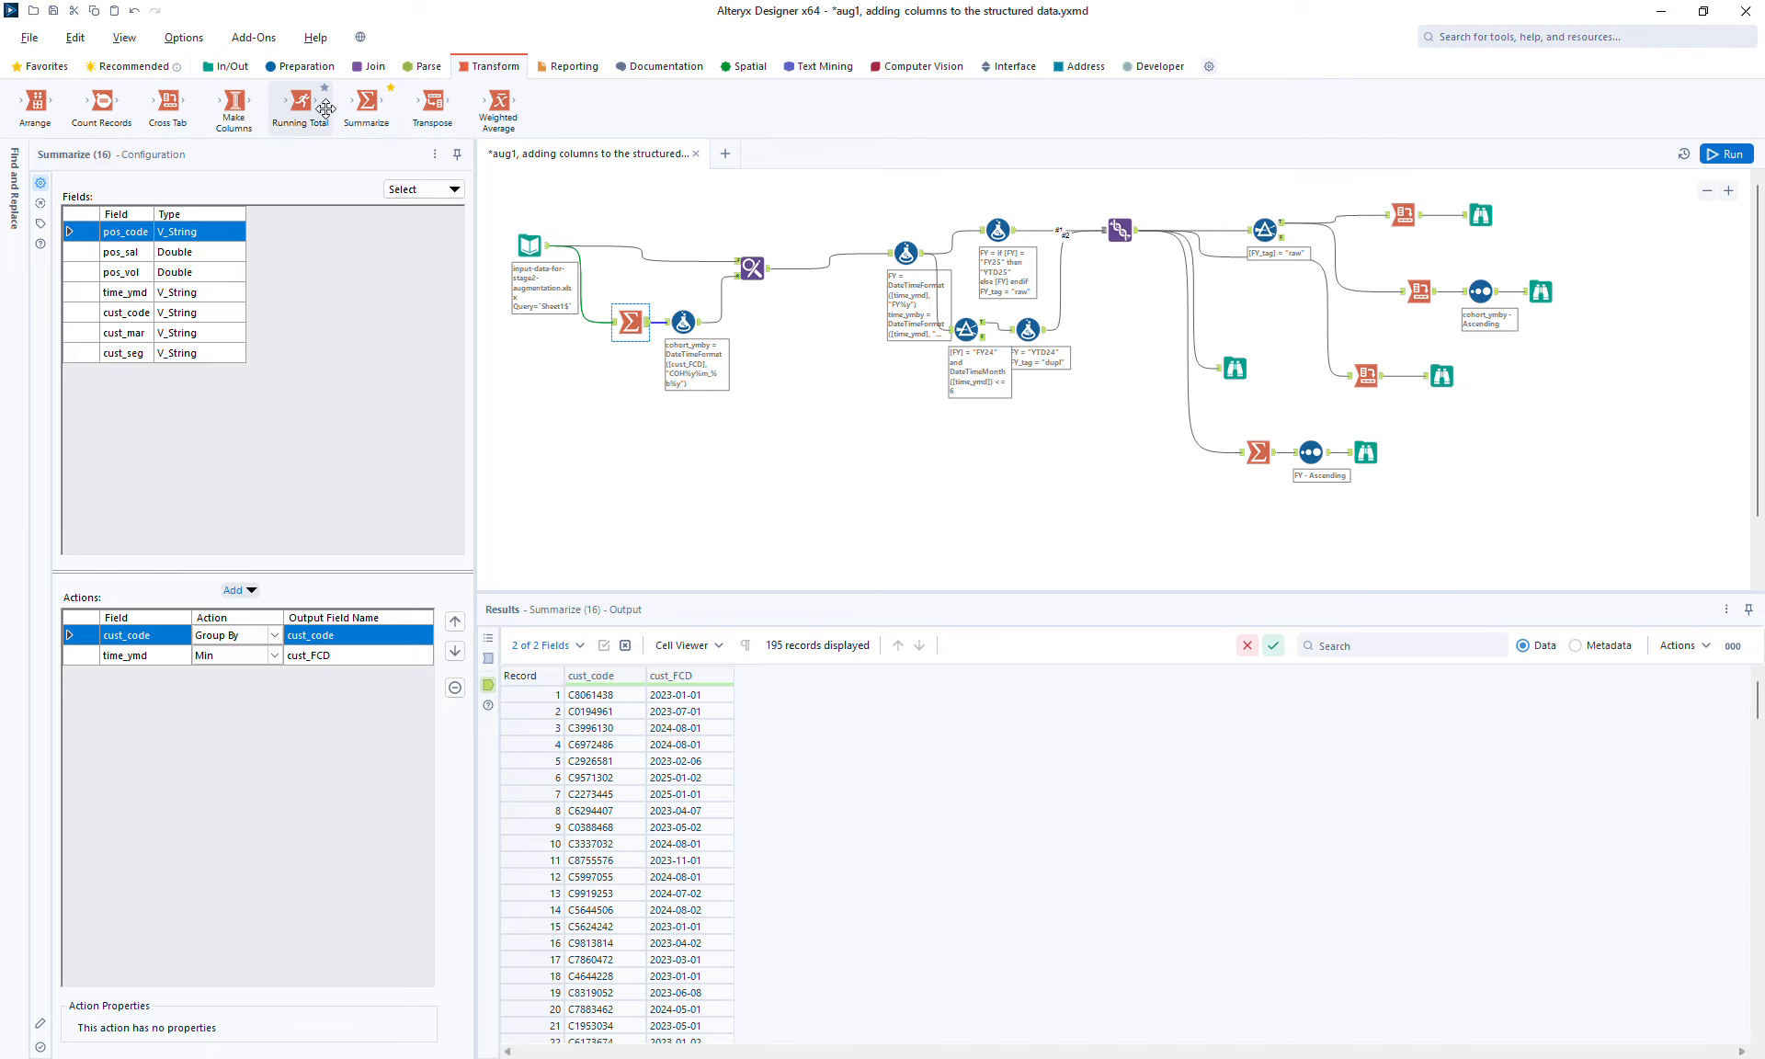
{"action": "left_click_drag", "start_coordinate": [367, 101], "coordinate": [638, 401]}
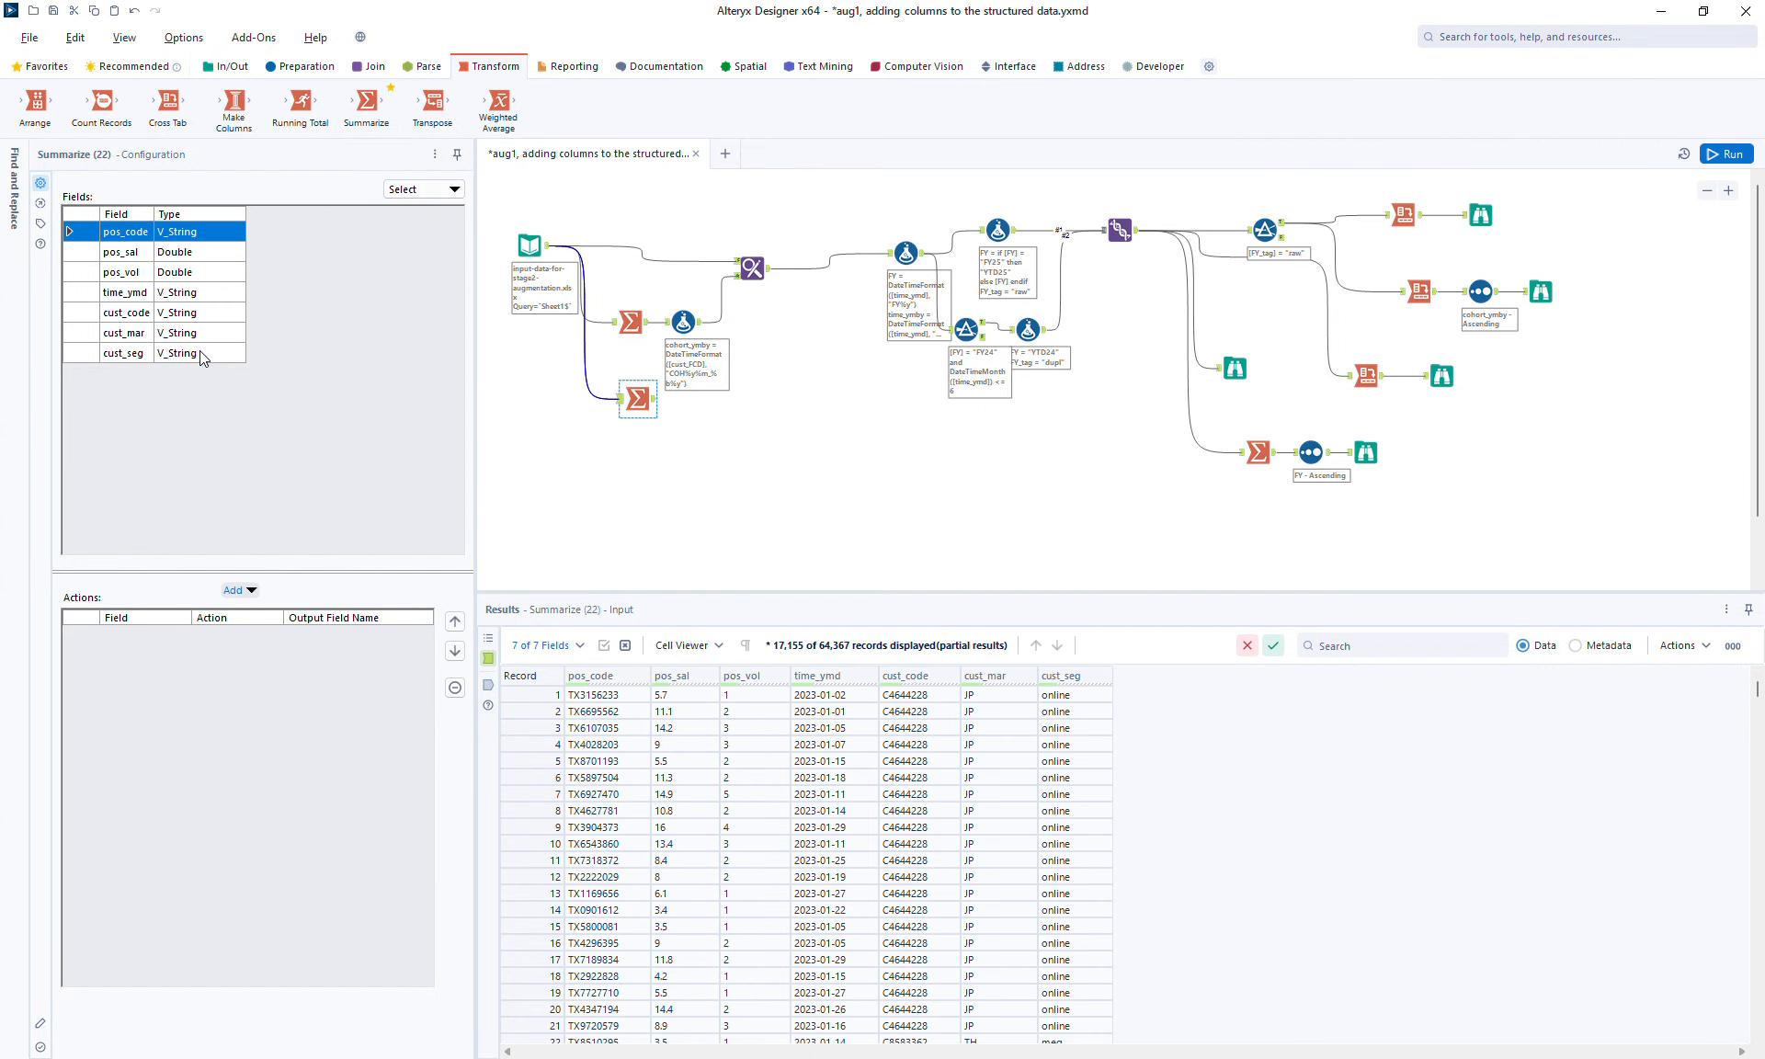
{"action": "left_click", "coordinate": [133, 314]}
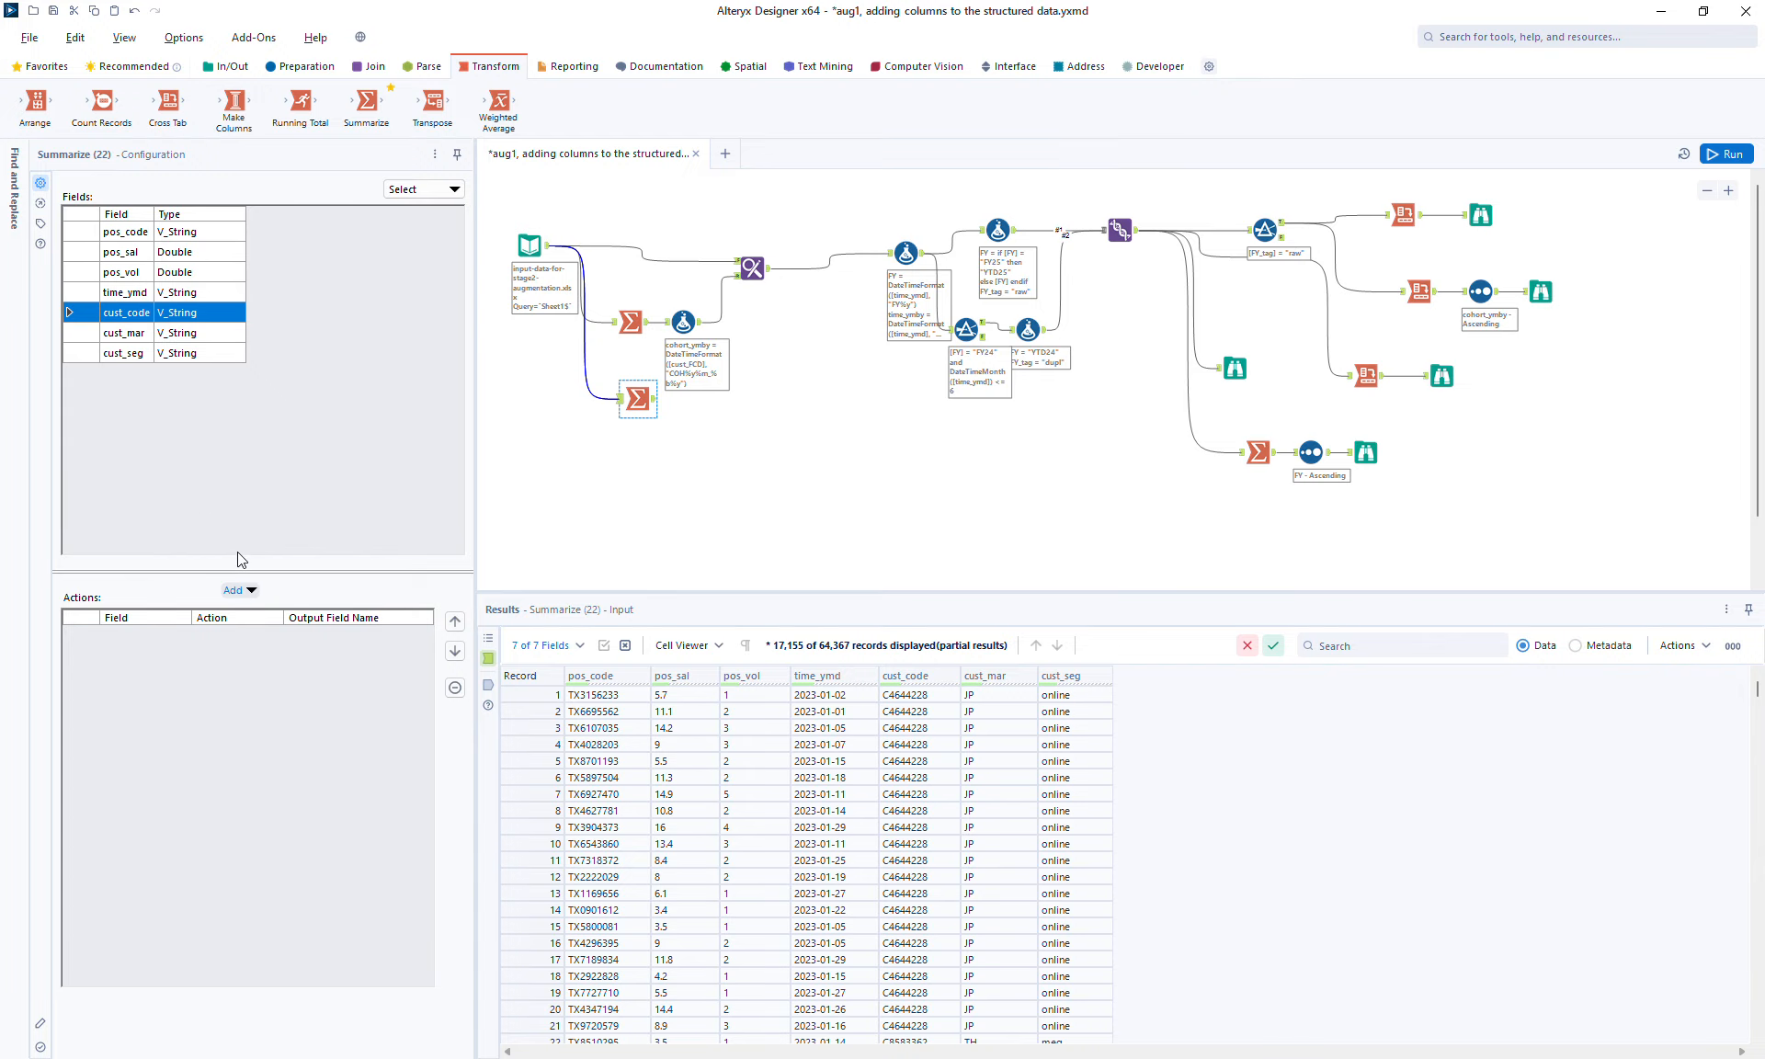
{"action": "left_click", "coordinate": [241, 590]}
{"action": "left_click", "coordinate": [277, 611]}
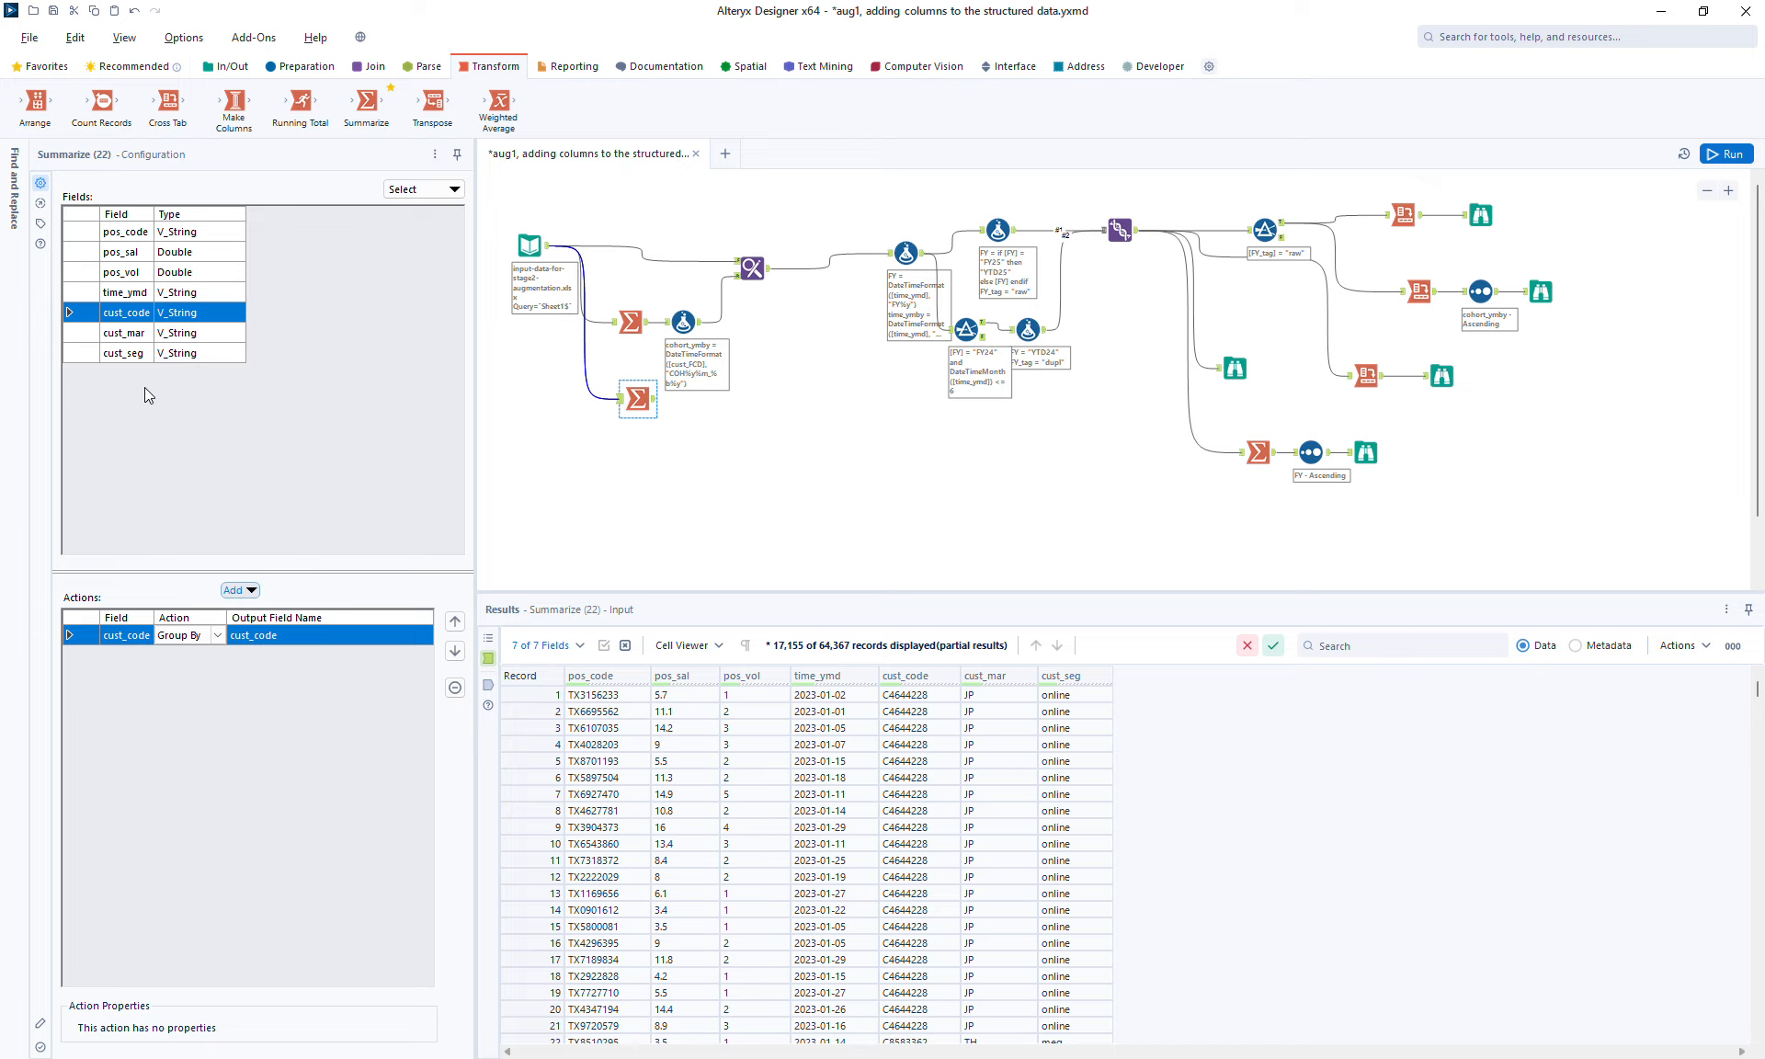
Add a Sum of pos_sal to the new Summarize tool with the output field name cust_LTV
{"action": "left_click", "coordinate": [134, 254]}
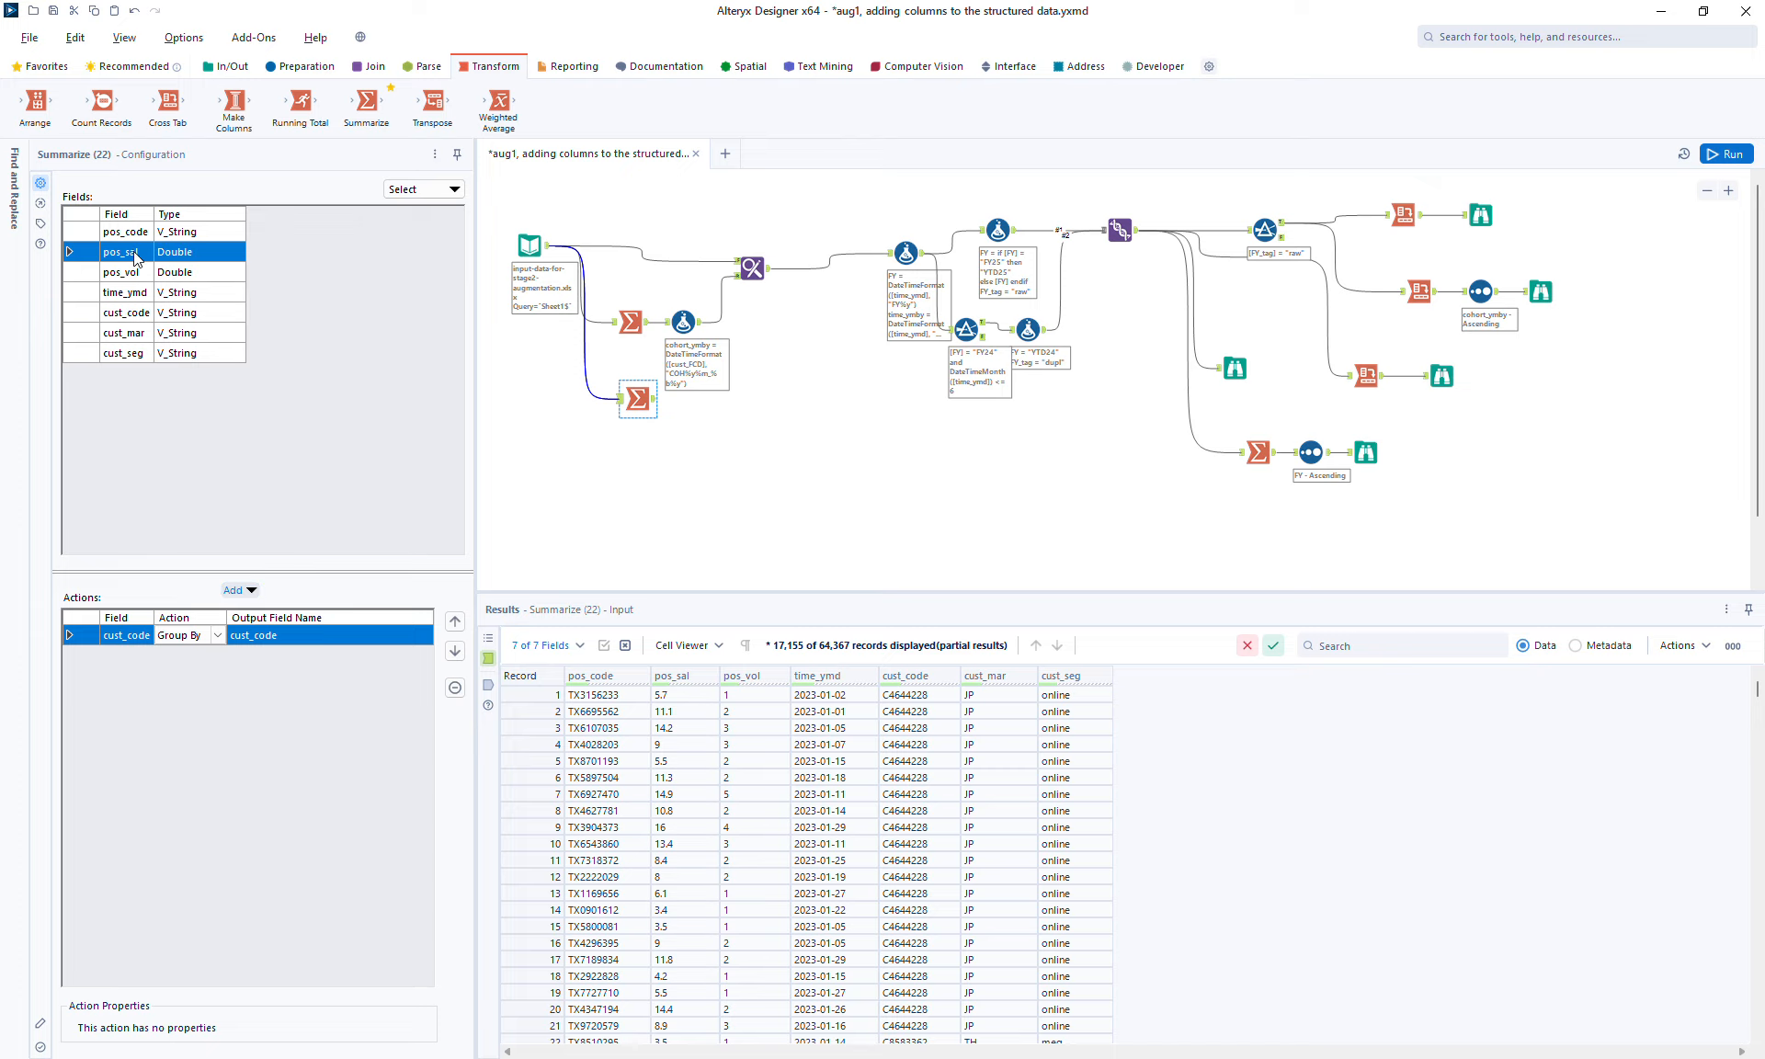
{"action": "left_click", "coordinate": [250, 593]}
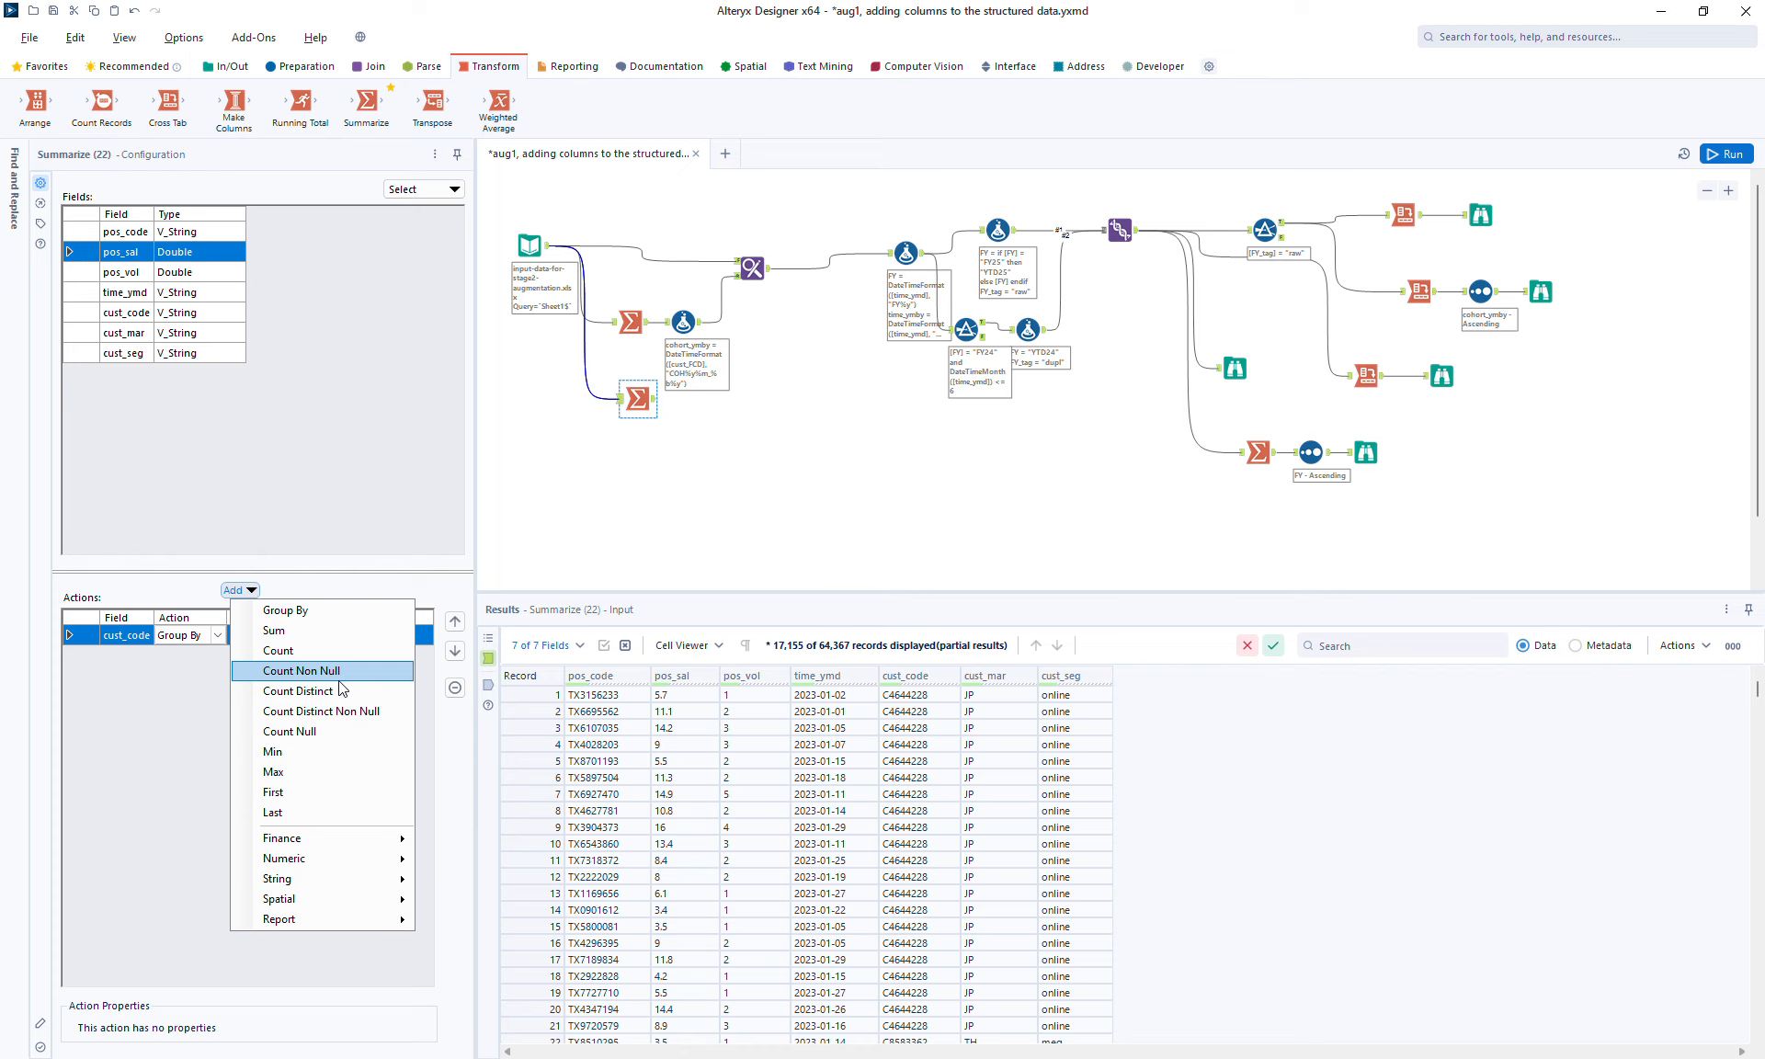
{"action": "left_click", "coordinate": [320, 633]}
{"action": "left_click", "coordinate": [320, 651]}
{"action": "type", "text": "cust_LTV"}
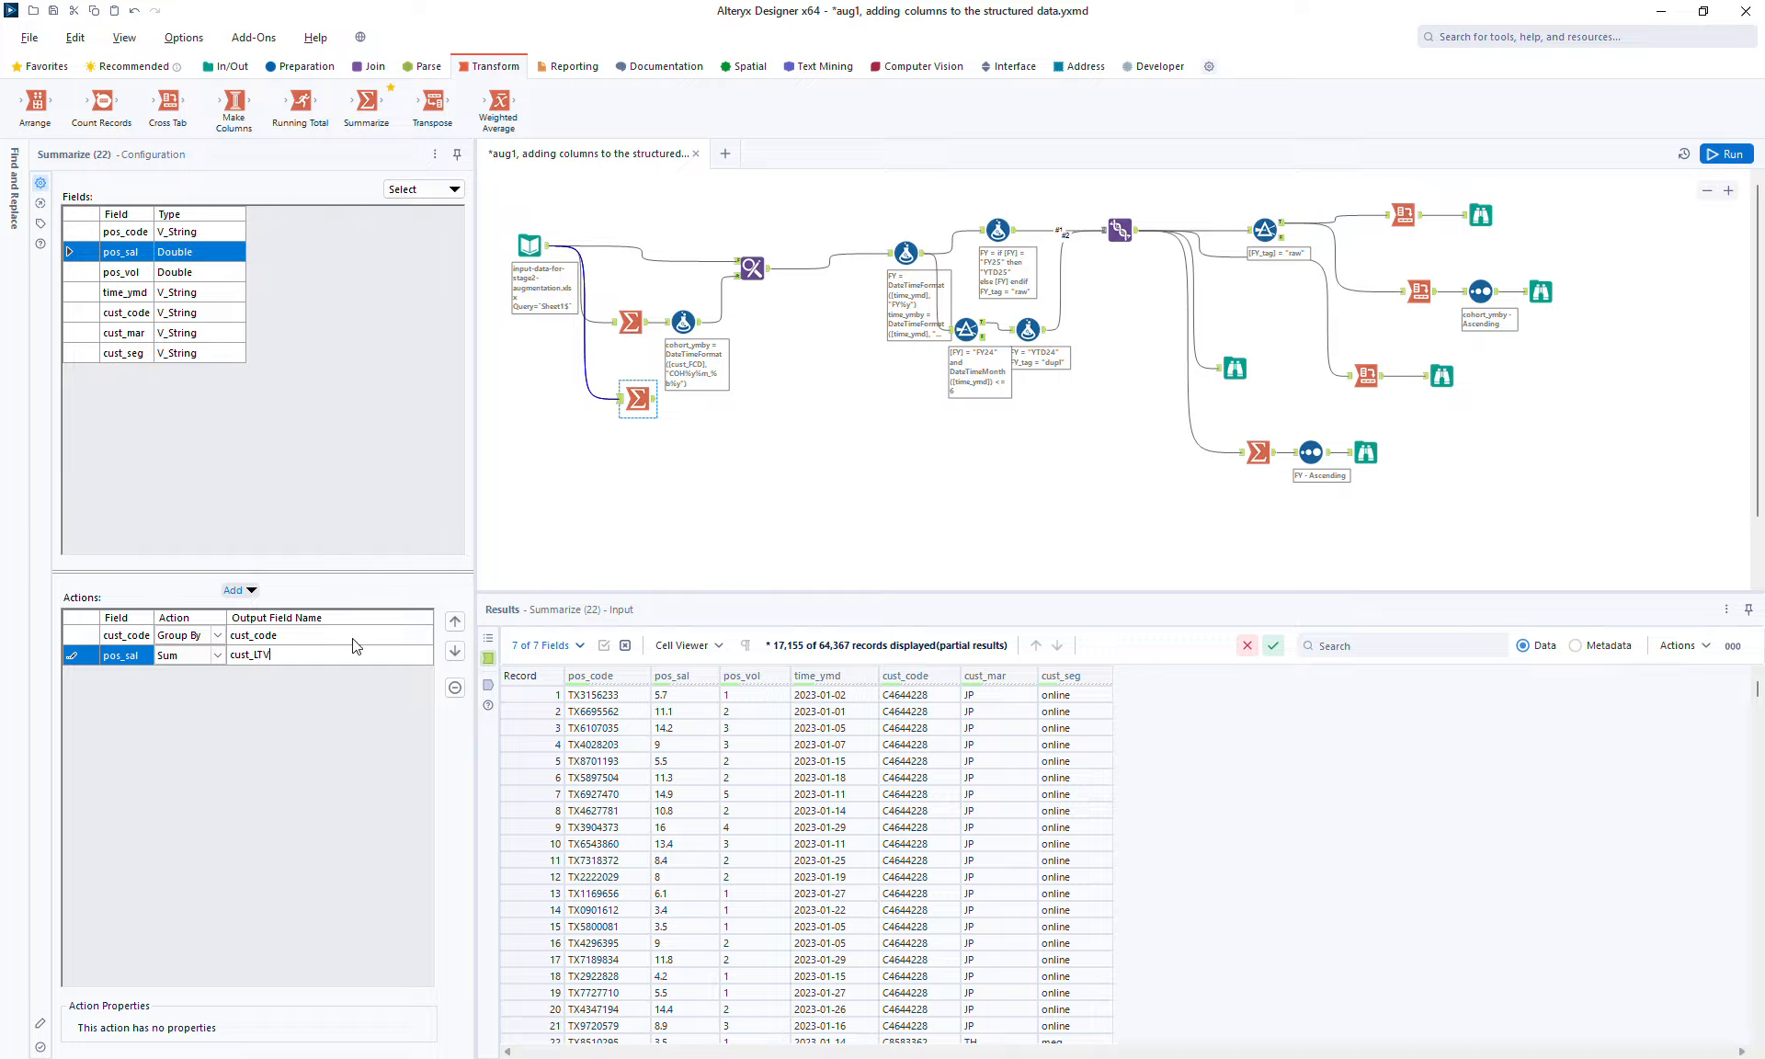
Add a Sort tool after the new Summarize and sort by cust_LTV in descending order
{"action": "left_click", "coordinate": [304, 67]}
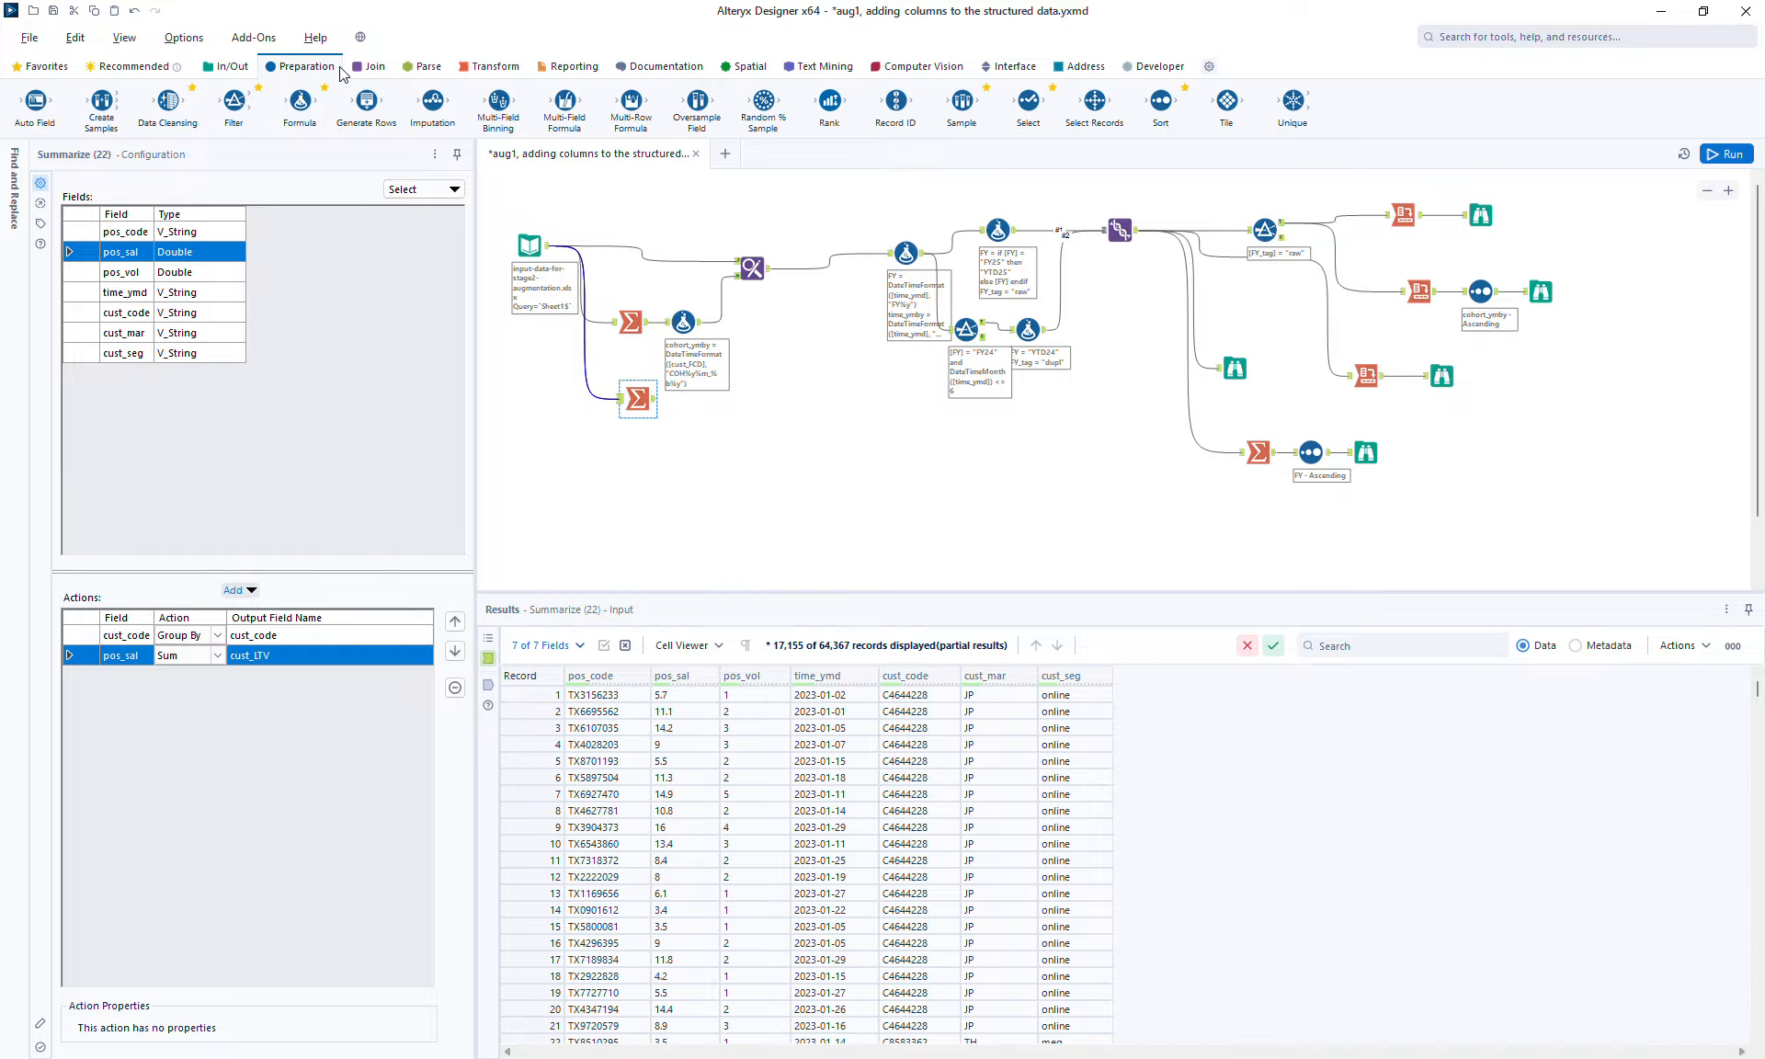
{"action": "left_click_drag", "start_coordinate": [1163, 99], "coordinate": [697, 401]}
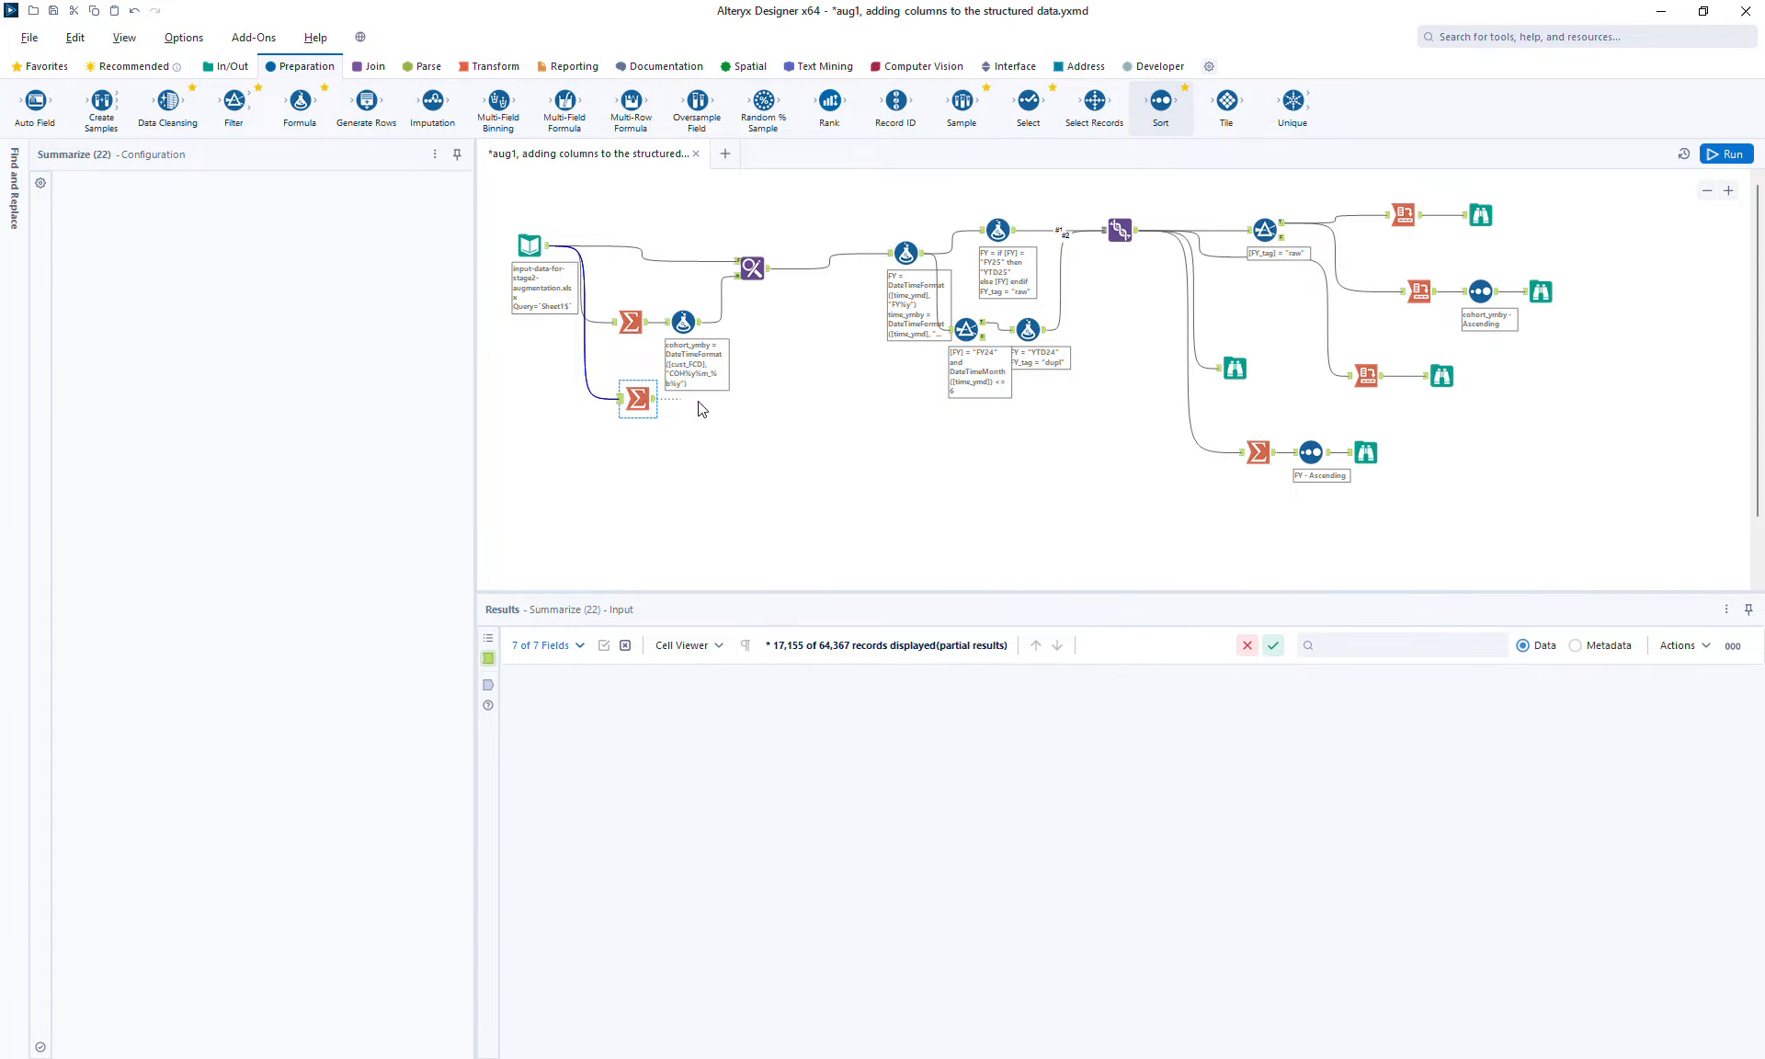
{"action": "left_click", "coordinate": [161, 287]}
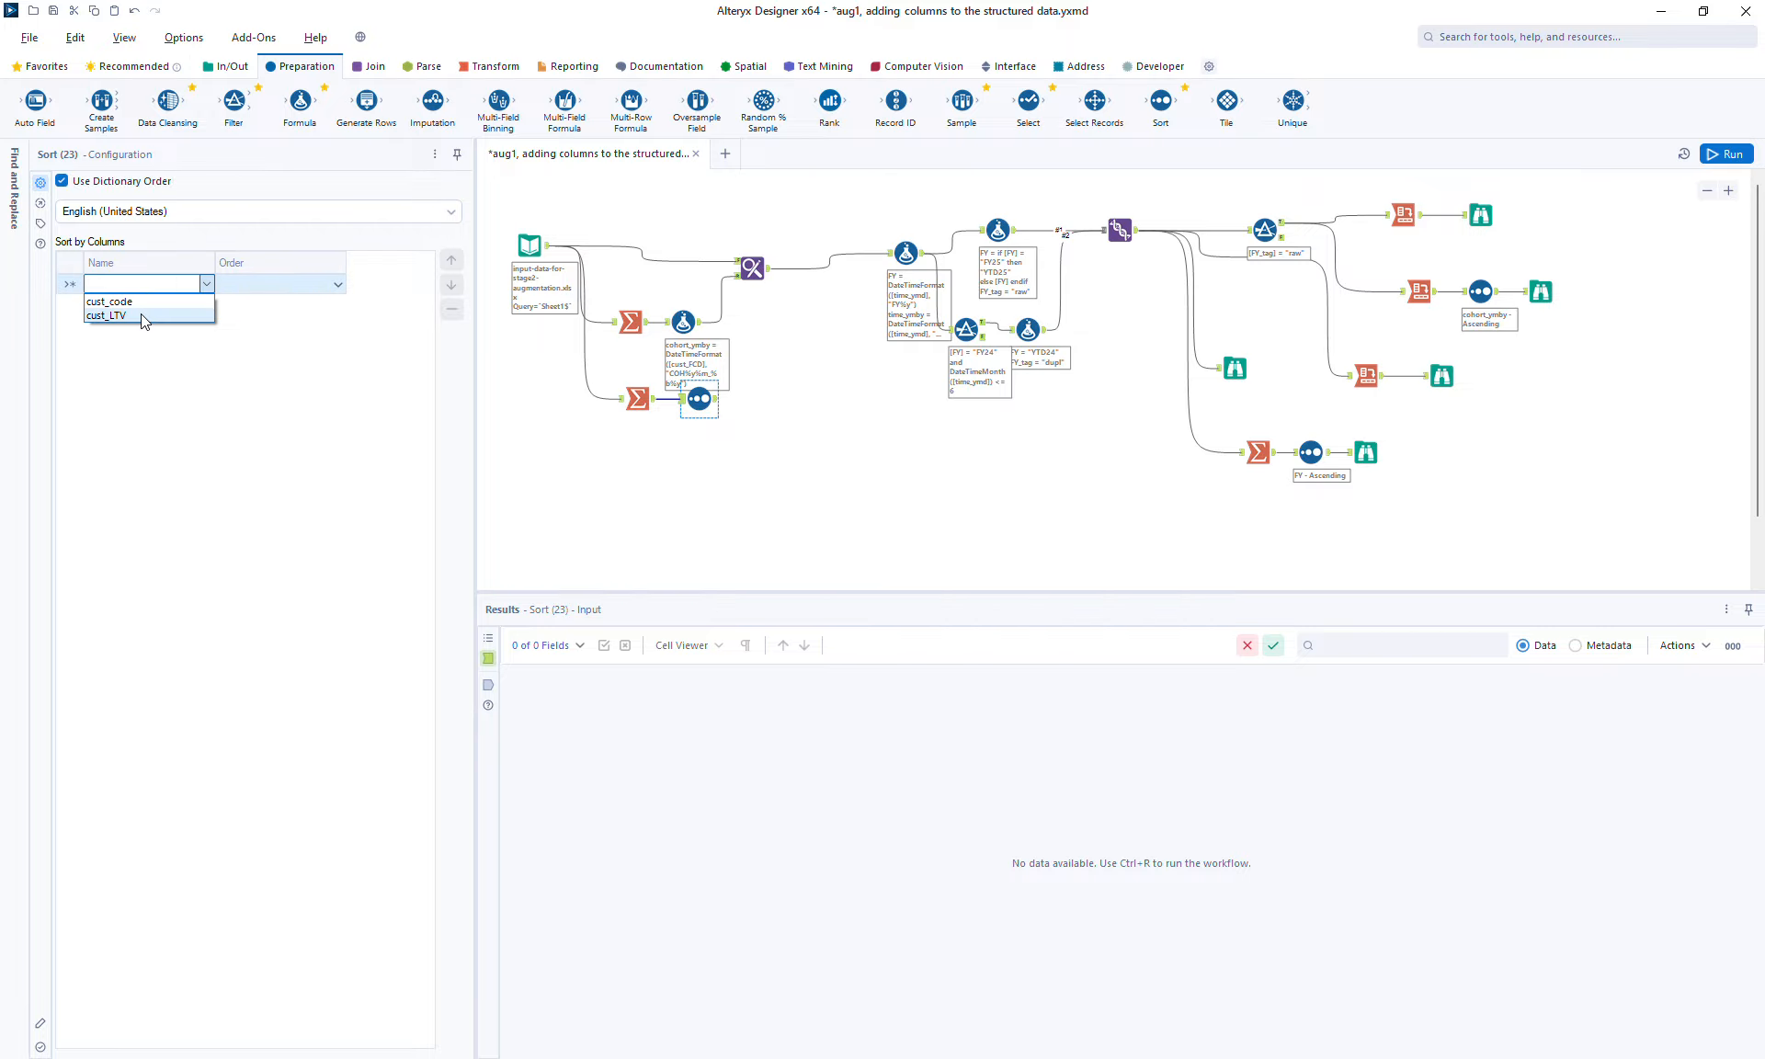
{"action": "left_click", "coordinate": [140, 312]}
{"action": "left_click", "coordinate": [264, 287]}
{"action": "left_click", "coordinate": [255, 318]}
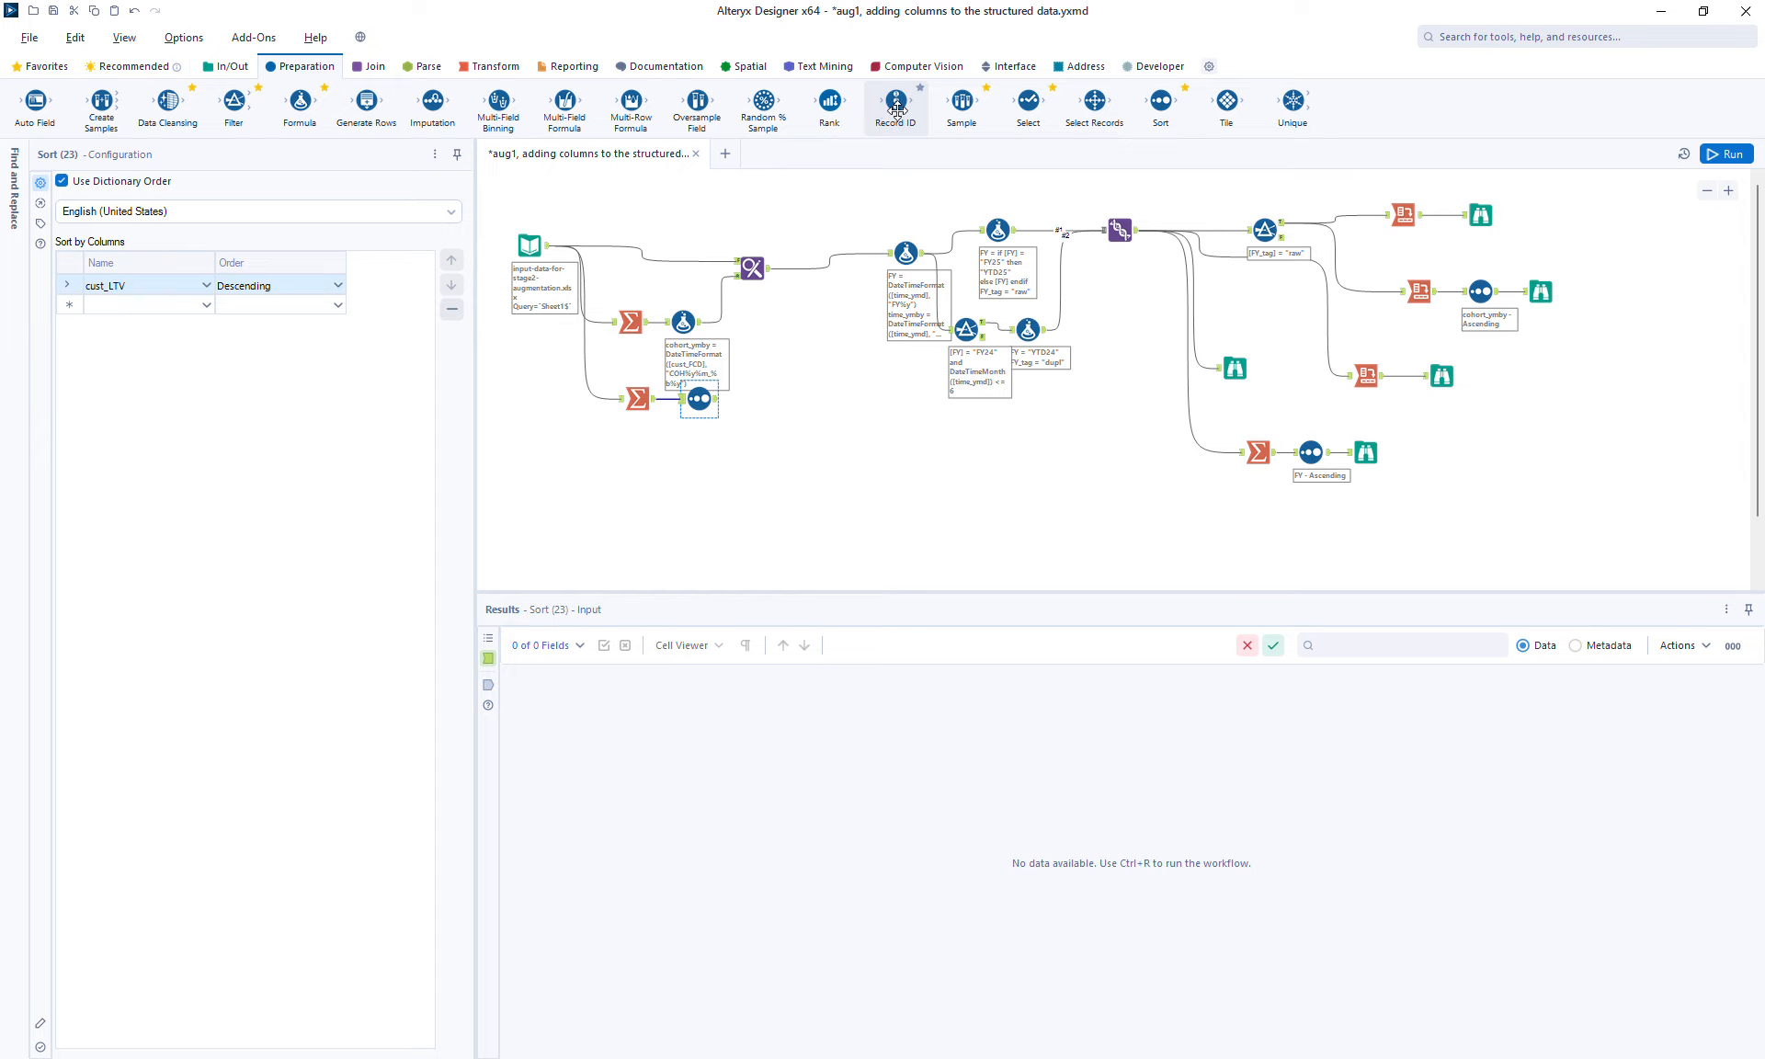
Add a Multi-Row Formula tool after the cust_LTV Sort and name its new field rank
{"action": "left_click_drag", "start_coordinate": [631, 103], "coordinate": [759, 397]}
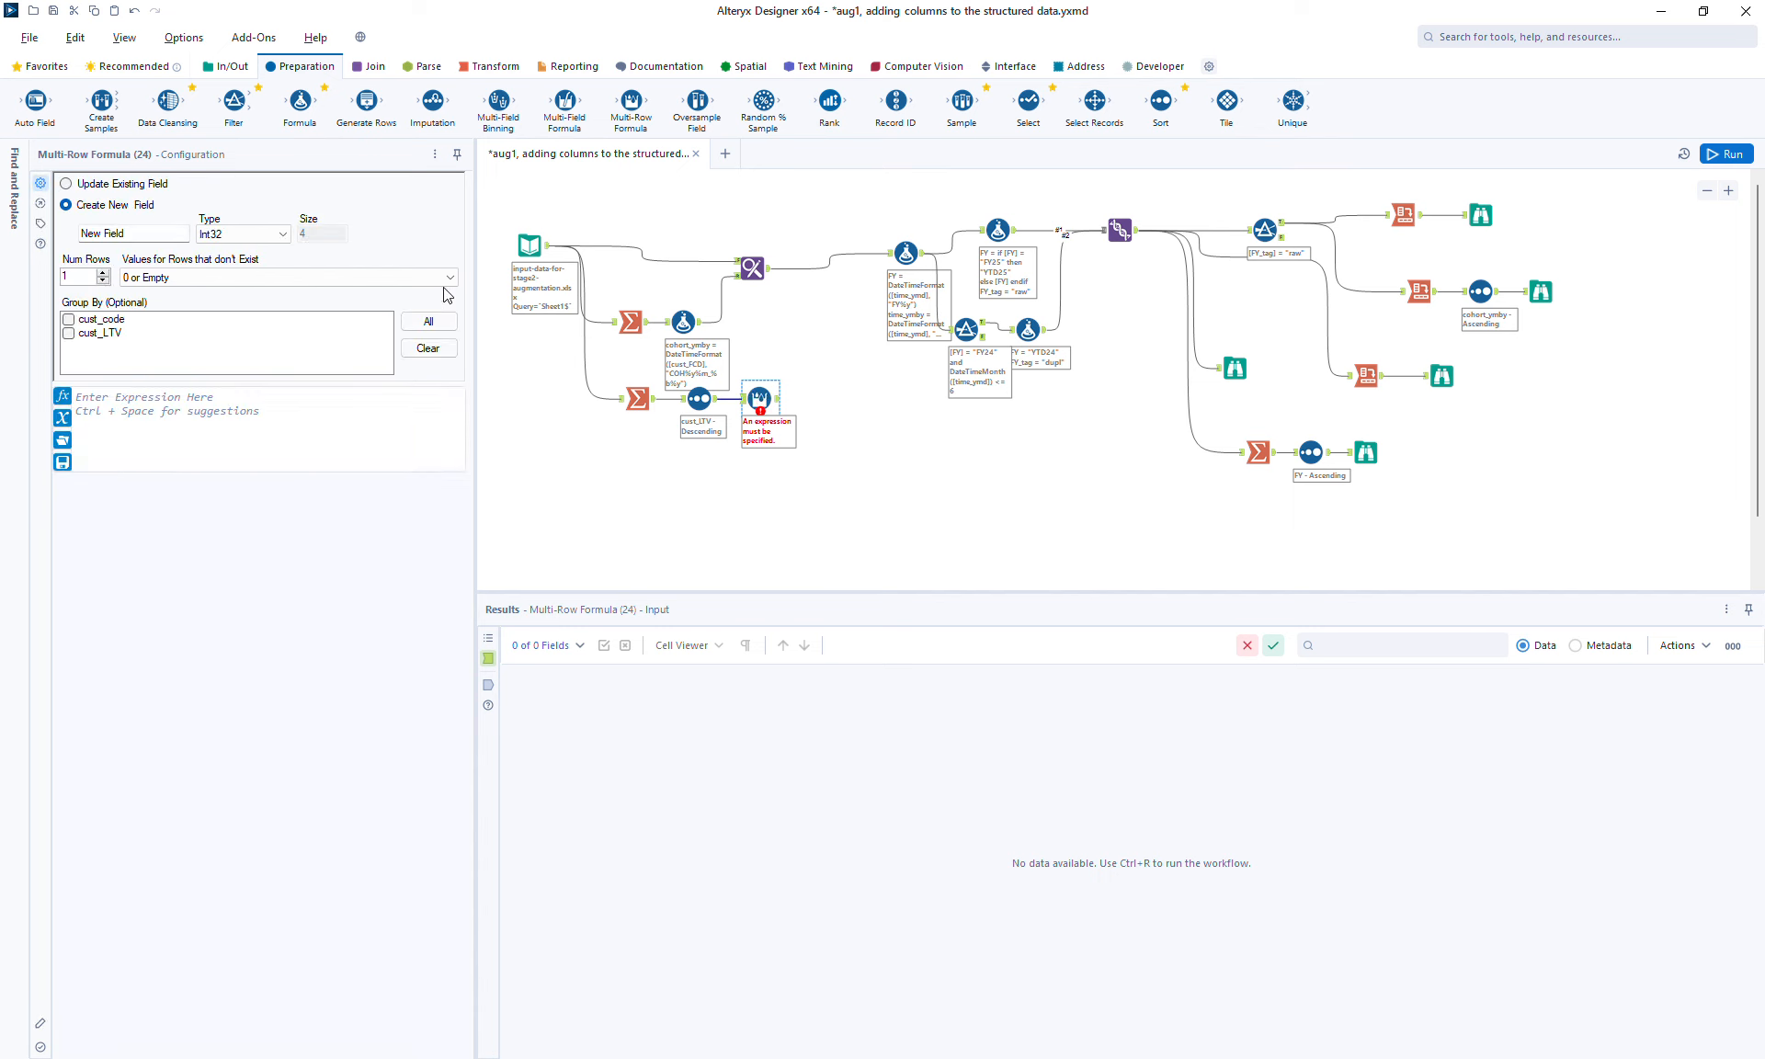
{"action": "left_click", "coordinate": [168, 236]}
{"action": "type", "text": "rank"}
Set the Multi-Row Formula expression for rank to [Row-1:rank] + 1
{"action": "left_click", "coordinate": [92, 396]}
{"action": "type", "text": "[R"}
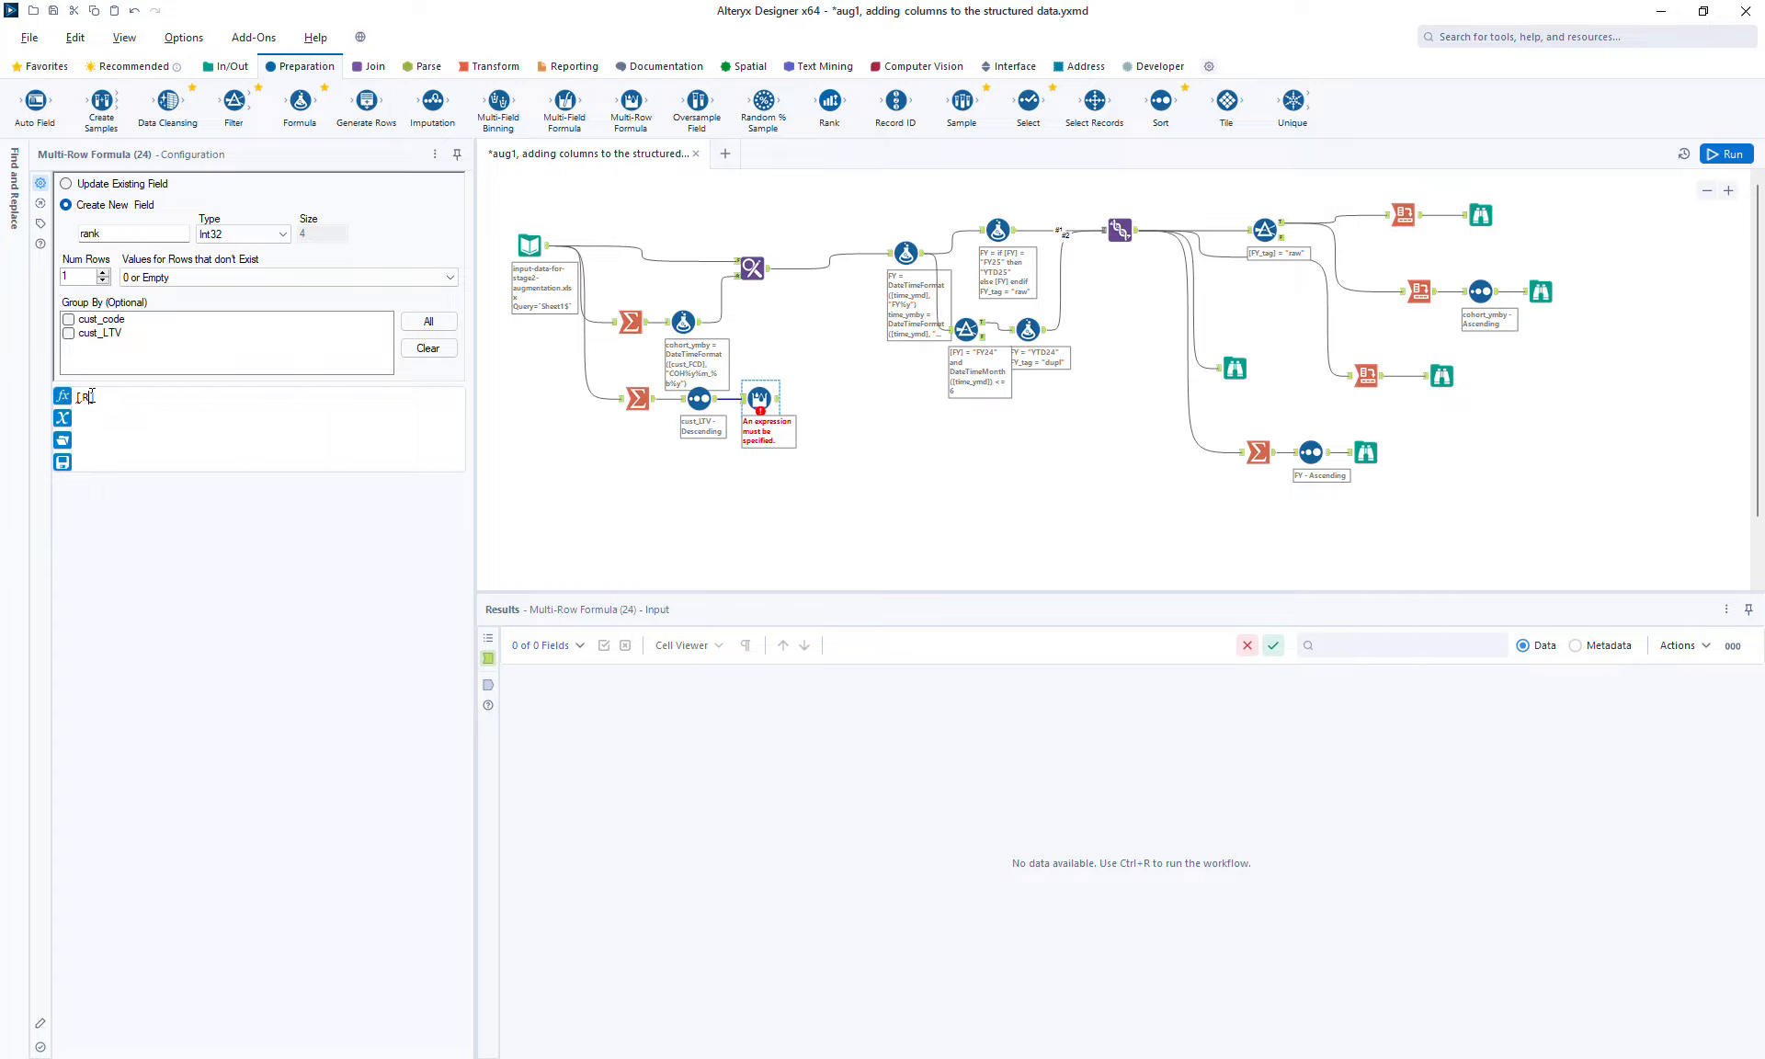
{"action": "type", "text": "ow-1:"}
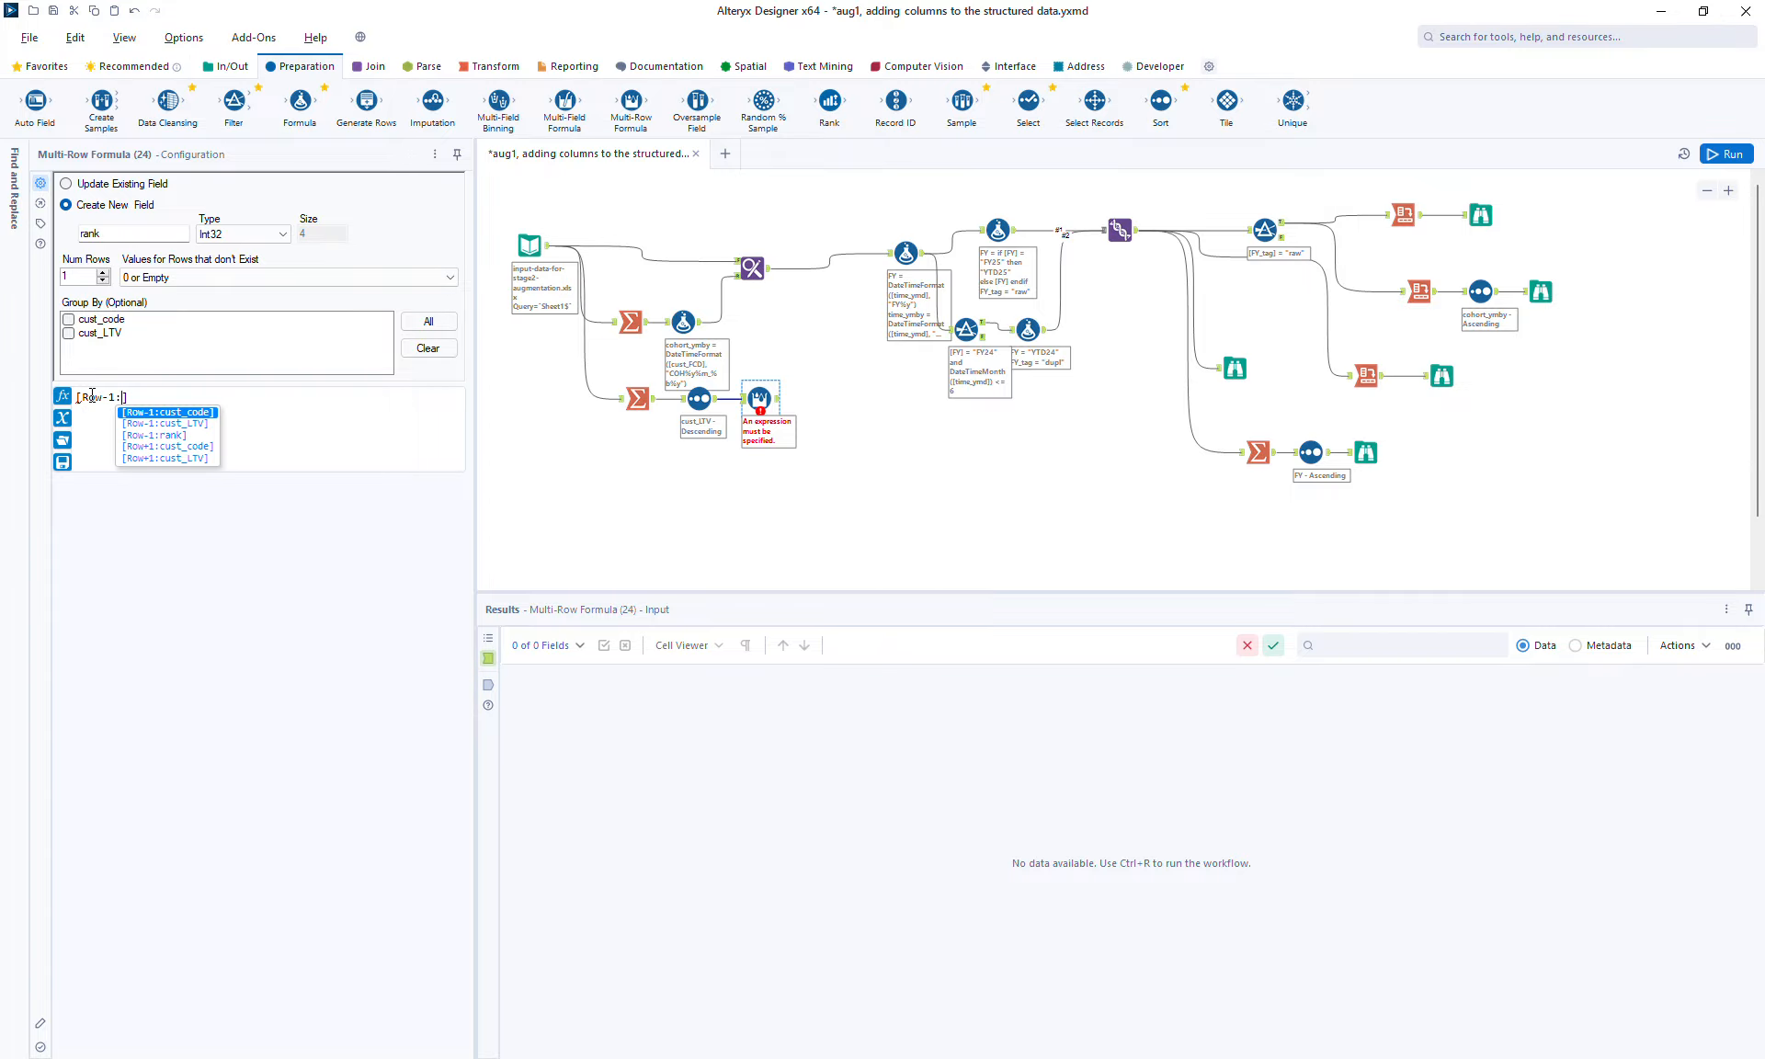
{"action": "type", "text": "rank"}
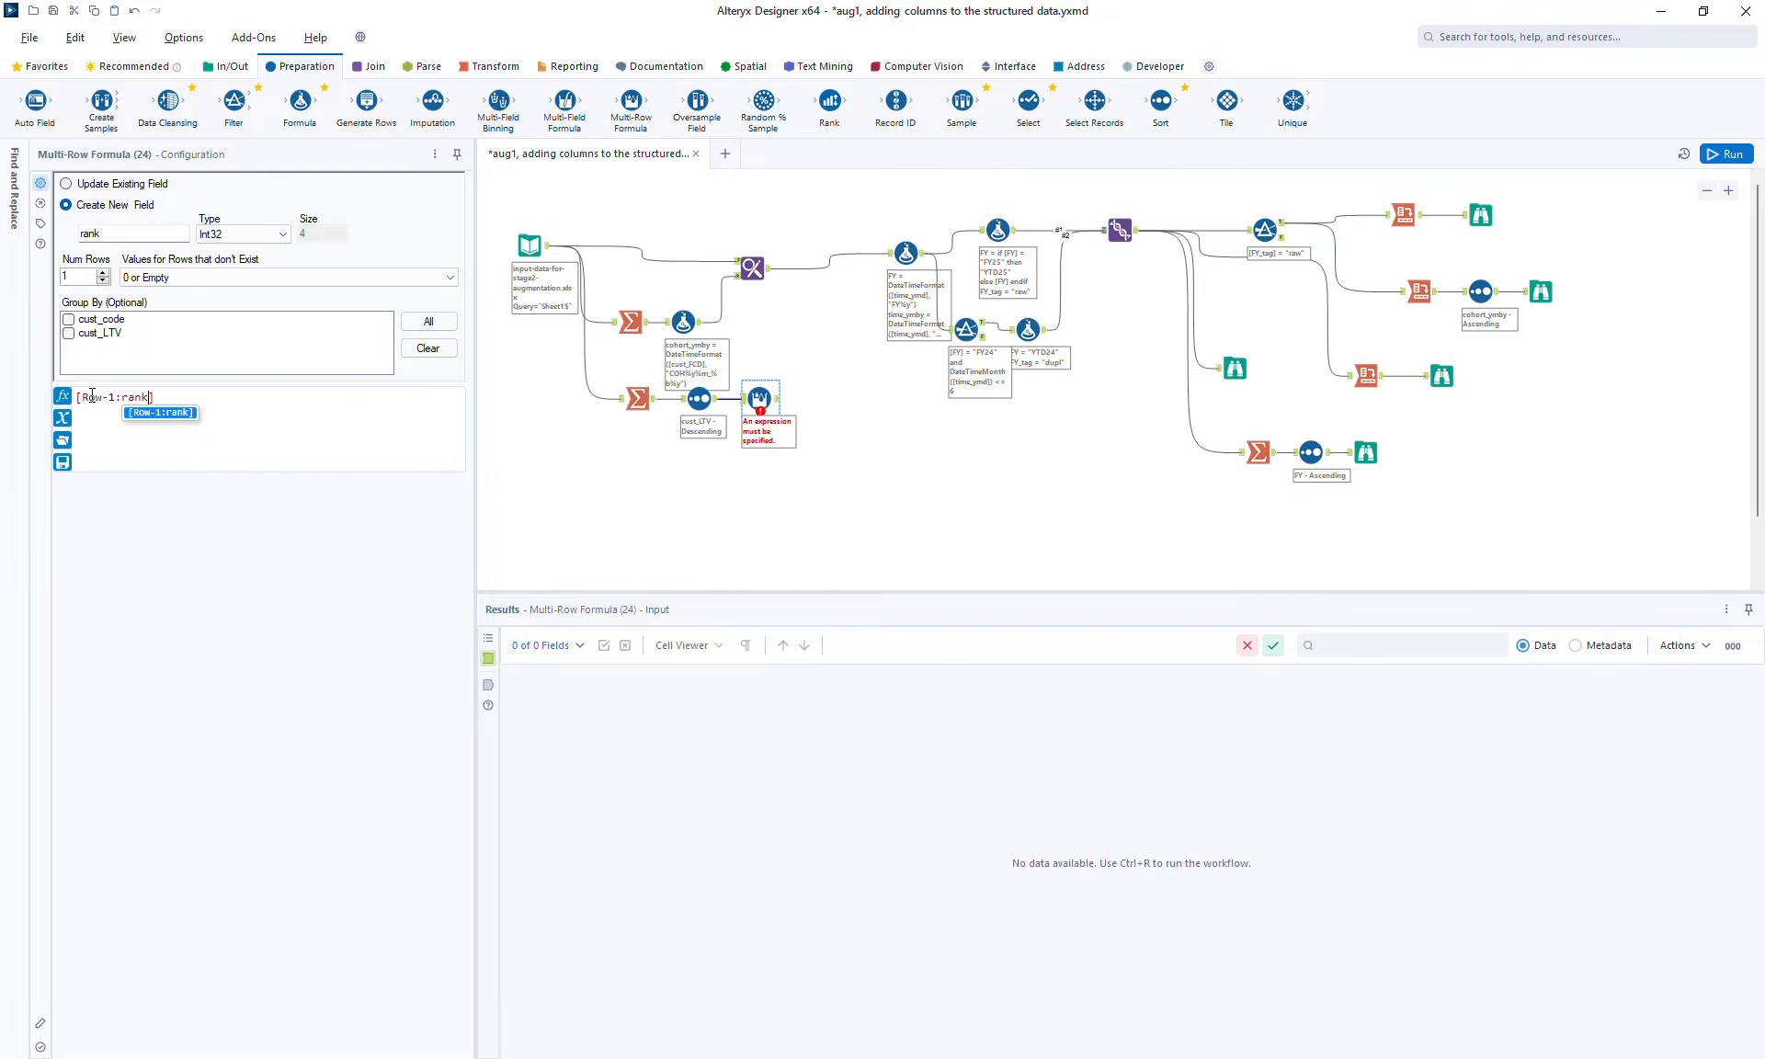
{"action": "key", "text": "Return"}
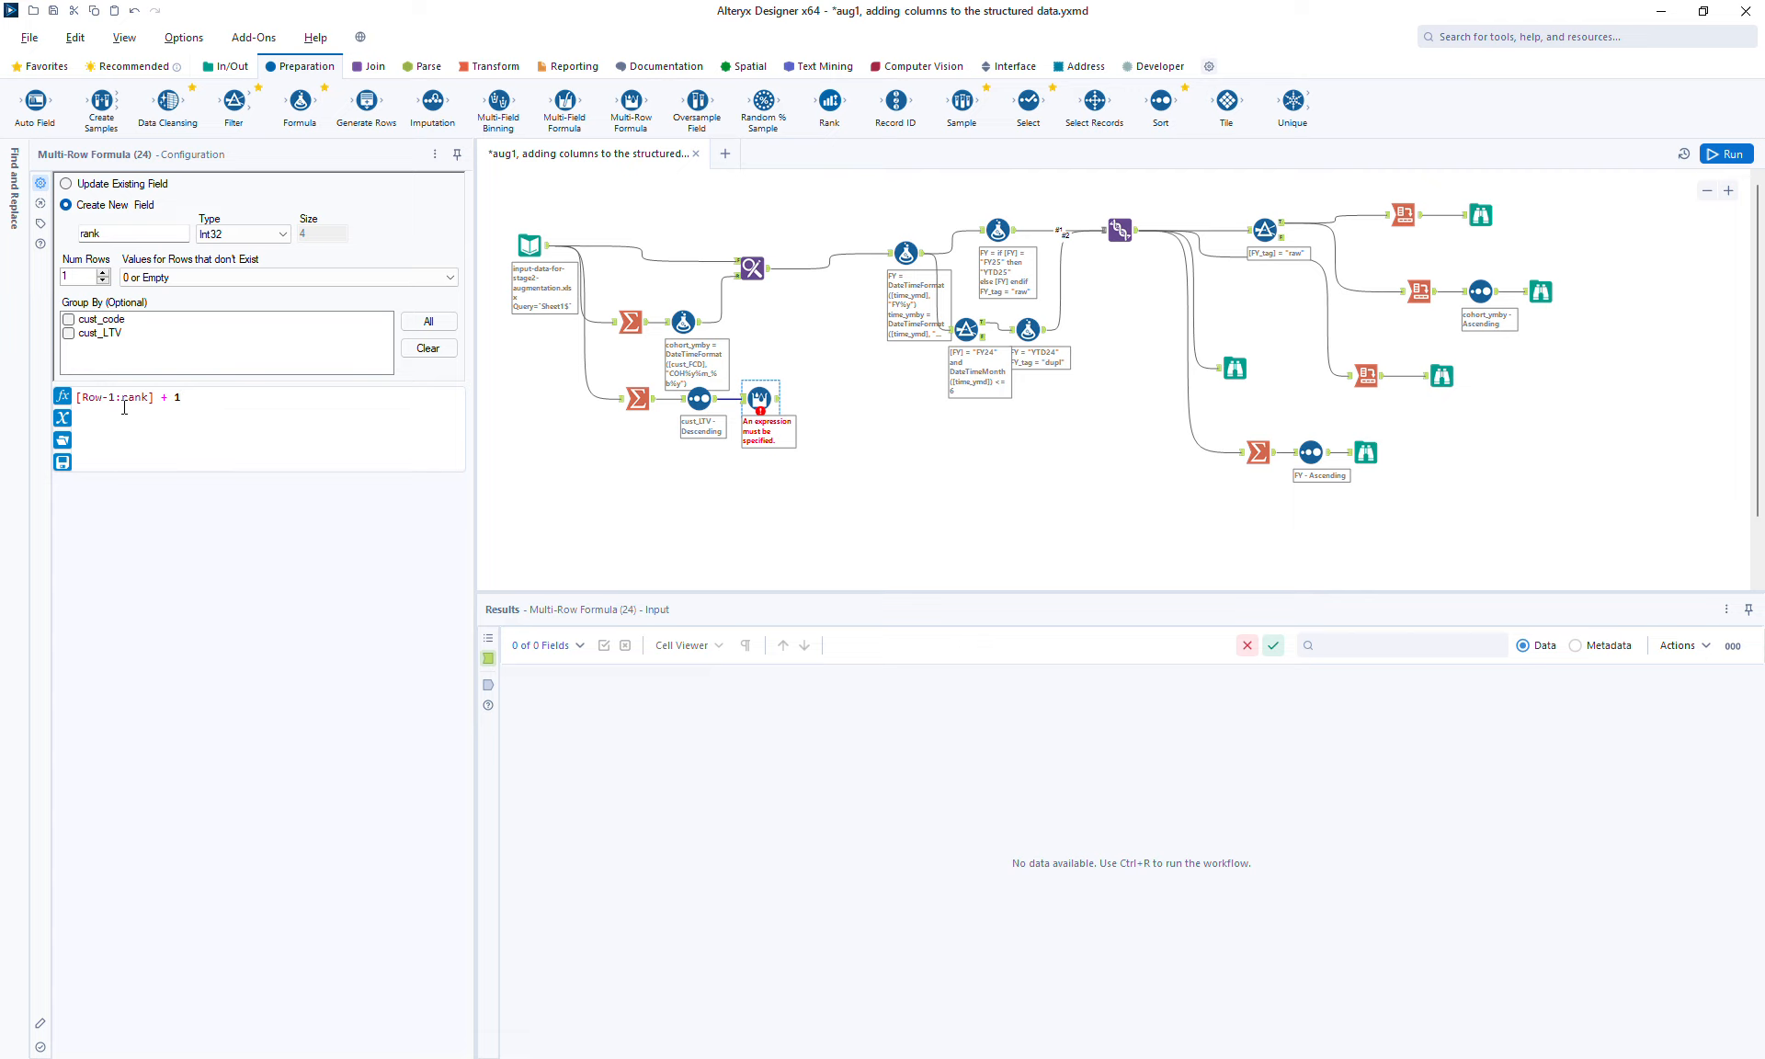
Run the workflow and examine the rank values in the Multi-Row Formula tool's output
{"action": "left_click", "coordinate": [1740, 155]}
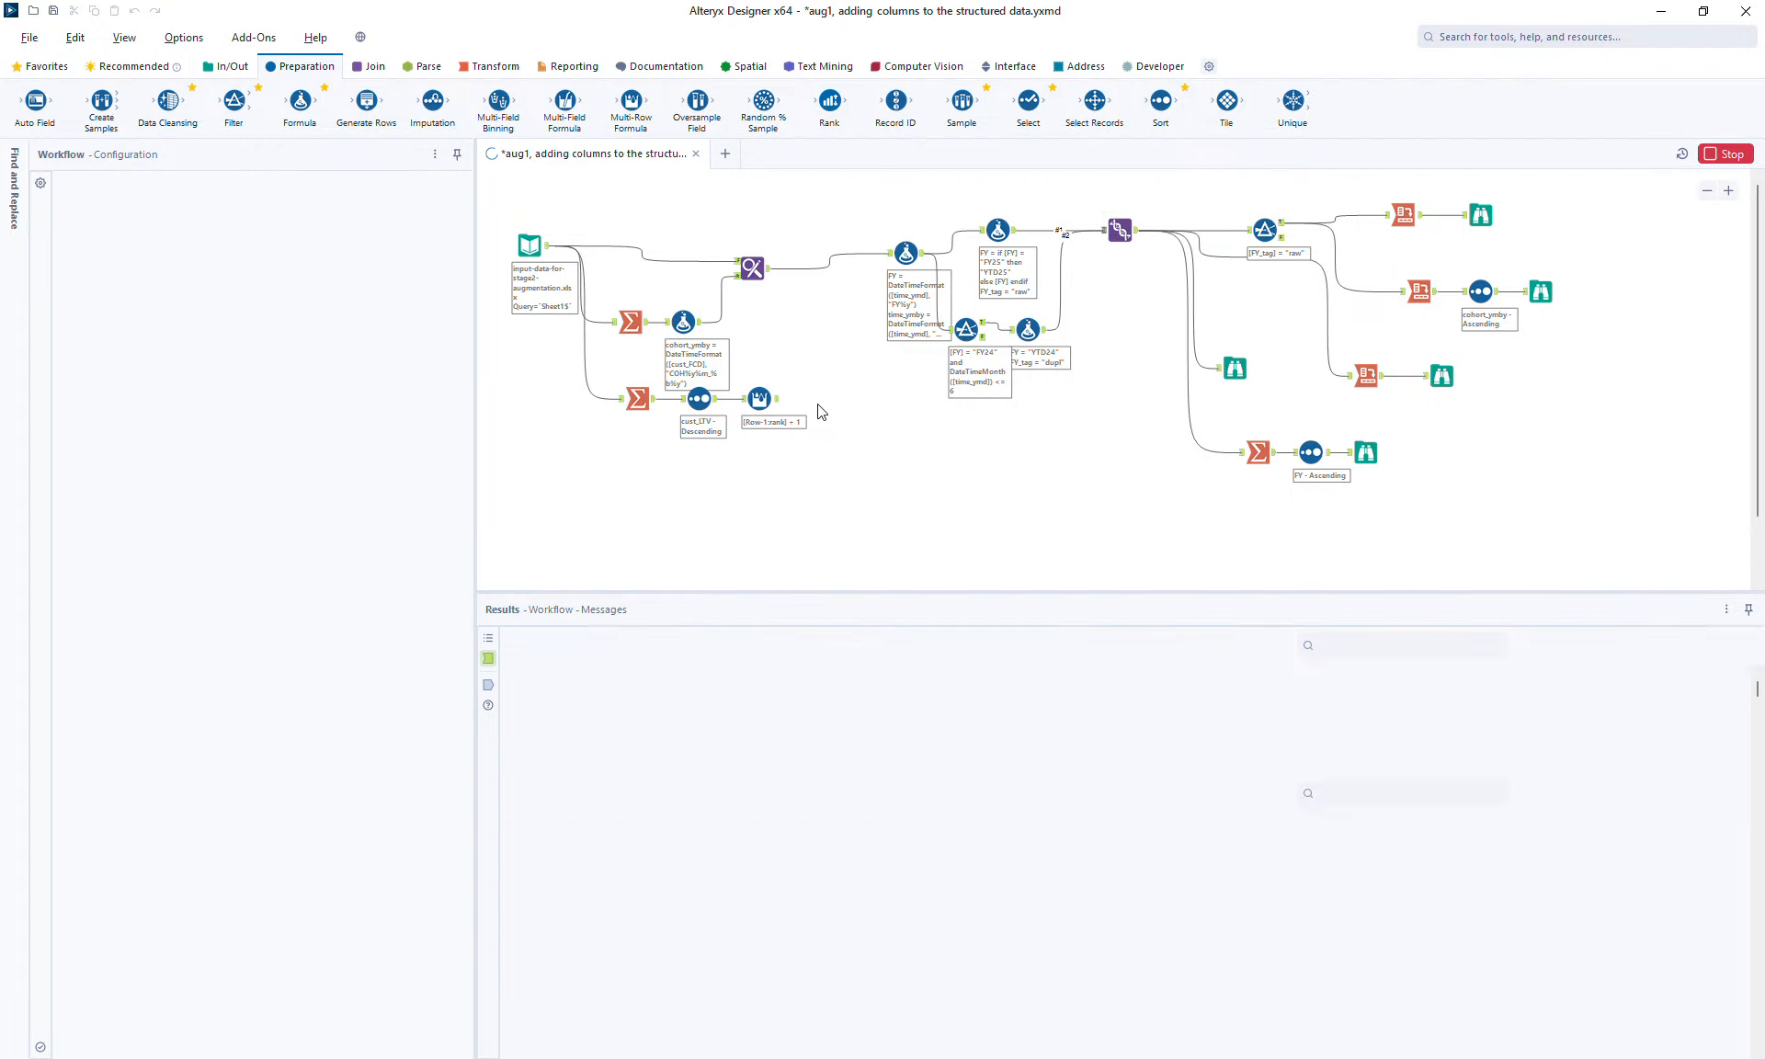
{"action": "left_click", "coordinate": [786, 404]}
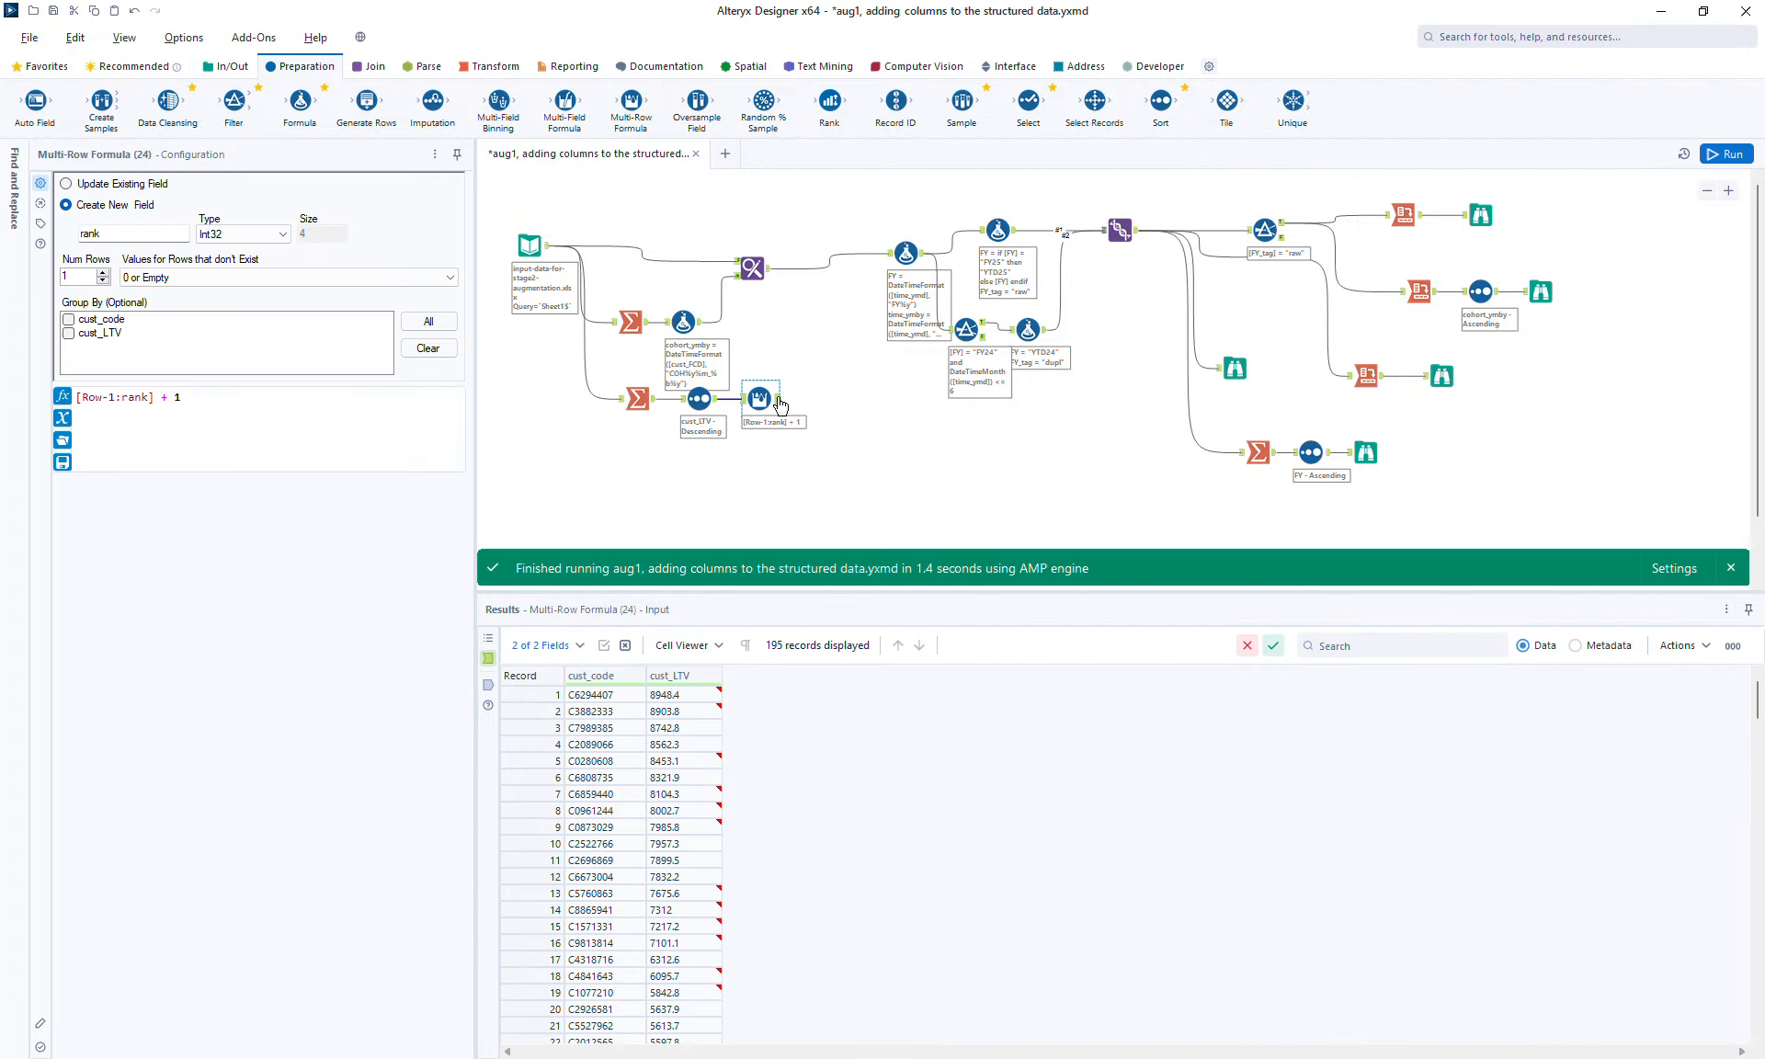
{"action": "left_click", "coordinate": [778, 400]}
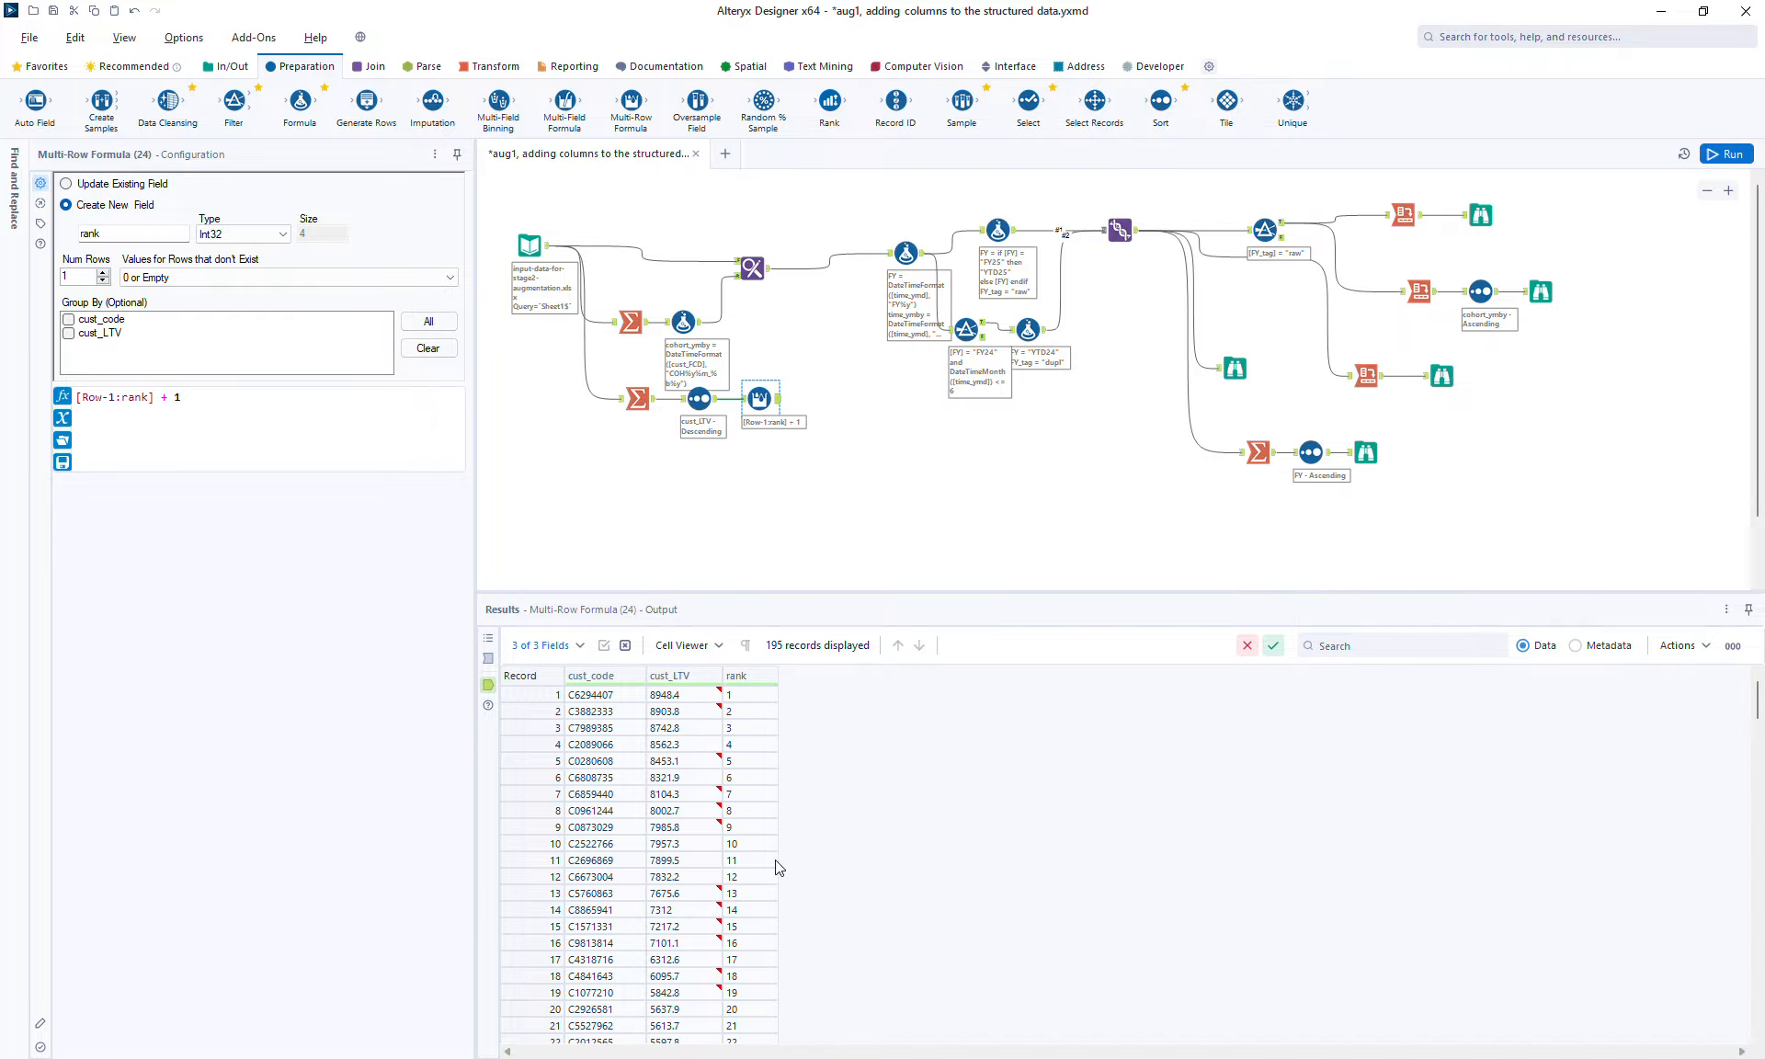
{"action": "left_click_drag", "start_coordinate": [1759, 703], "coordinate": [1760, 648]}
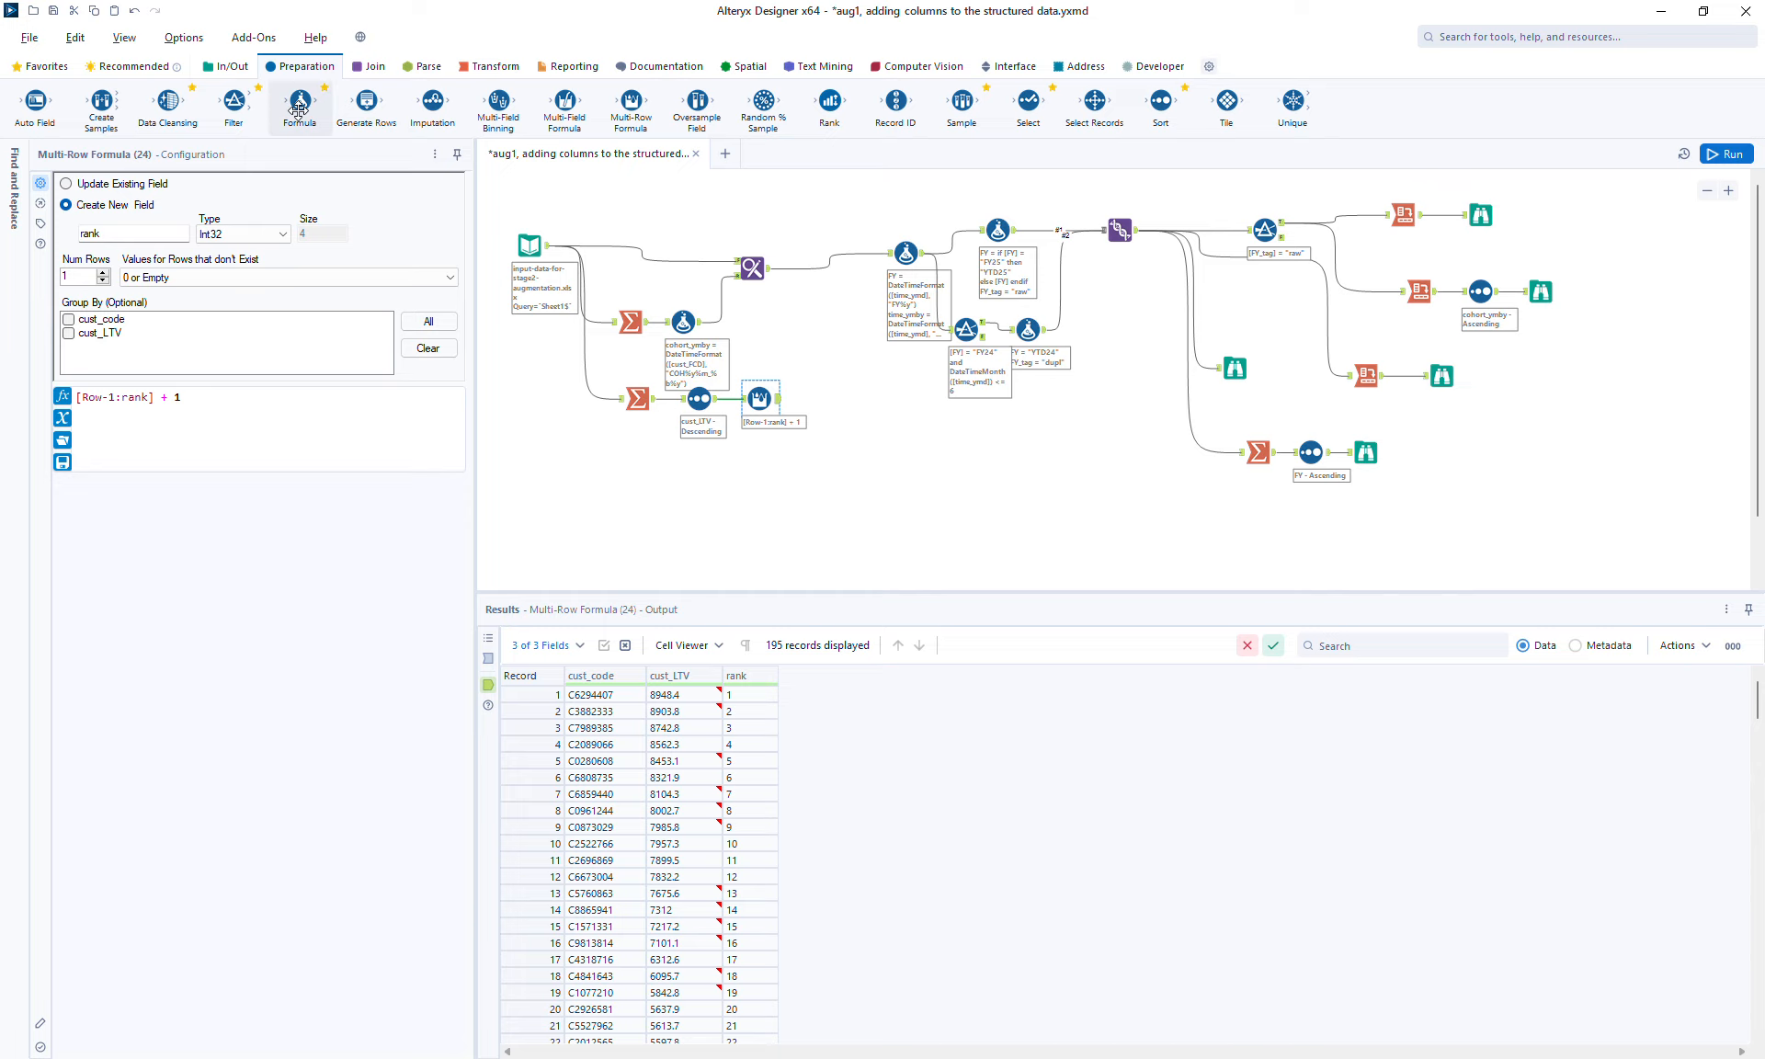
Add a Formula tool after the Multi-Row Formula with output column cust_top10, starting its expression with if [rank] <= 10 then
{"action": "left_click_drag", "start_coordinate": [299, 101], "coordinate": [821, 400]}
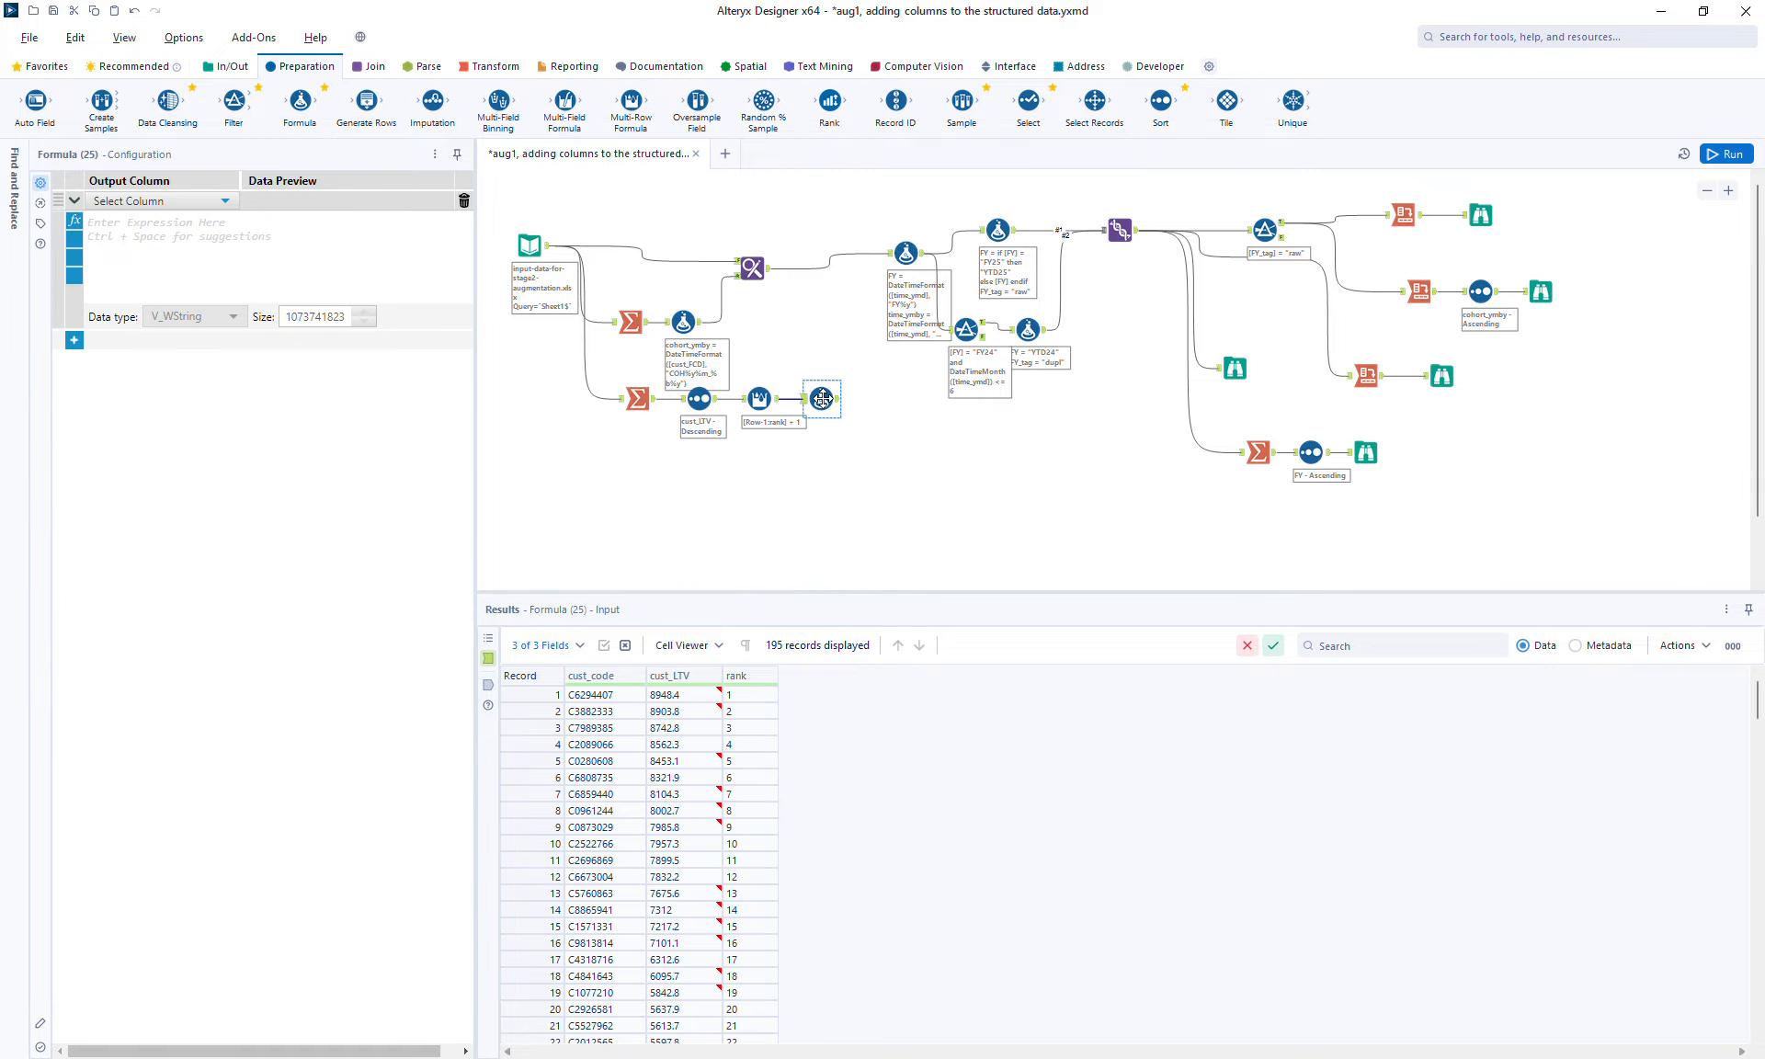
{"action": "left_click", "coordinate": [193, 201]}
{"action": "type", "text": "cust_top10"}
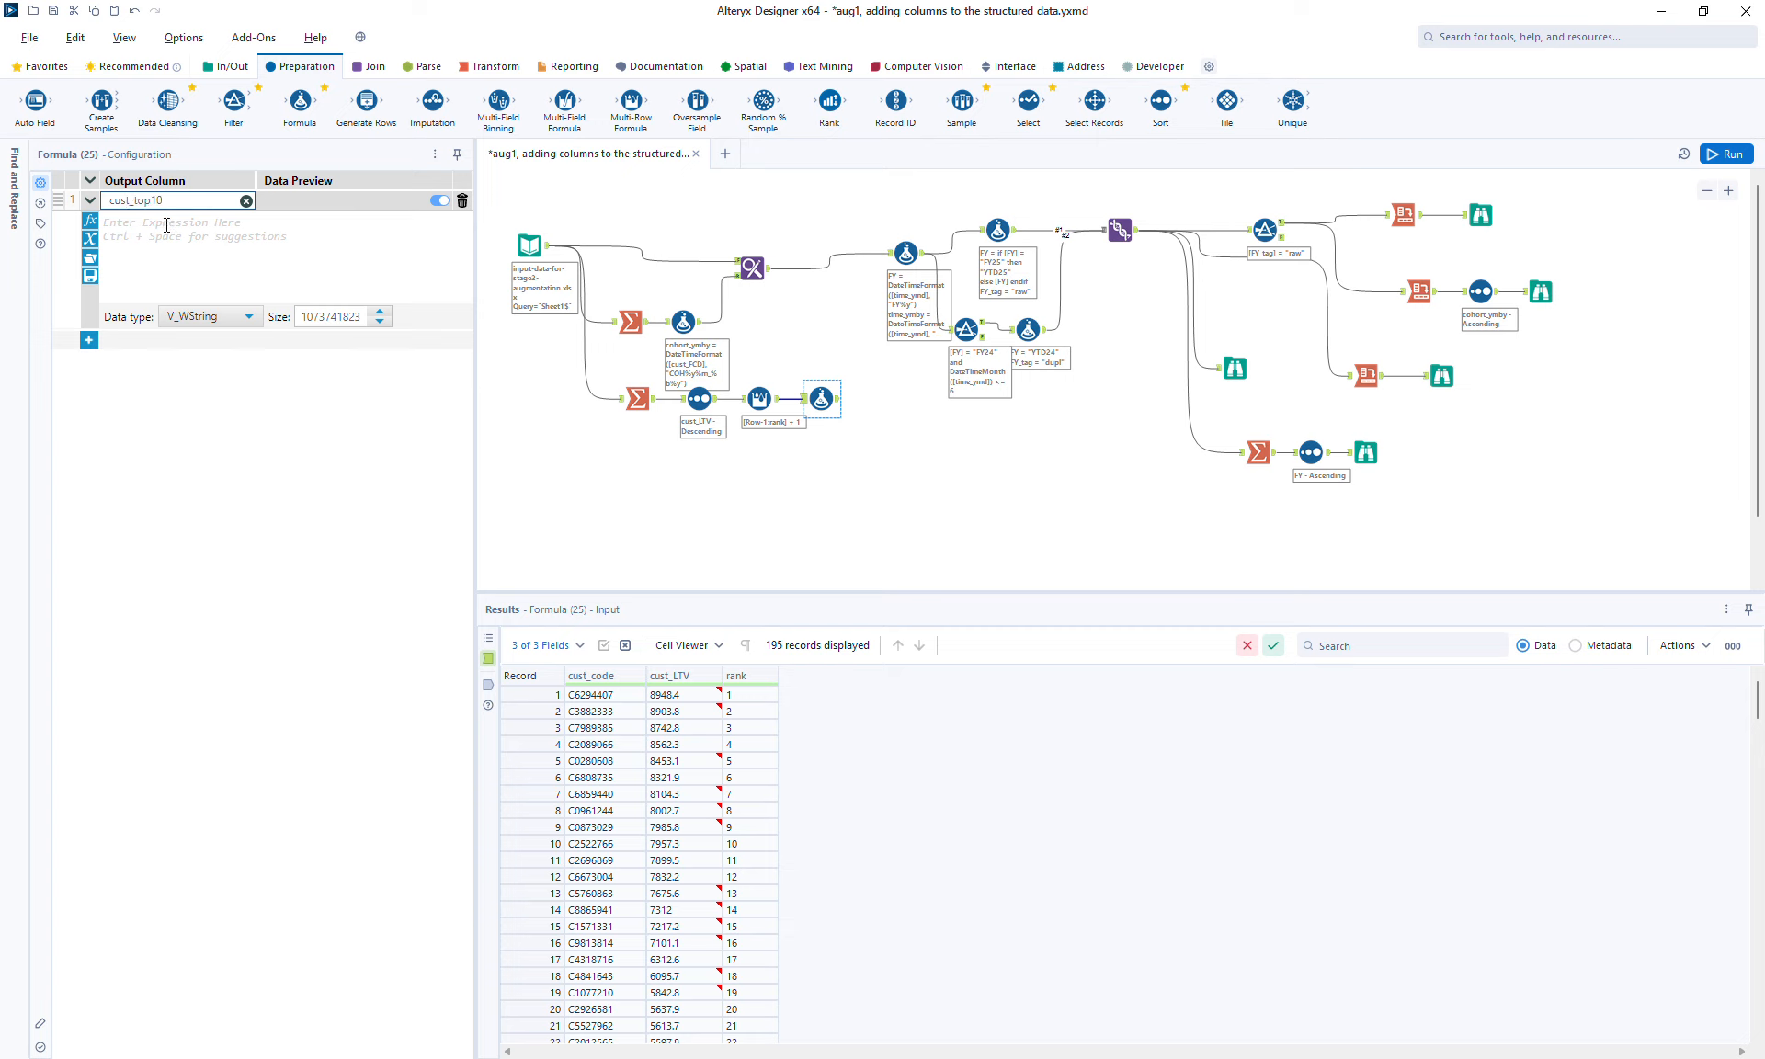
{"action": "left_click", "coordinate": [167, 226]}
{"action": "type", "text": "if [r"}
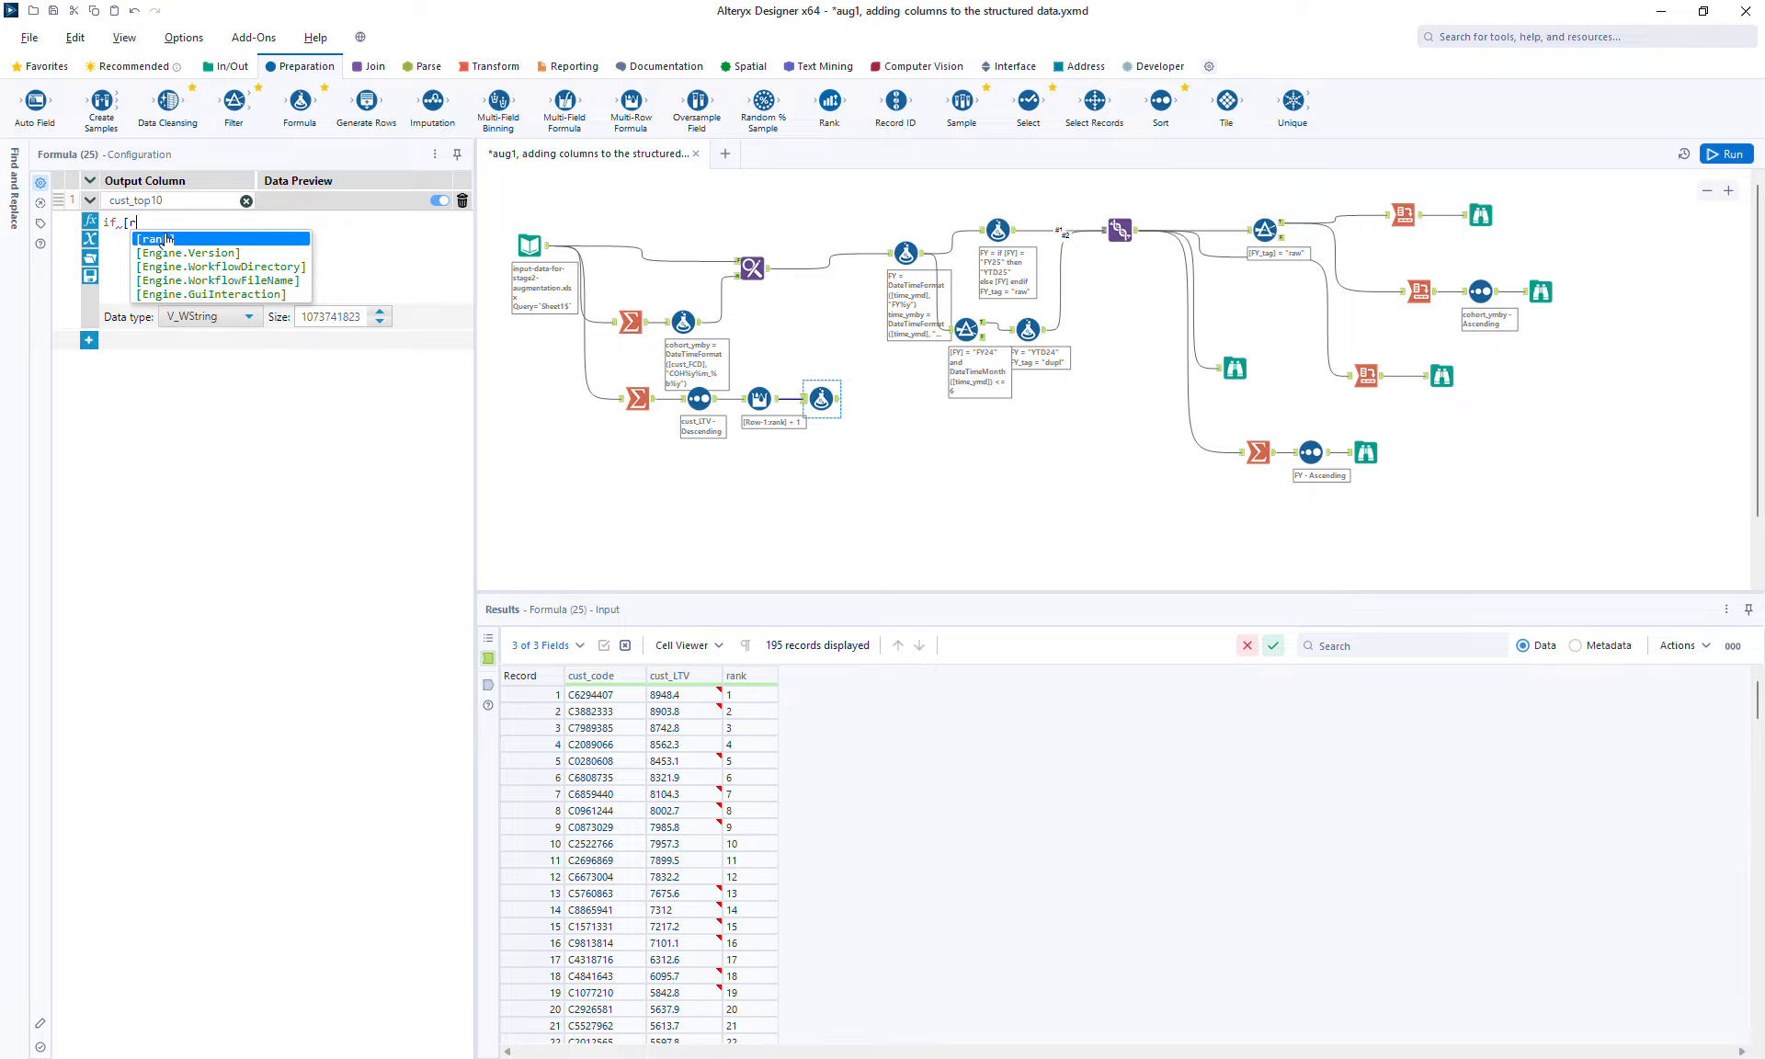
{"action": "left_click", "coordinate": [166, 239]}
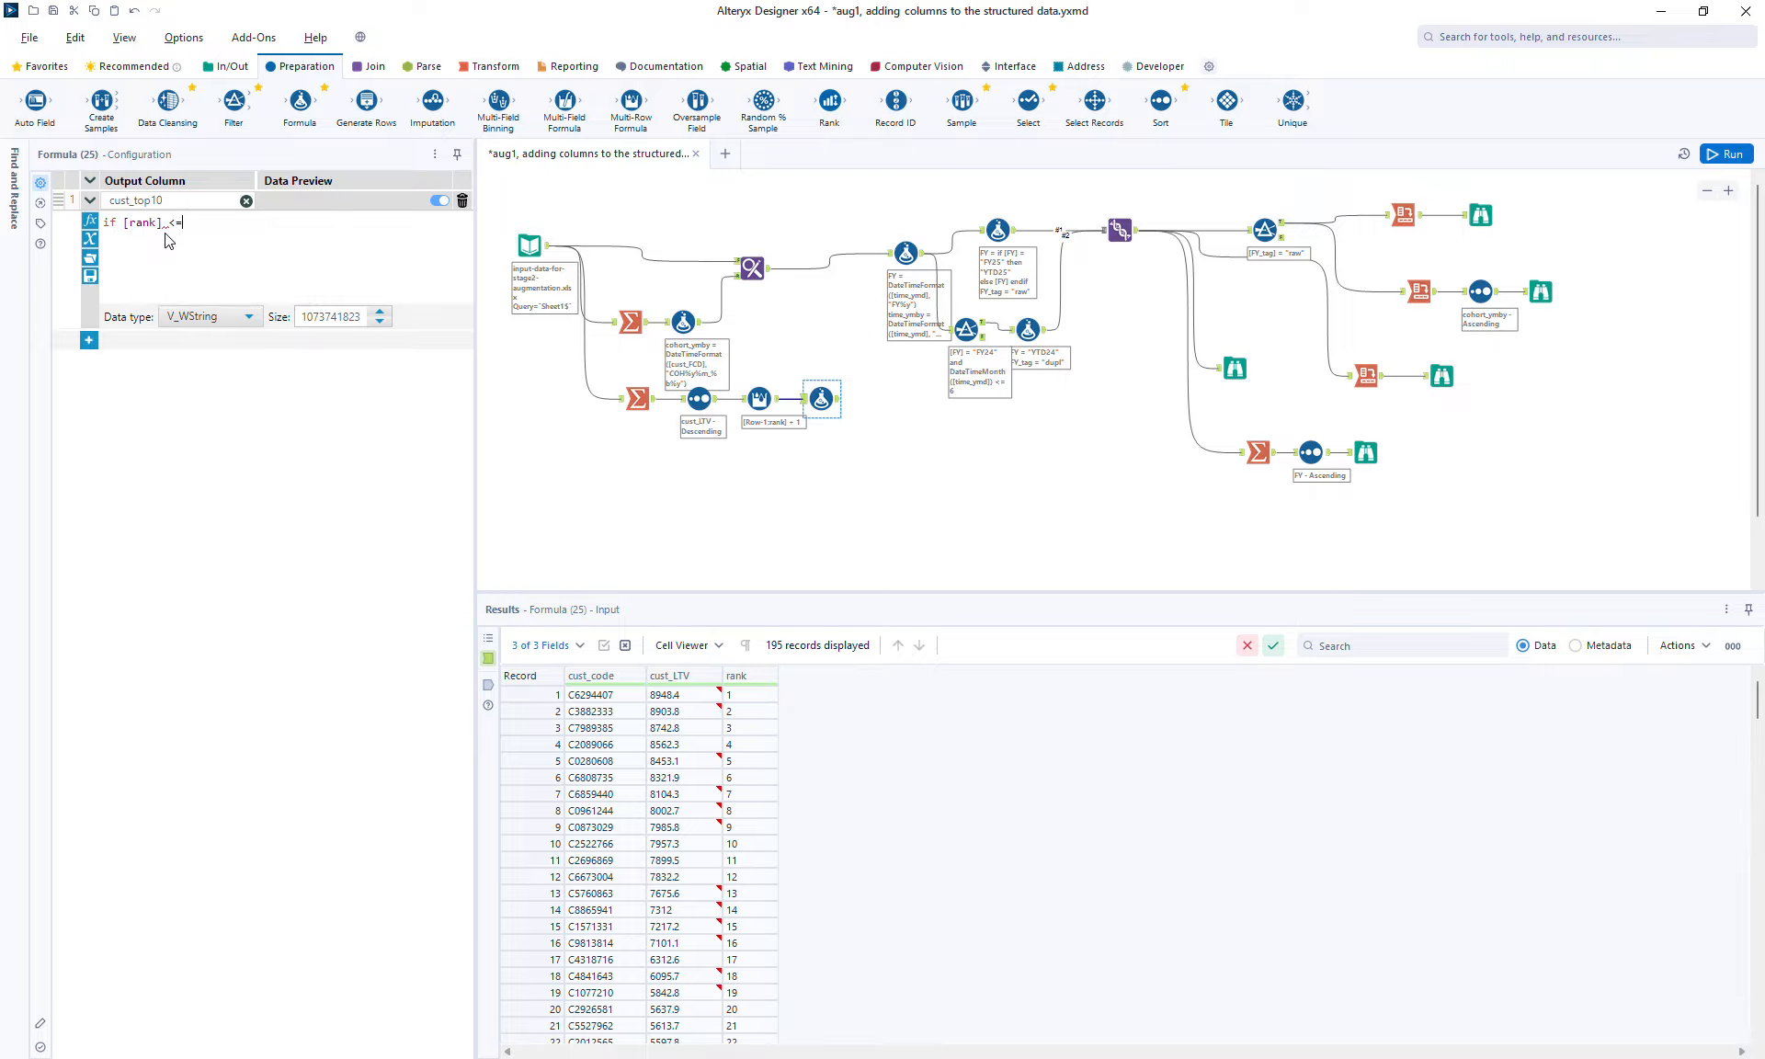
{"action": "type", "text": "<= 10 then"}
Continue the cust_top10 expression with "A" + tostring([rank]) as the result for ranks up to 10
{"action": "type", "text": "pad"}
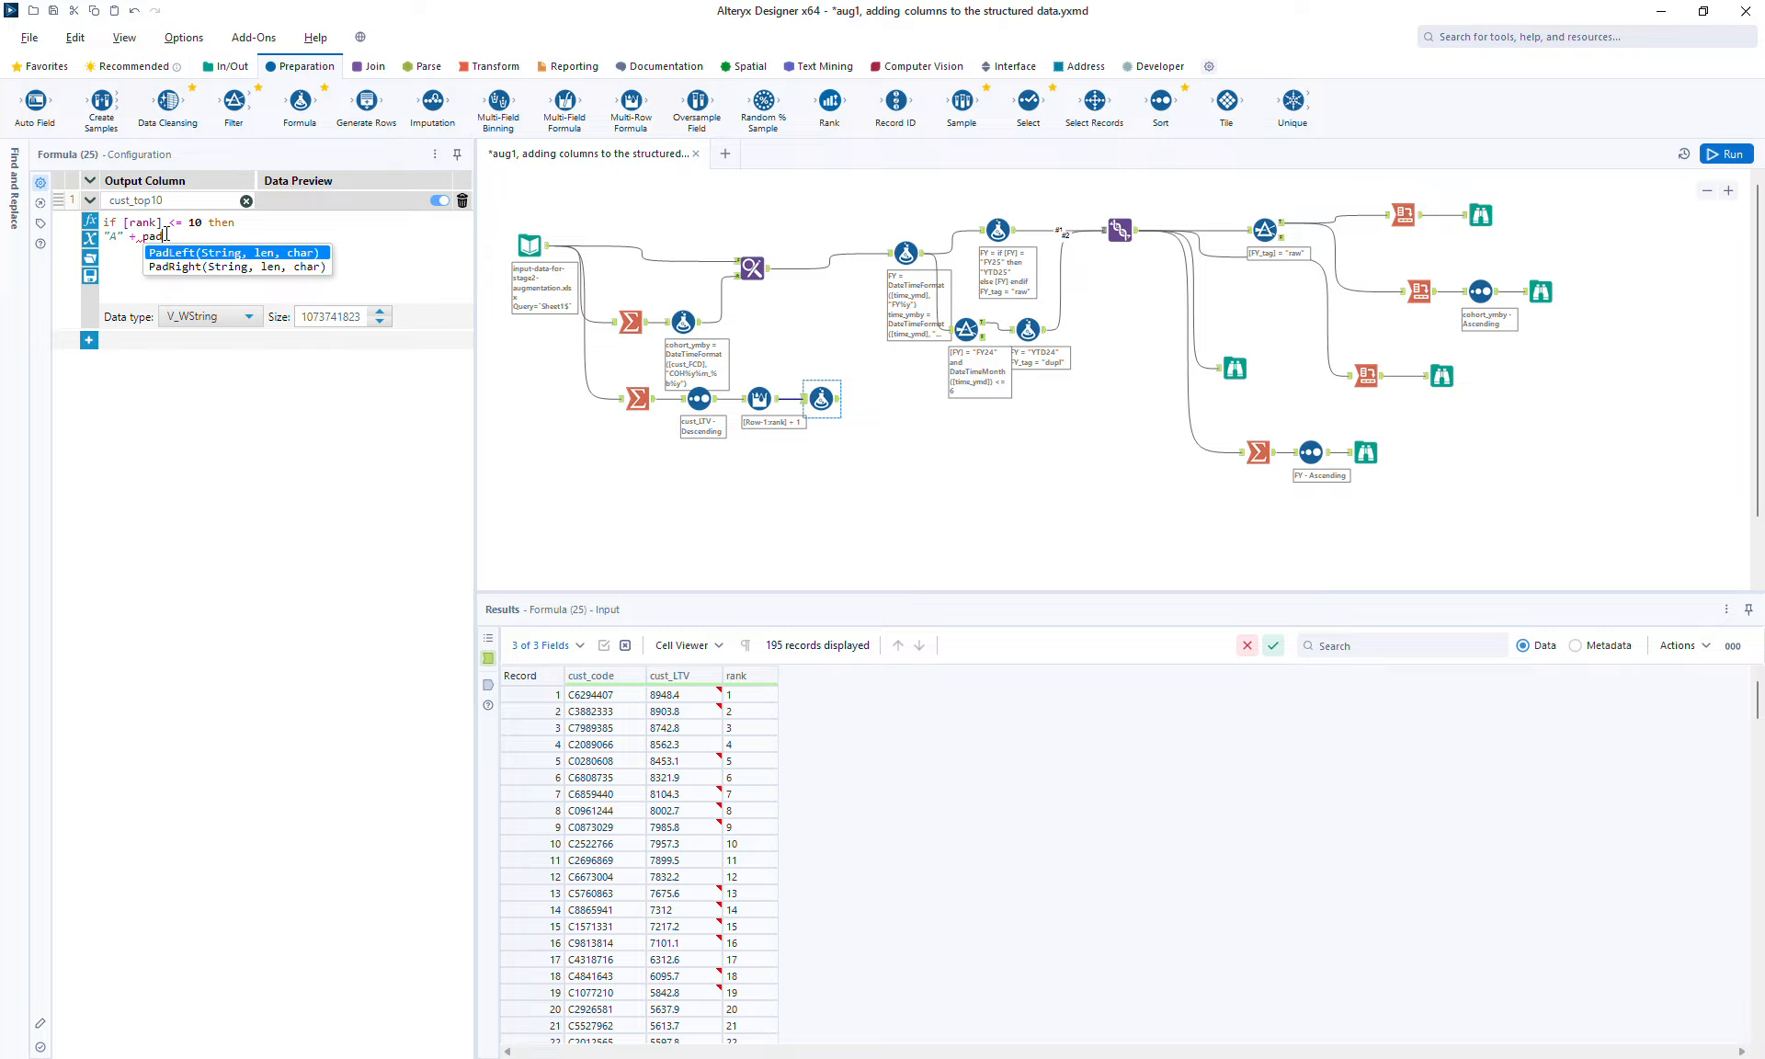
{"action": "key", "text": "Return"}
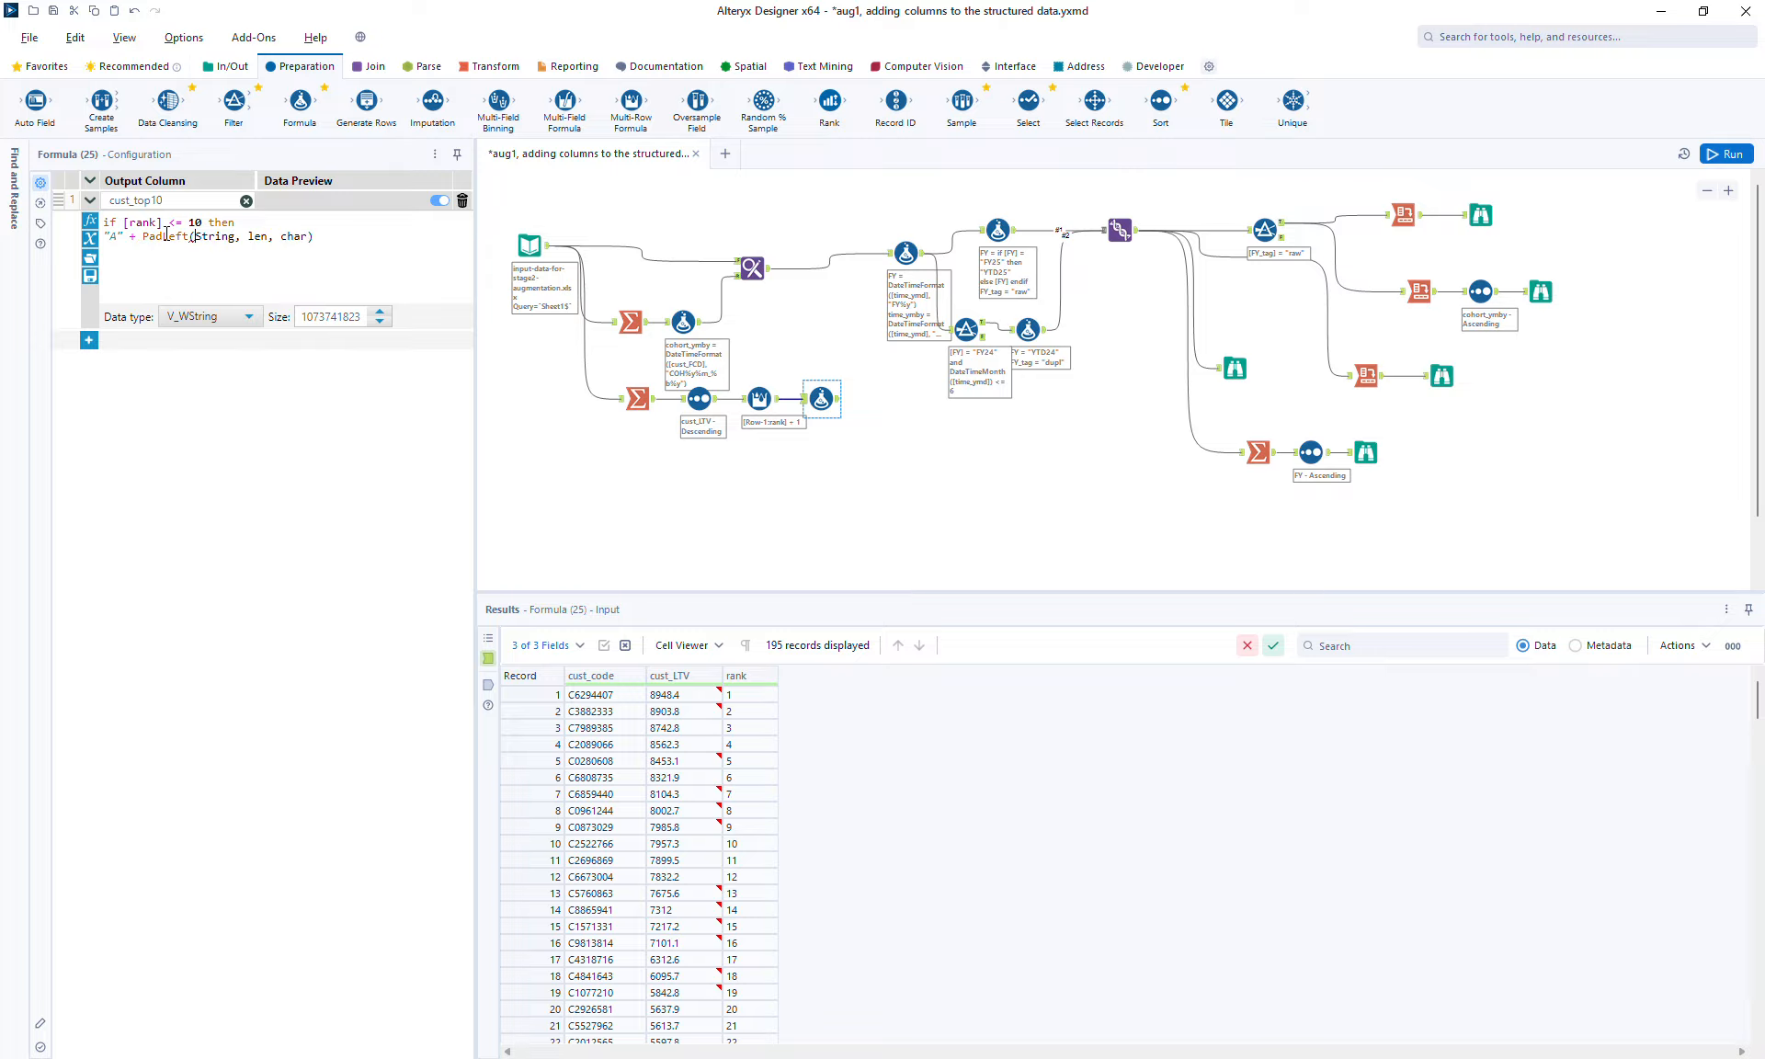
{"action": "key", "text": "shift+End"}
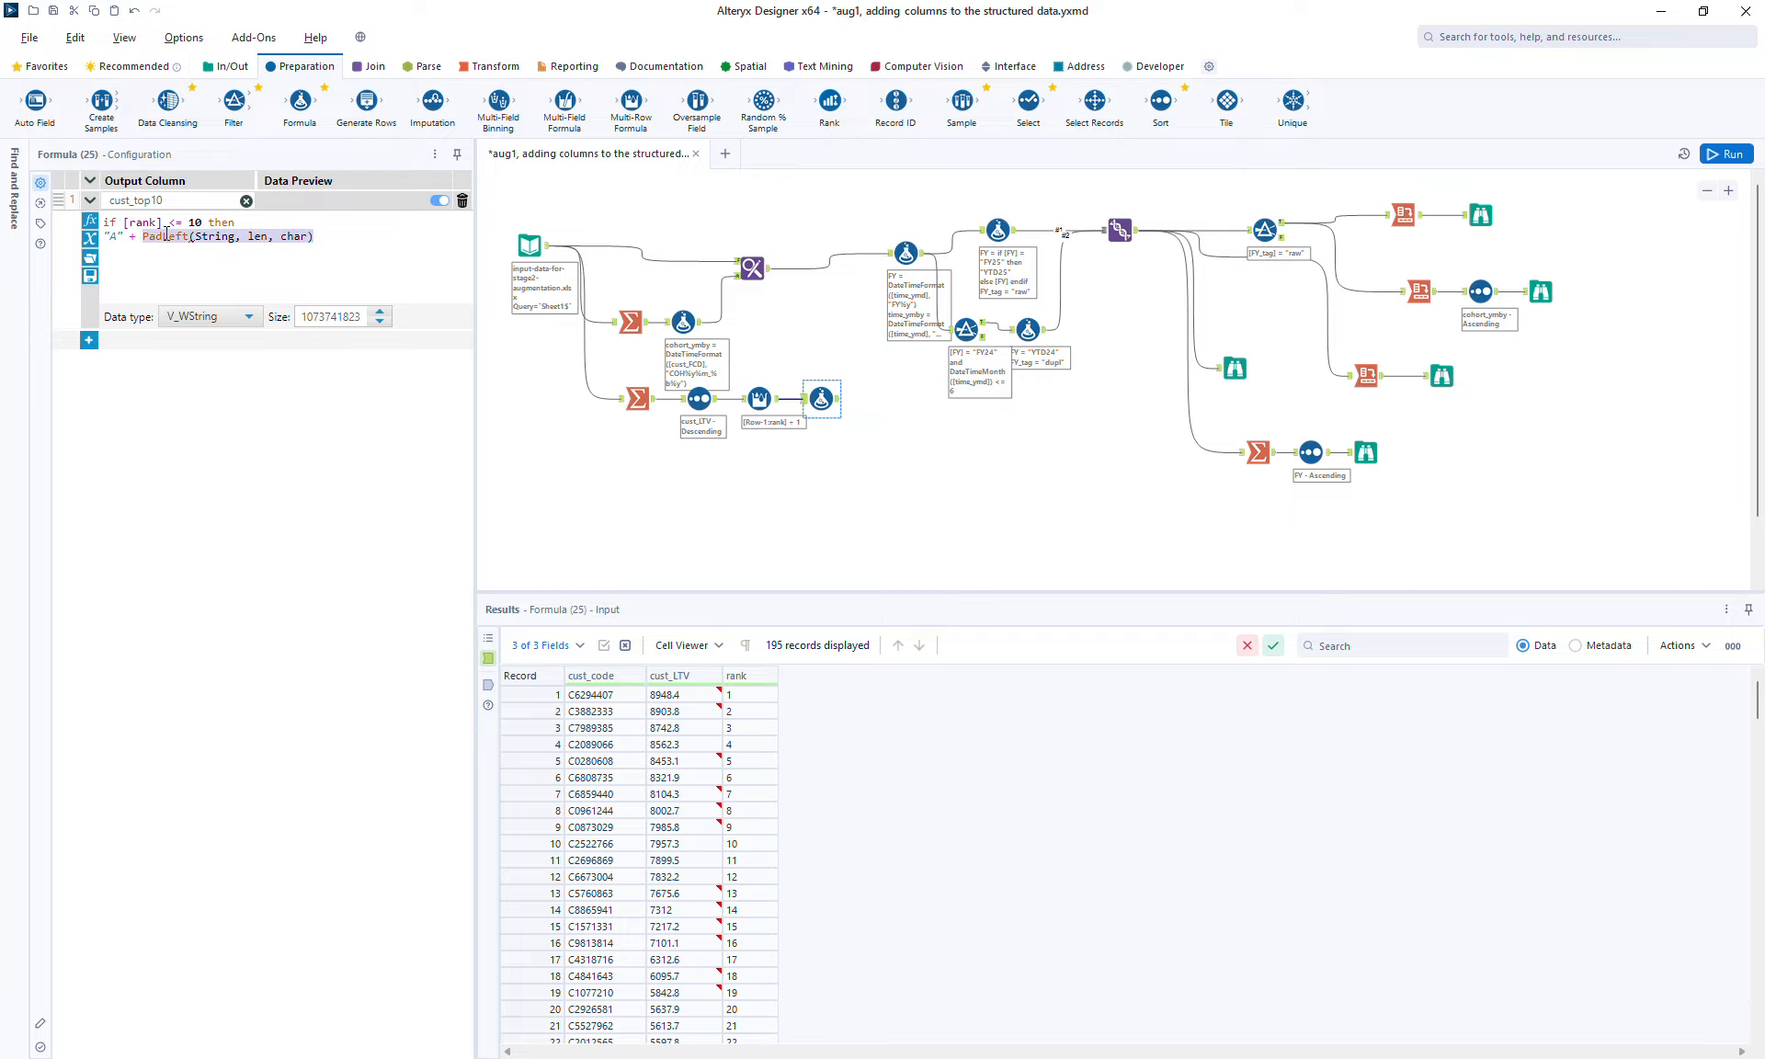
{"action": "key", "text": "BackSpace"}
{"action": "type", "text": "to"}
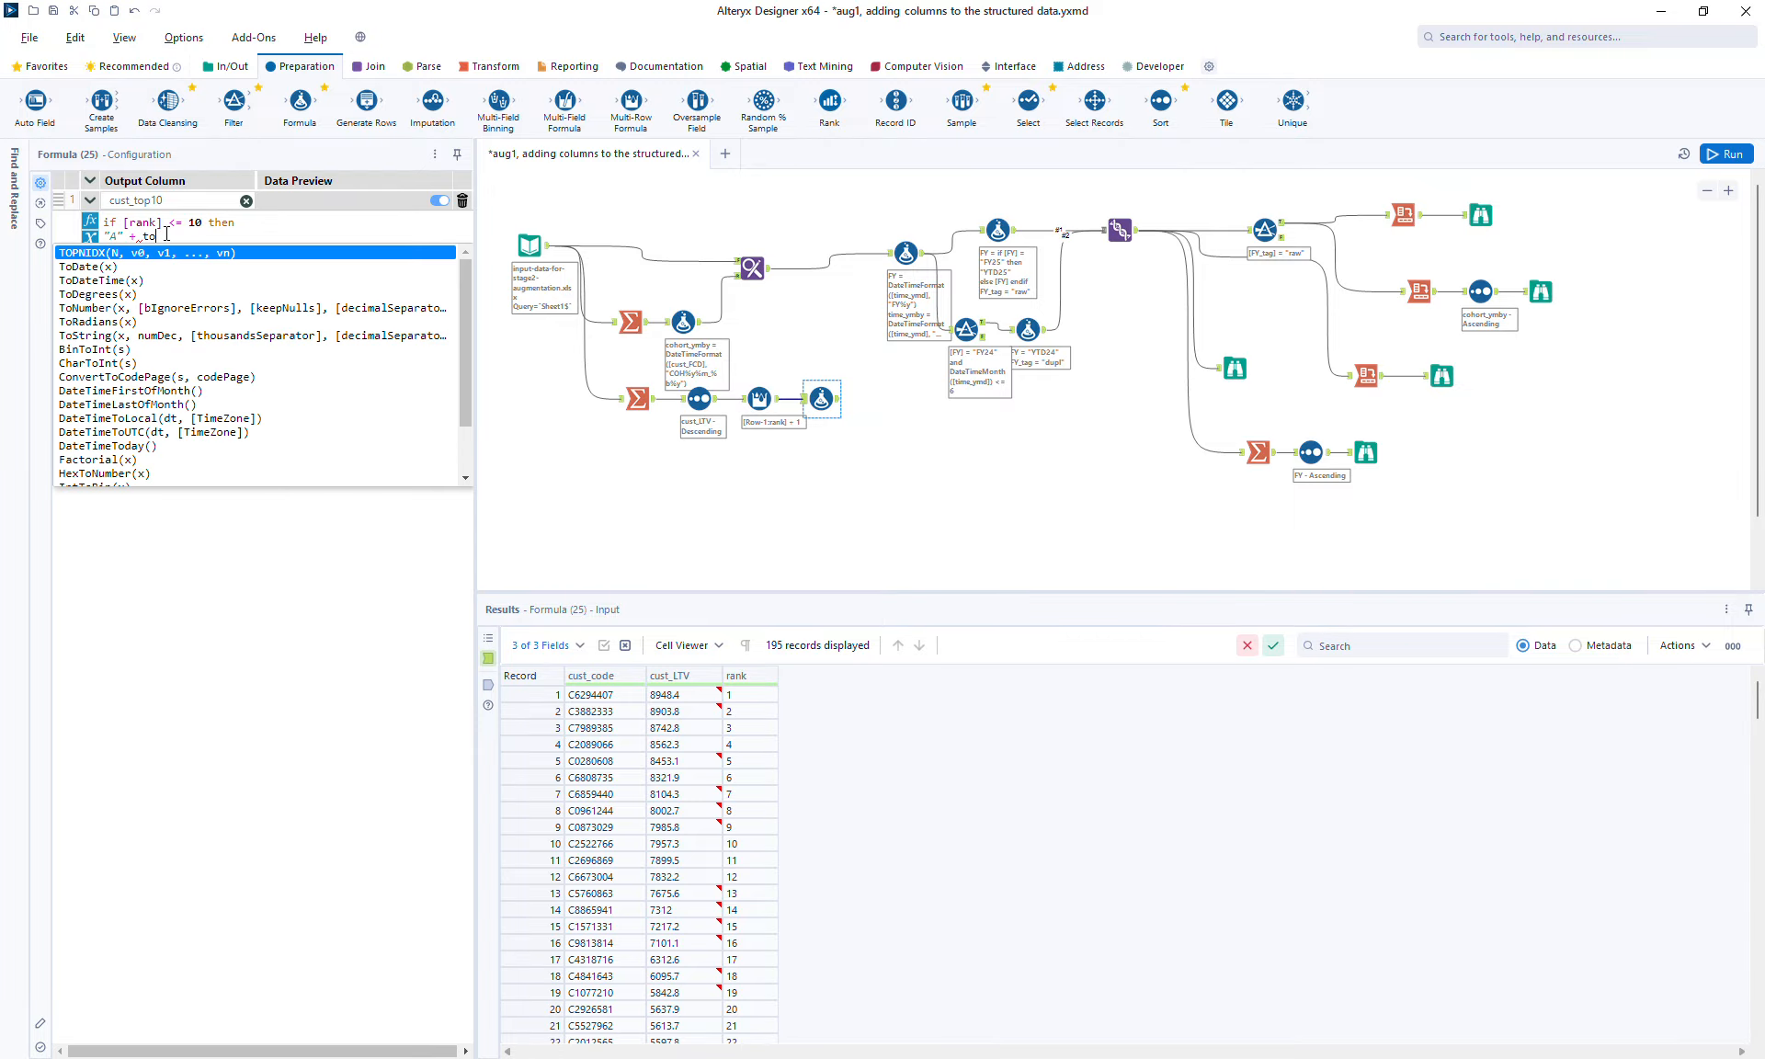
{"action": "type", "text": "string(["}
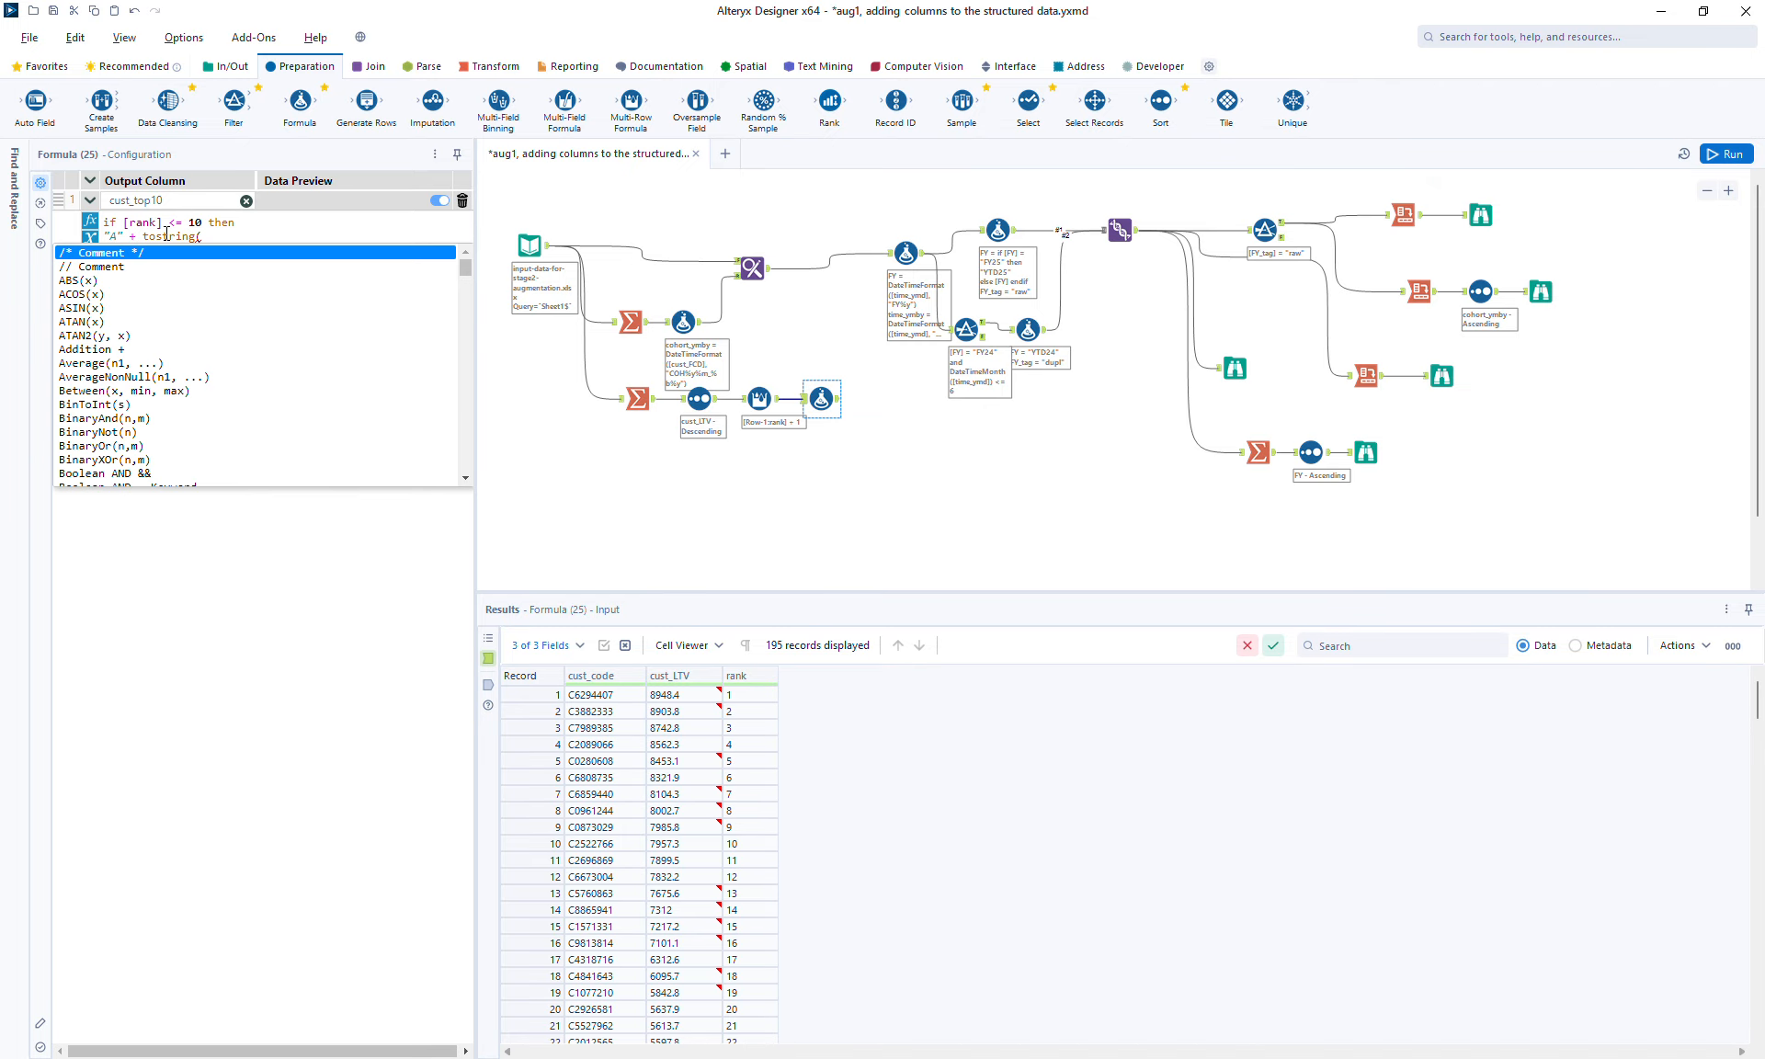
{"action": "key", "text": "Down"}
{"action": "key", "text": "Down"}
{"action": "key", "text": "Return"}
{"action": "type", "text": ")"}
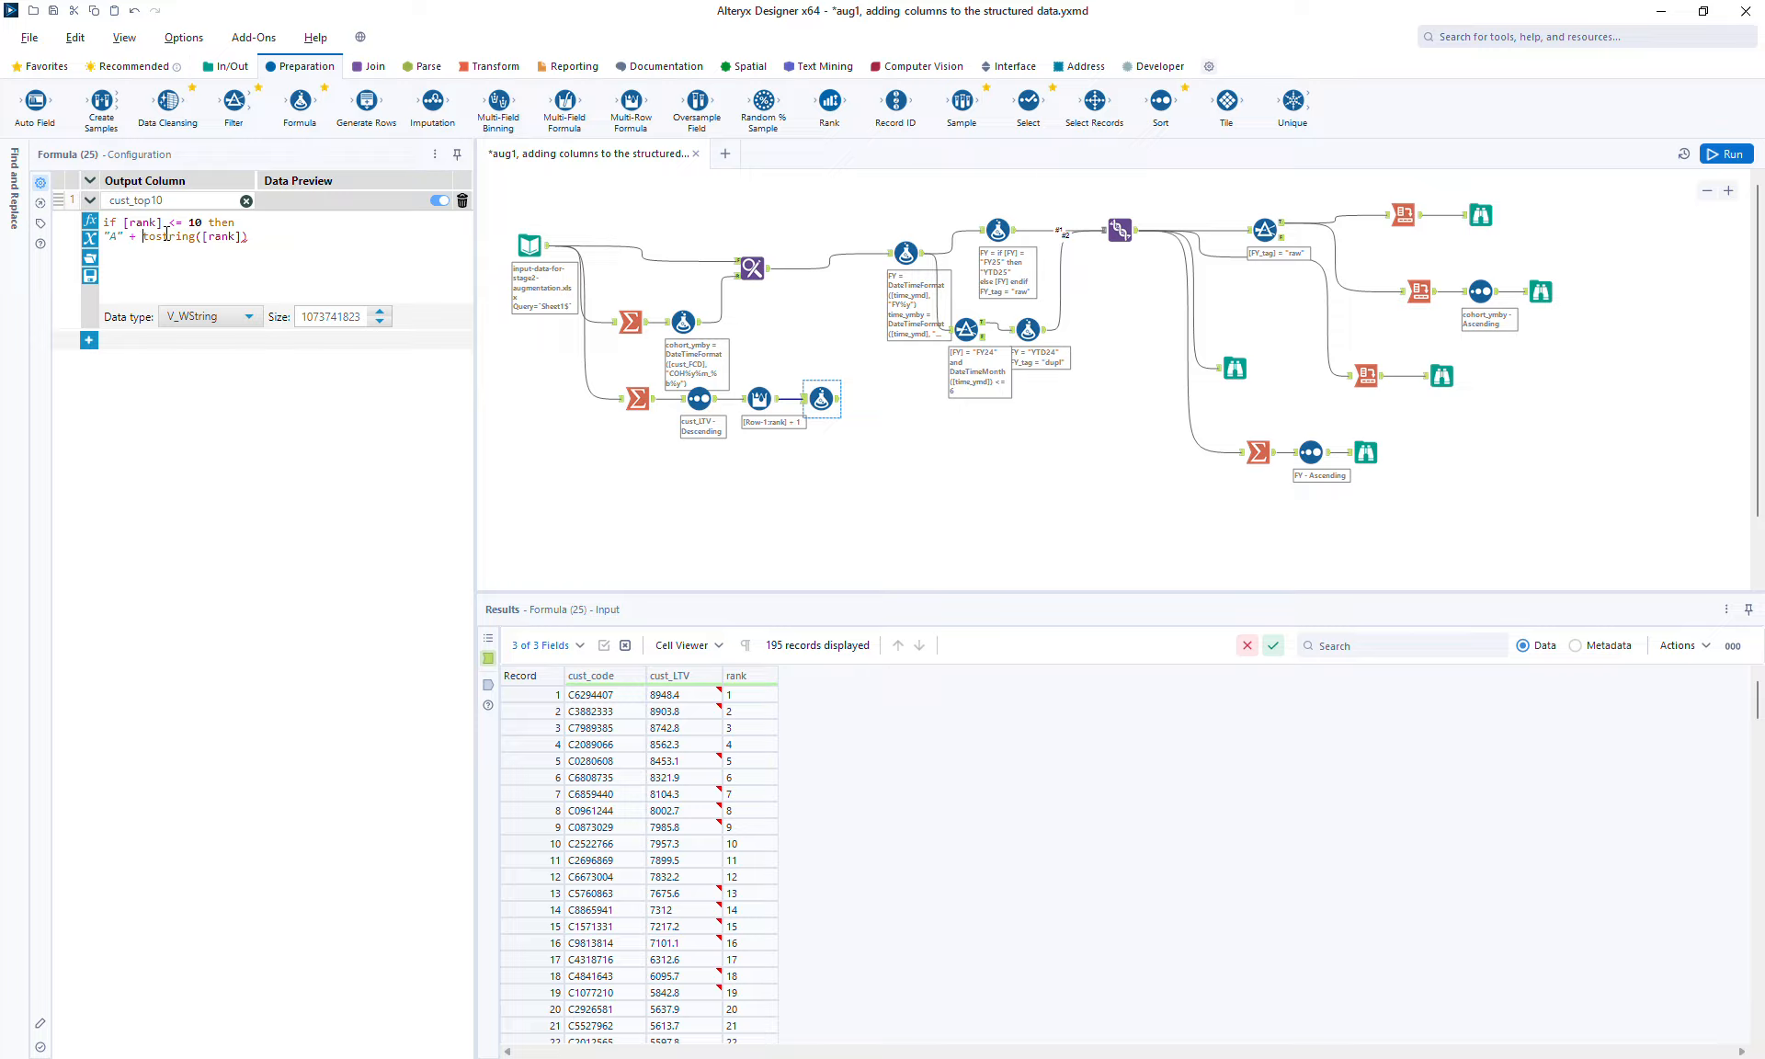
Complete the cust_top10 expression as "A" + padleft(tostring([rank]), 2, "0") + " " + [cust_code] else "B others" endif
{"action": "type", "text": "pad"}
{"action": "type", "text": "left("}
{"action": "type", "text": "[c"}
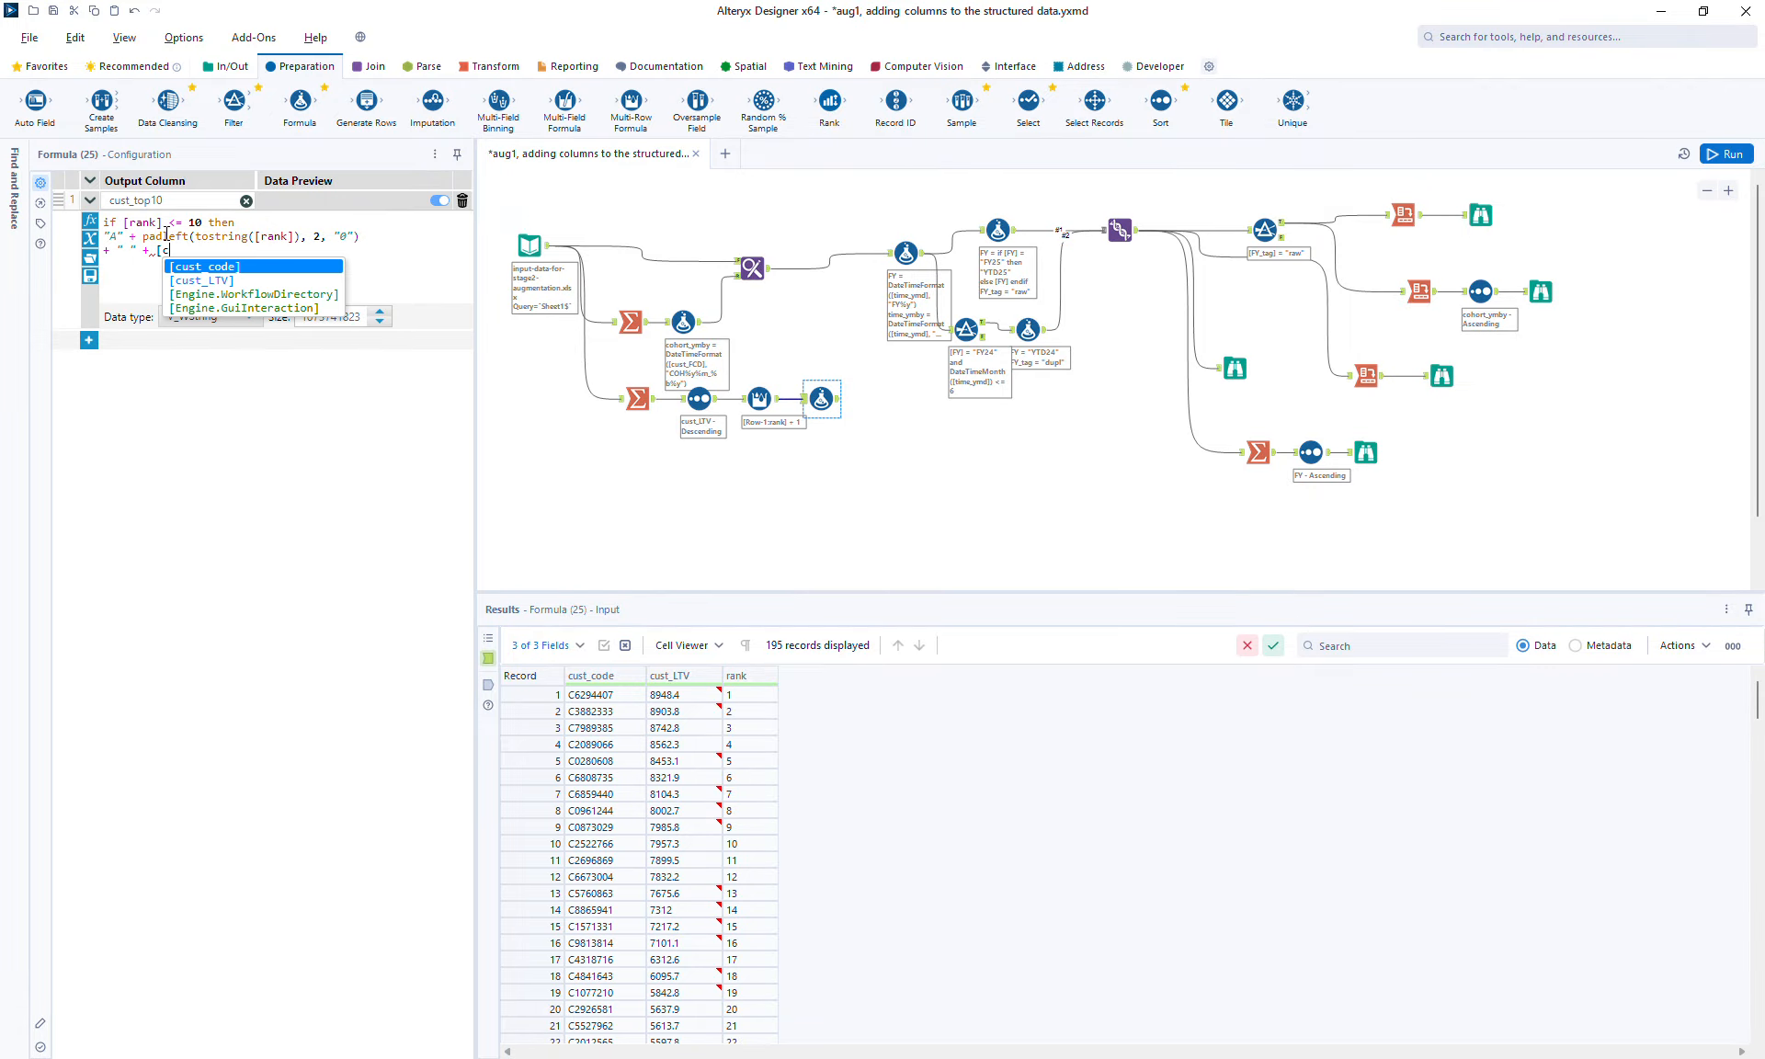
{"action": "key", "text": "Return"}
{"action": "key", "text": "Return"}
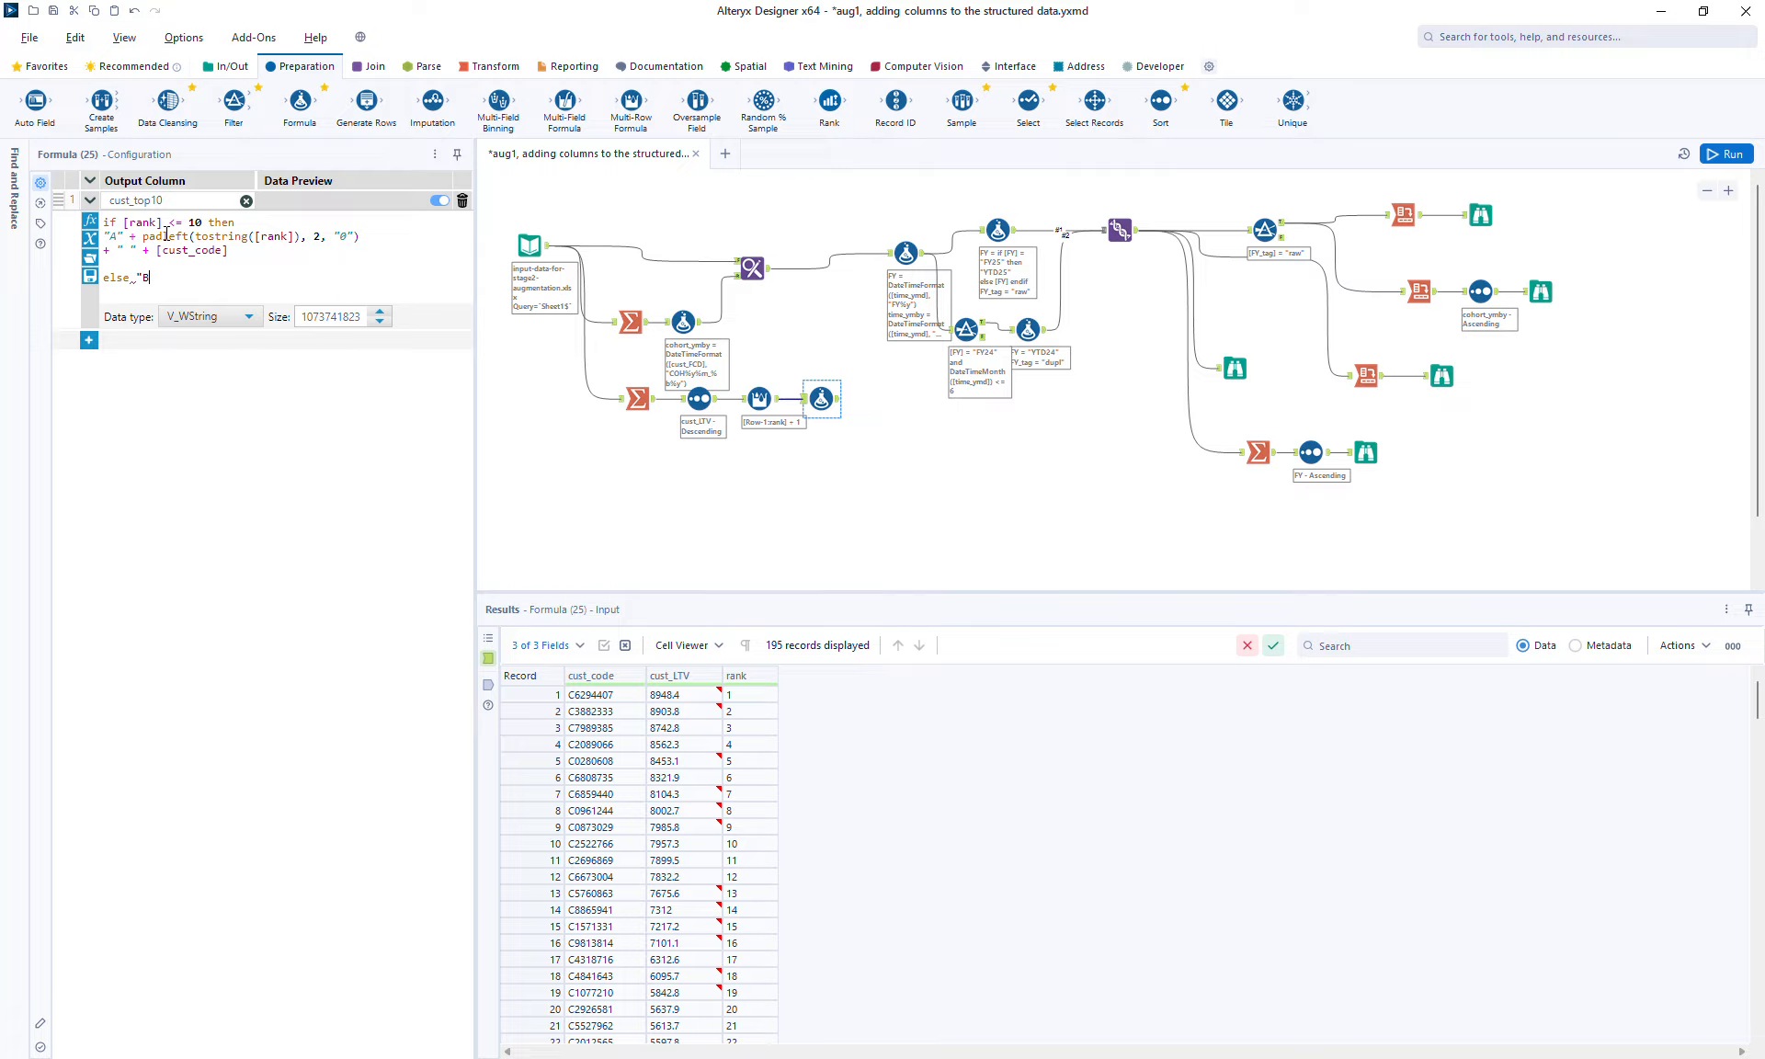
{"action": "type", "text": "else \"B others\" endif"}
Add a Browse tool after the cust_top10 Formula and run the workflow to inspect its results
{"action": "key", "text": "ctrl+shift+b"}
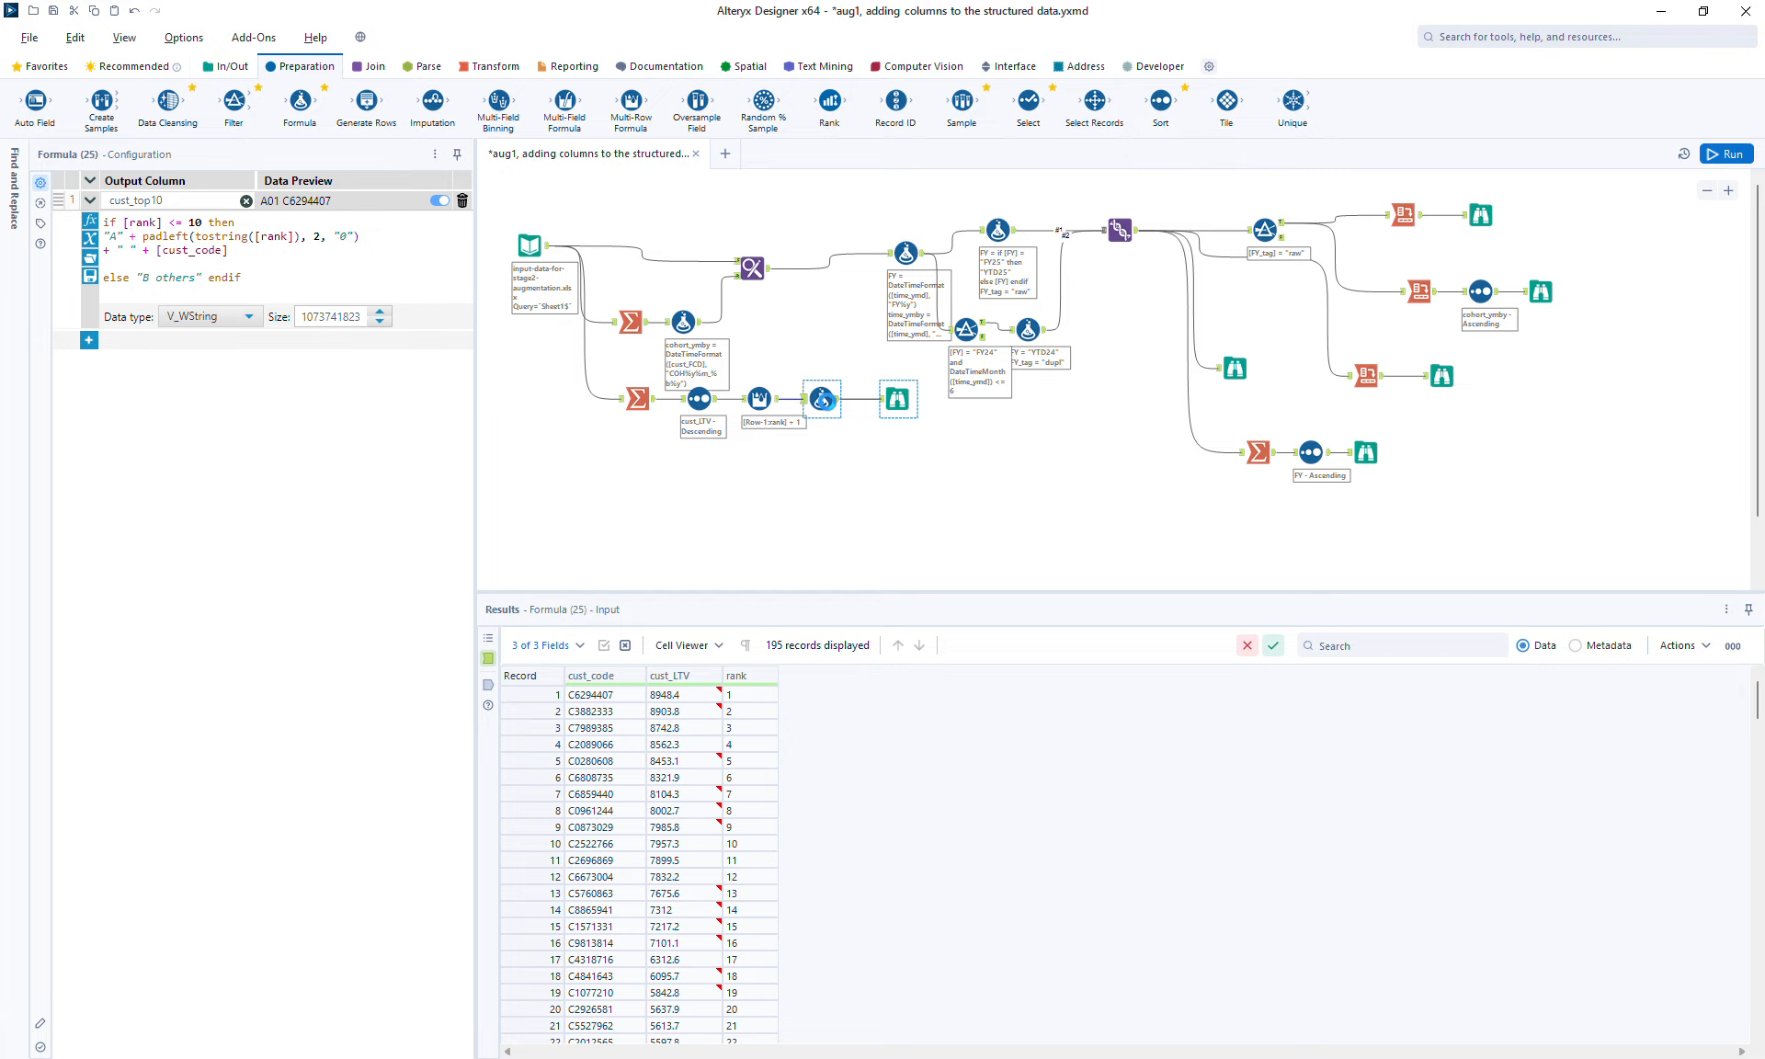
{"action": "left_click", "coordinate": [1726, 155]}
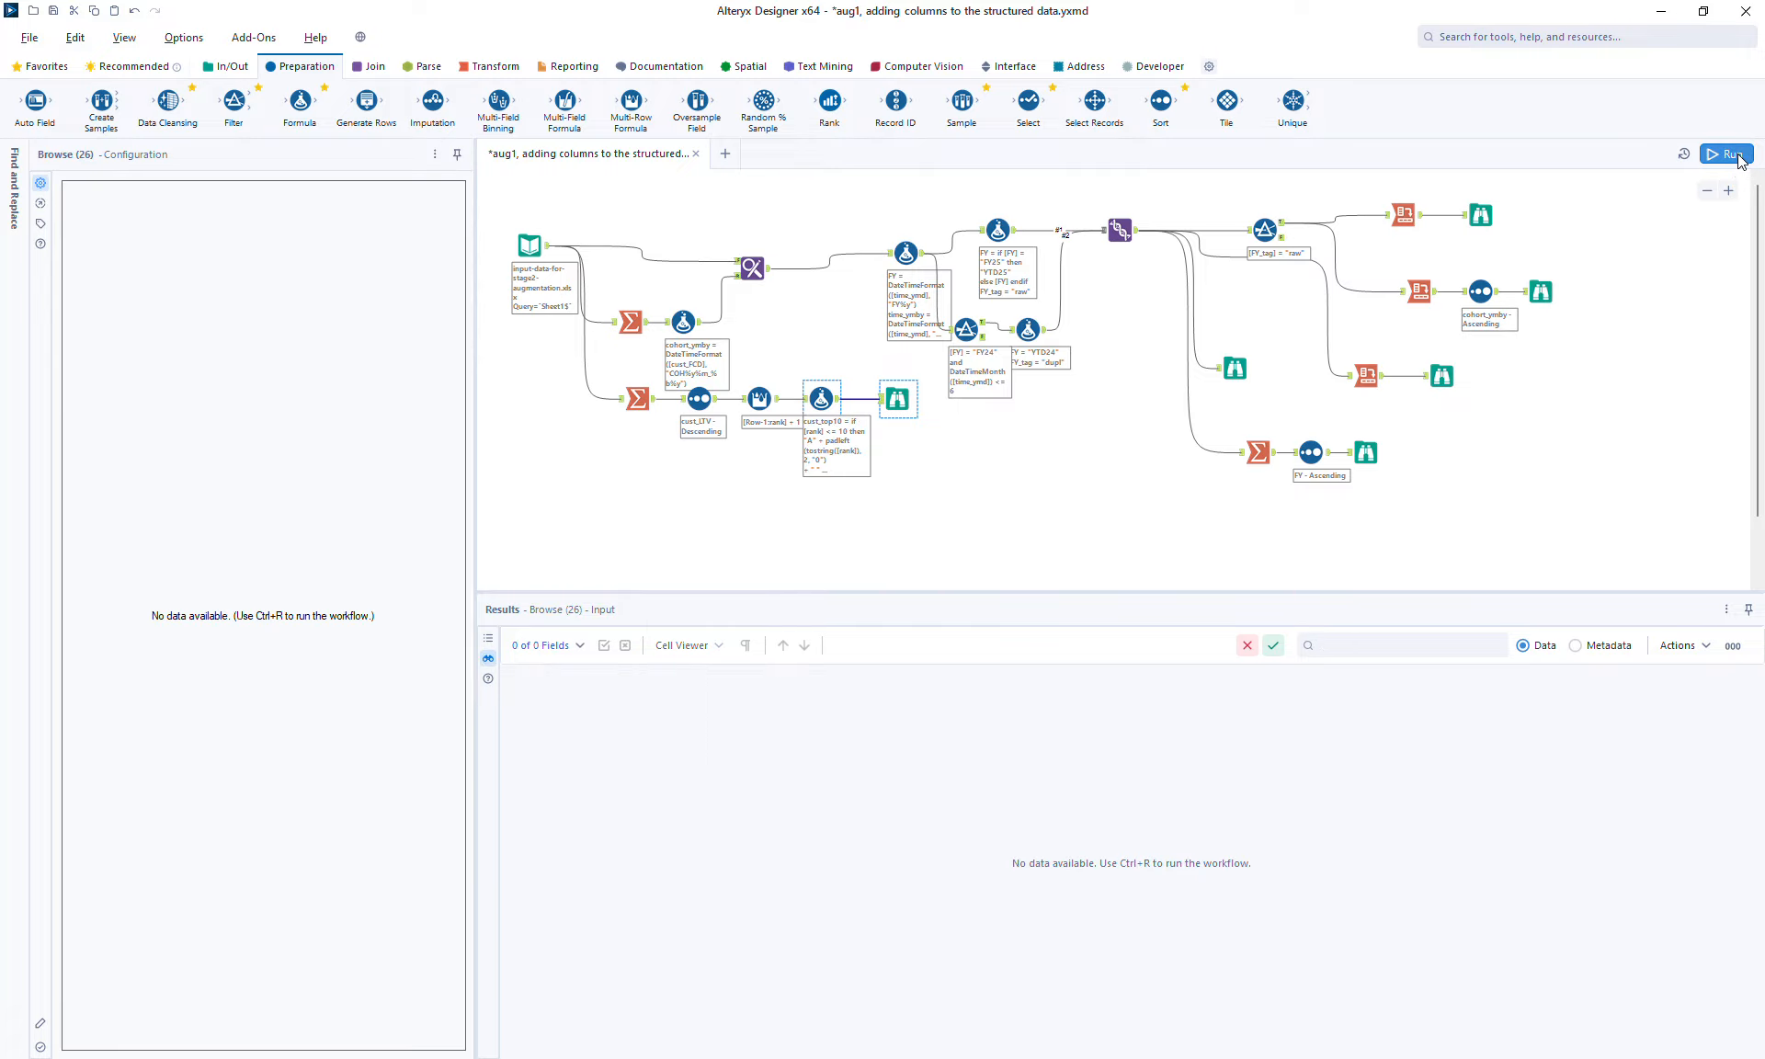
{"action": "left_click", "coordinate": [900, 398]}
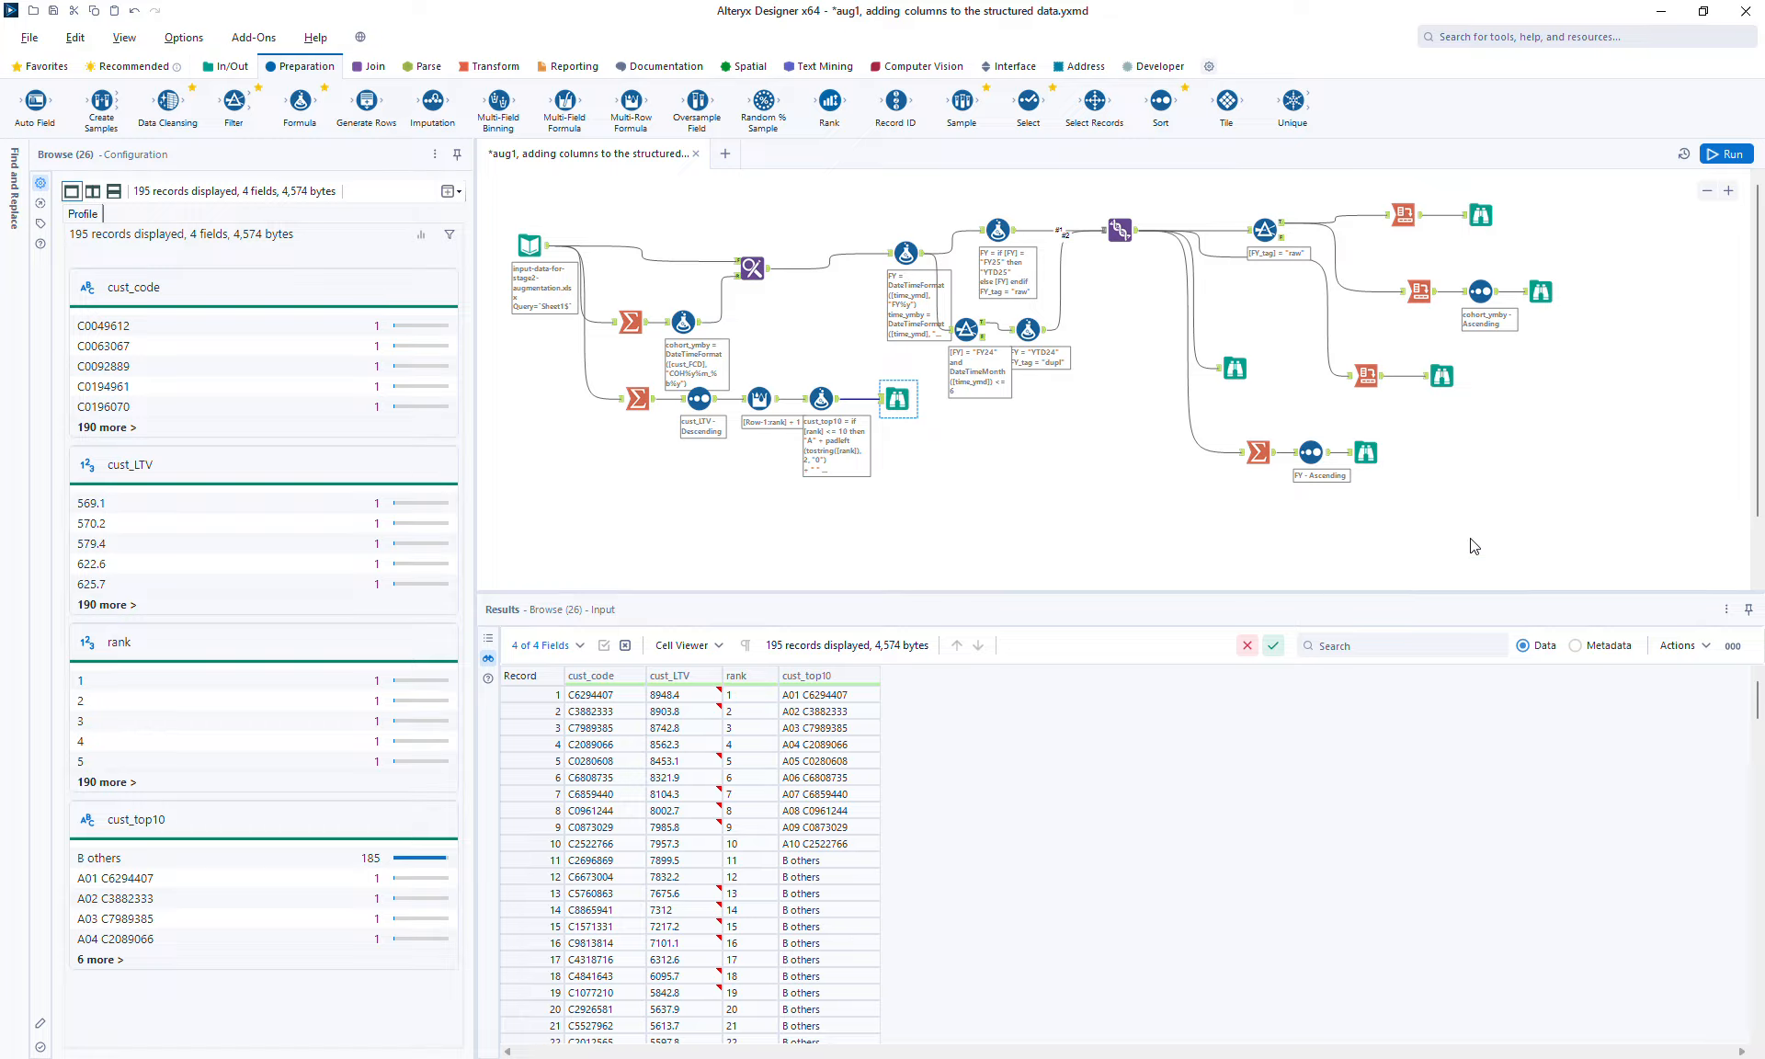
Shift all tools downstream of the Find Replace further right to free space, keeping the new Browse beside the cust_top10 Formula
{"action": "left_click", "coordinate": [1705, 193]}
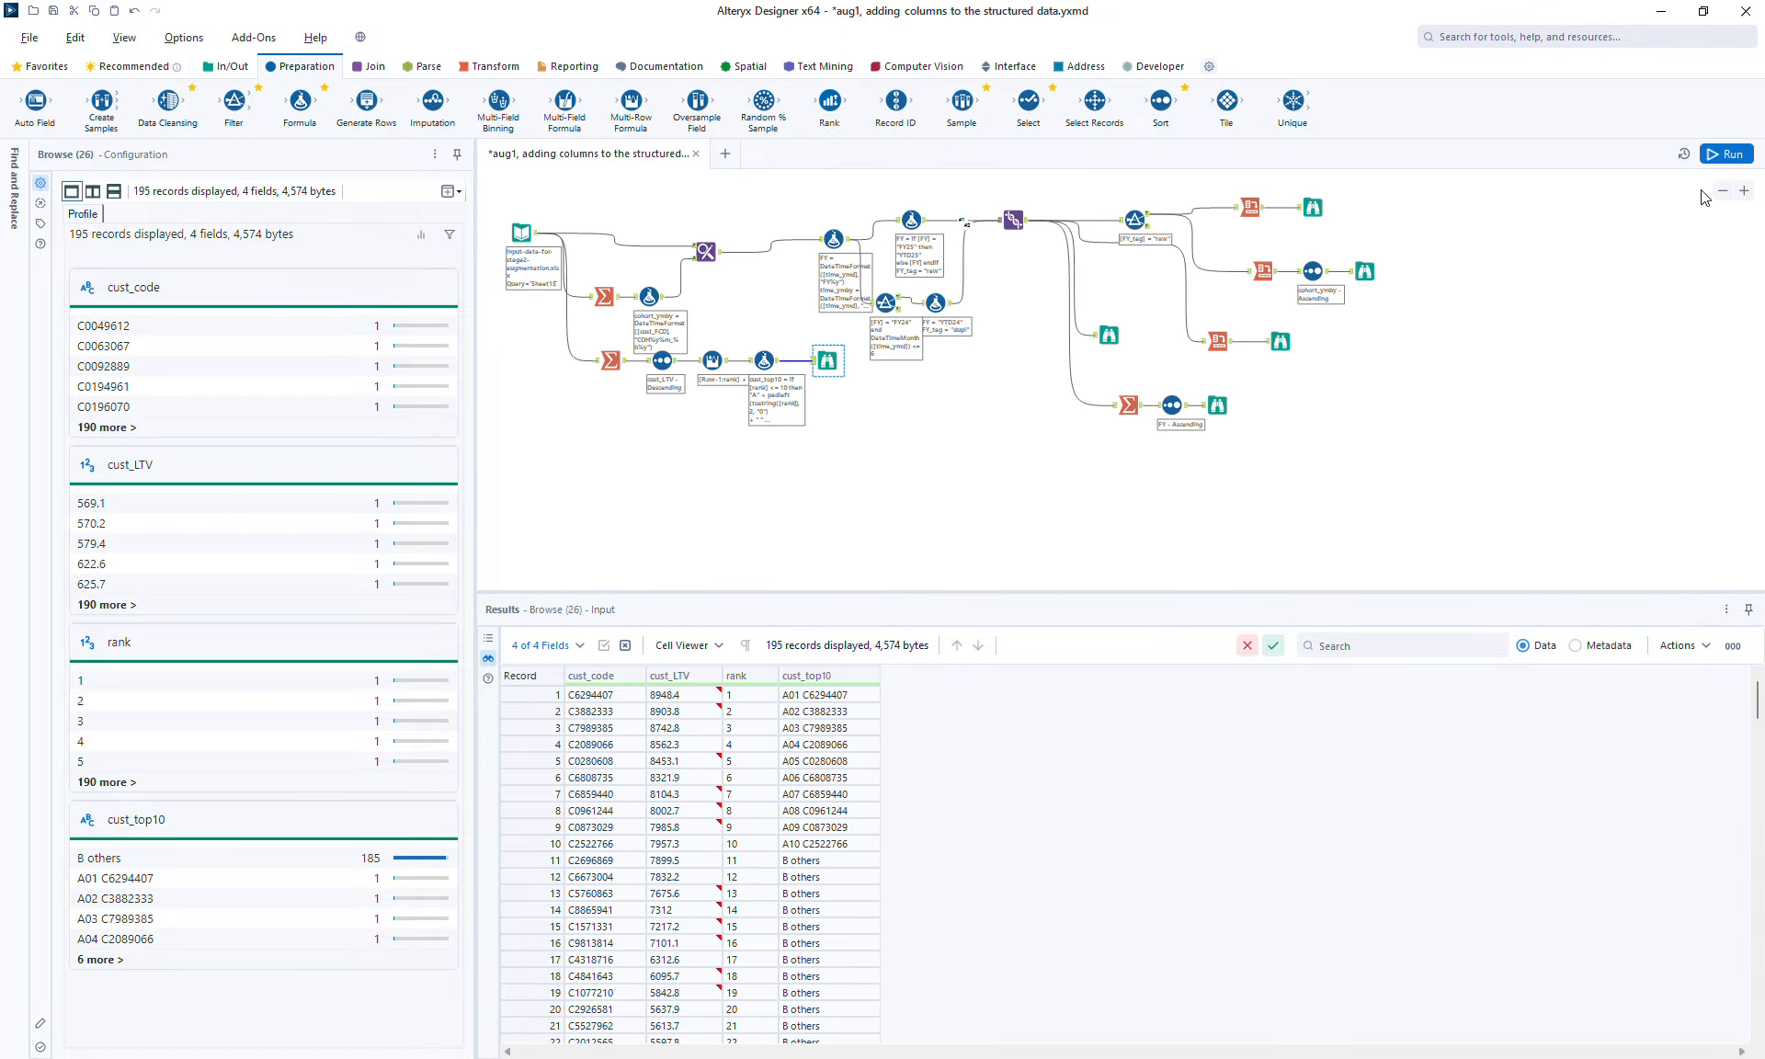
{"action": "left_click", "coordinate": [1705, 195]}
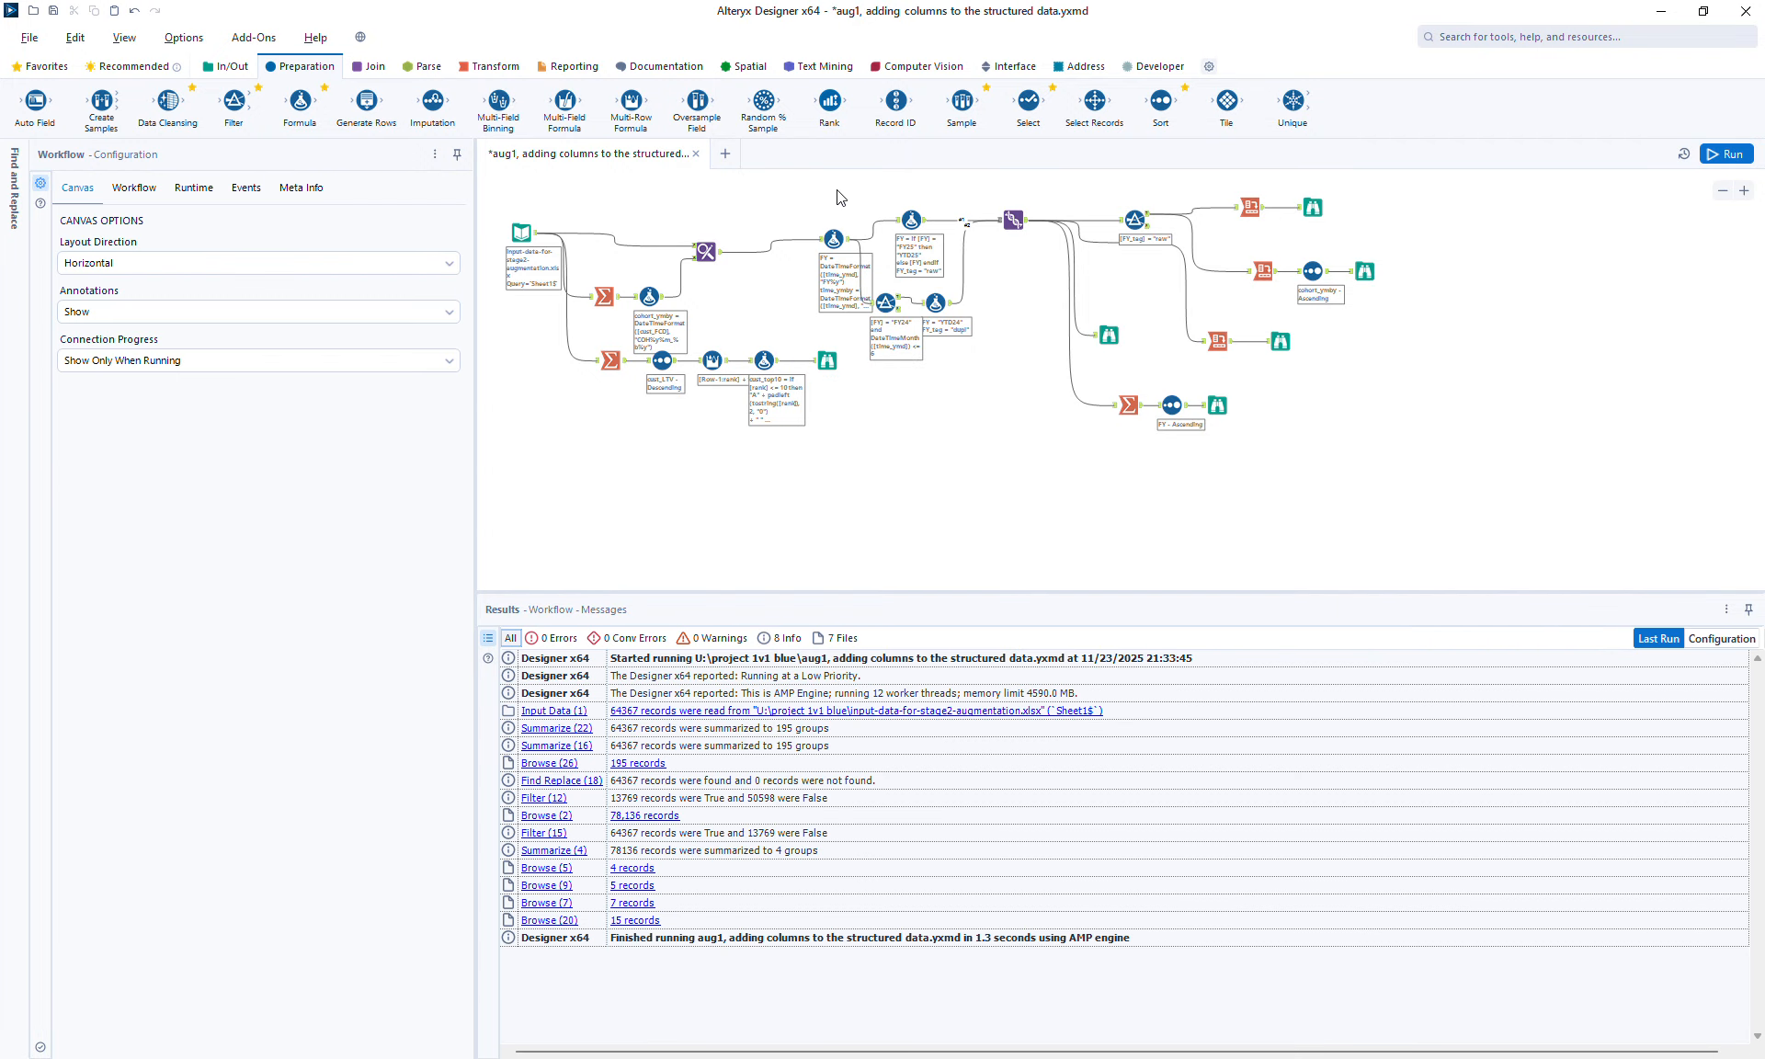
{"action": "left_click_drag", "start_coordinate": [834, 194], "coordinate": [1393, 487]}
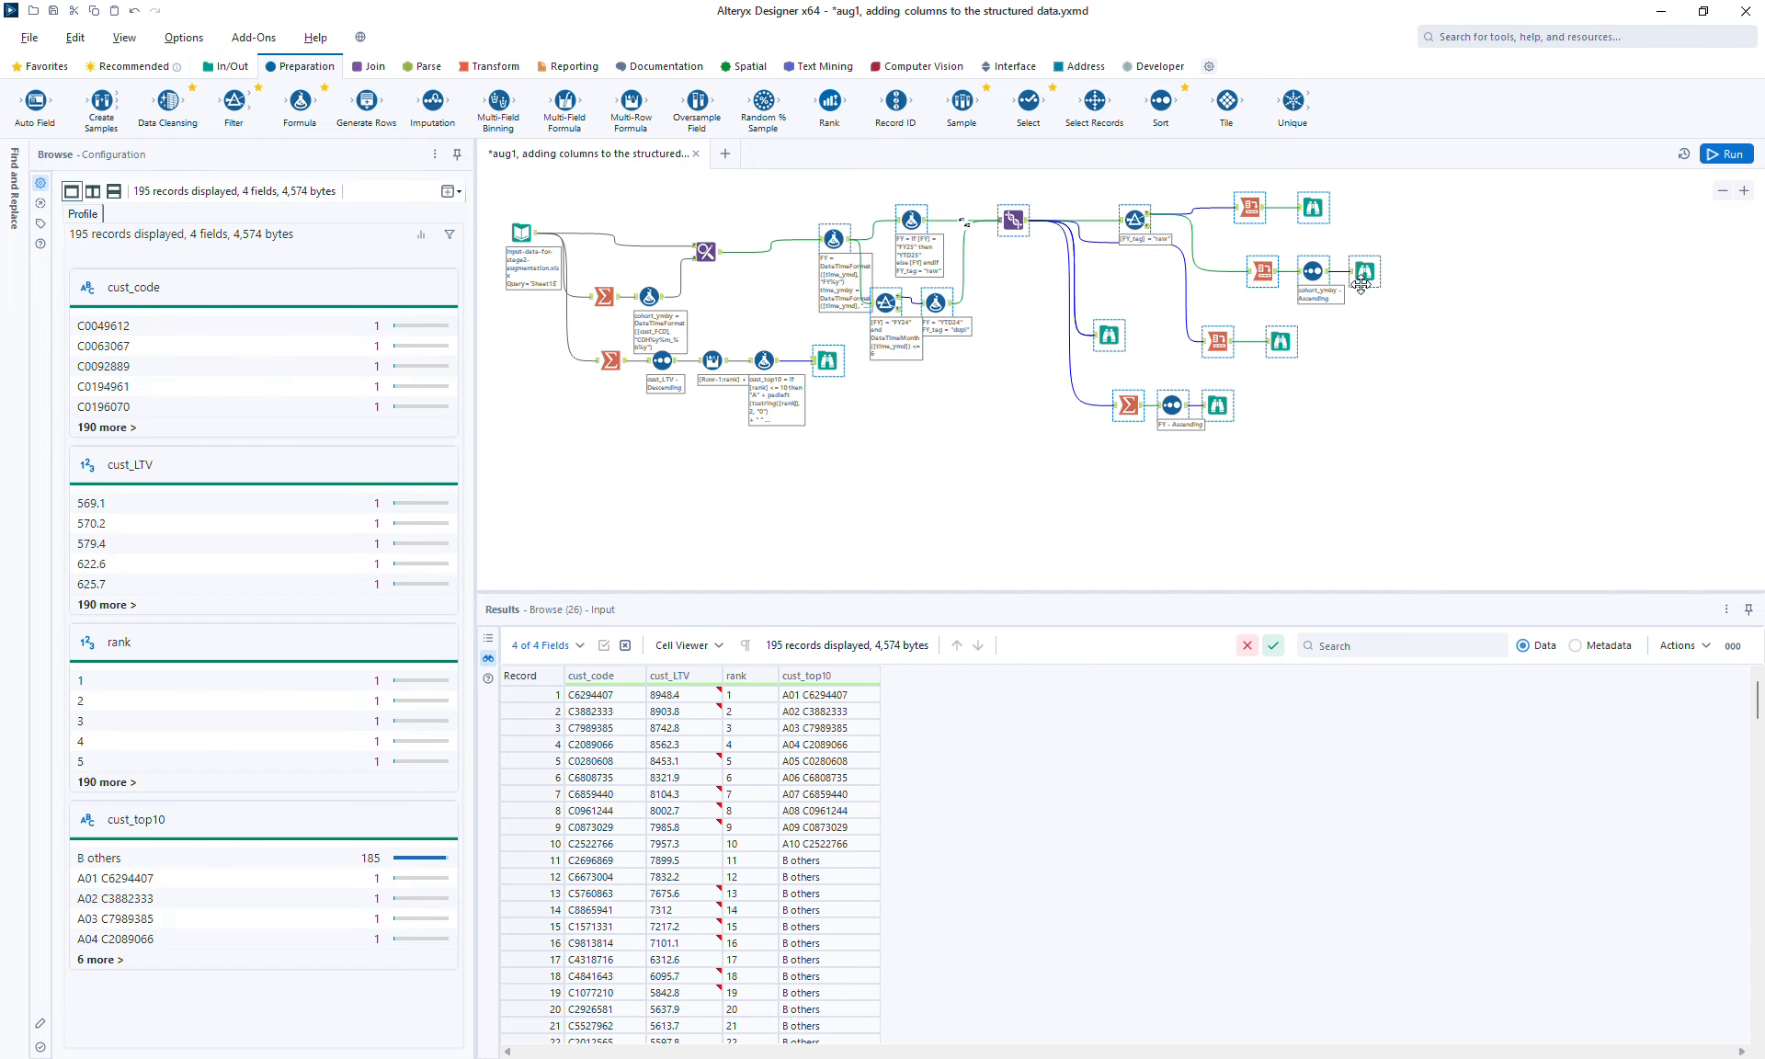
{"action": "left_click_drag", "start_coordinate": [1365, 273], "coordinate": [1493, 273]}
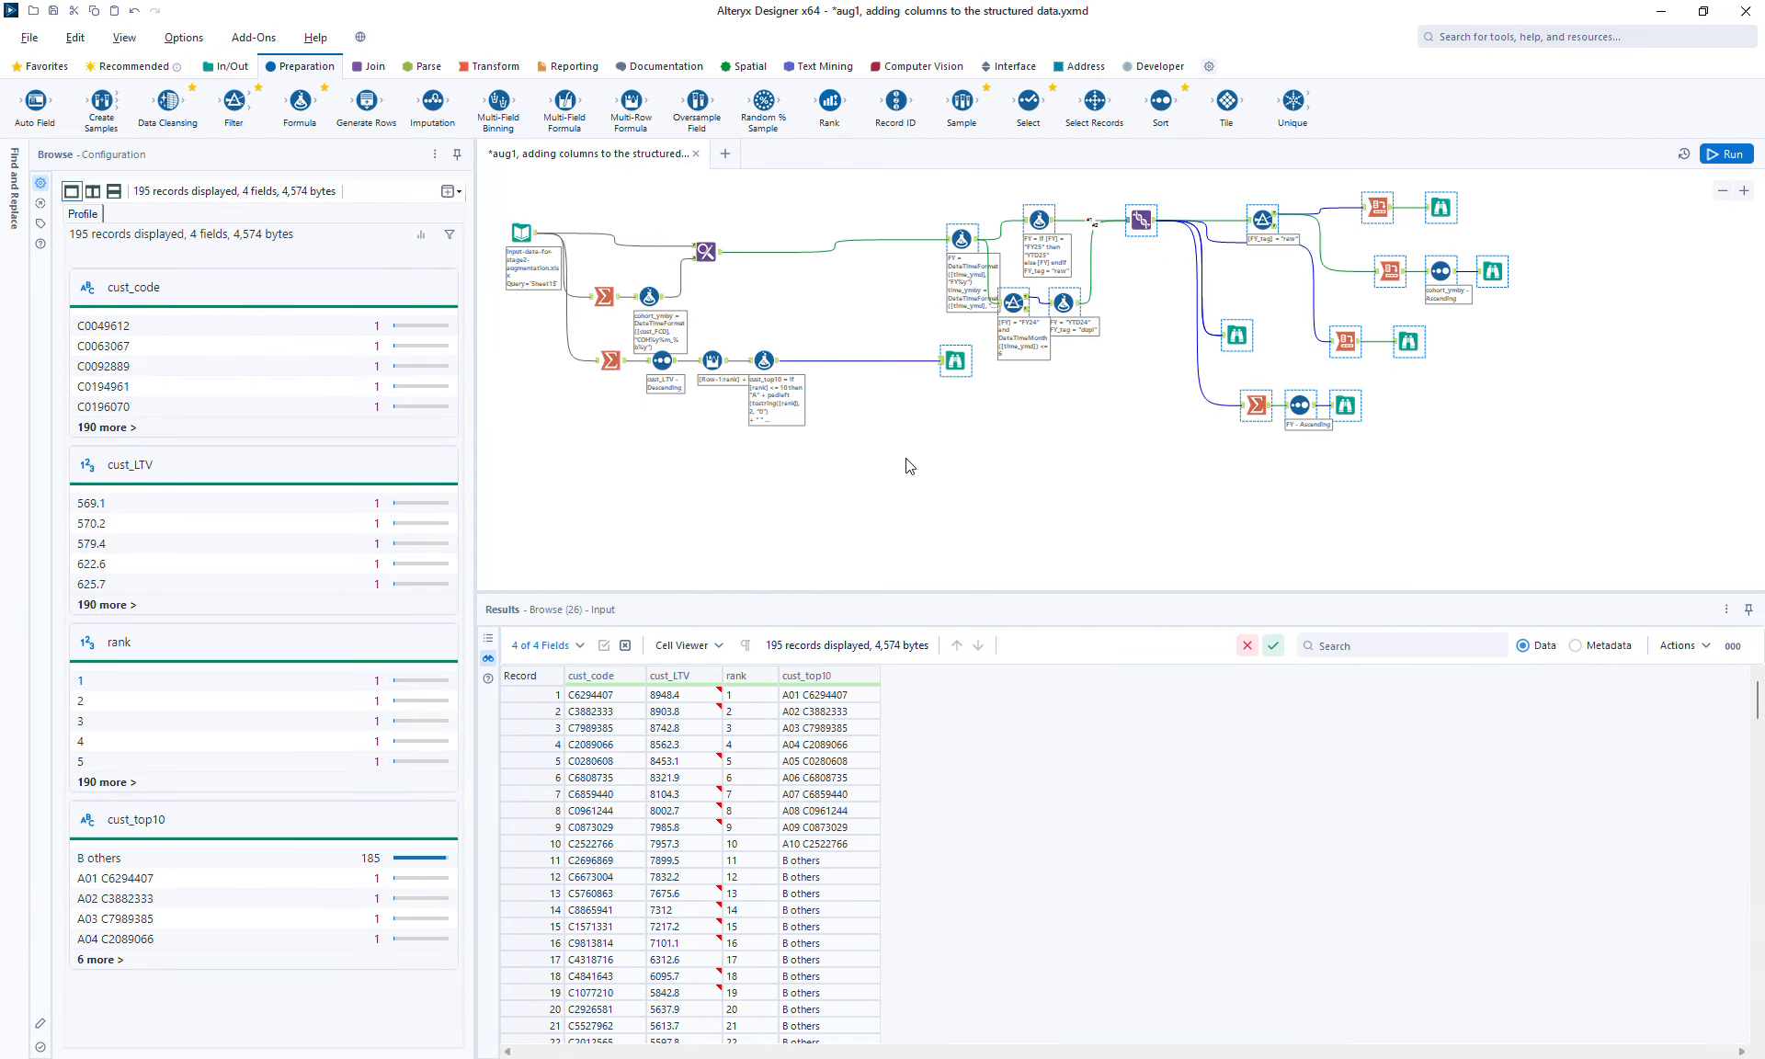
{"action": "left_click", "coordinate": [989, 345]}
{"action": "left_click", "coordinate": [955, 360]}
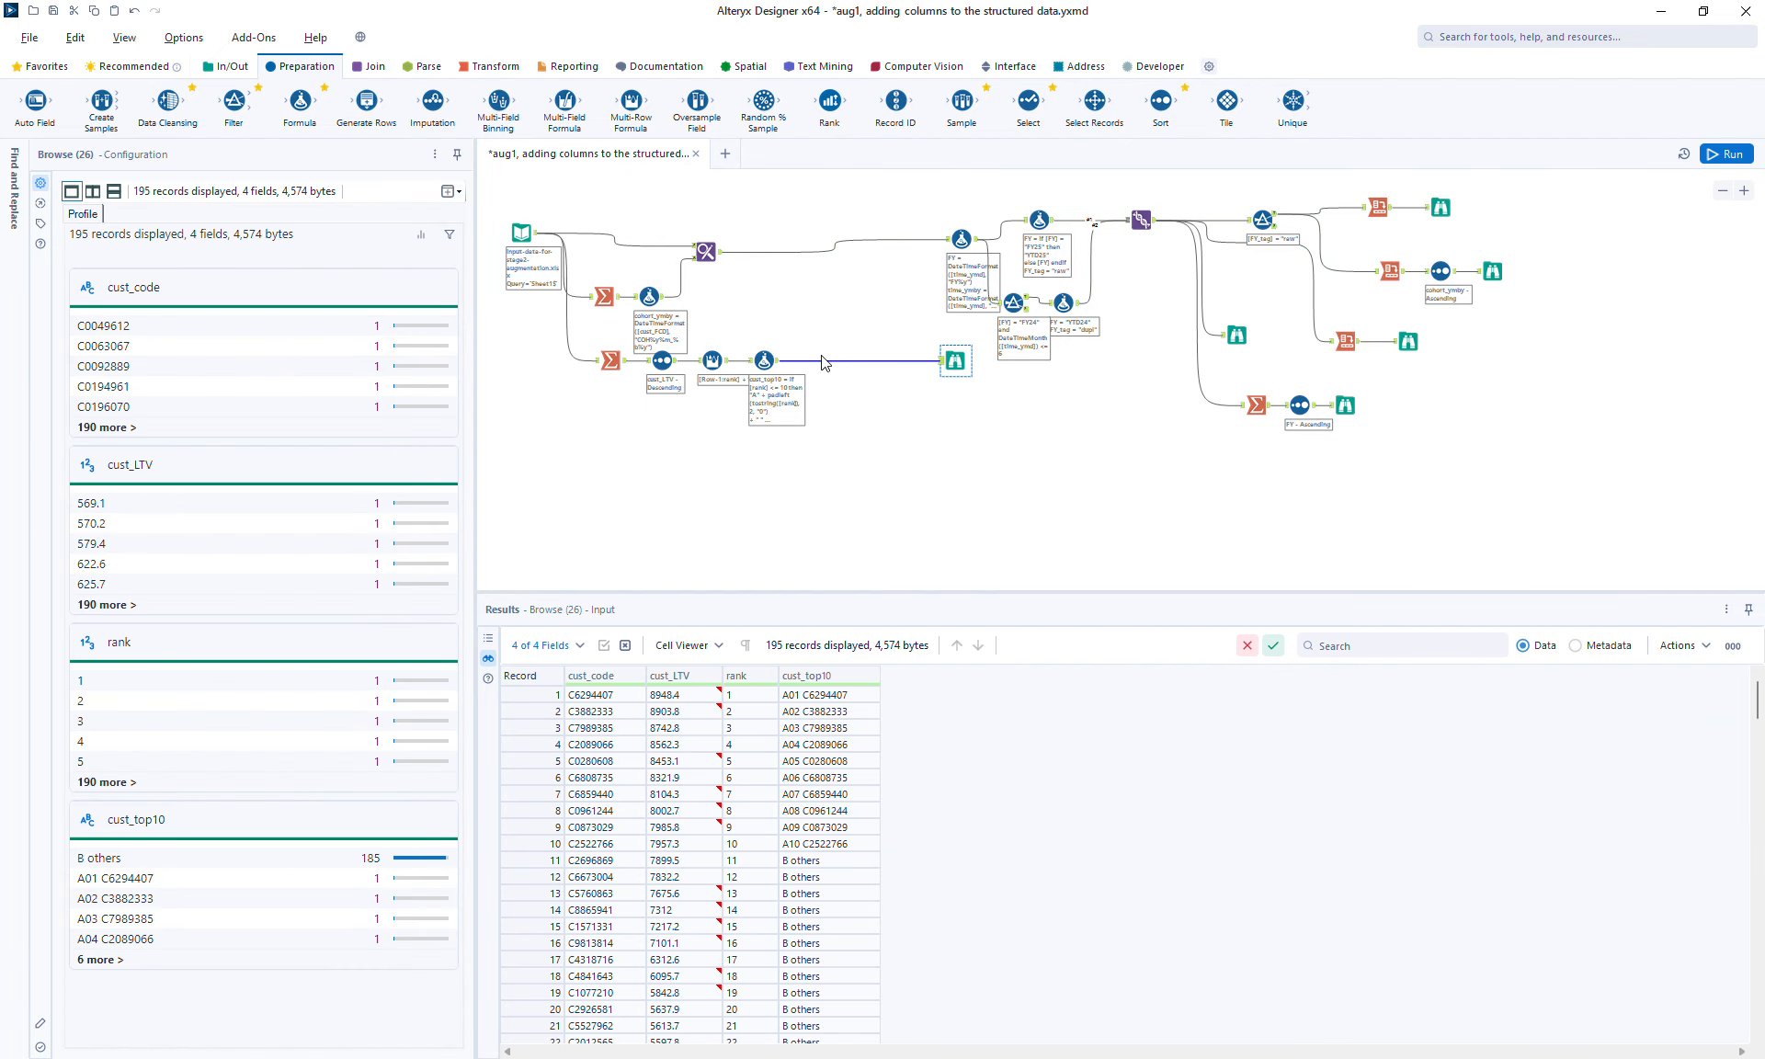
{"action": "left_click_drag", "start_coordinate": [956, 361], "coordinate": [834, 361]}
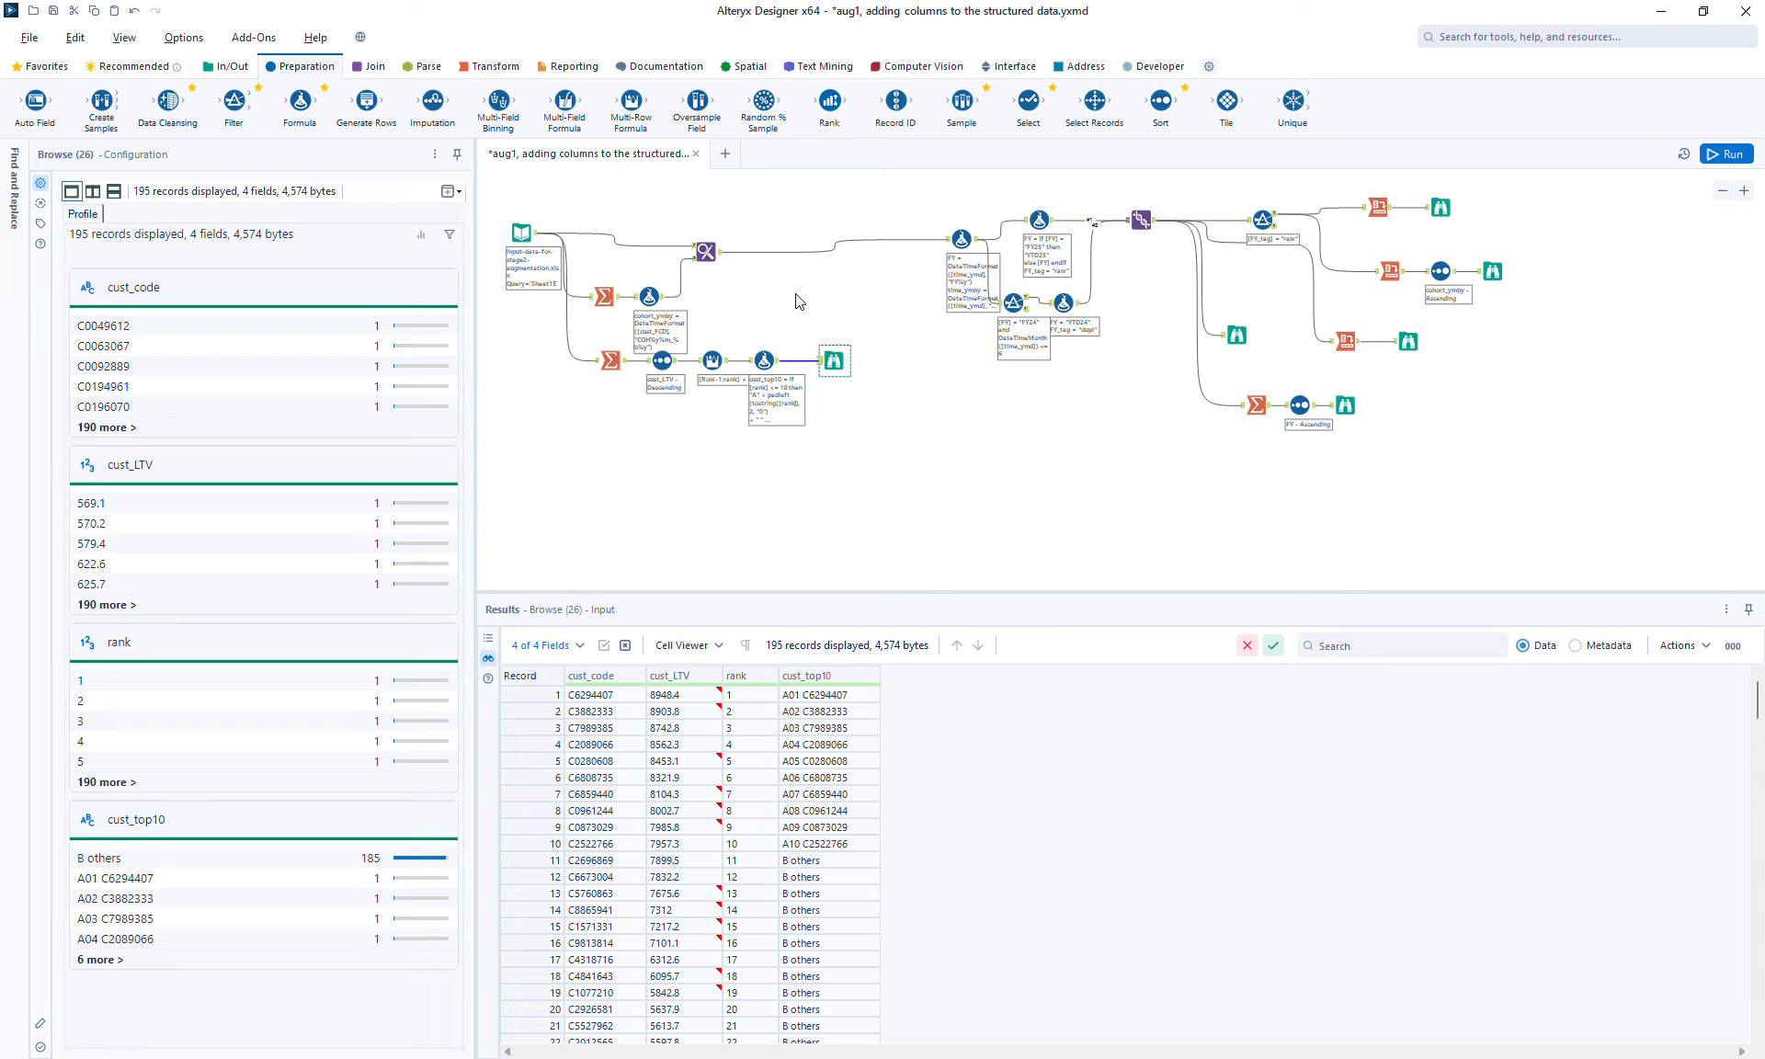
Insert a second Find Replace tool after the existing one and connect the cust_top10 Formula to its replacement input
{"action": "left_click", "coordinate": [369, 67]}
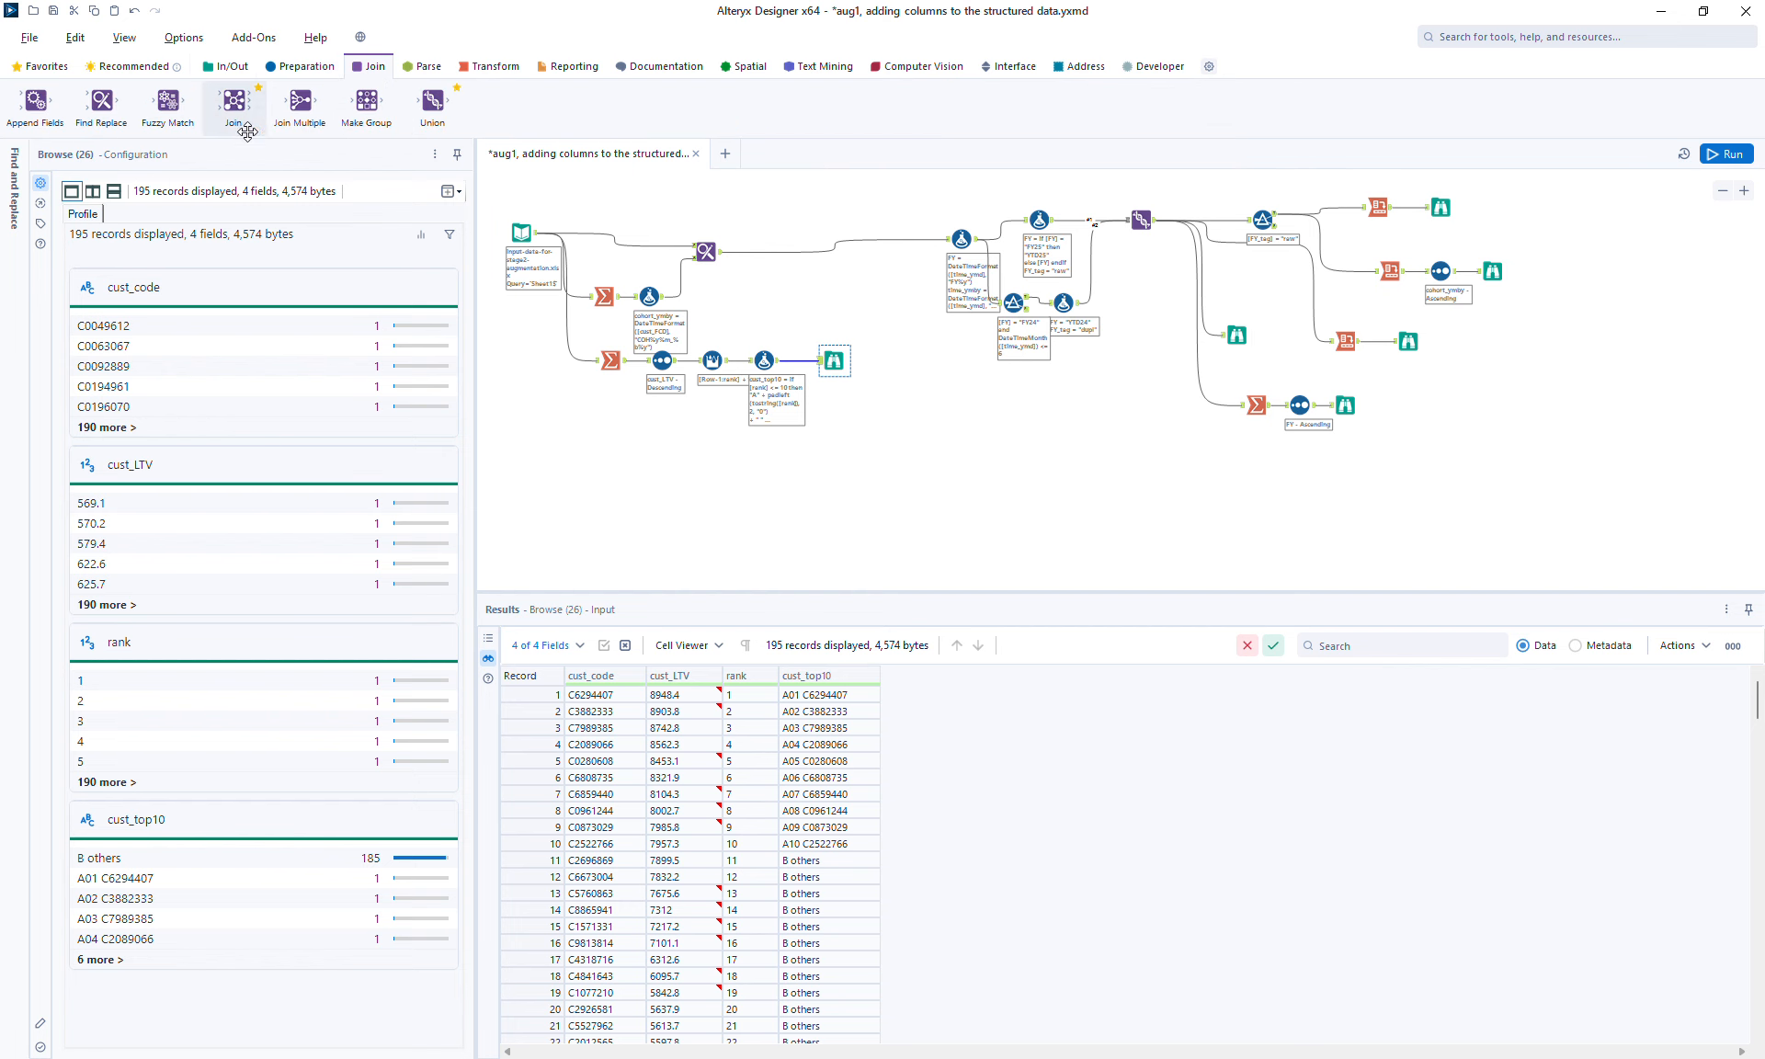
{"action": "left_click_drag", "start_coordinate": [105, 108], "coordinate": [828, 266]}
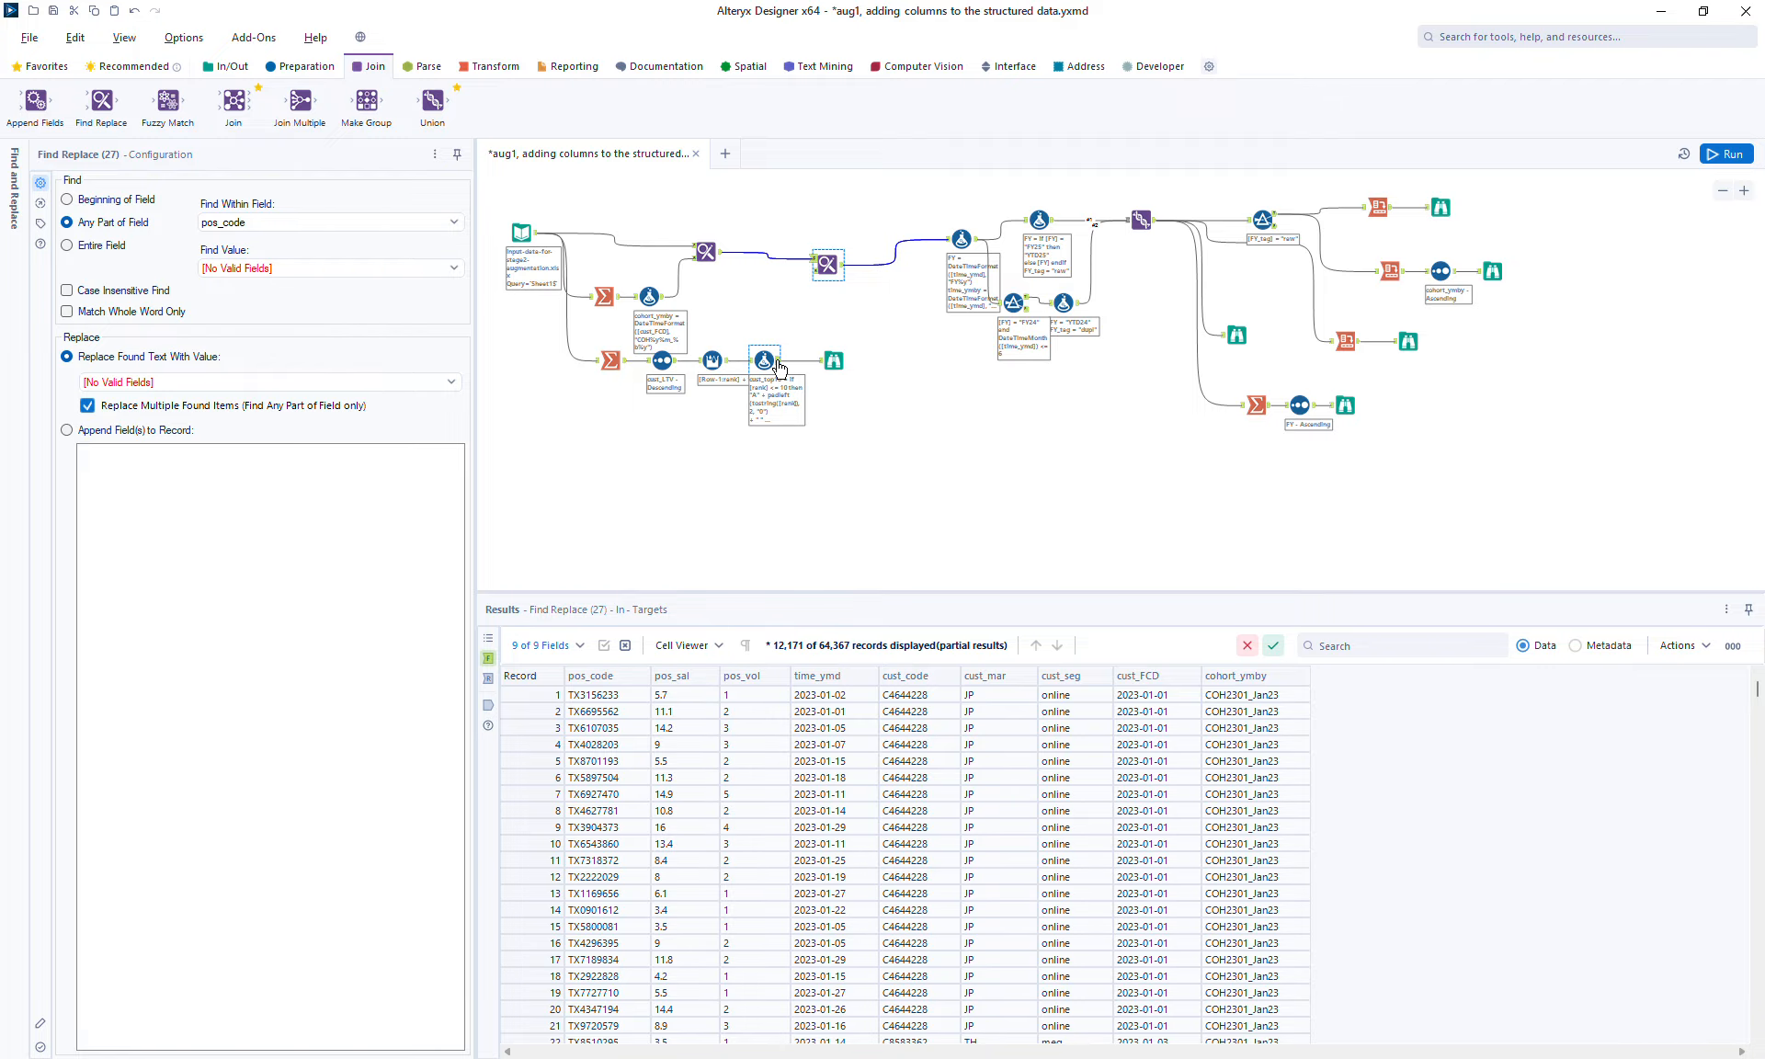
{"action": "left_click_drag", "start_coordinate": [779, 360], "coordinate": [825, 270]}
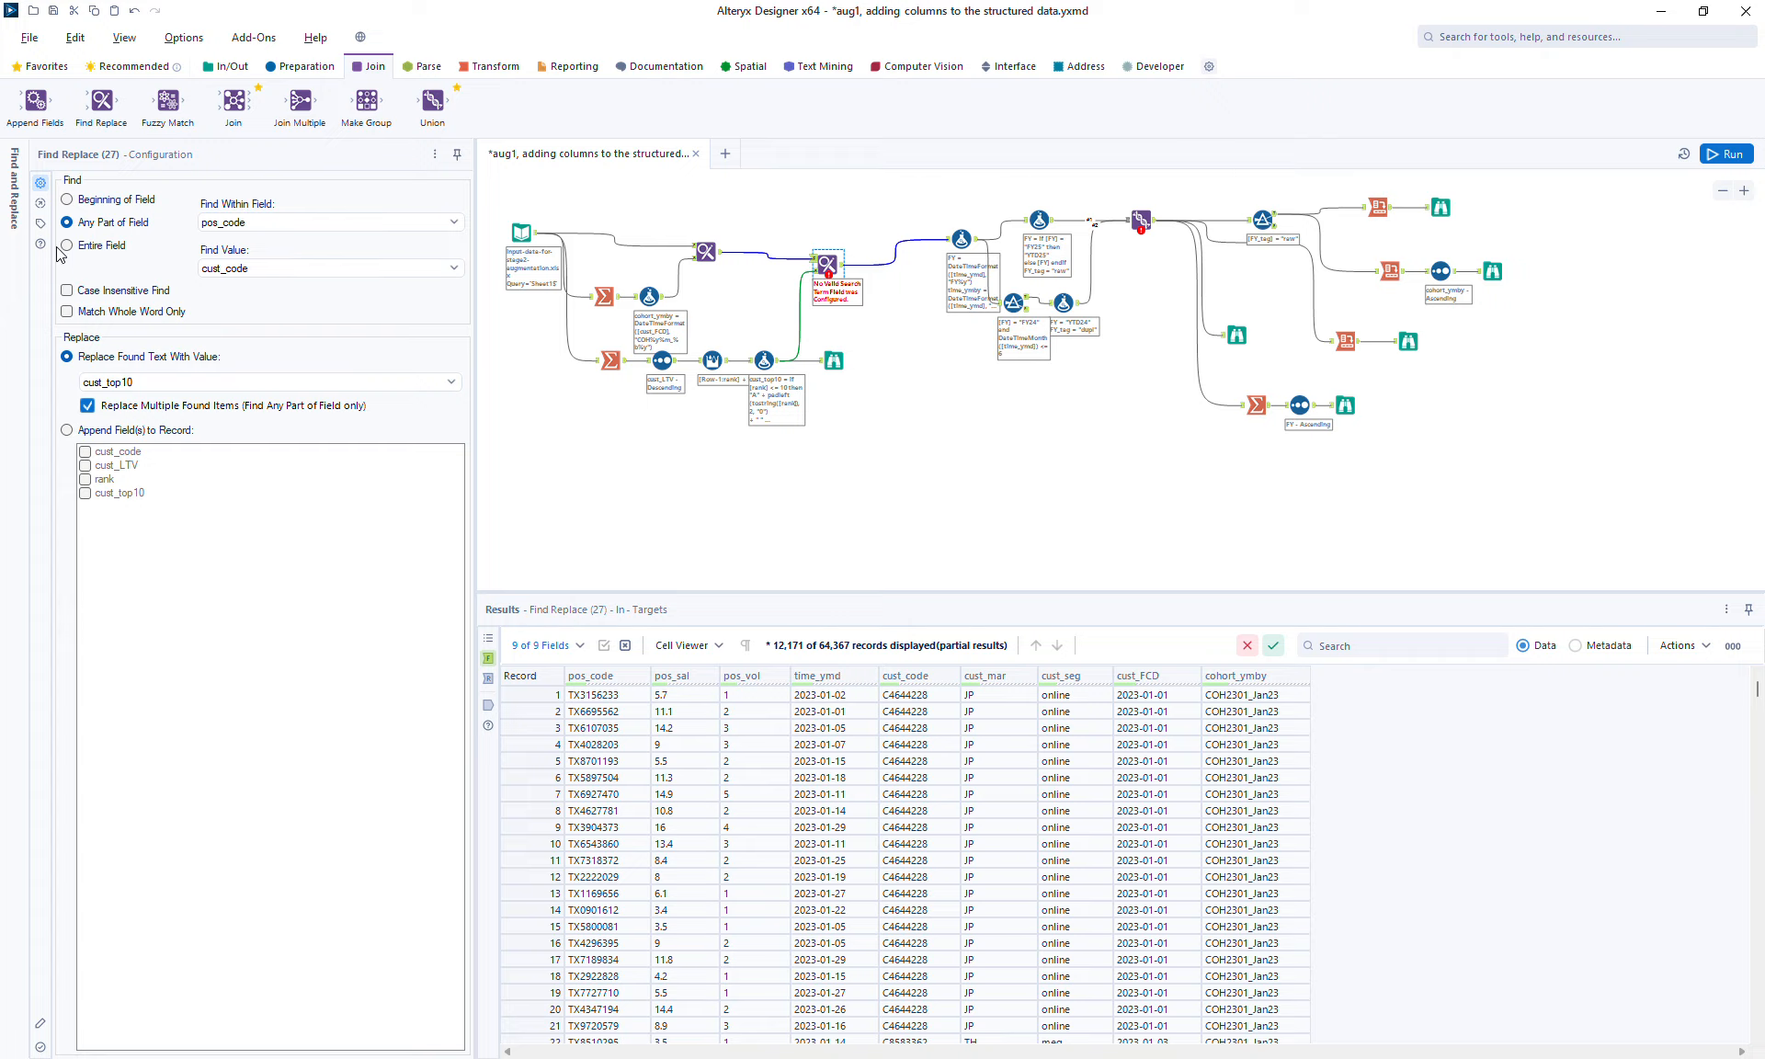
Configure the new Find Replace to match the entire cust_code field against cust_code and append cust_top10 to each record
{"action": "left_click", "coordinate": [83, 248]}
{"action": "left_click", "coordinate": [235, 223]}
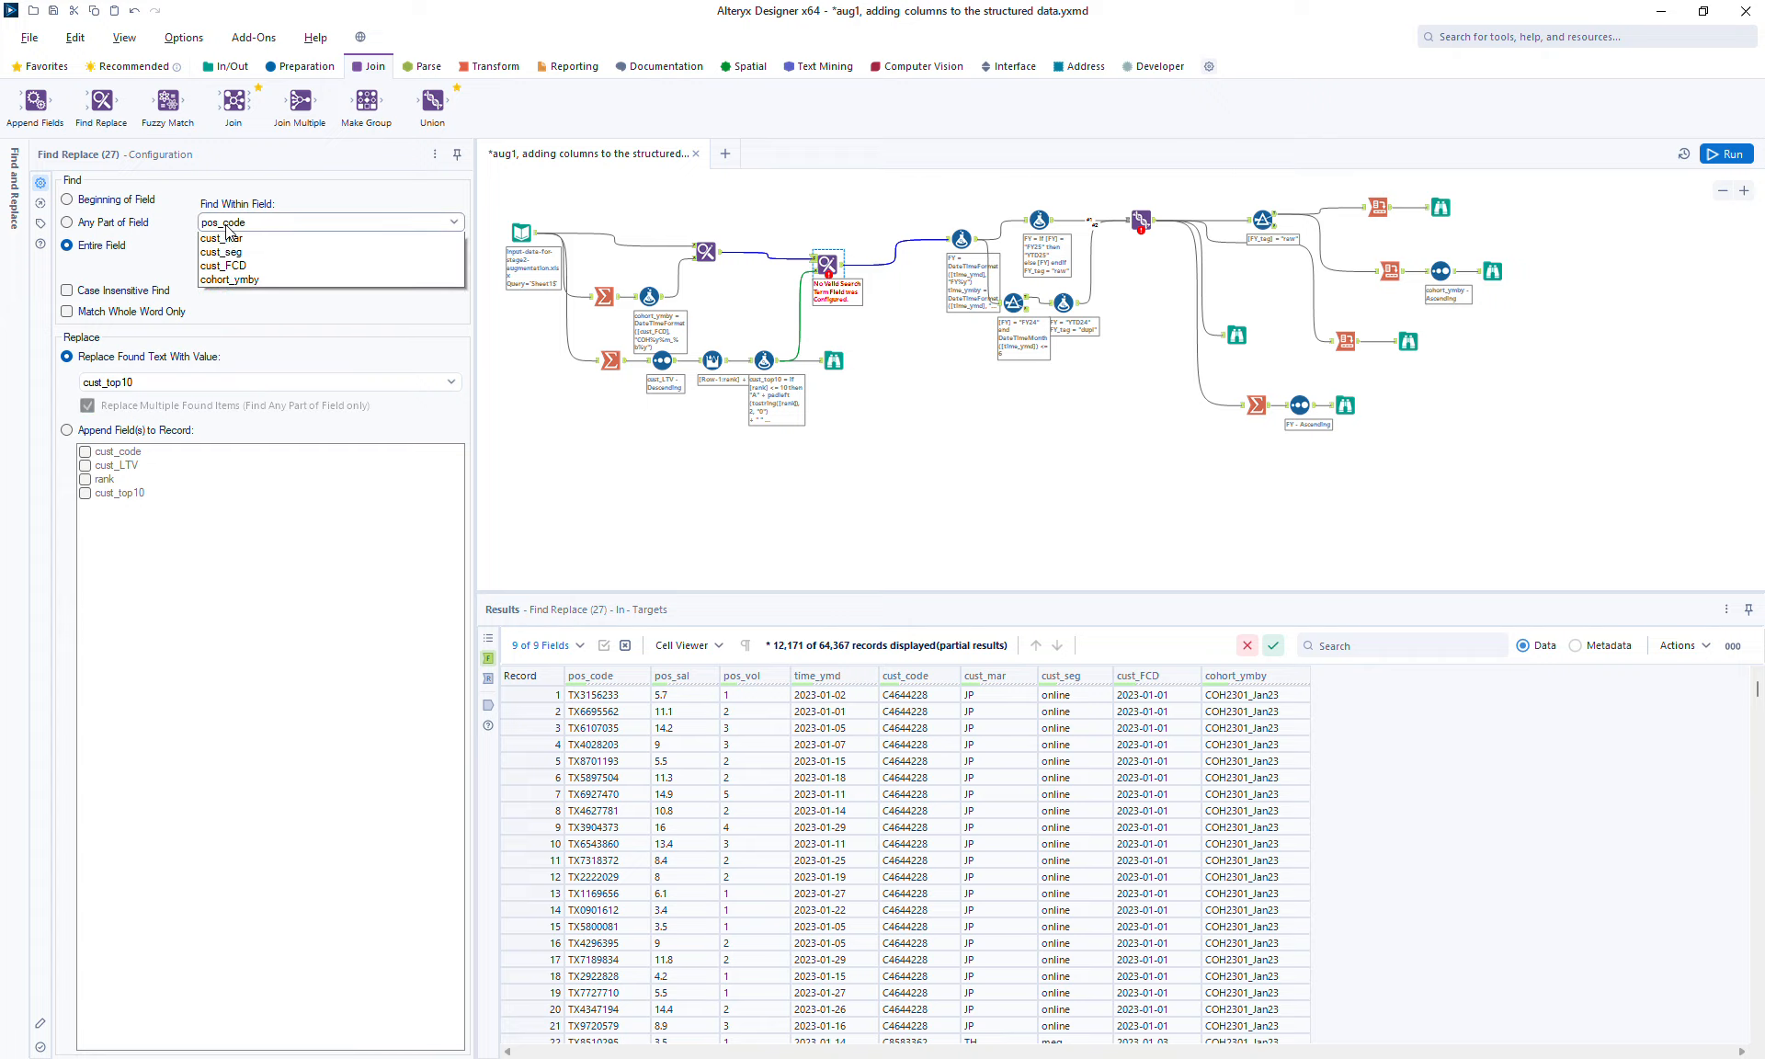
{"action": "left_click", "coordinate": [248, 273]}
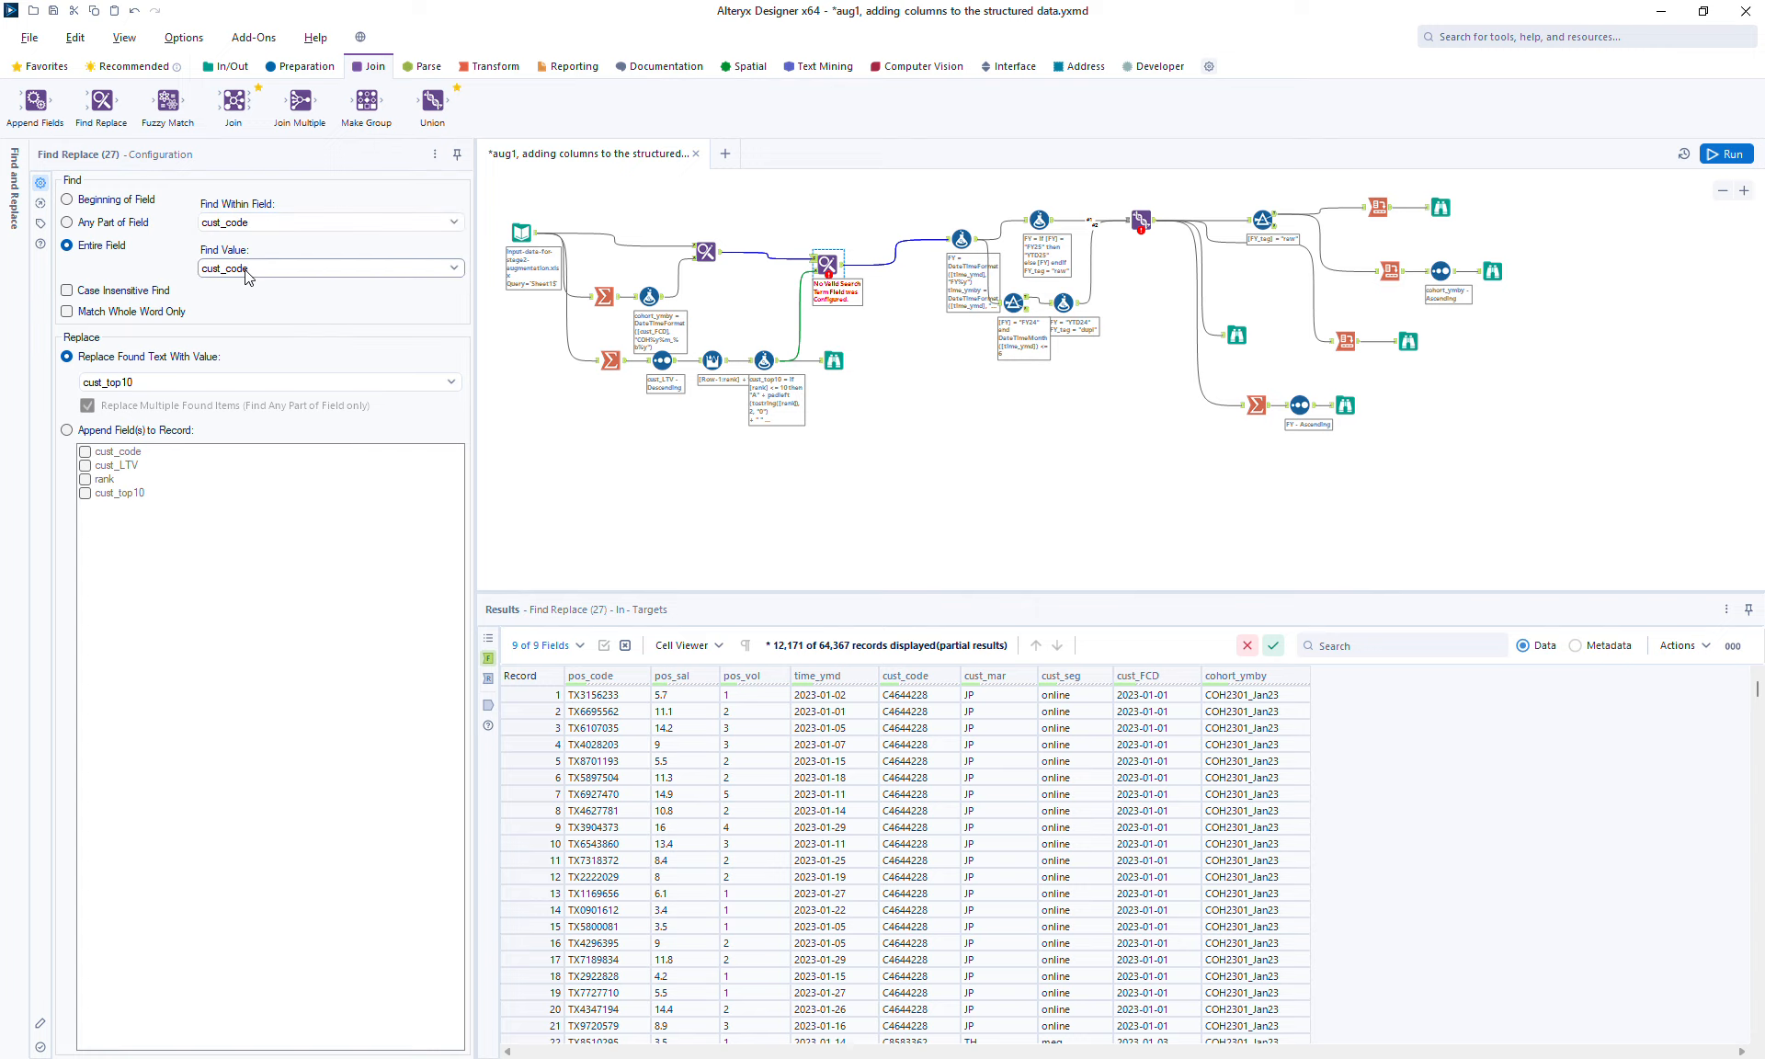
{"action": "left_click", "coordinate": [103, 431]}
{"action": "left_click", "coordinate": [133, 494]}
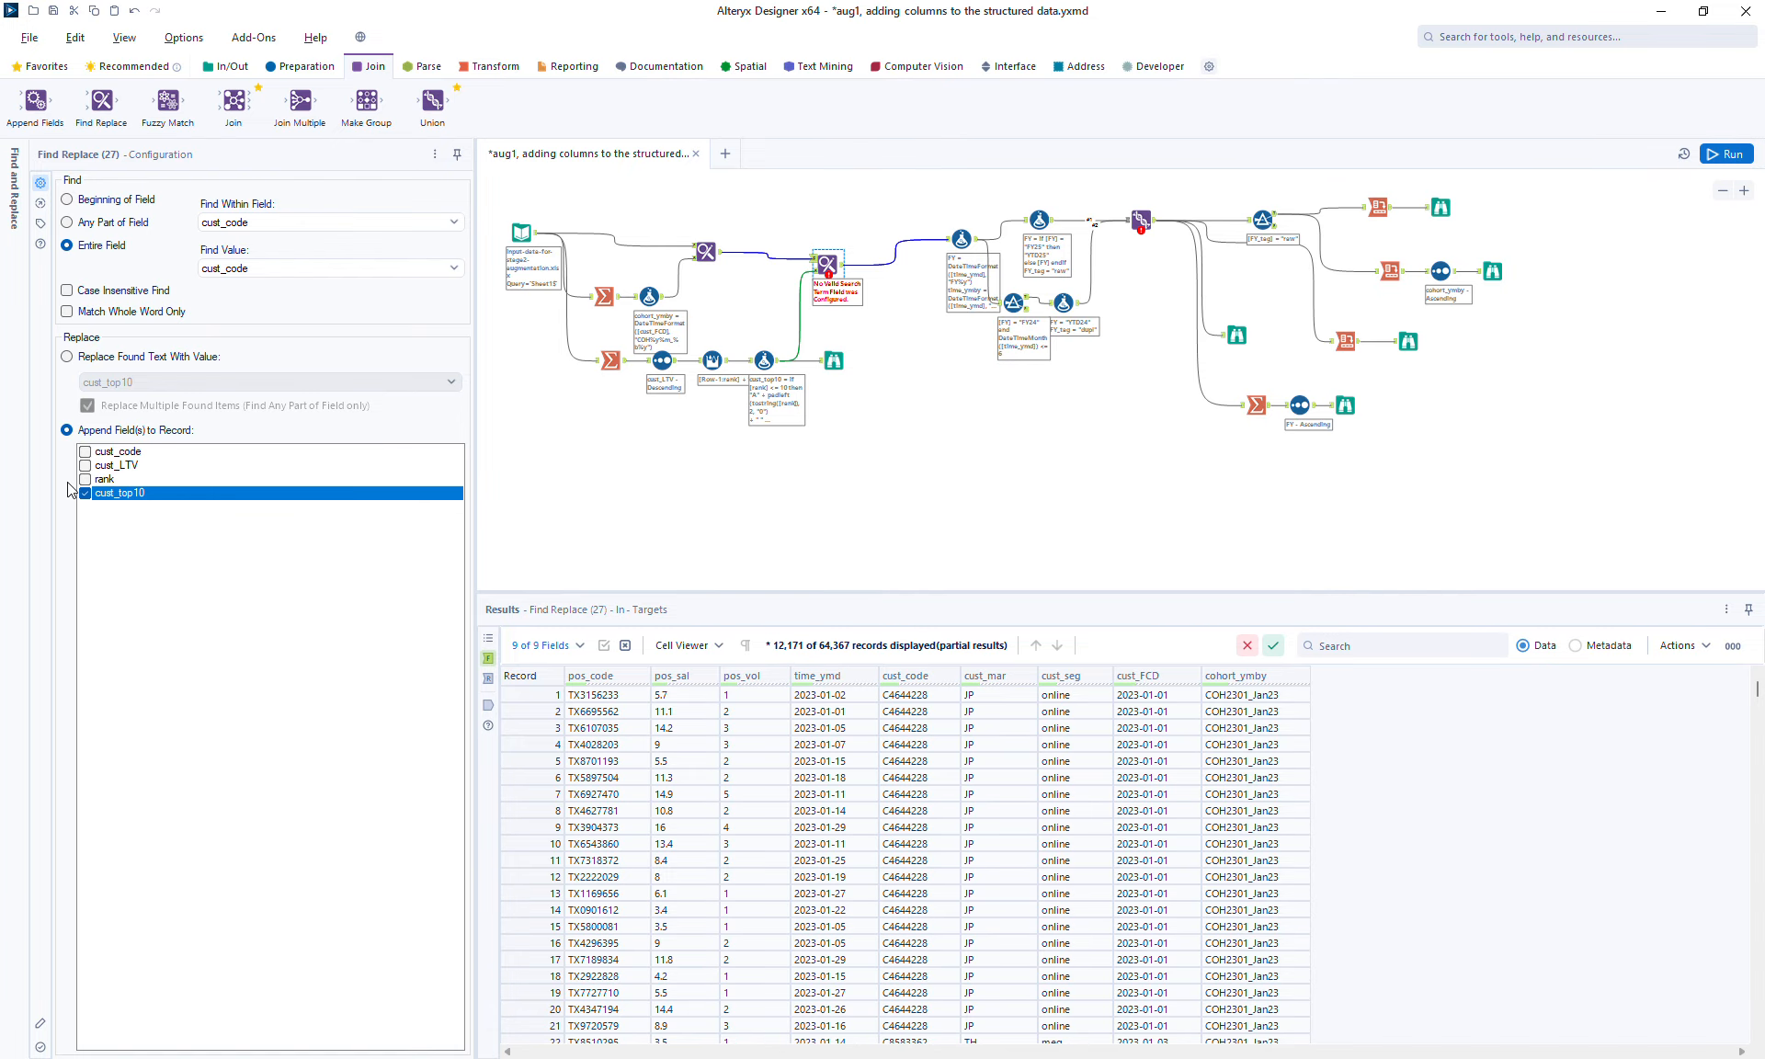
Run the workflow and inspect the second Find Replace's output for the appended cust_top10 column
{"action": "left_click", "coordinate": [1713, 161]}
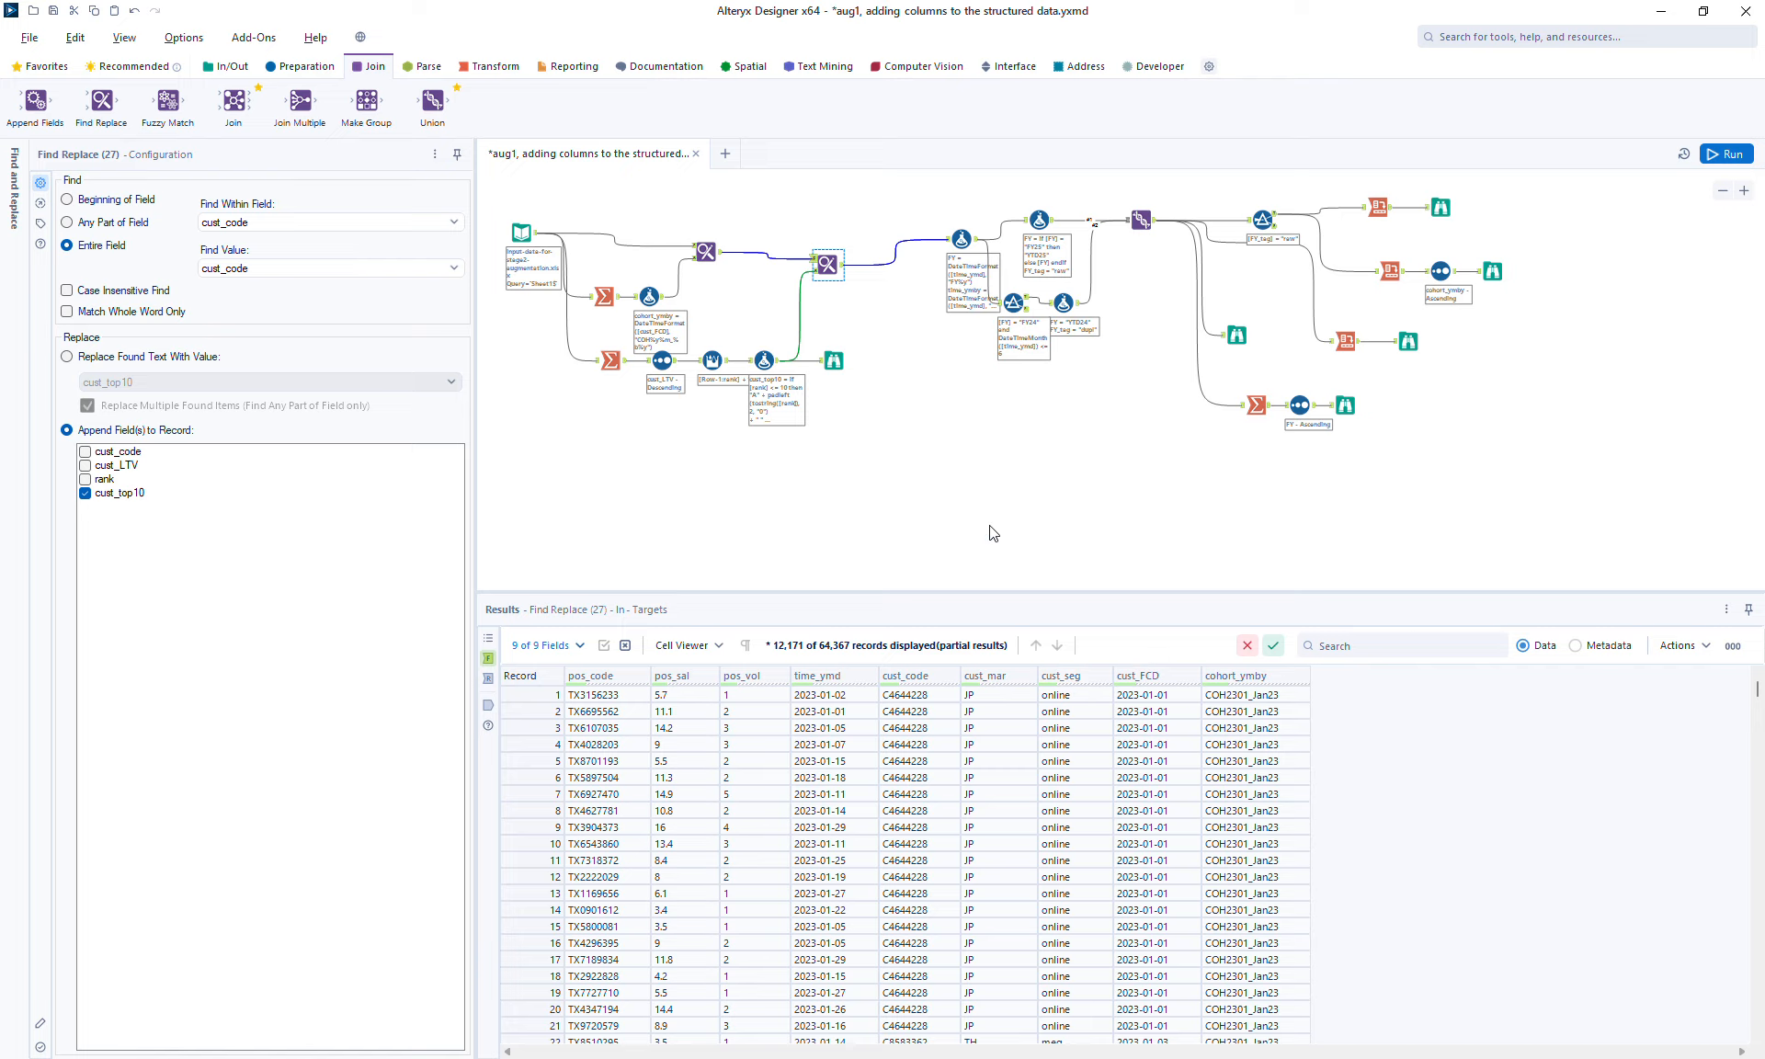
{"action": "left_click", "coordinate": [488, 705]}
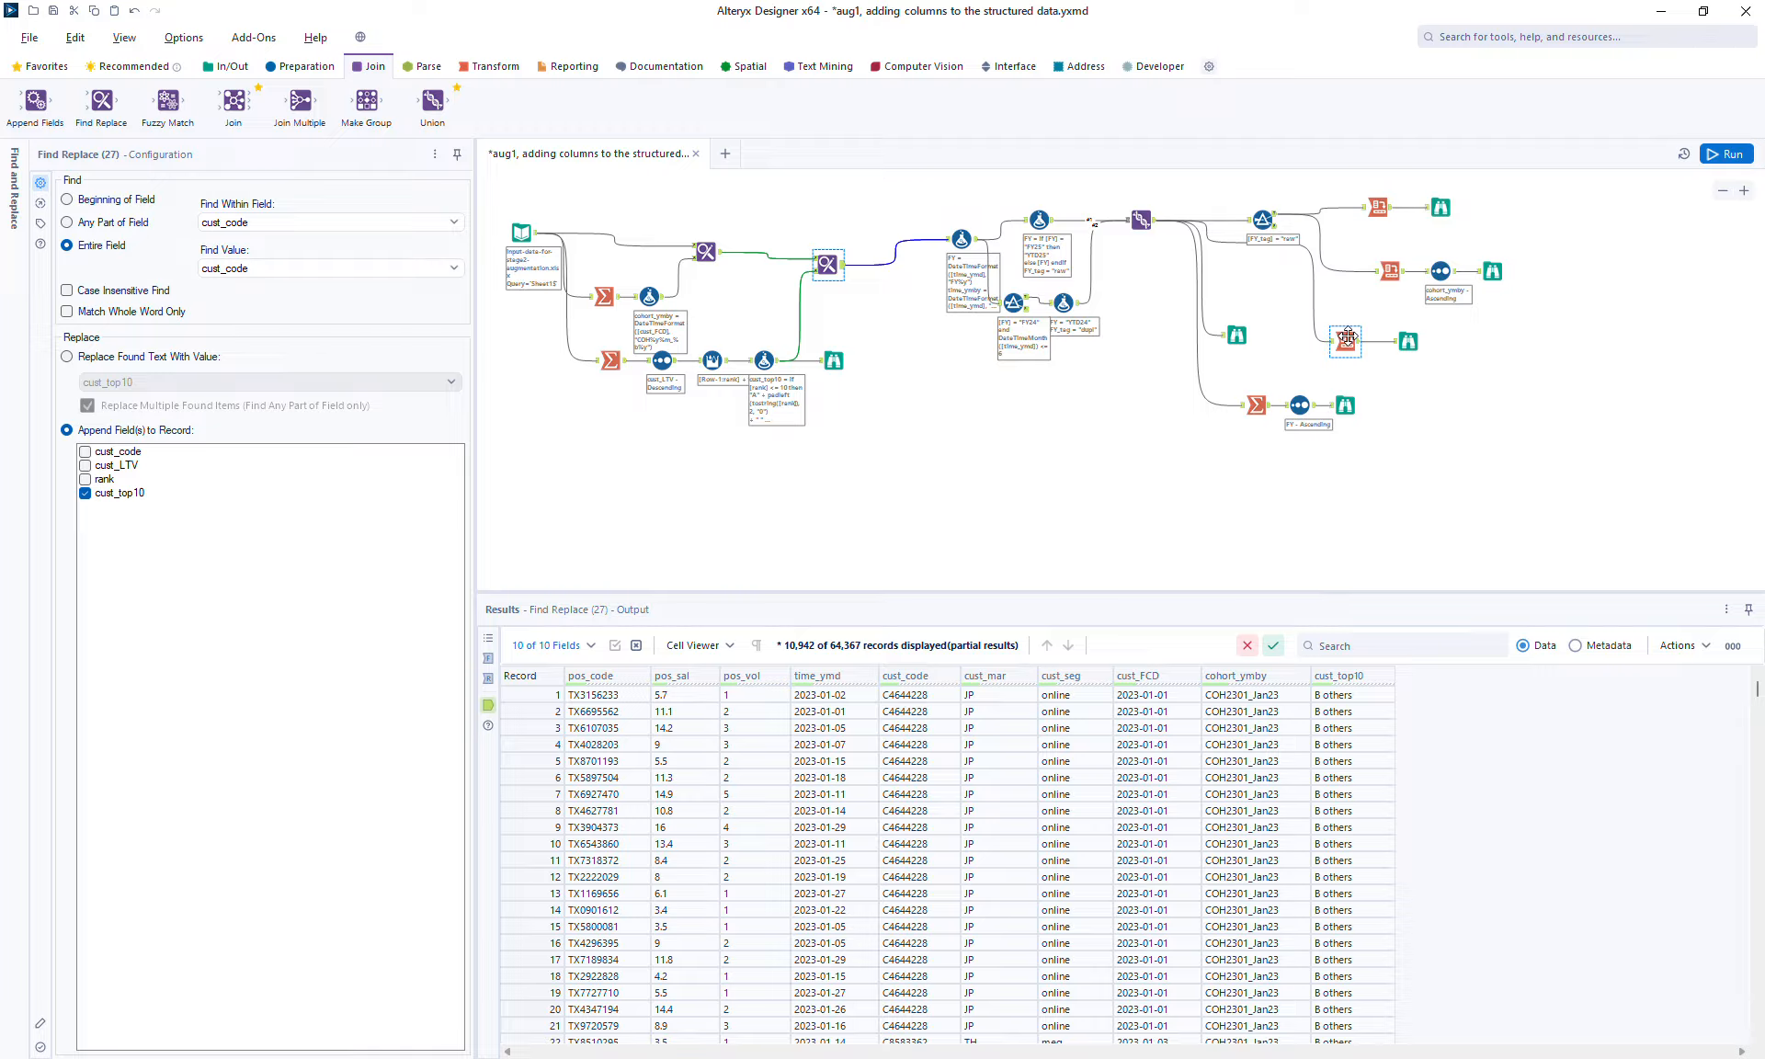
Space out the lower output branches, duplicate the cust_seg Cross Tab with its Browse, and connect the Union output to the copy
{"action": "mouse_move", "coordinate": [1212, 389]}
{"action": "left_mouse_down"}
{"action": "mouse_move", "coordinate": [1344, 478]}
{"action": "mouse_move", "coordinate": [1342, 433]}
{"action": "mouse_move", "coordinate": [1361, 441]}
{"action": "mouse_move", "coordinate": [1345, 501]}
{"action": "left_mouse_up"}
{"action": "left_click_drag", "start_coordinate": [1305, 326], "coordinate": [1415, 373]}
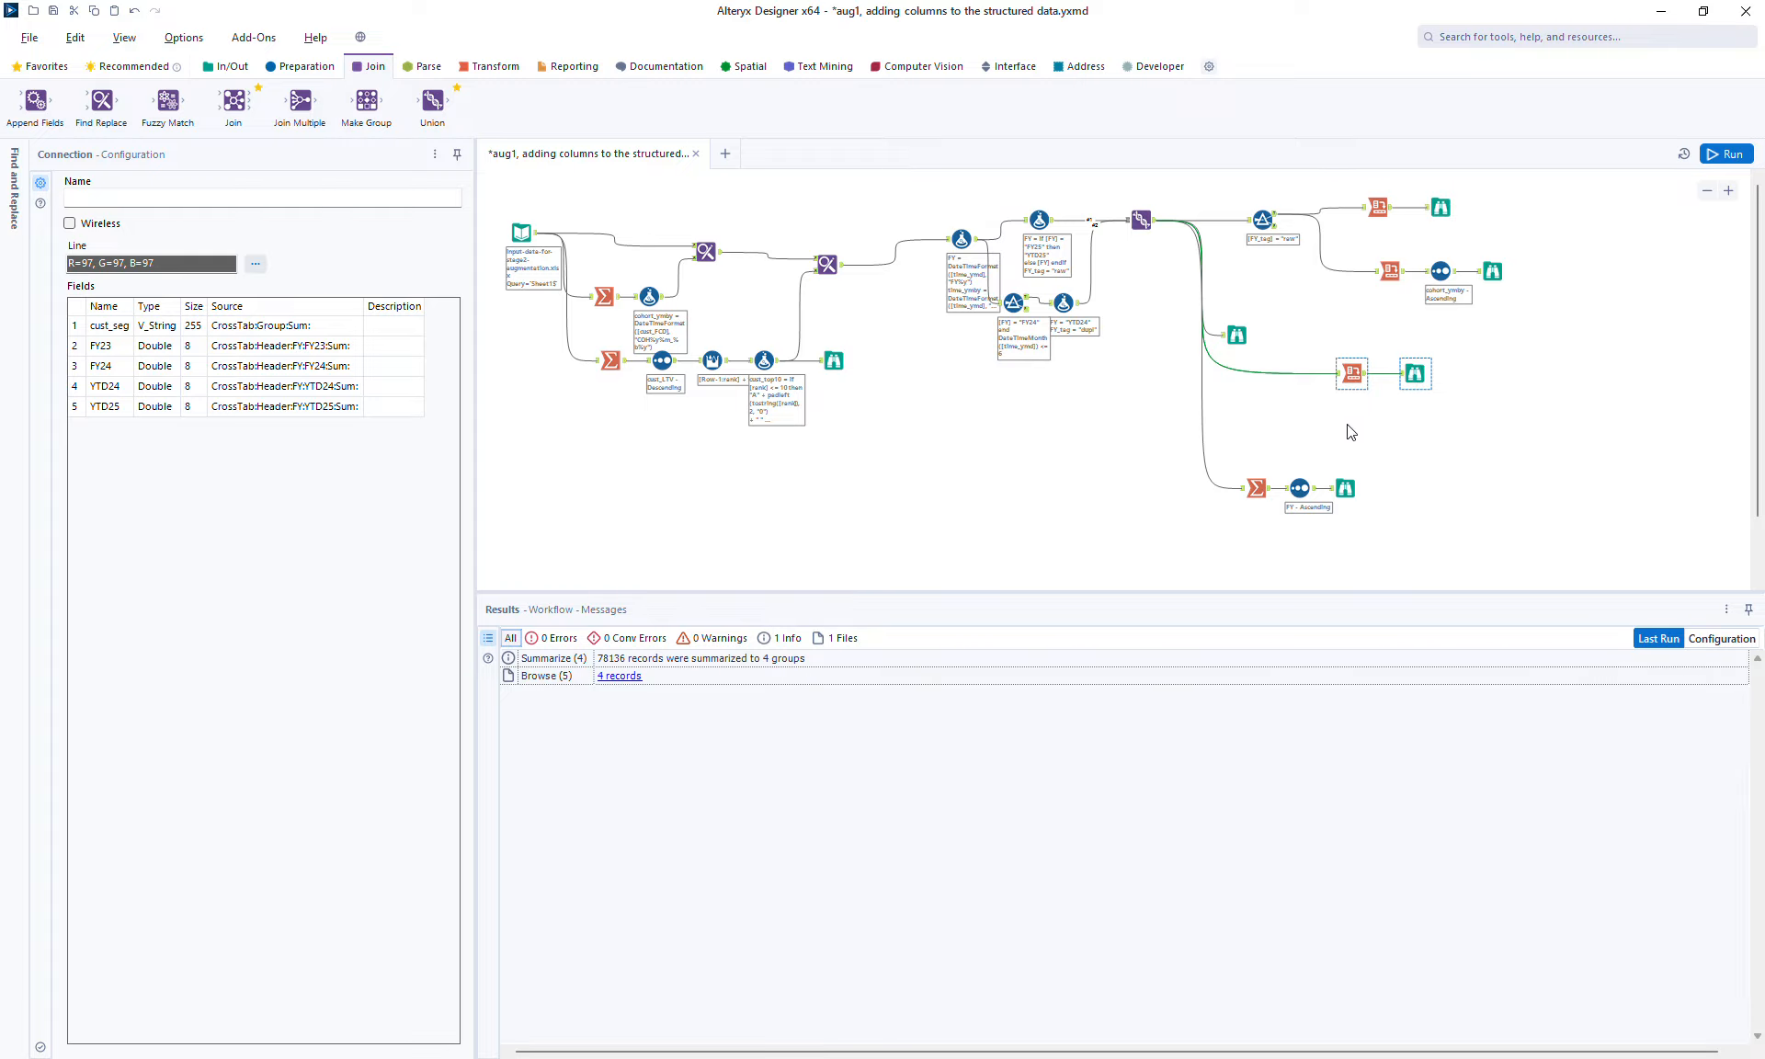
{"action": "key", "text": "ctrl+c"}
{"action": "key", "text": "ctrl+v"}
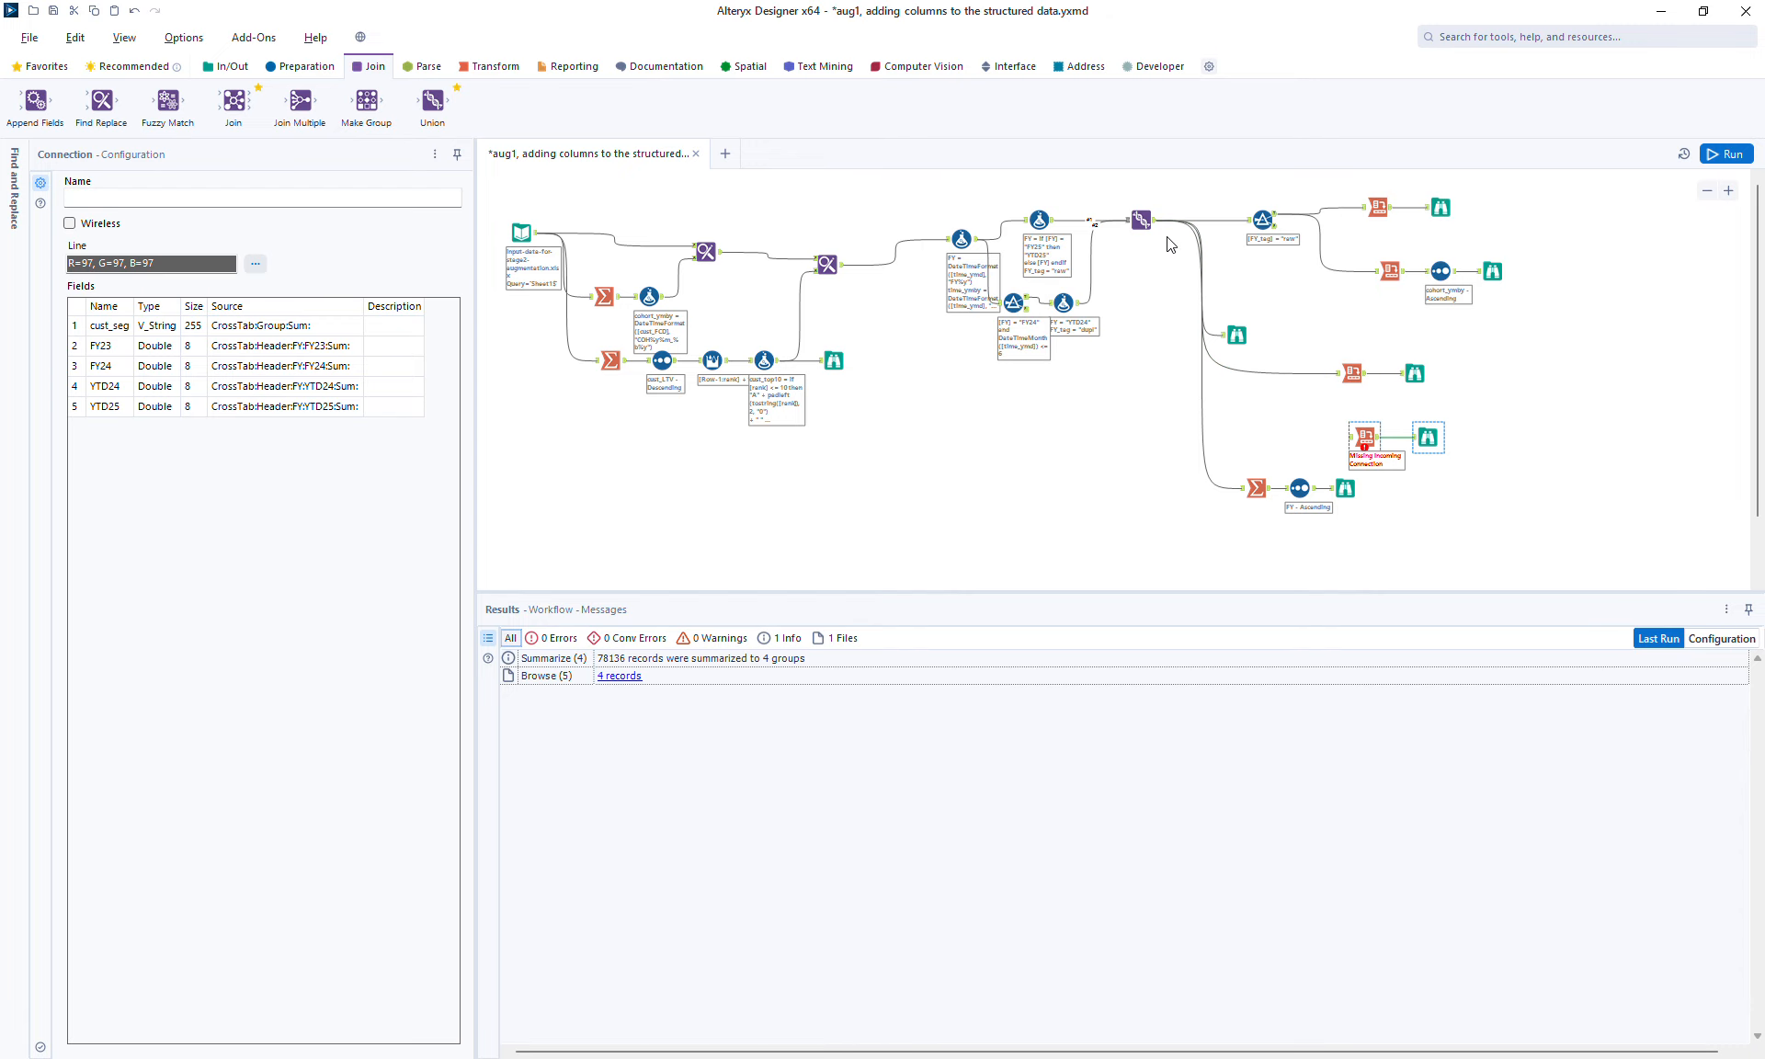
{"action": "left_click_drag", "start_coordinate": [1156, 224], "coordinate": [1353, 436]}
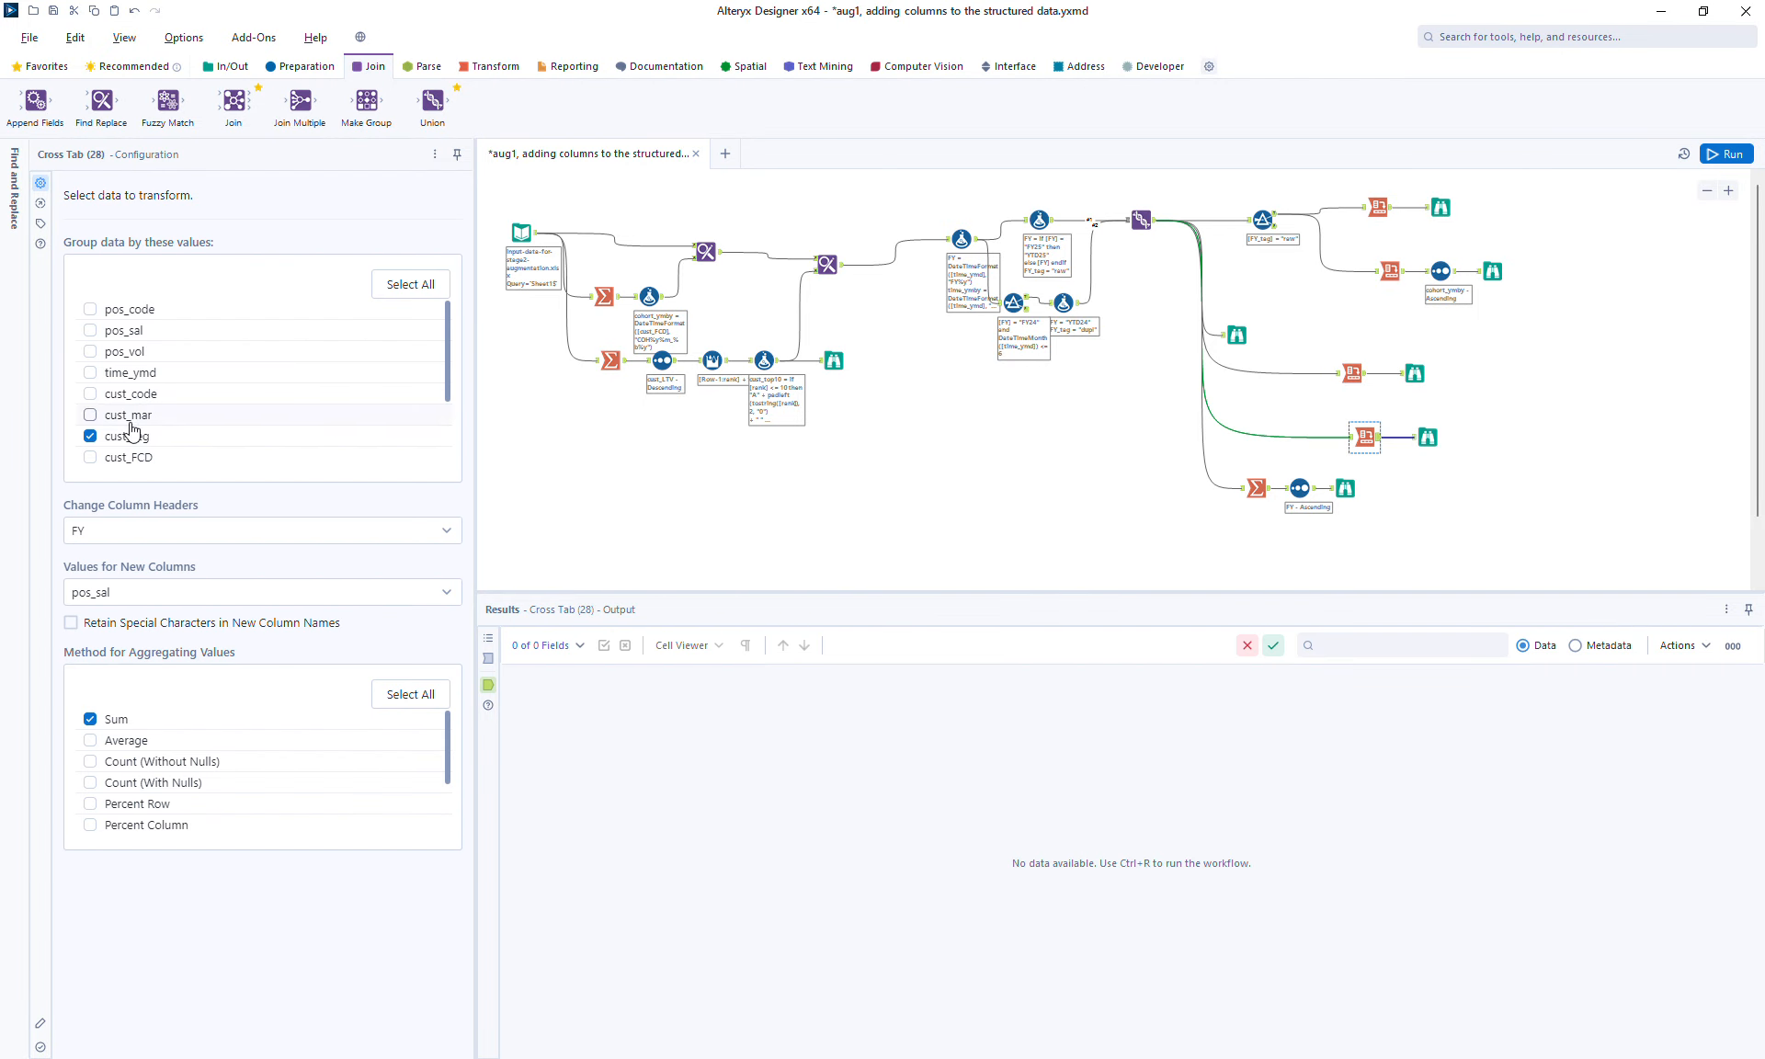
Group the duplicated Cross Tab by cust_top10 instead of cust_seg and run the workflow
{"action": "left_click_drag", "start_coordinate": [449, 397], "coordinate": [452, 467]}
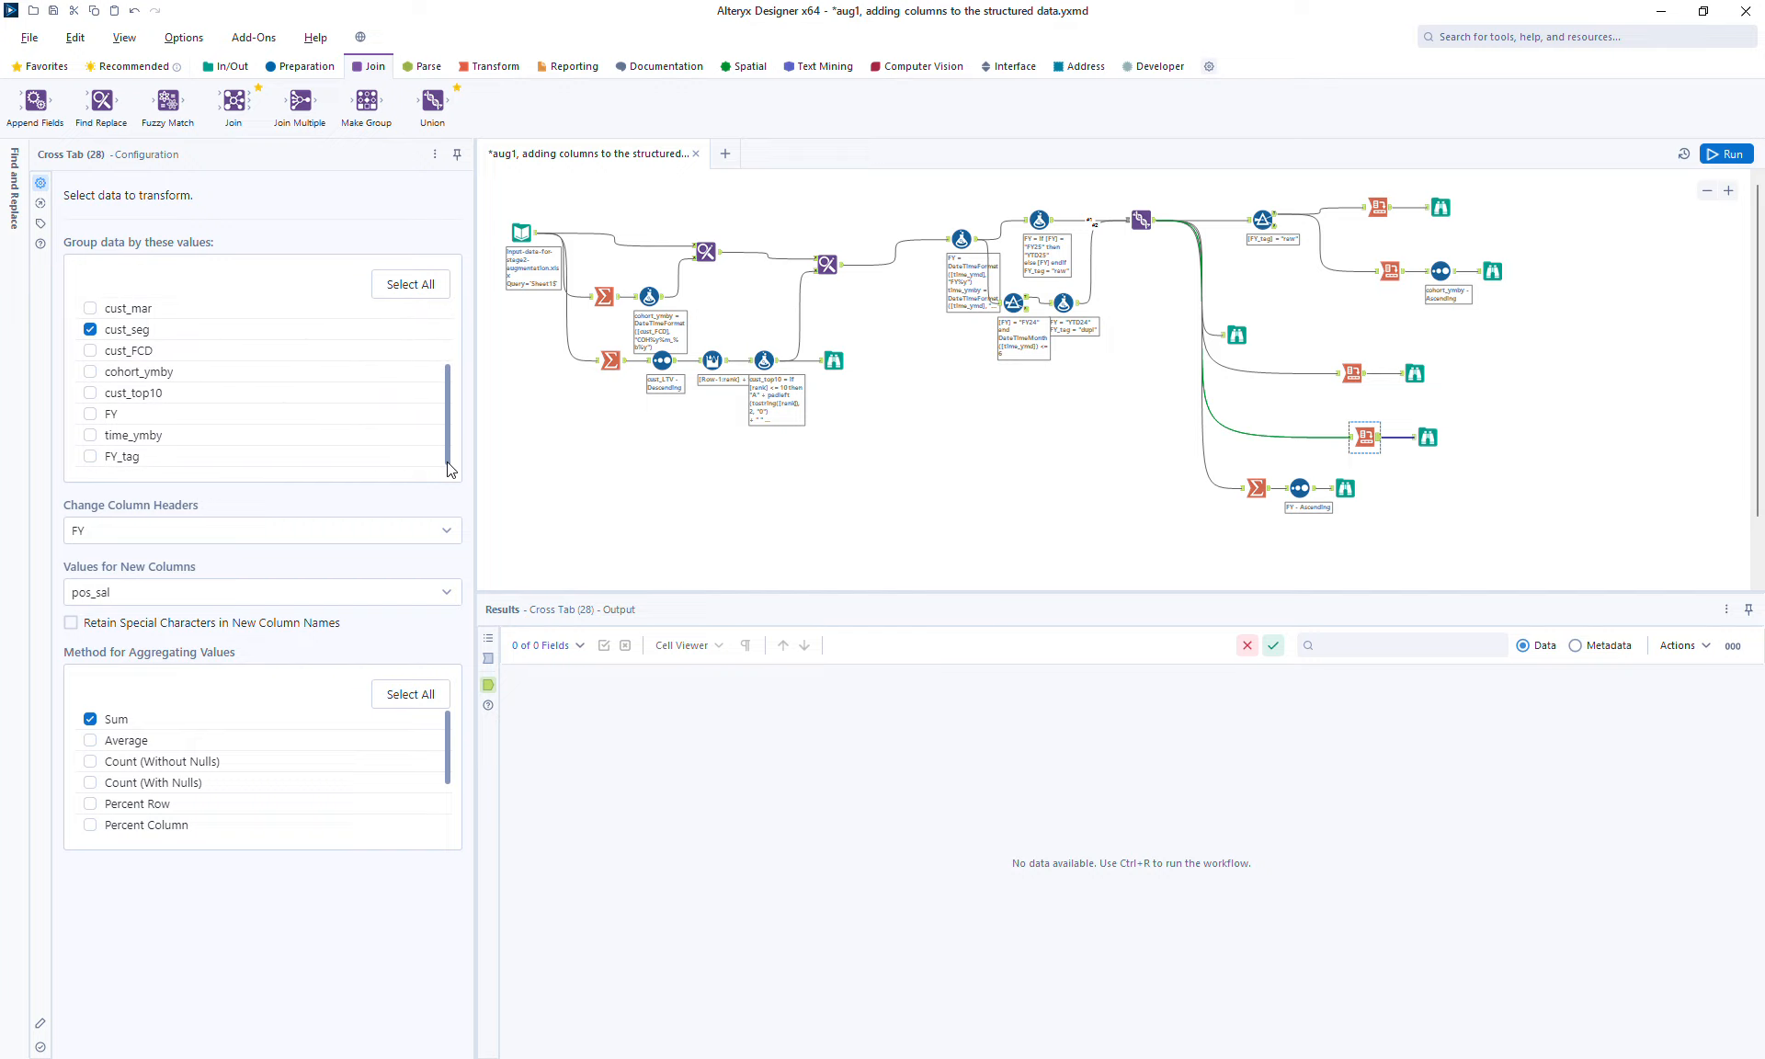
{"action": "left_click", "coordinate": [127, 393]}
{"action": "left_click", "coordinate": [117, 331]}
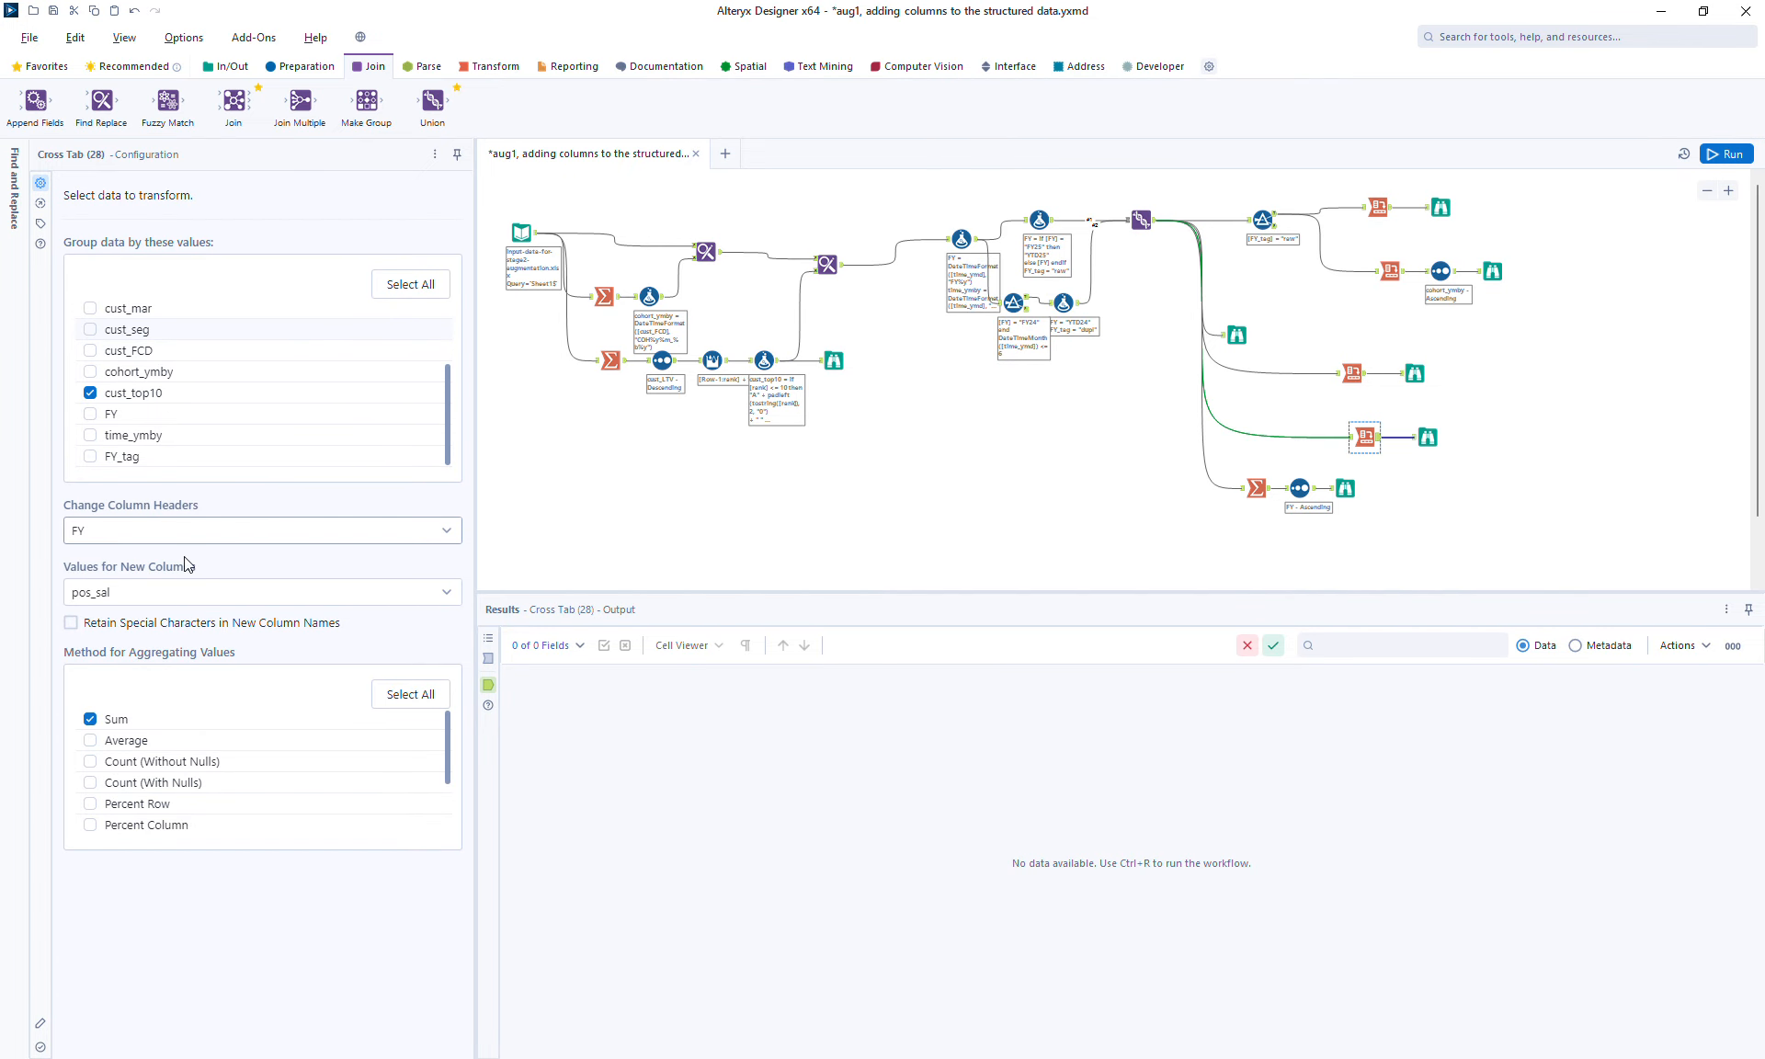
{"action": "left_click", "coordinate": [1726, 153]}
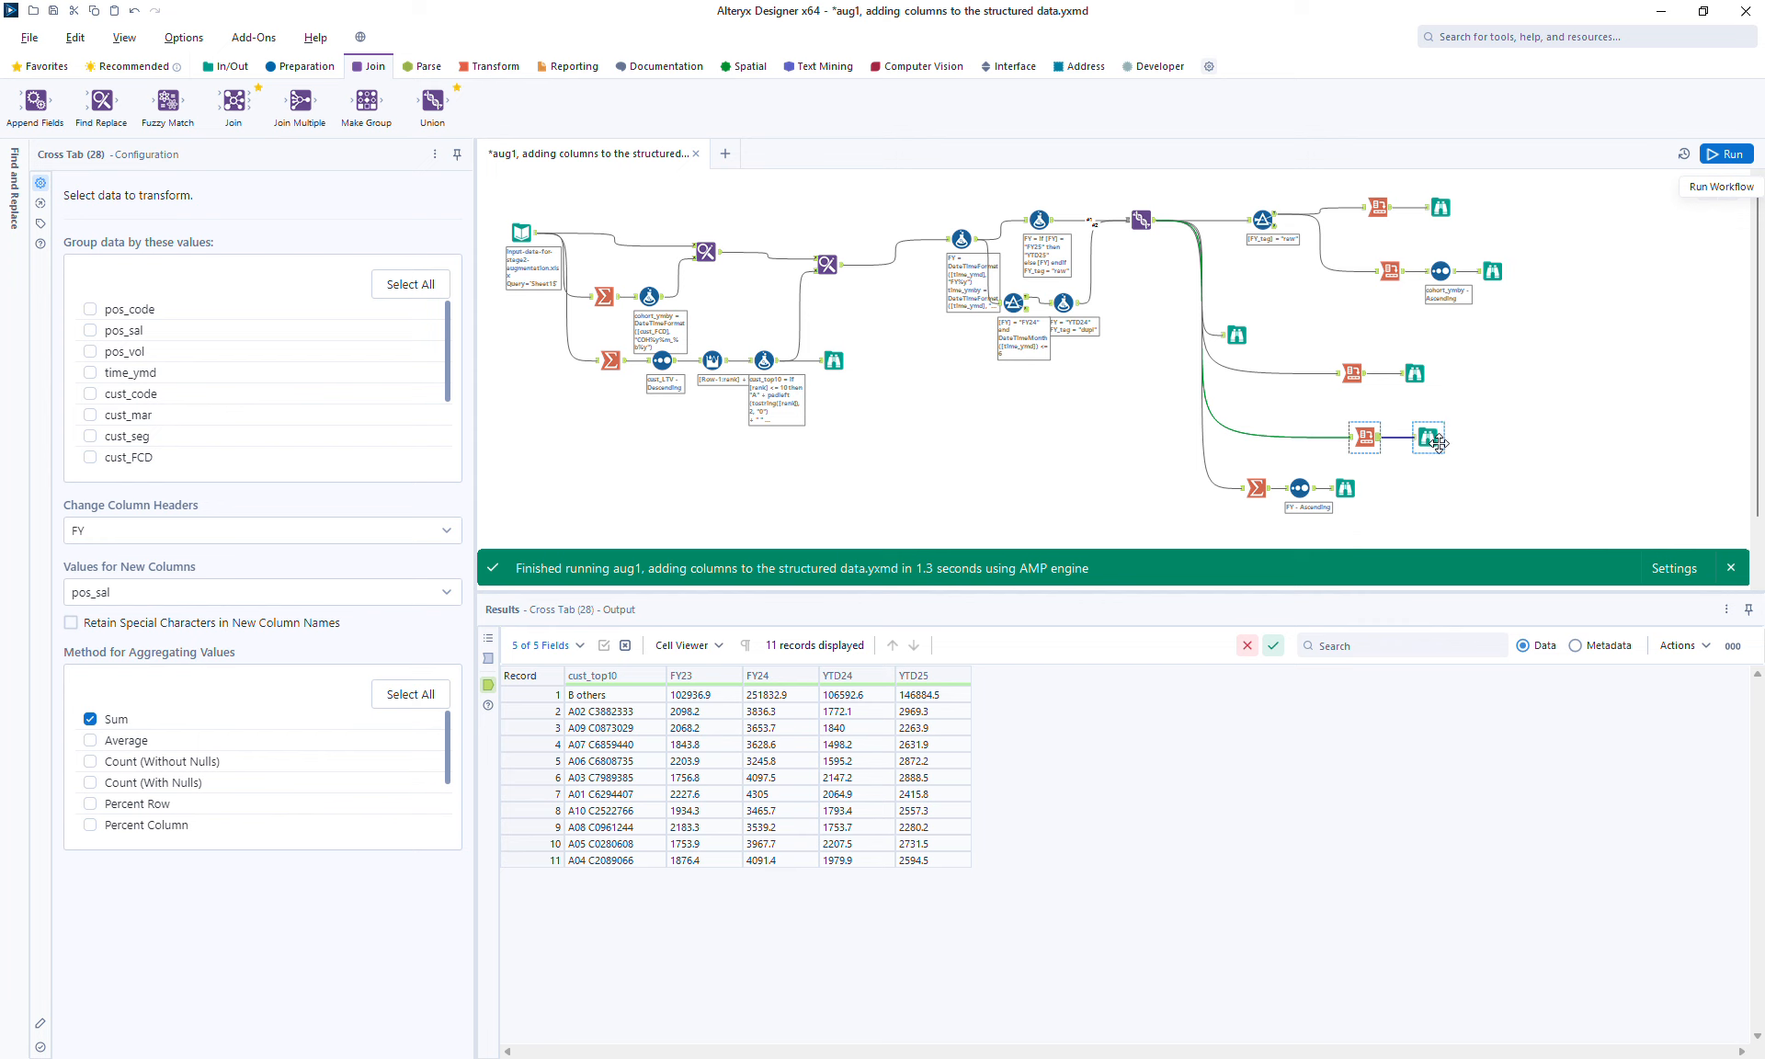
Insert a Sort tool between the new Cross Tab and its Browse, sorting by cust_top10 in ascending order
{"action": "left_click_drag", "start_coordinate": [1426, 437], "coordinate": [1483, 432]}
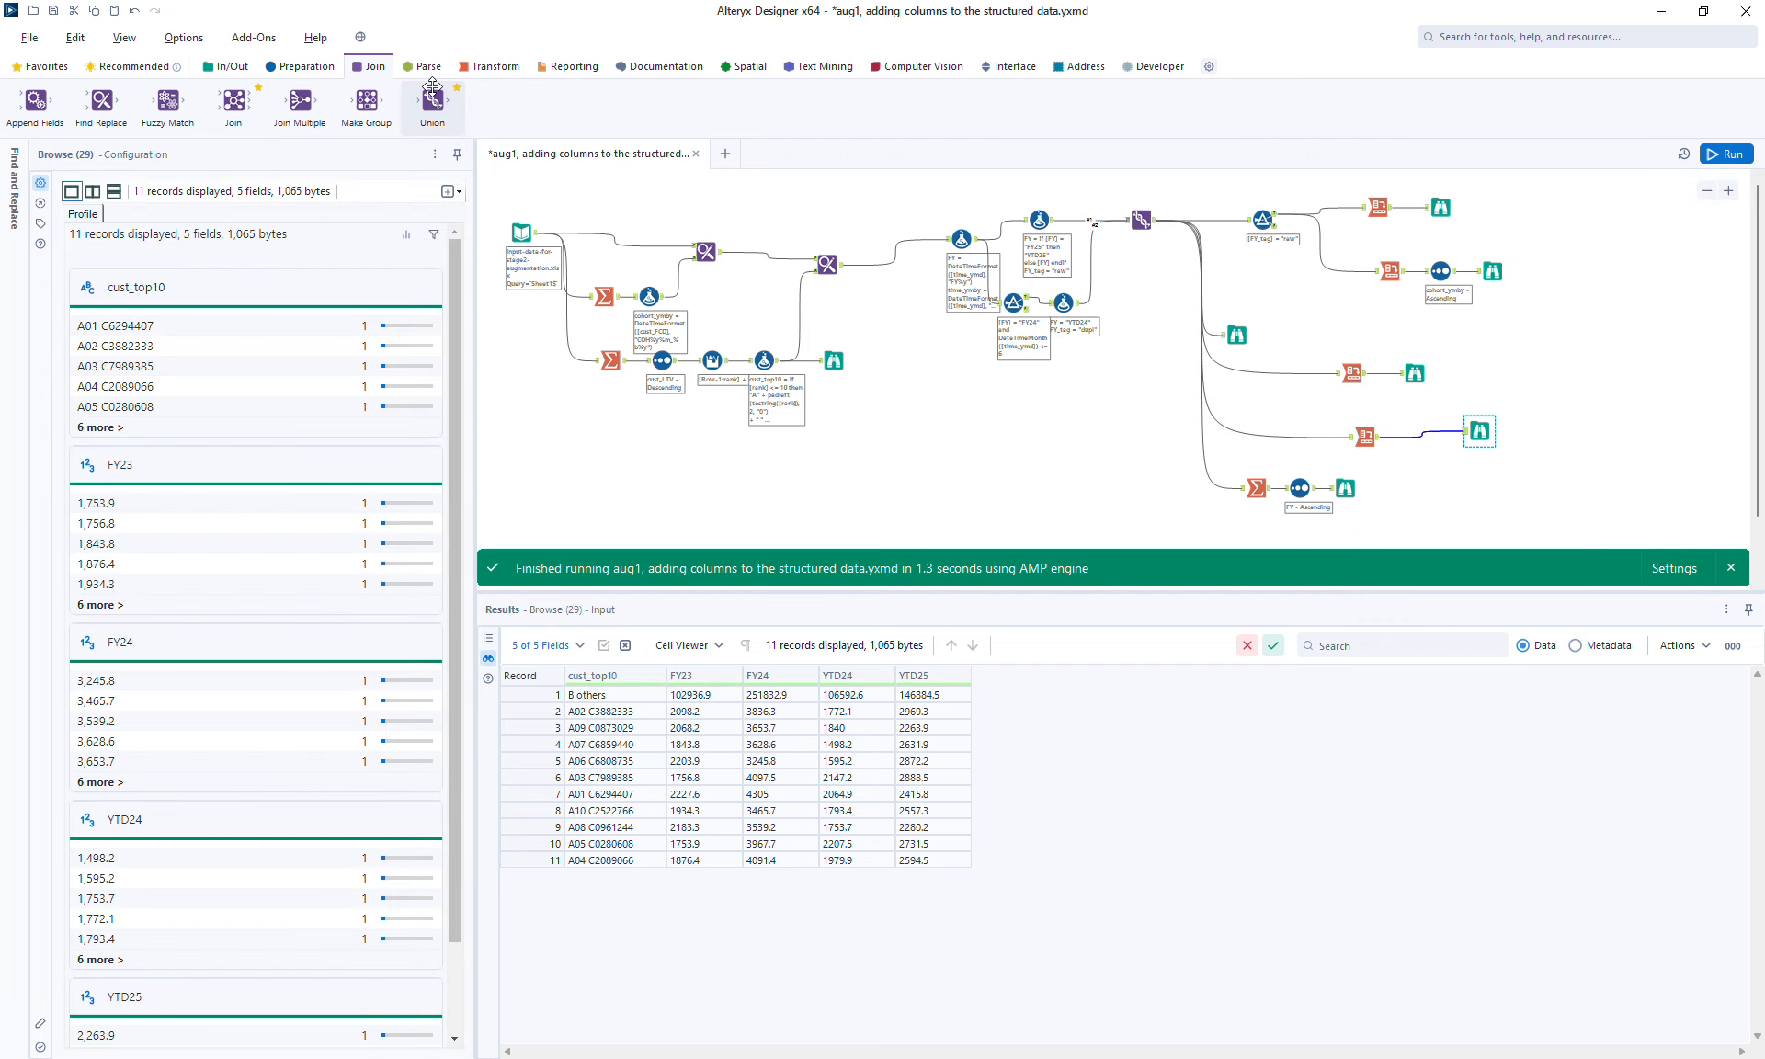
{"action": "left_click", "coordinate": [304, 66]}
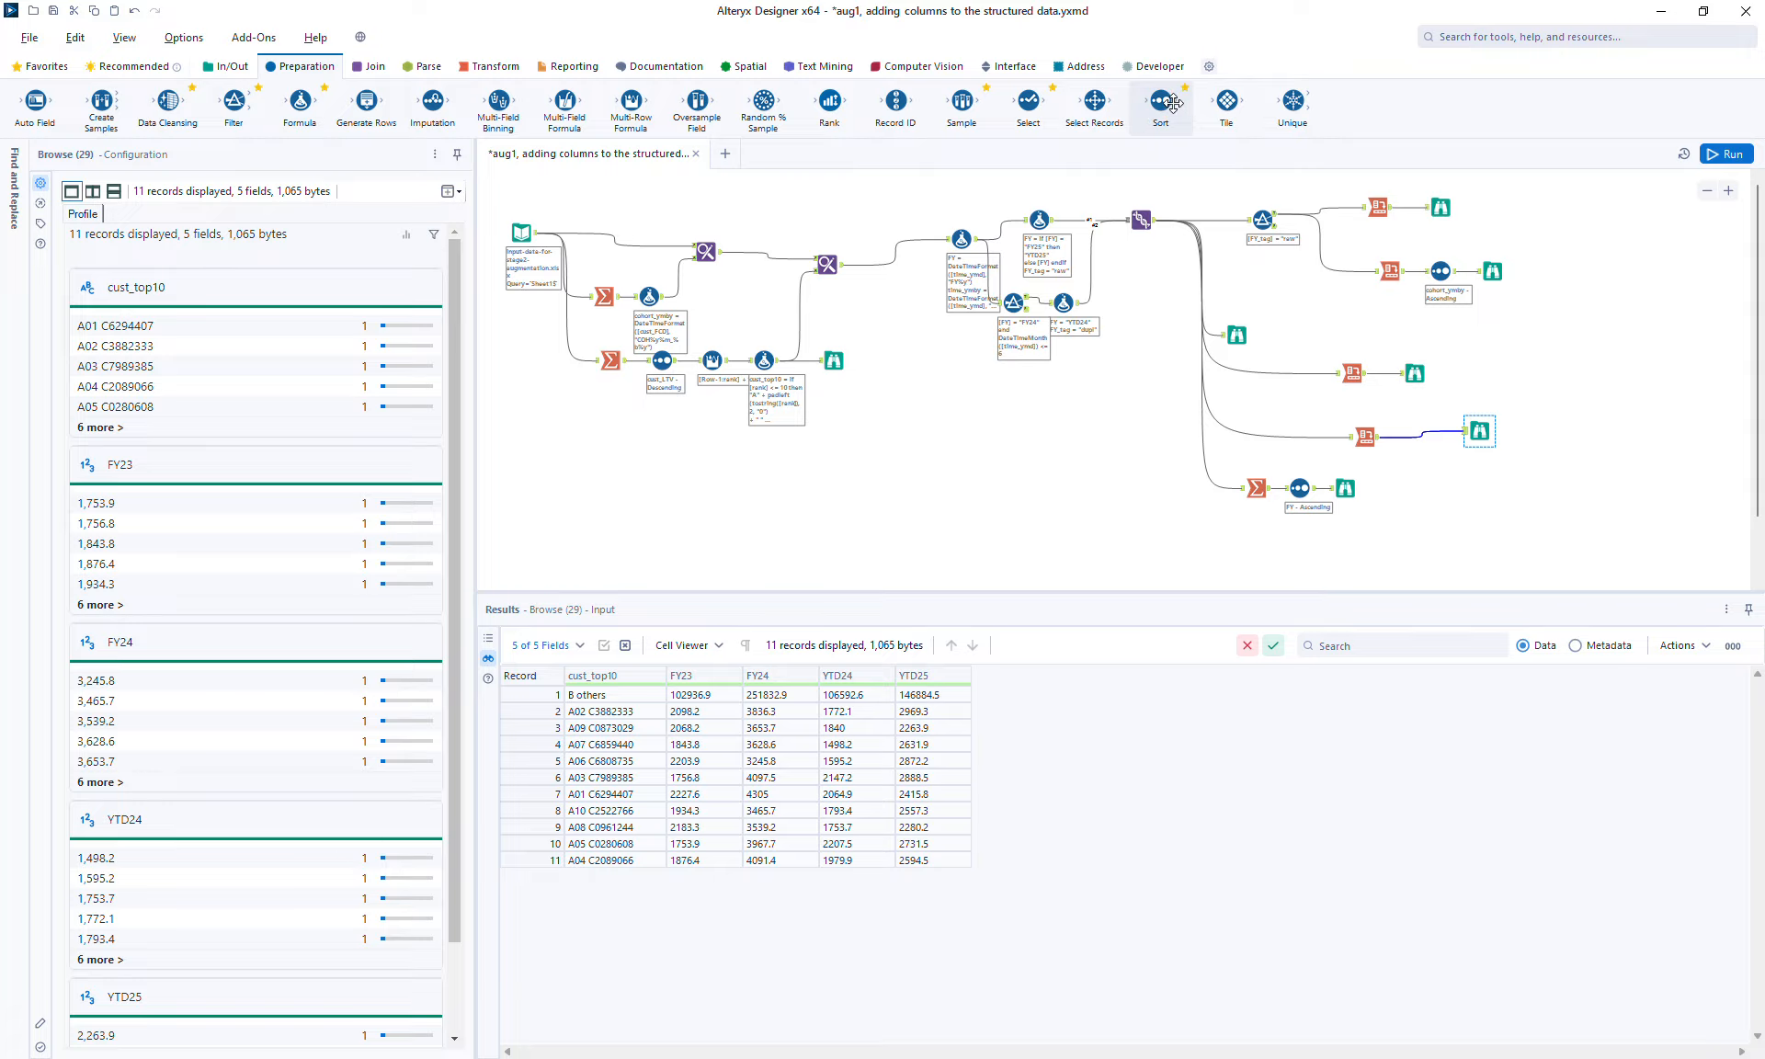
{"action": "left_click_drag", "start_coordinate": [1161, 101], "coordinate": [1364, 354]}
{"action": "left_click_drag", "start_coordinate": [1423, 411], "coordinate": [1421, 430]}
{"action": "left_click", "coordinate": [169, 285]}
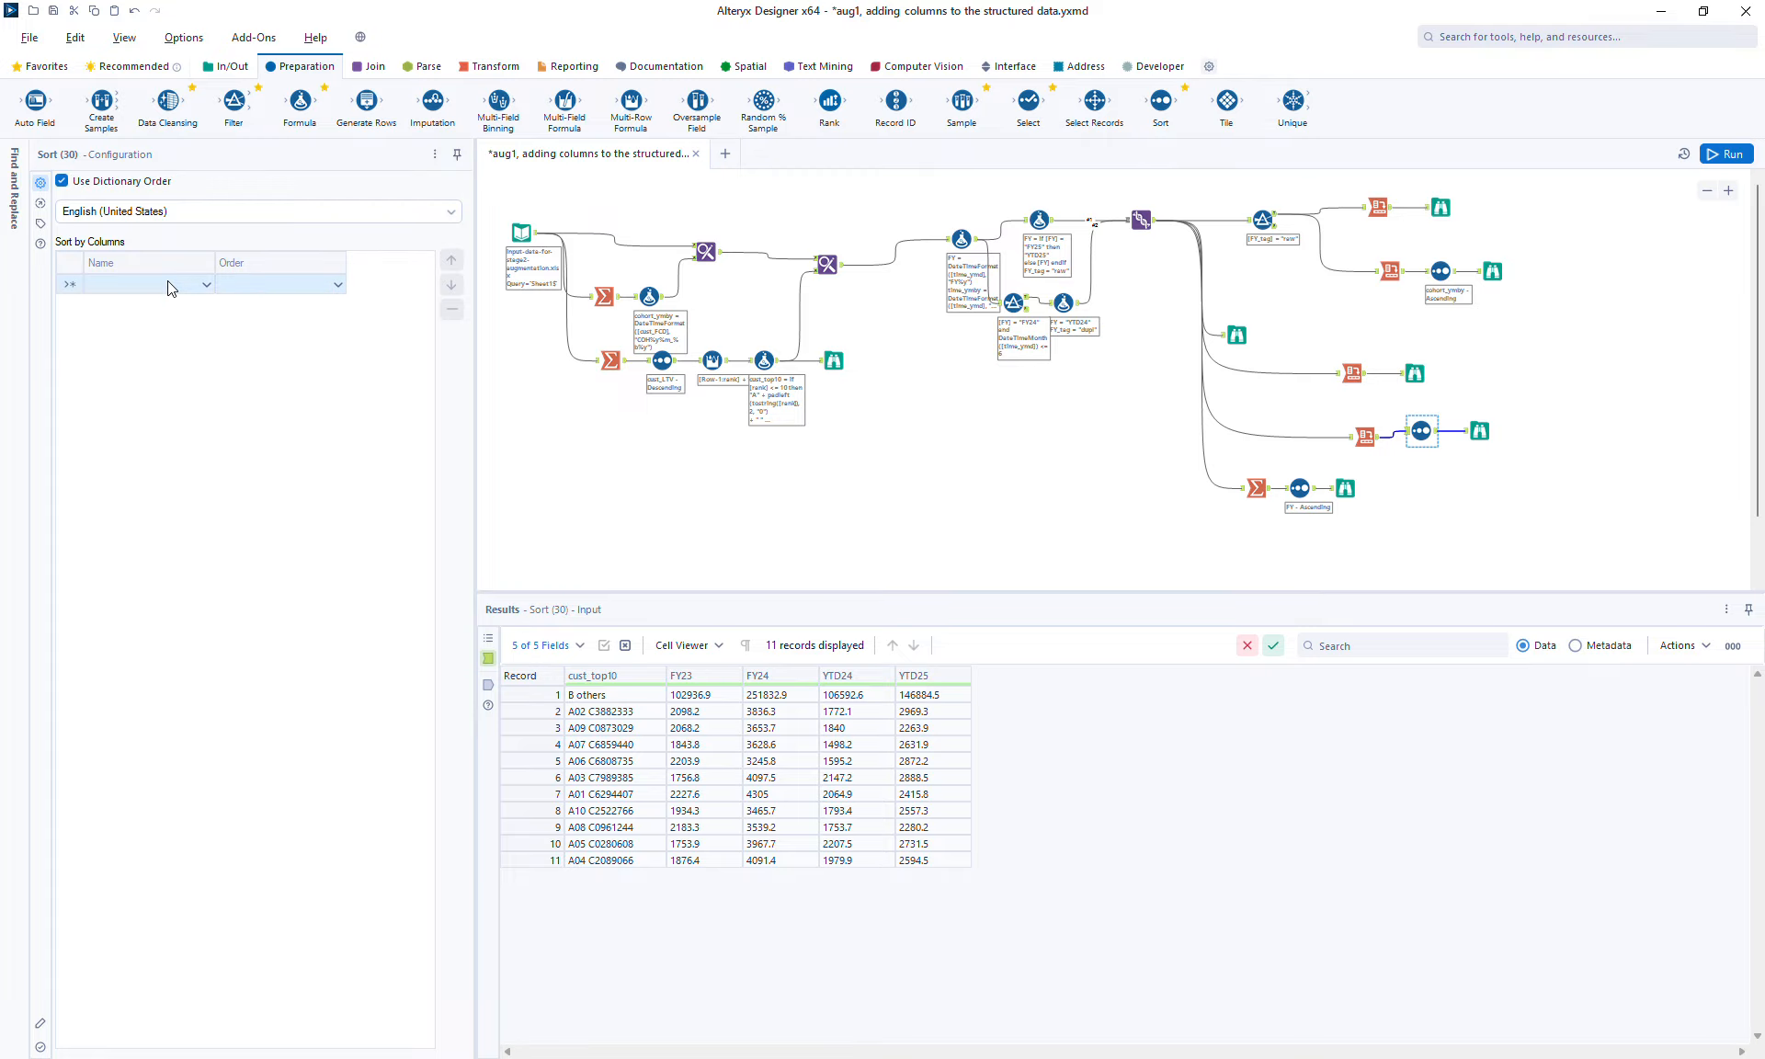
{"action": "left_click", "coordinate": [138, 308]}
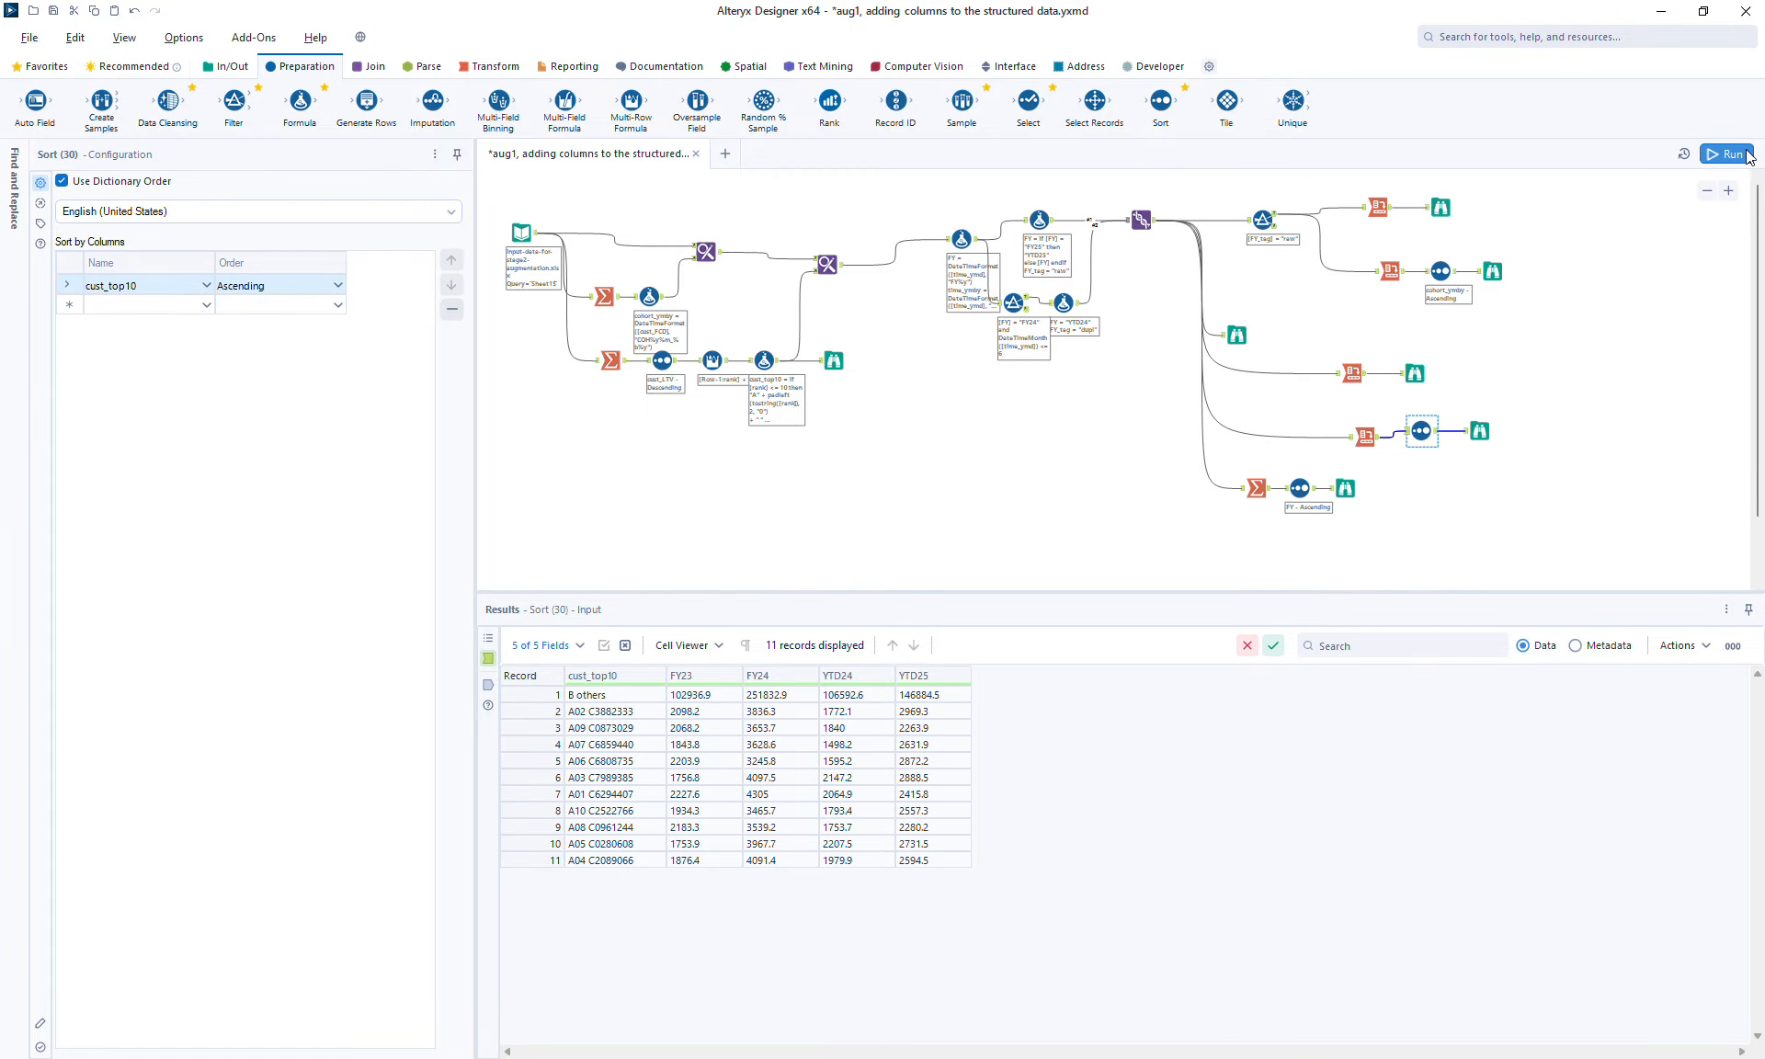
Run the workflow, inspect the sorted cust_top10 results in the Browse, and save the workflow
{"action": "left_click", "coordinate": [1479, 431]}
{"action": "key", "text": "ctrl+r"}
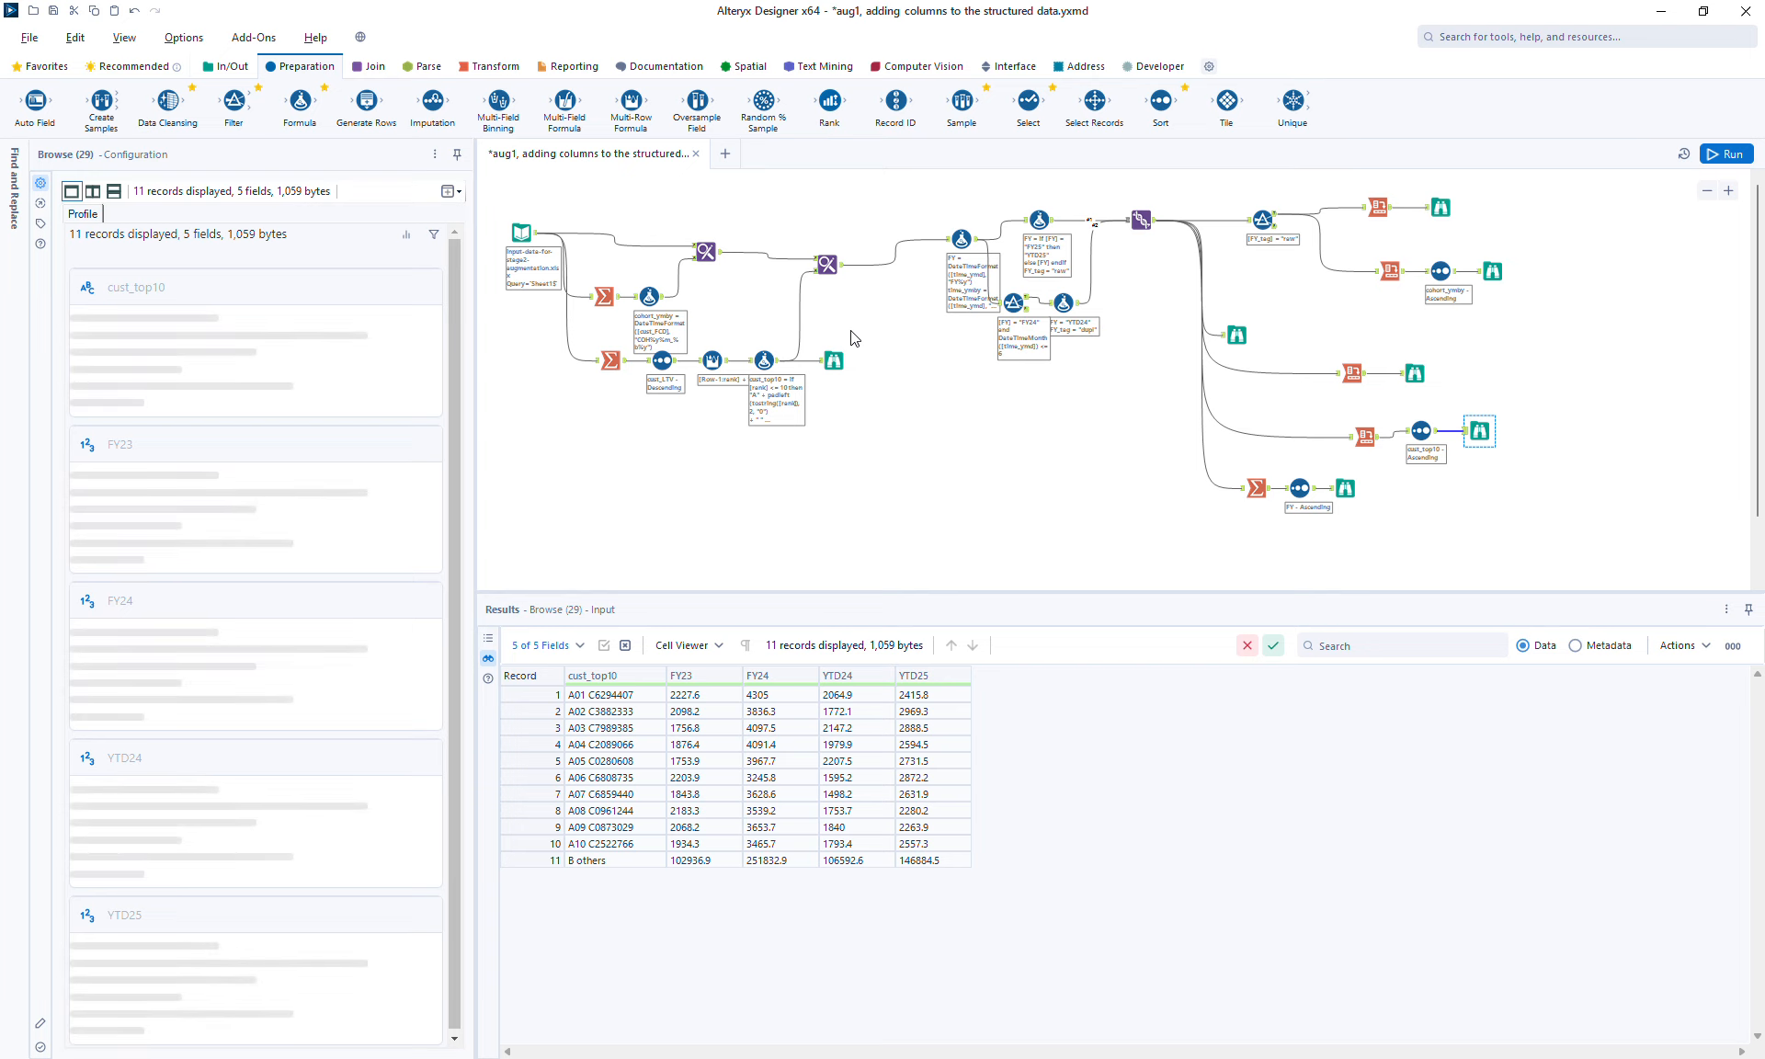
{"action": "left_click", "coordinate": [1493, 262]}
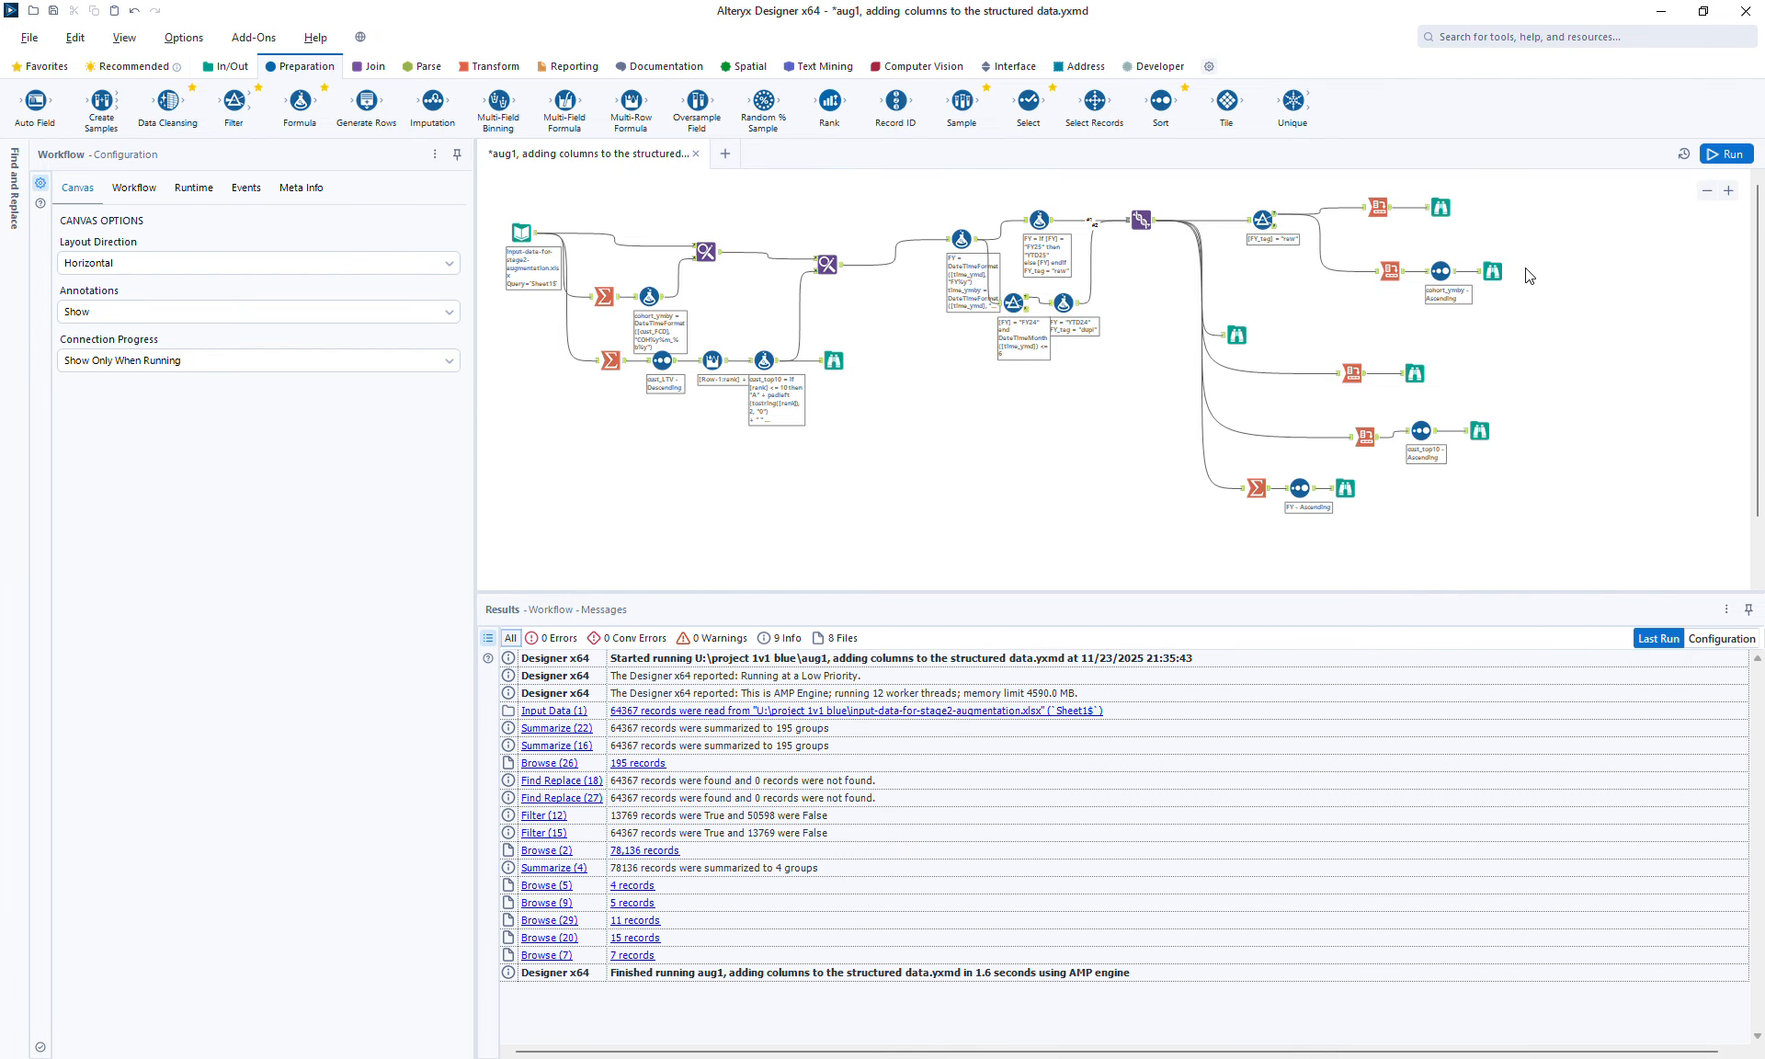
{"action": "key", "text": "ctrl+s"}
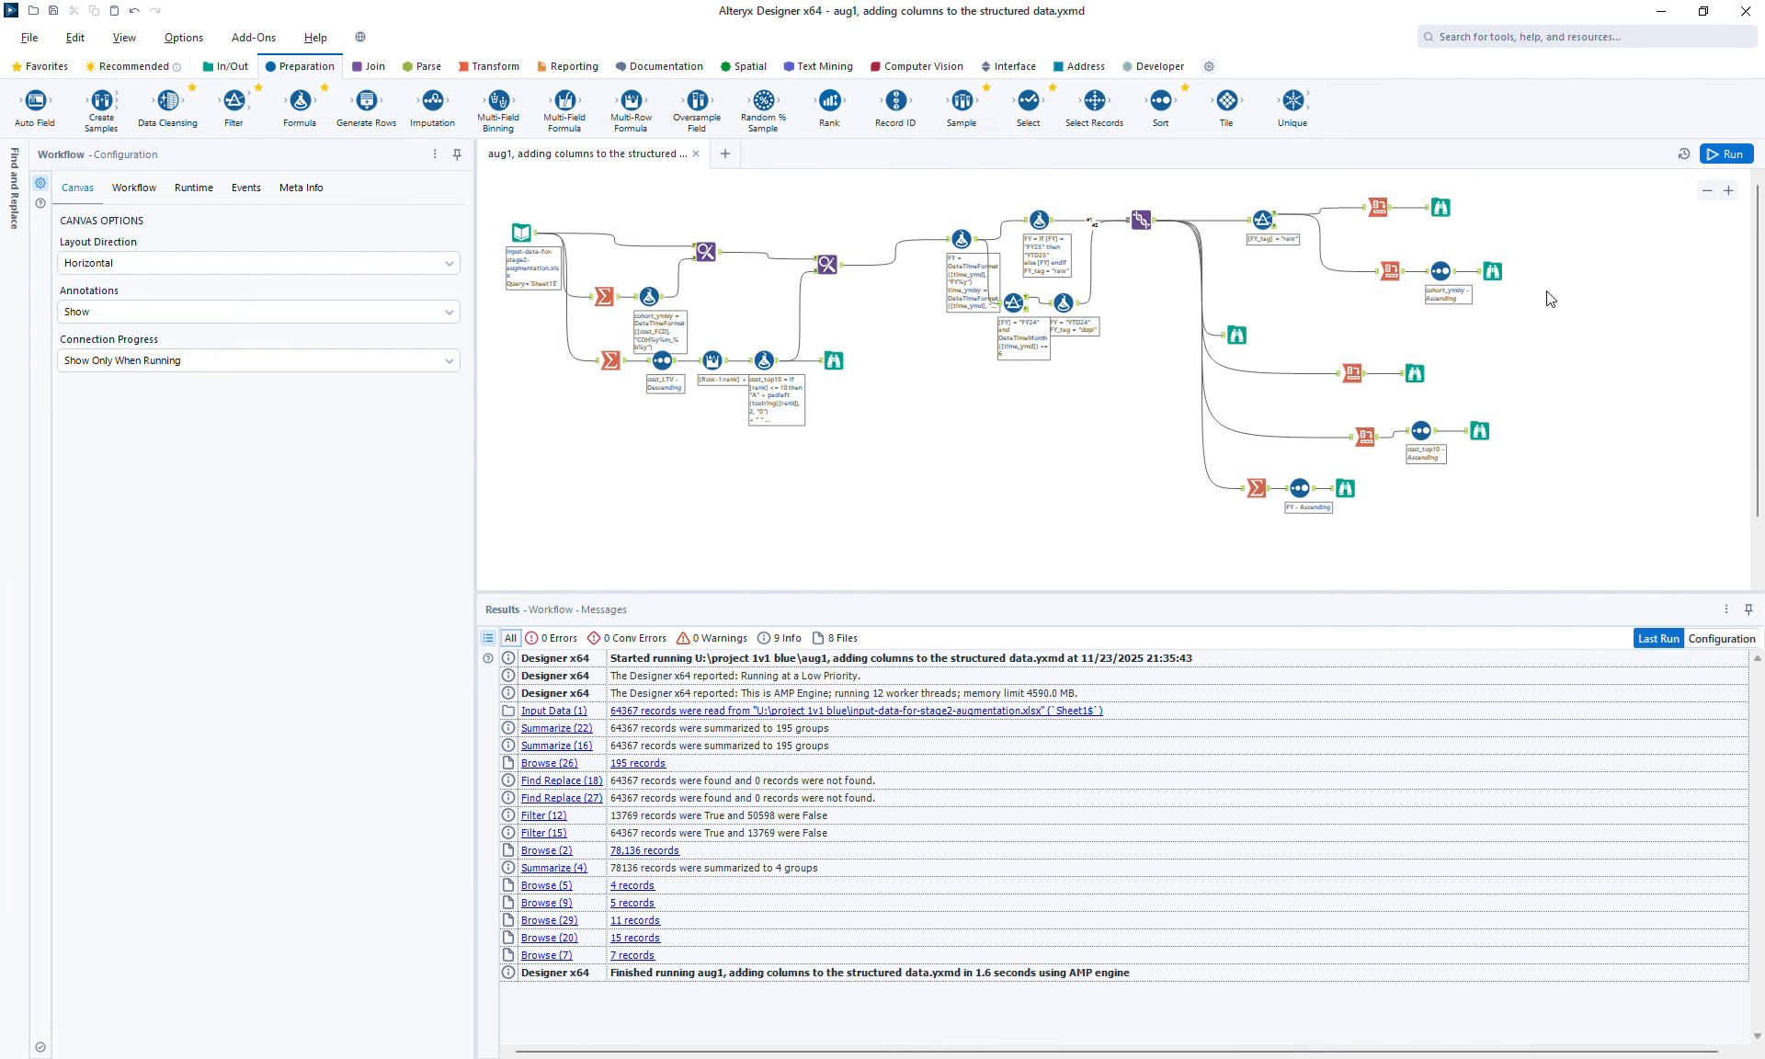